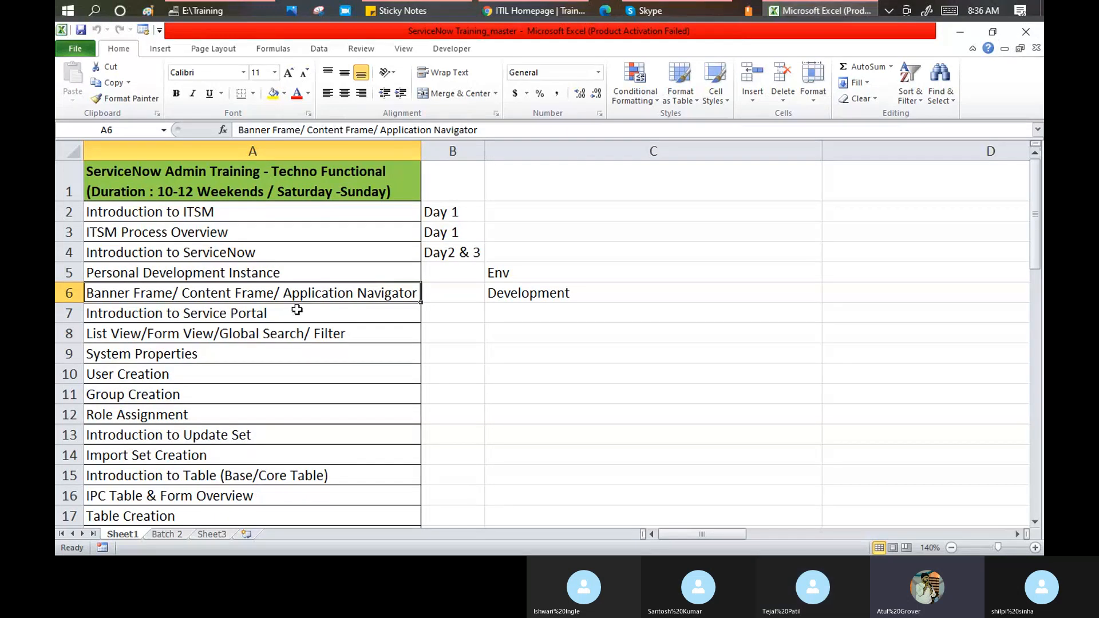
Look over the Excel training topics in cells A5–A7, then switch to the ServiceNow ITIL Homepage
click(267, 275)
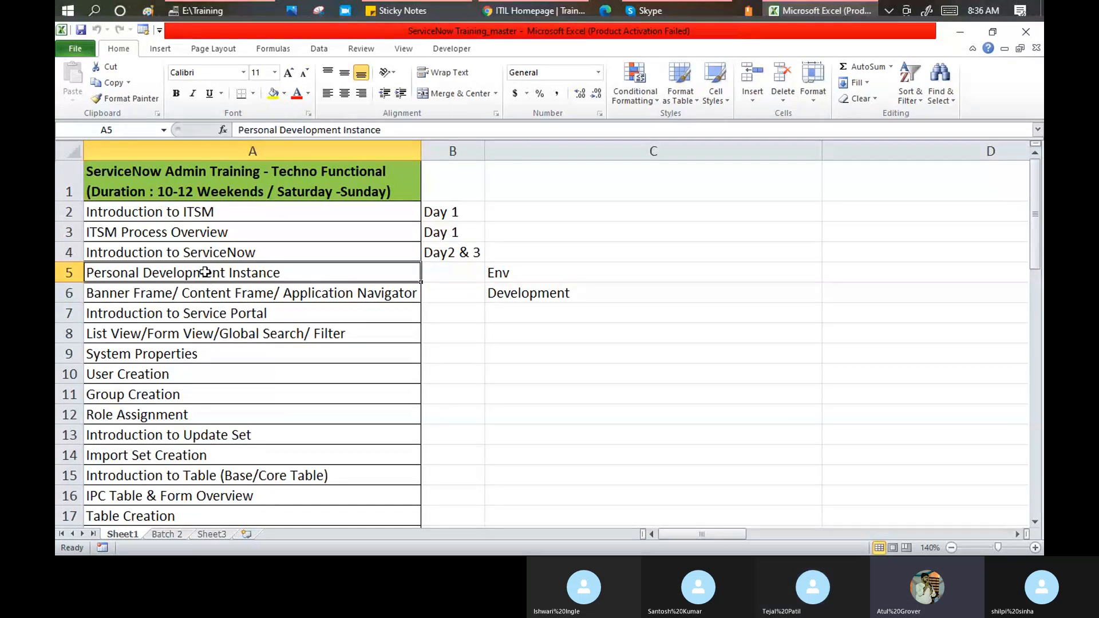
double_click(324, 272)
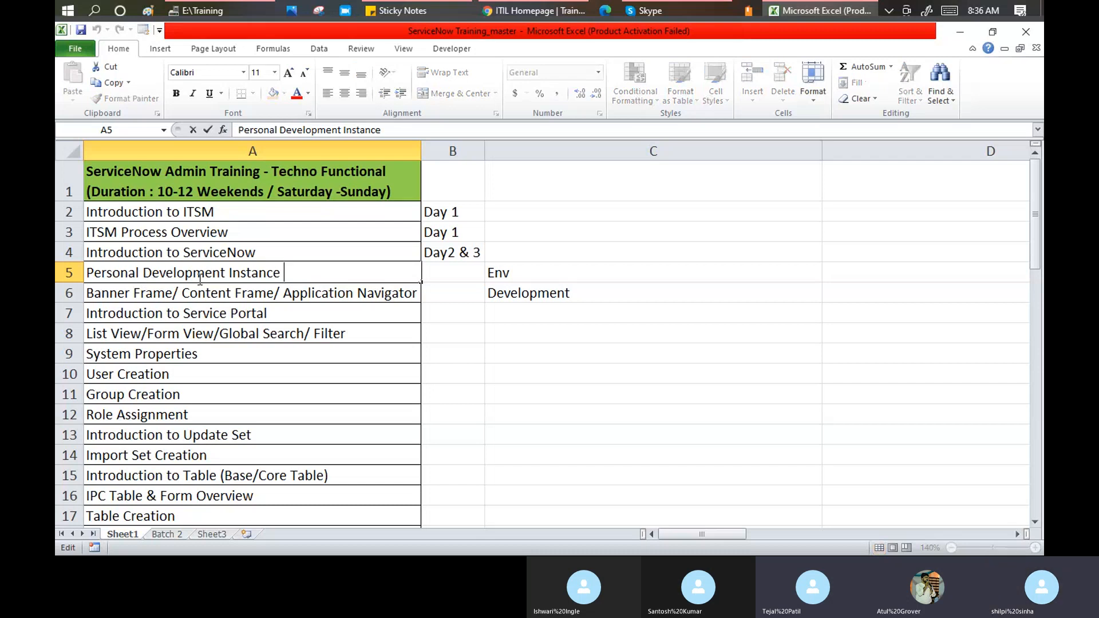
click(214, 297)
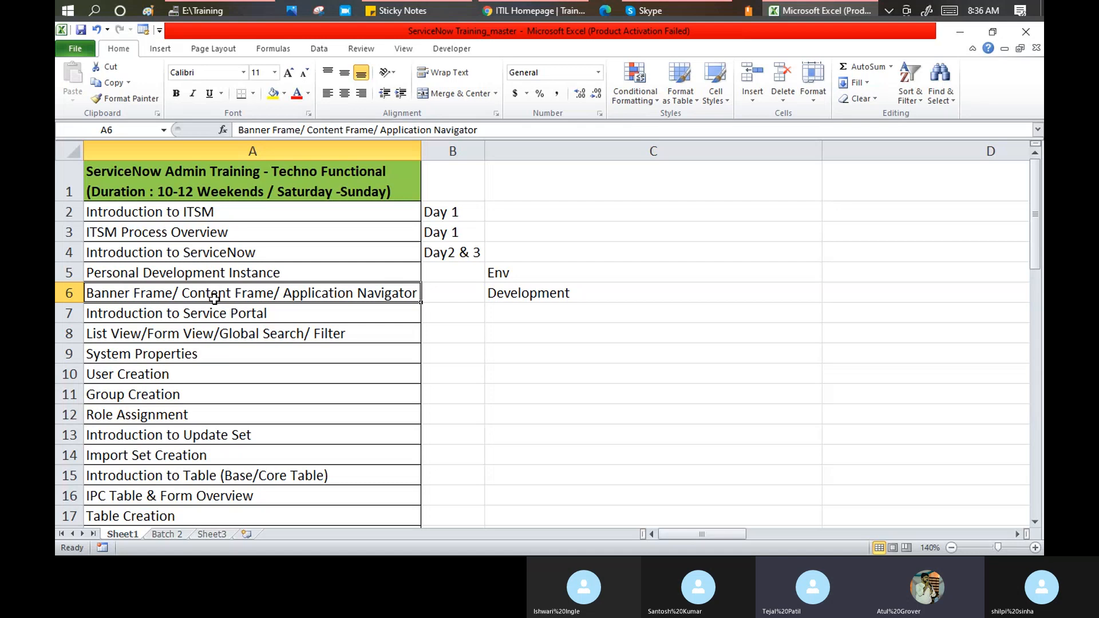
drag(217, 315, 227, 294)
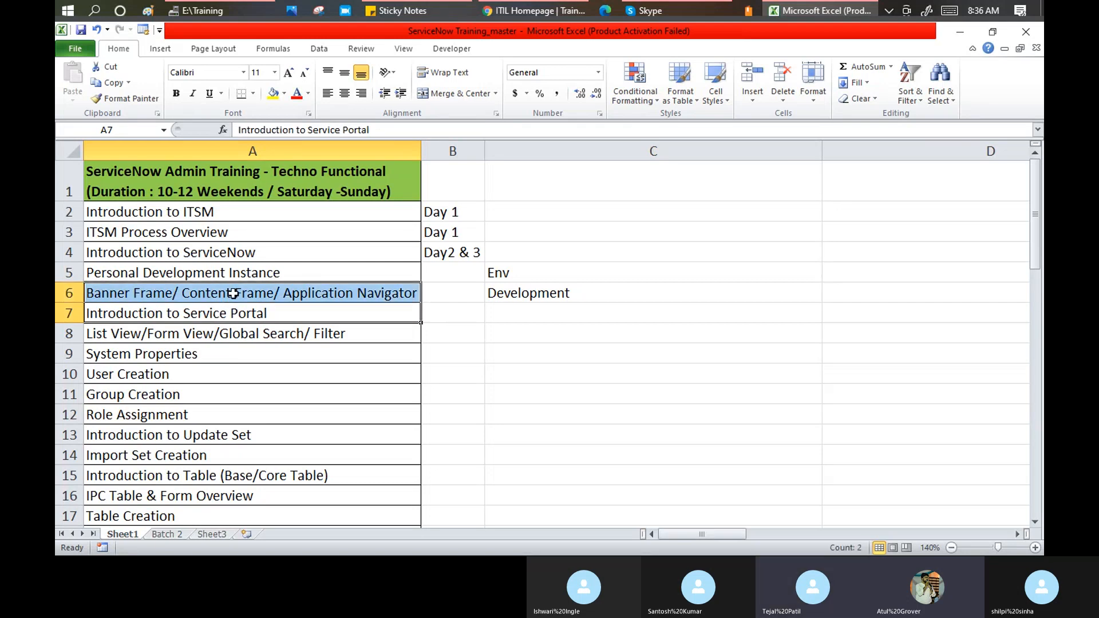
click(543, 10)
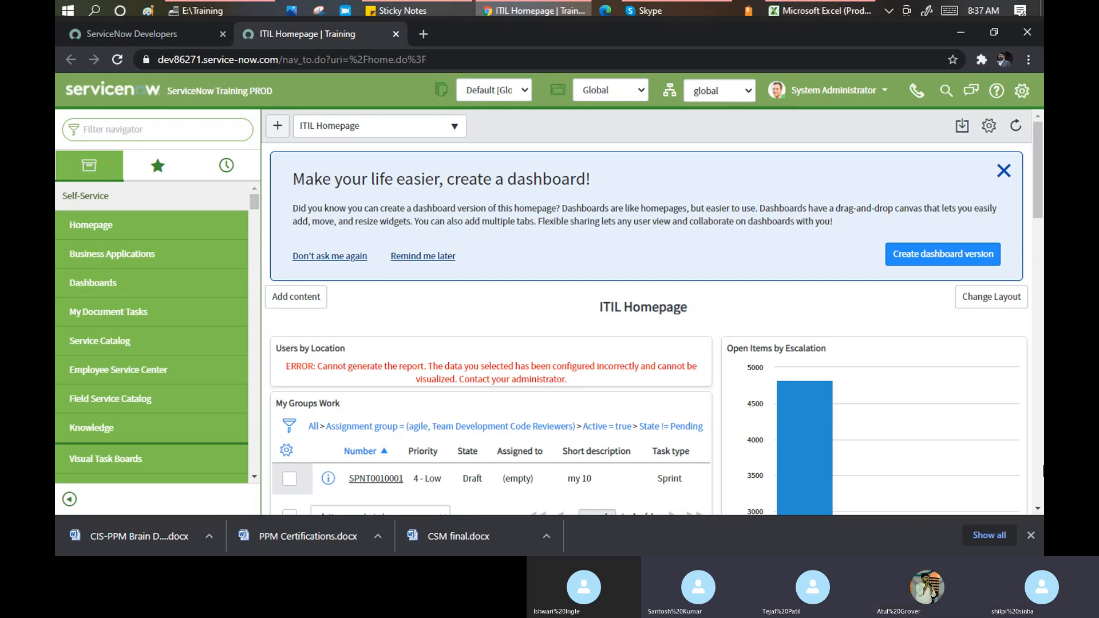
Dismiss Chrome's downloads bar and open the System Administrator account menu in the banner
click(1031, 535)
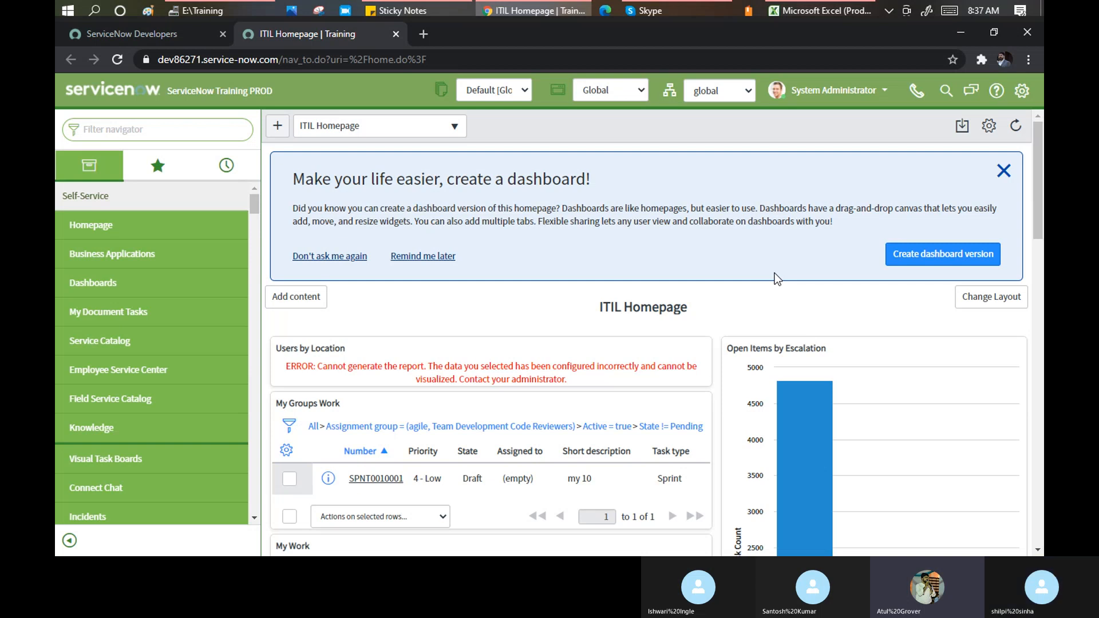
click(833, 90)
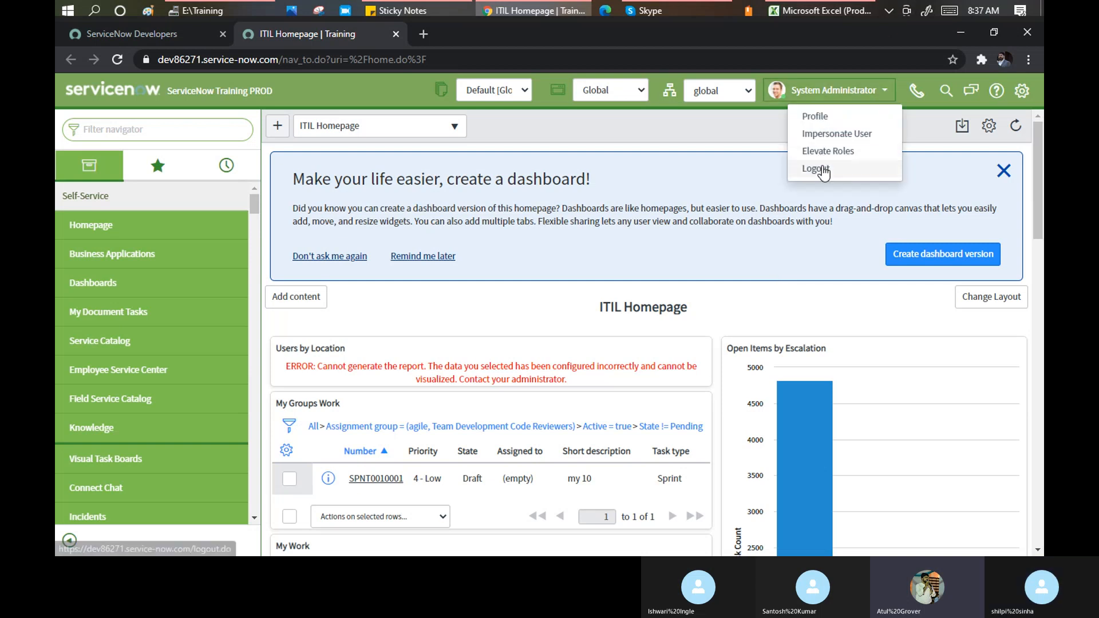
Log out of the administrator account and select the saved password on the Training PROD login page
click(821, 168)
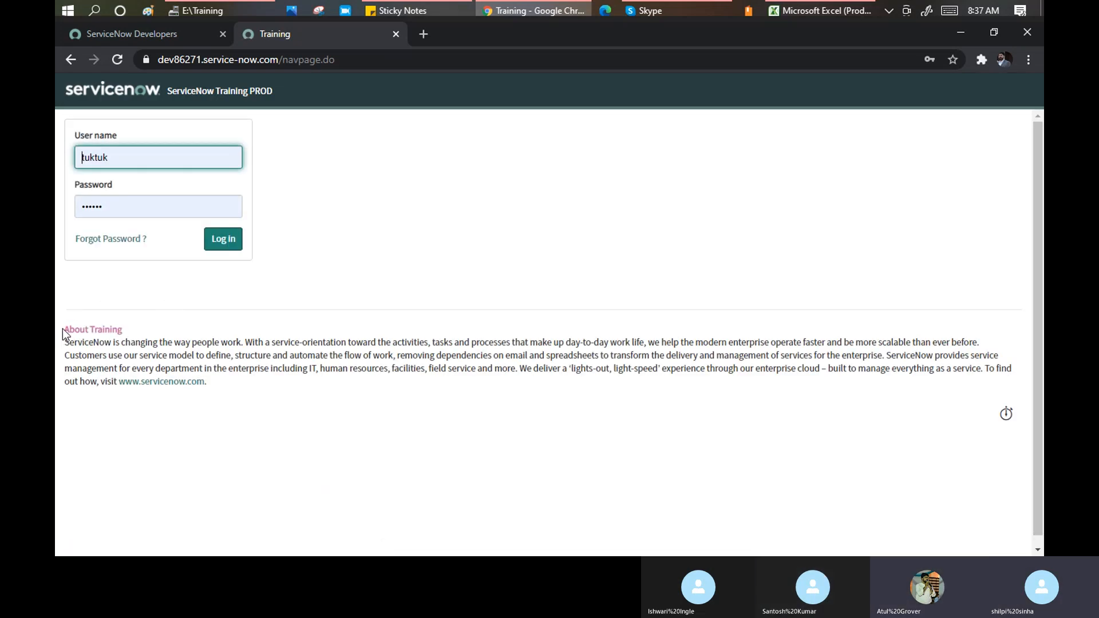
drag(63, 329, 212, 388)
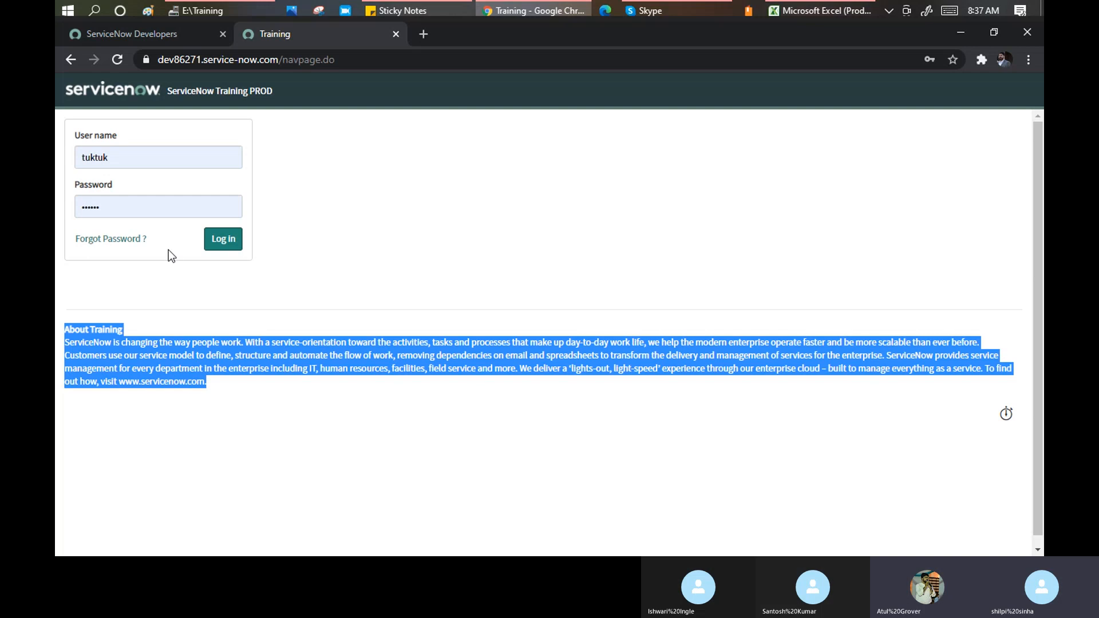
click(115, 206)
drag(115, 206, 77, 204)
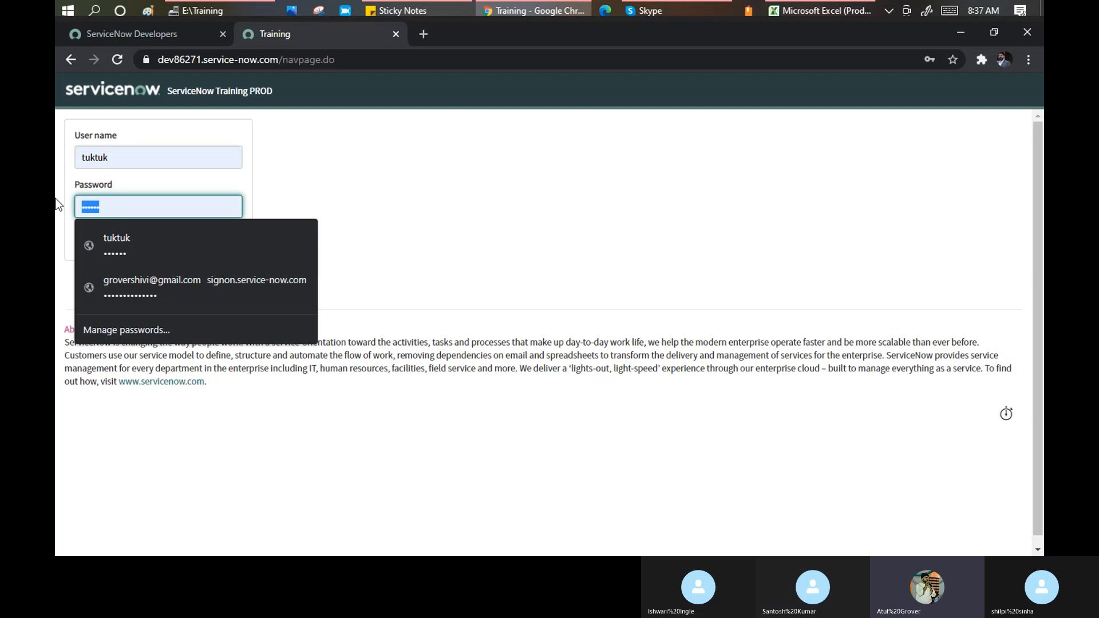
click(369, 369)
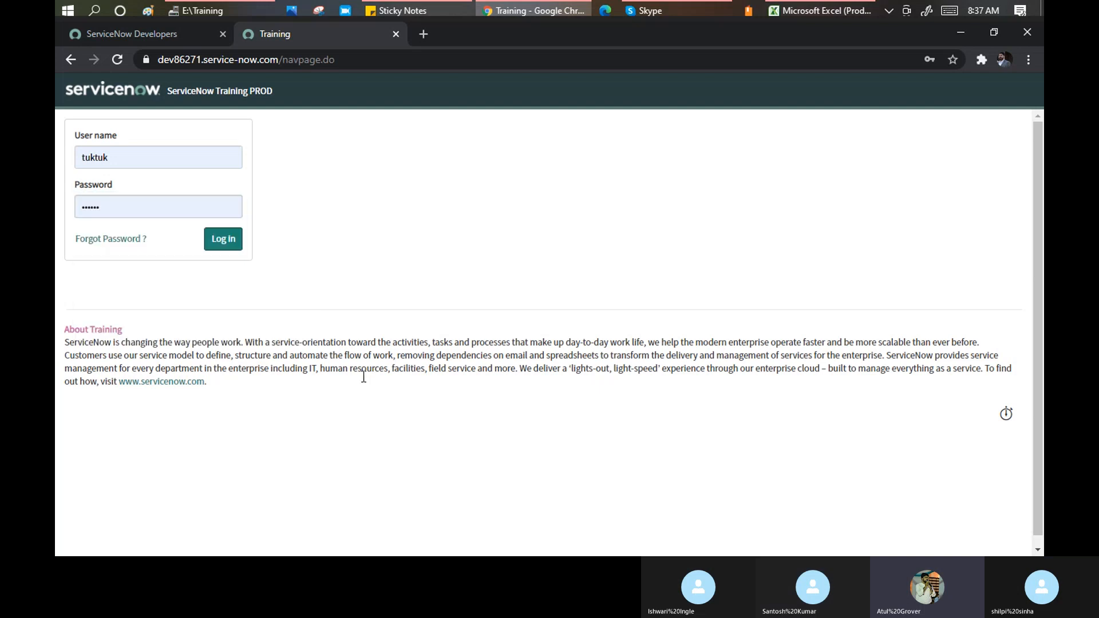
Replace the password field contents with the training user's new password
click(127, 214)
drag(126, 213, 54, 216)
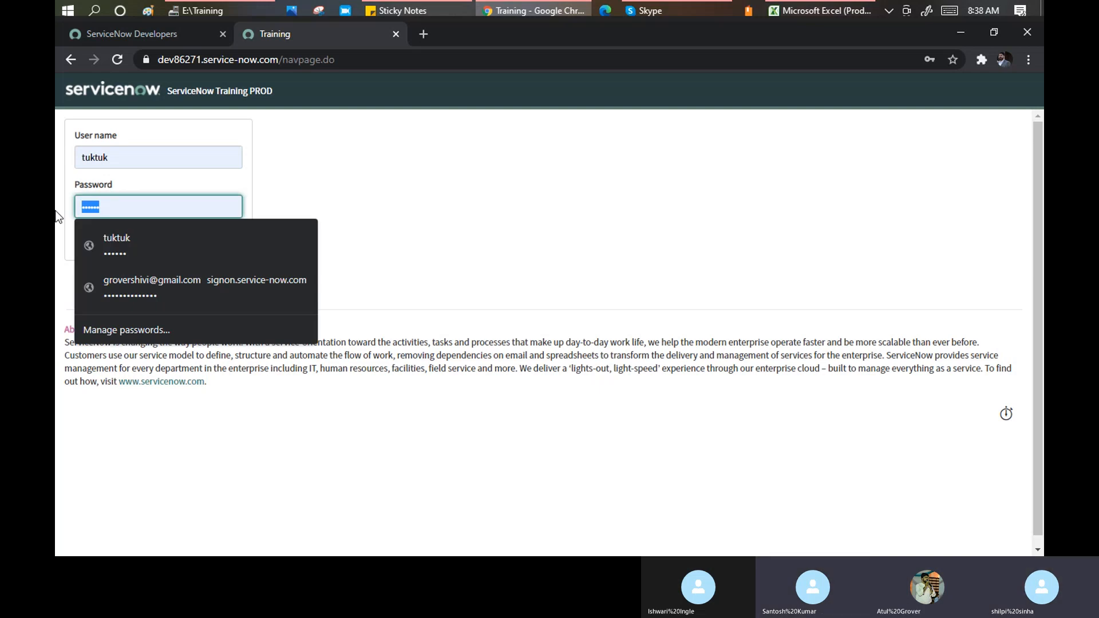
text(*****)
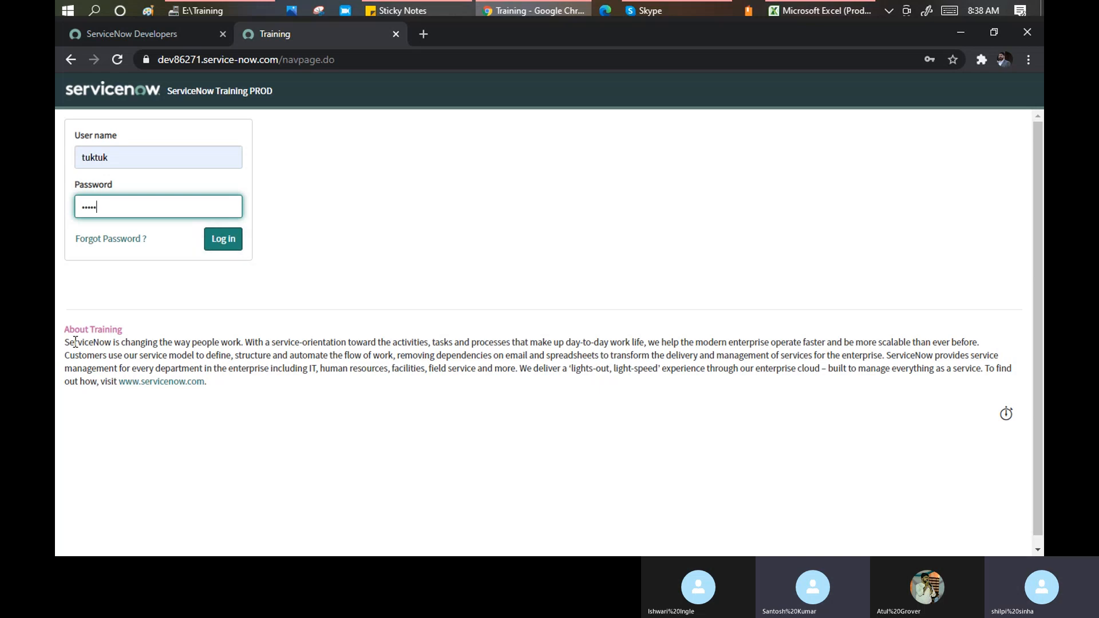
drag(64, 330, 217, 389)
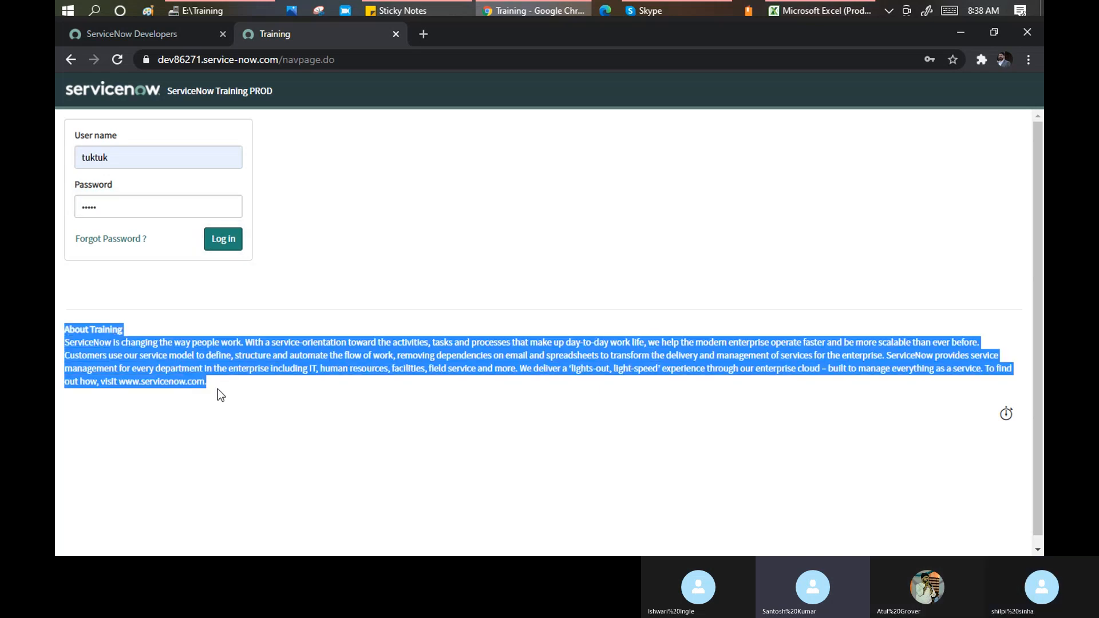
Log in as the training user and decline Chrome's offer to update the saved password
click(220, 246)
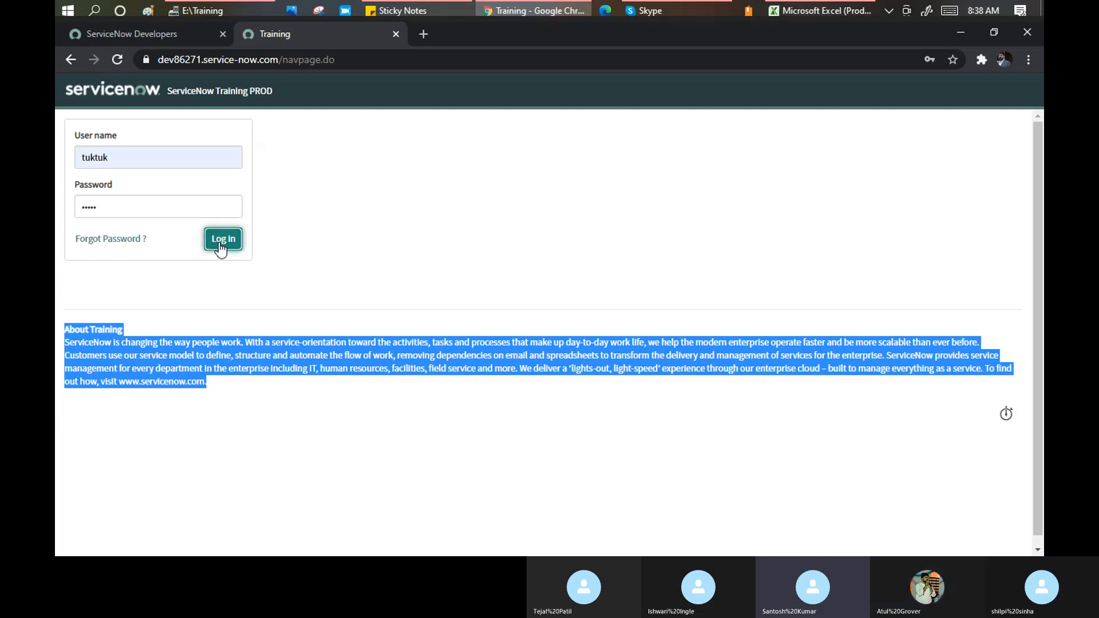
click(671, 10)
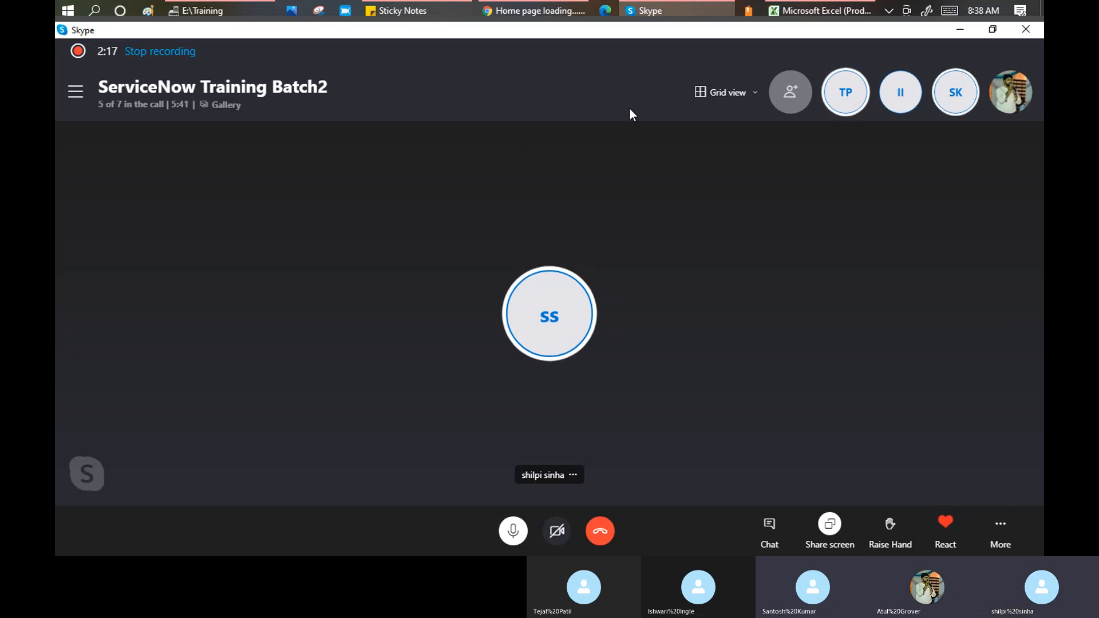
click(526, 11)
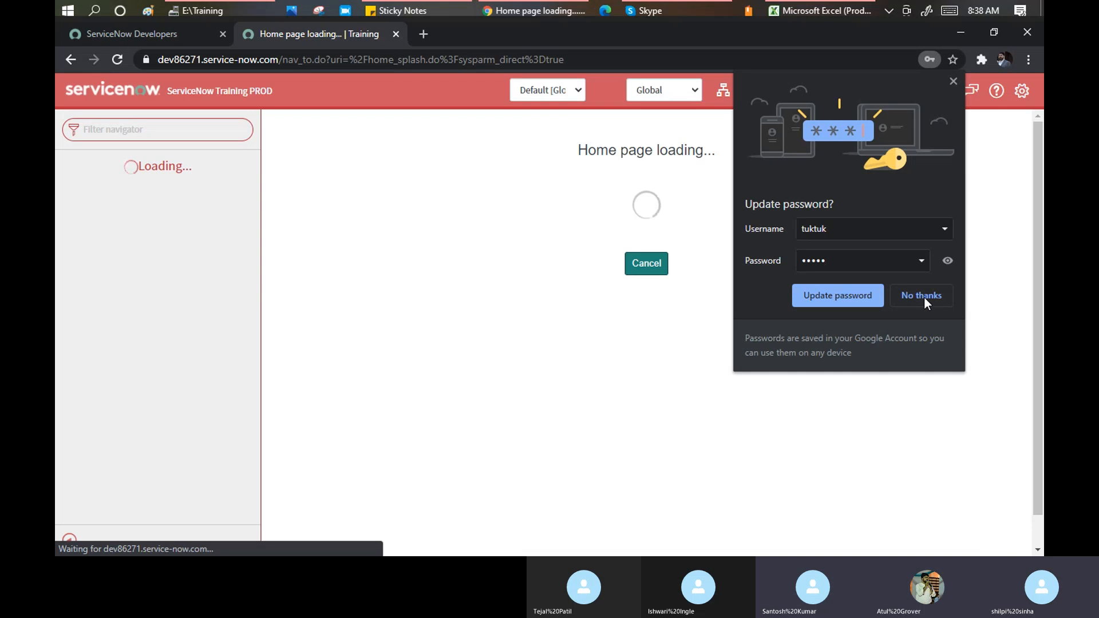
click(922, 295)
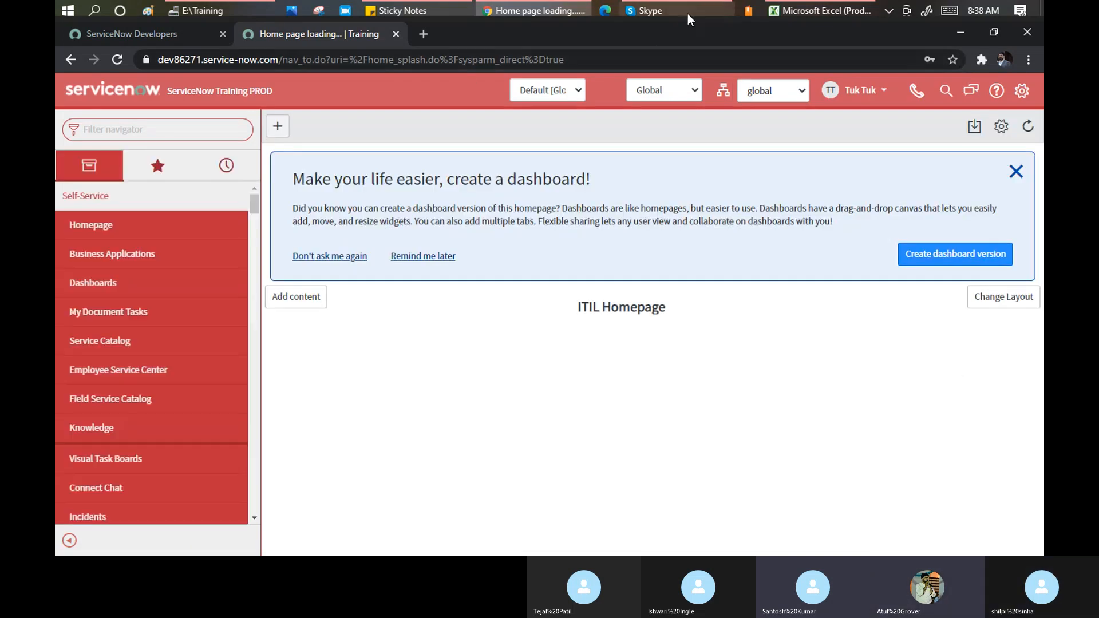
click(687, 10)
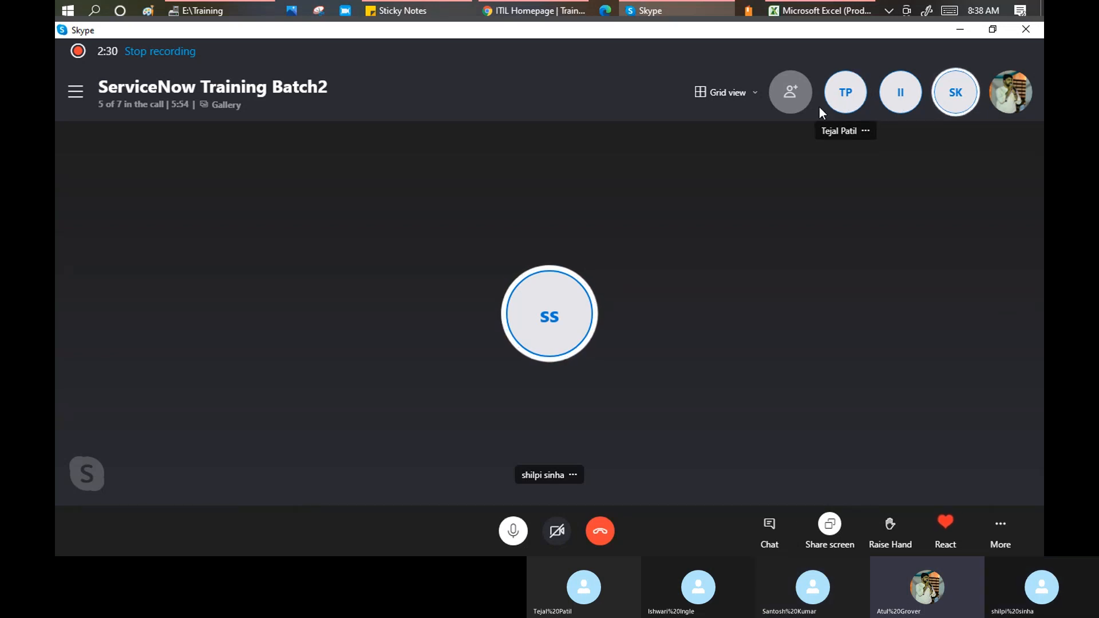
key(alt+Tab)
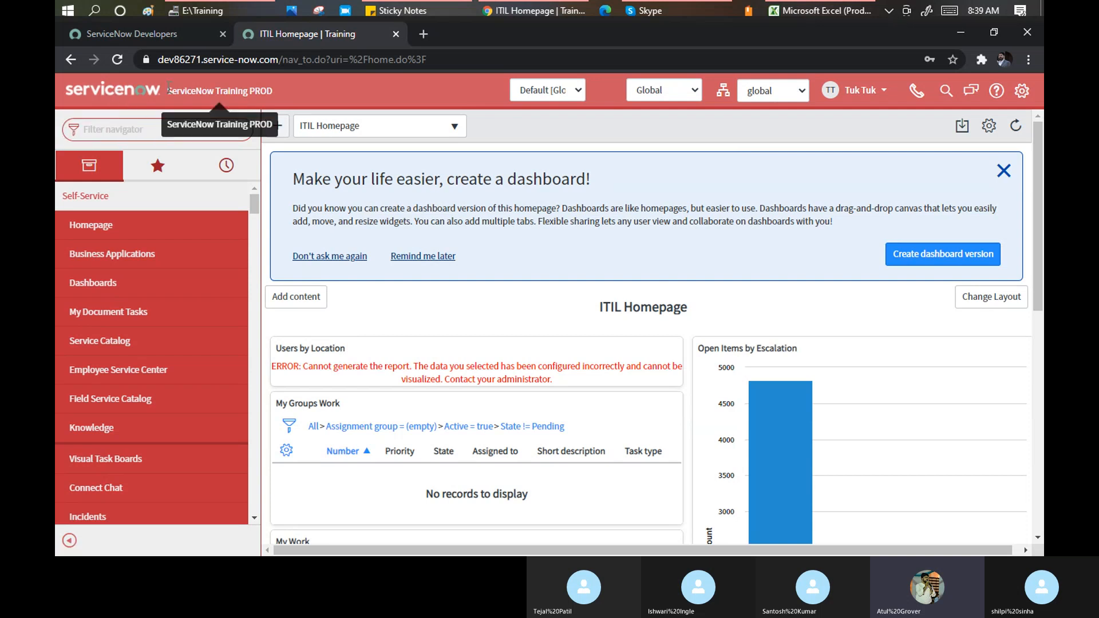
Select part of the instance title and open the training user's account menu
drag(167, 91, 272, 94)
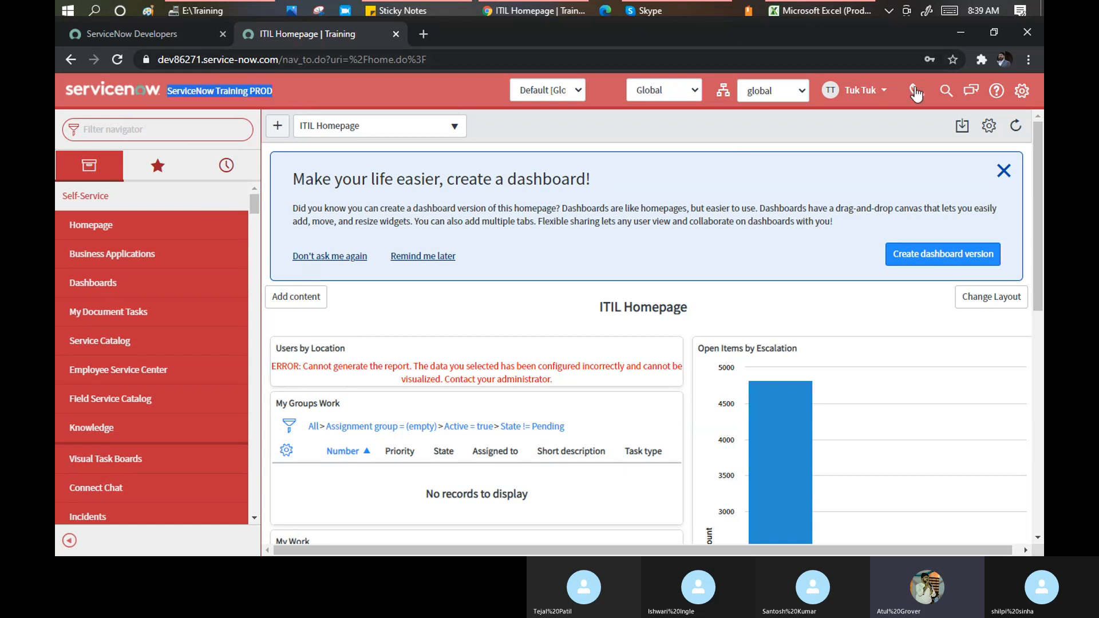
click(865, 96)
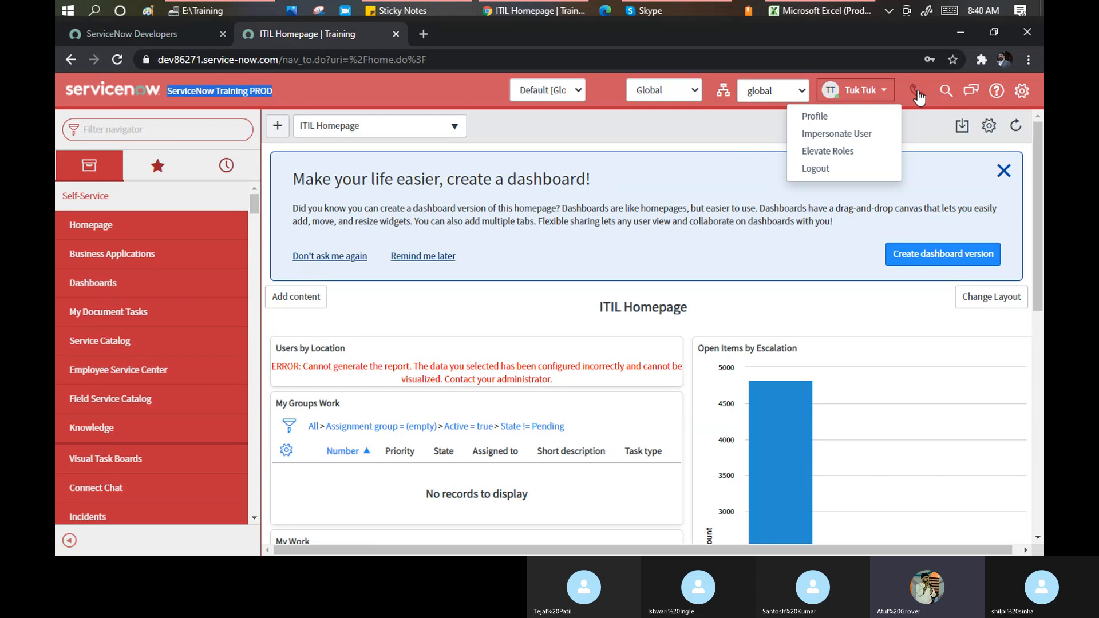
Open the Phone dialer and set the phone status to Available
click(917, 93)
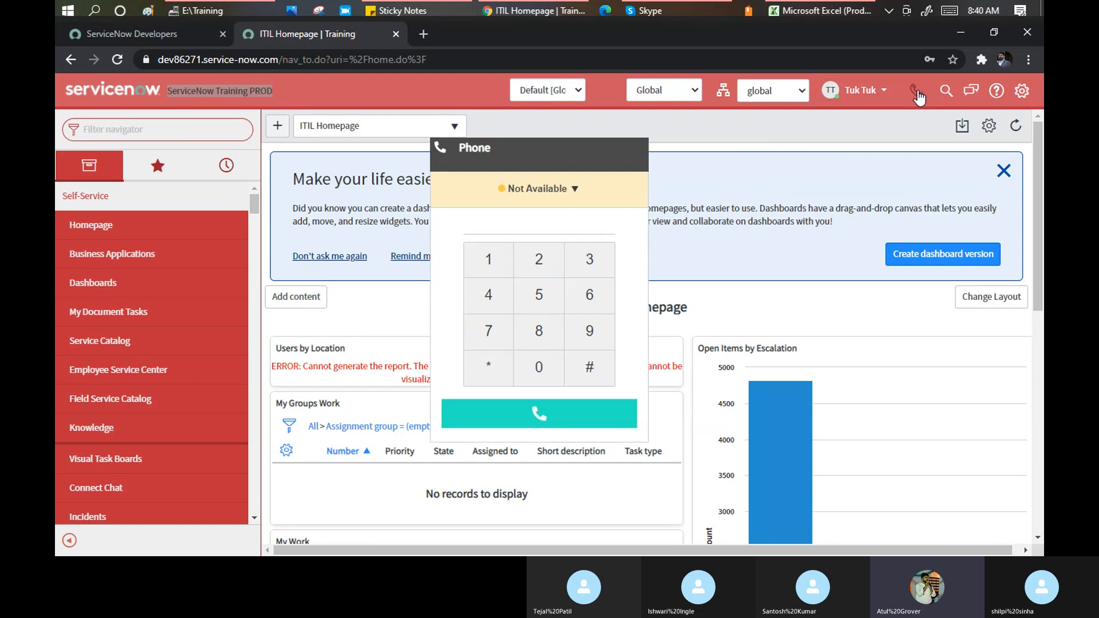
click(577, 189)
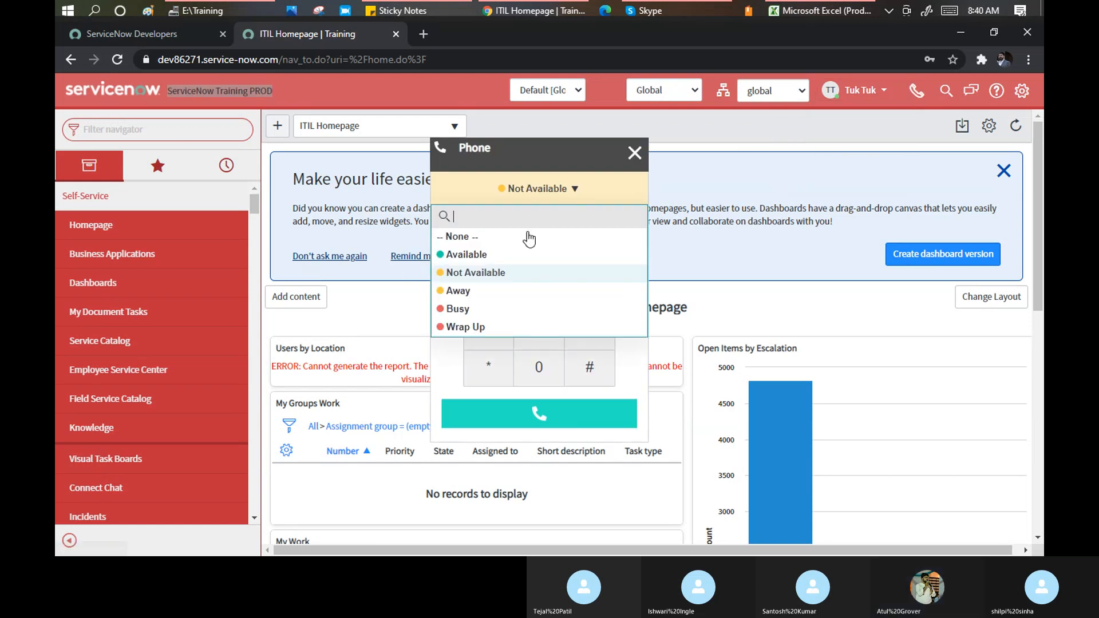
click(504, 254)
Dial a phone number on the keypad, place the call, then close the dialer
click(490, 332)
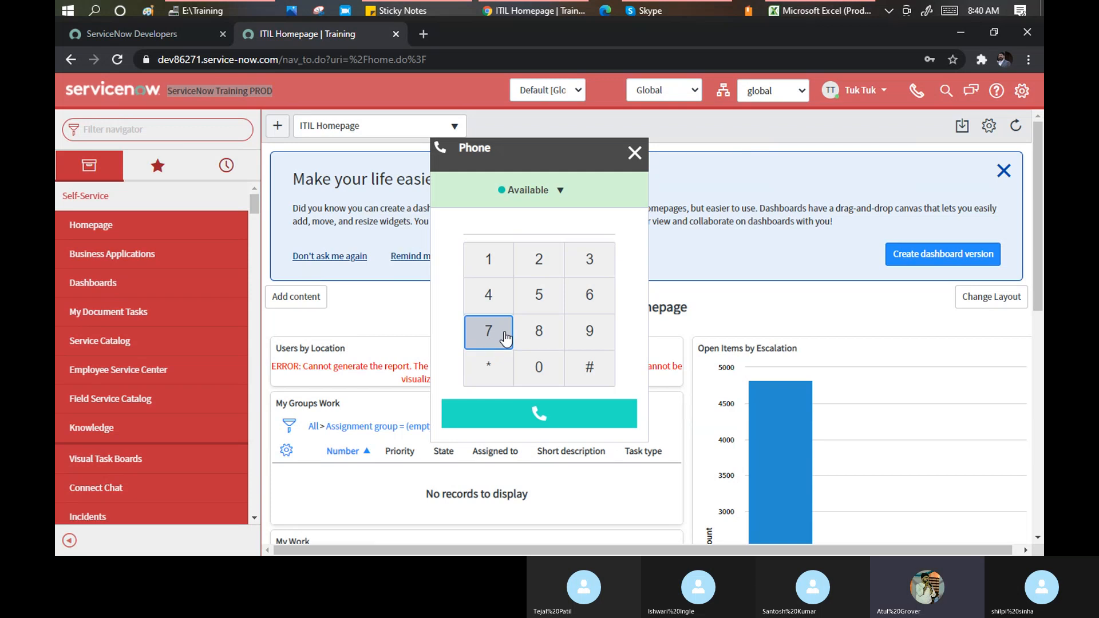
click(589, 260)
click(538, 331)
click(487, 334)
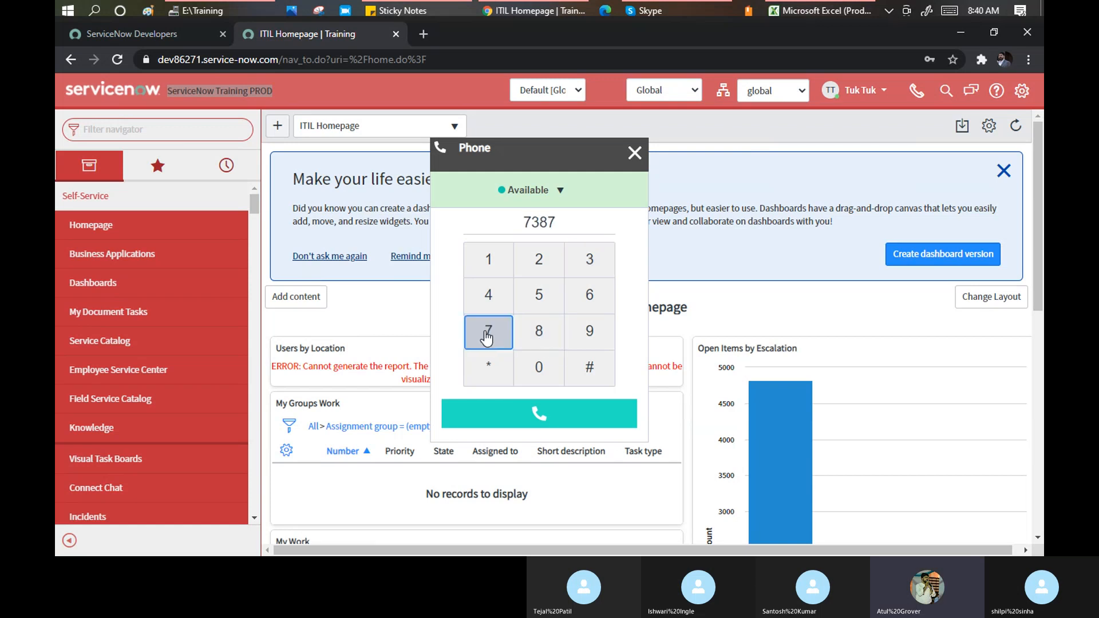
click(538, 367)
click(589, 330)
click(538, 294)
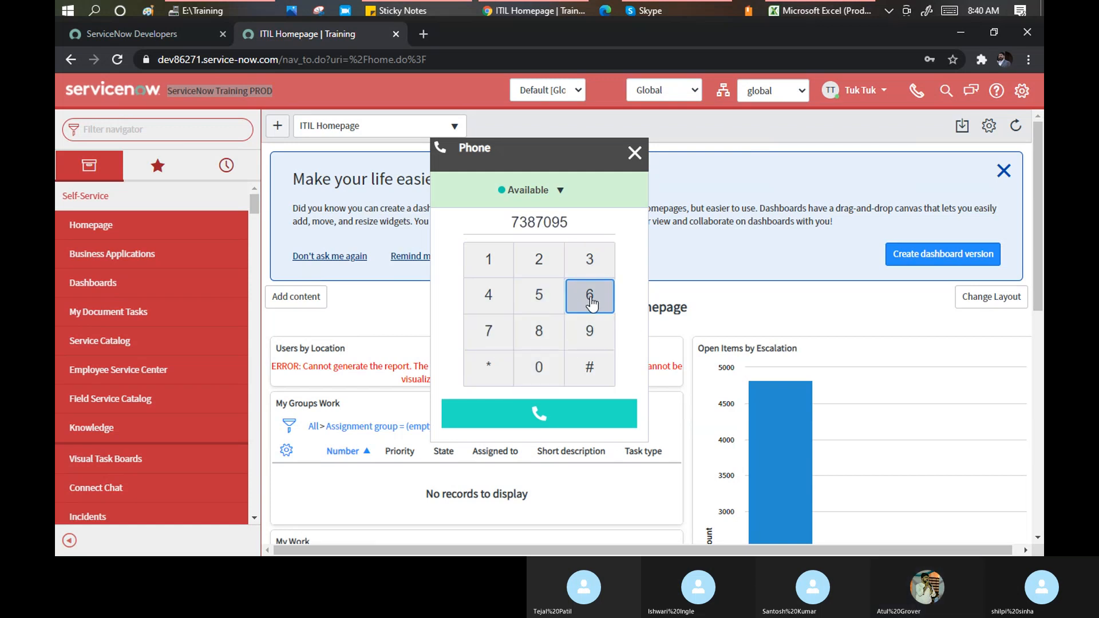
click(589, 295)
click(537, 257)
click(544, 414)
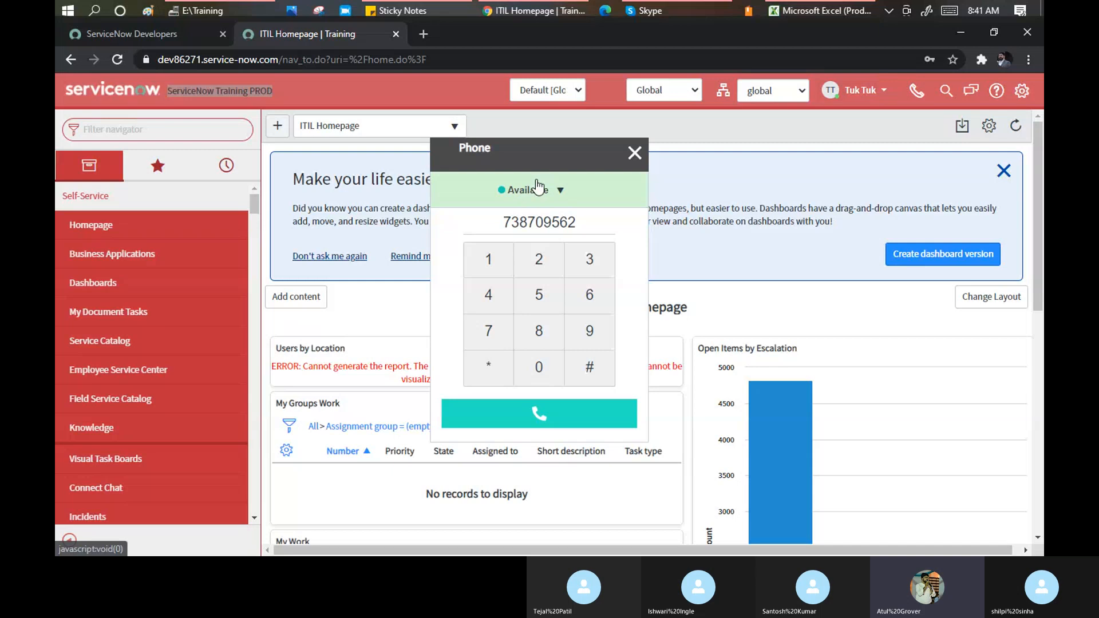
click(634, 153)
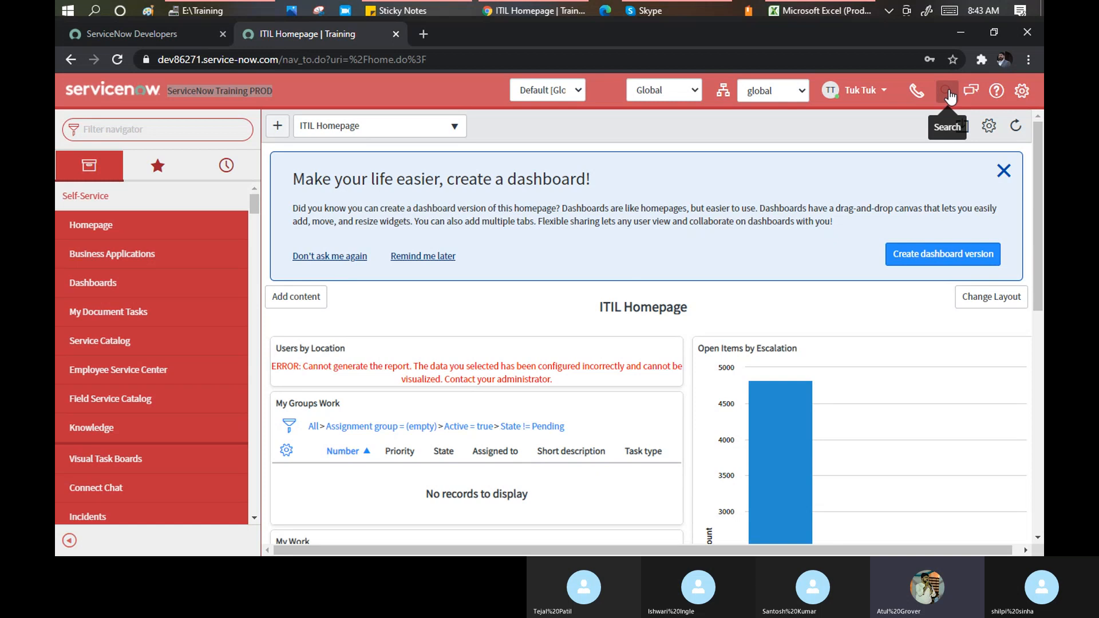
Expand the Global Search box from the header's magnifier icon
click(947, 92)
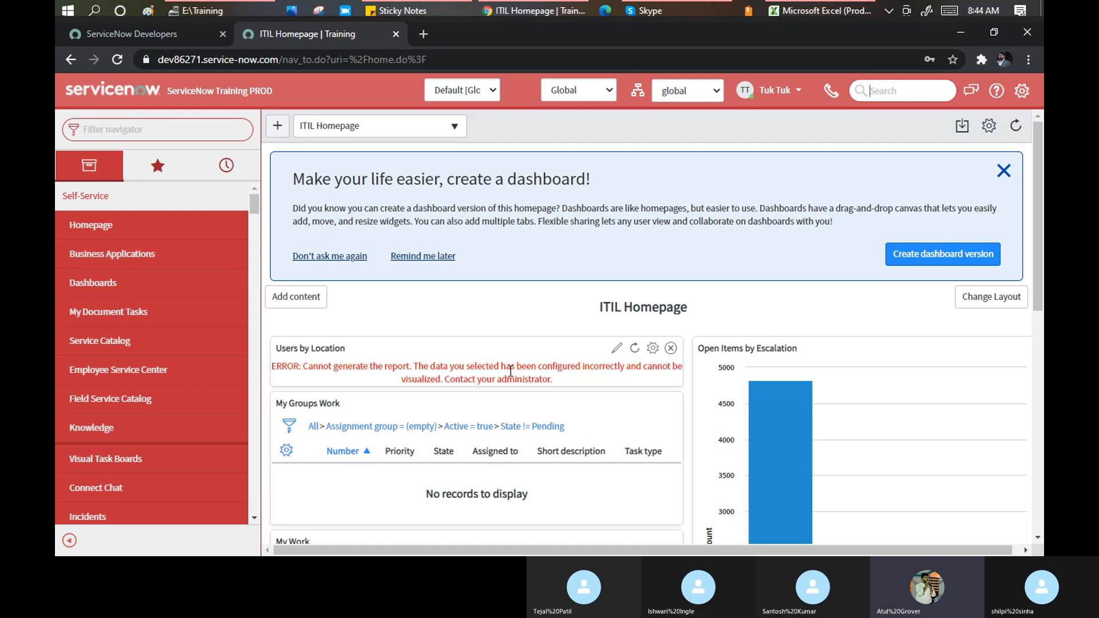
Run a global search for 'atul' and select the term in the search box
text(atul)
key(Return)
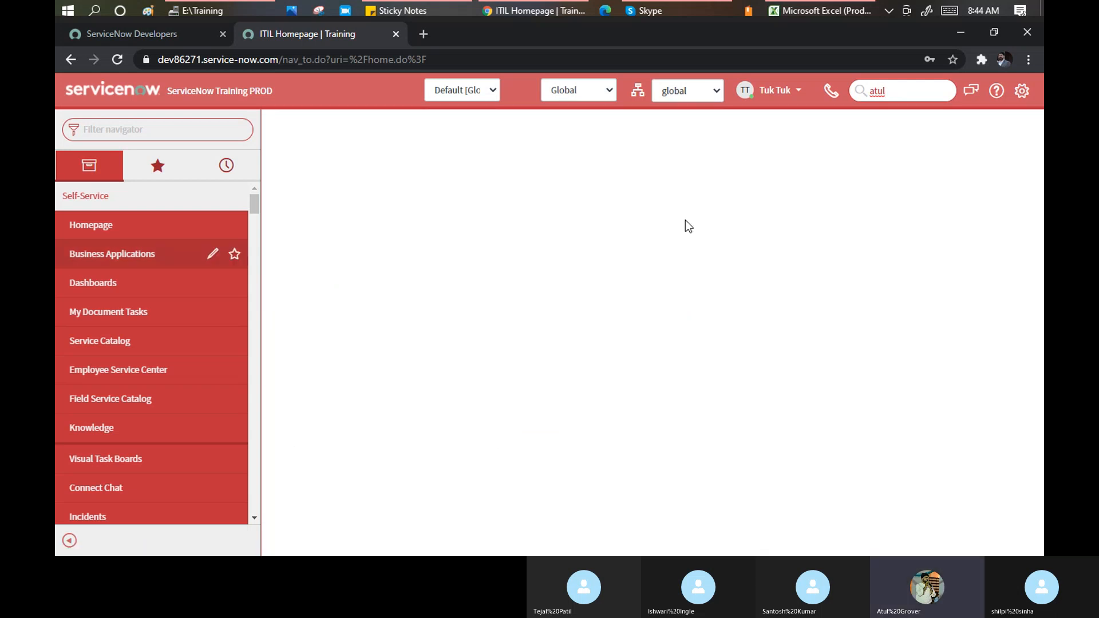
drag(888, 90, 867, 99)
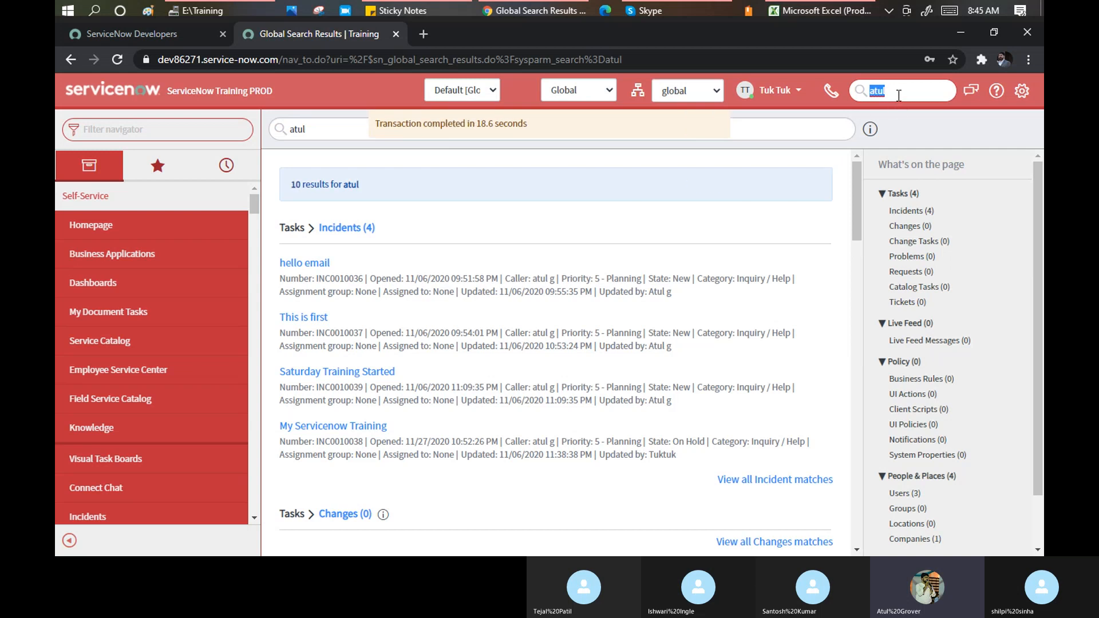
Replace the search term with 'test' and check the 424-result count line
text(test)
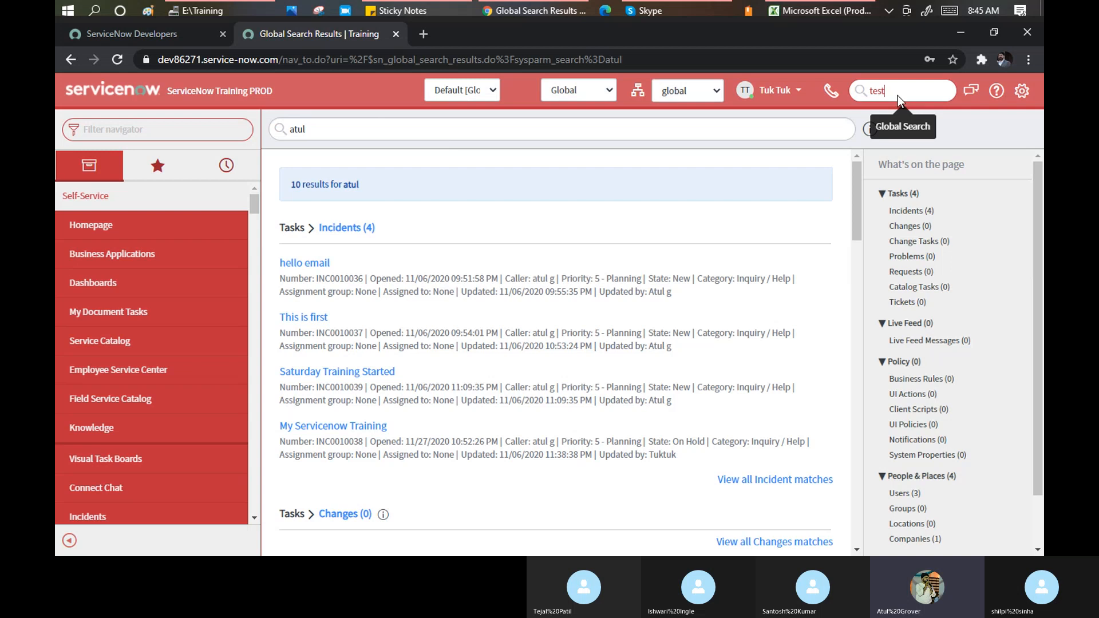
key(Return)
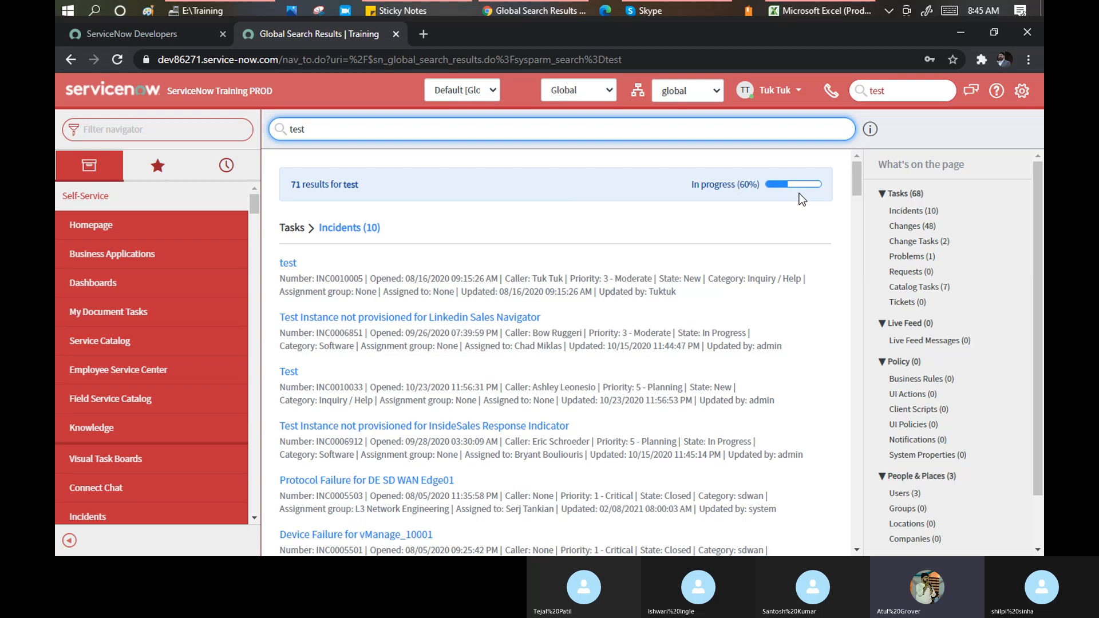
triple_click(298, 185)
click(289, 184)
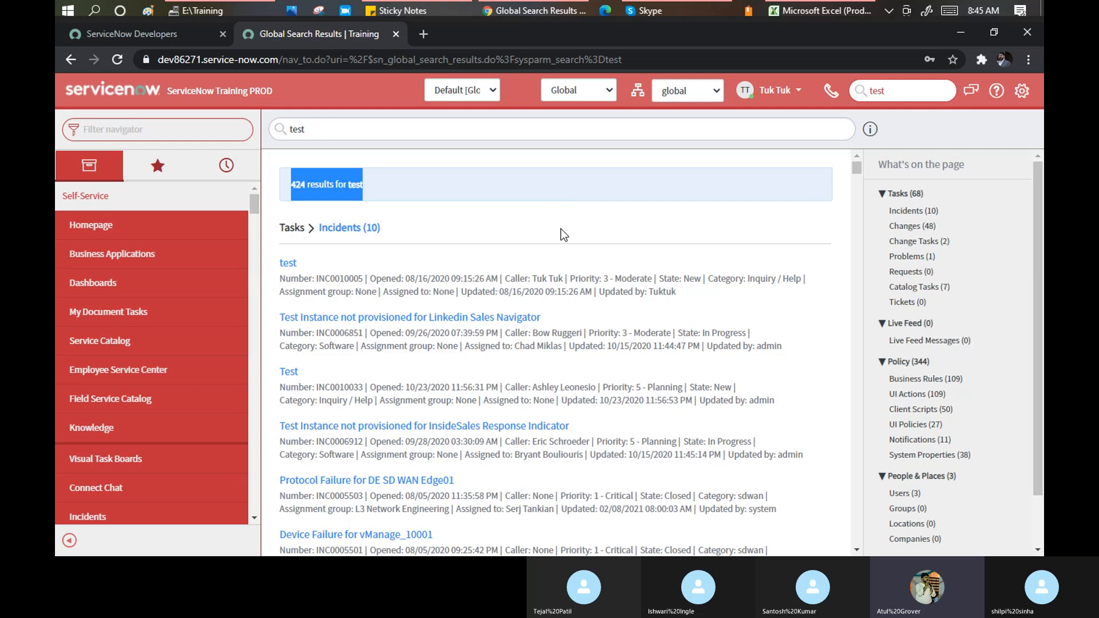
Jump to the incident matches for 'test' and review the first incident result
click(917, 211)
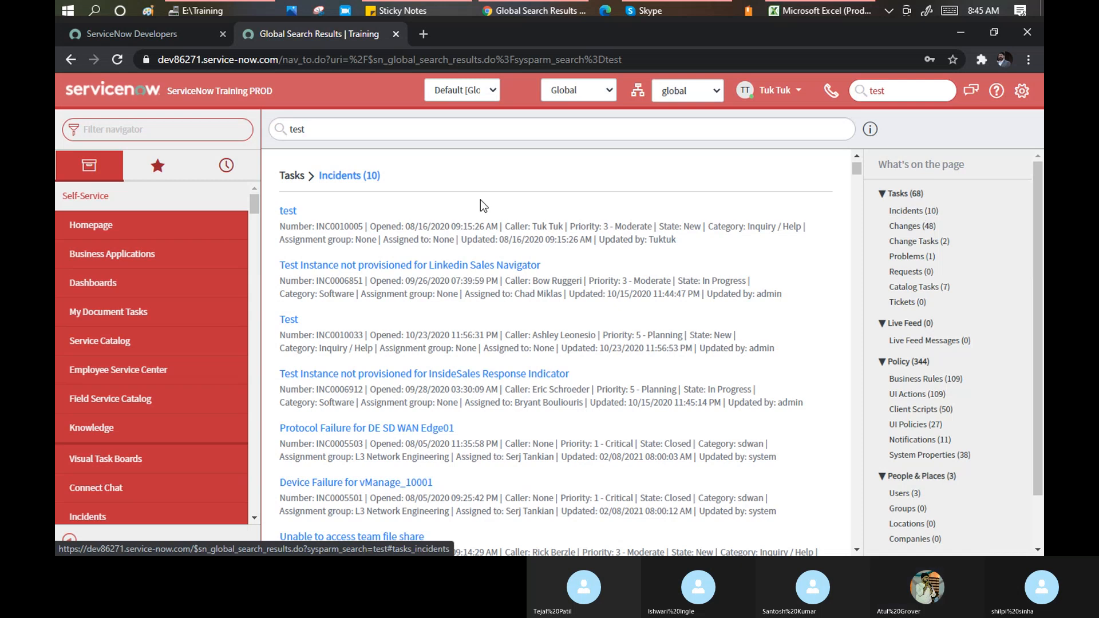
scroll(422, 216, down, 3)
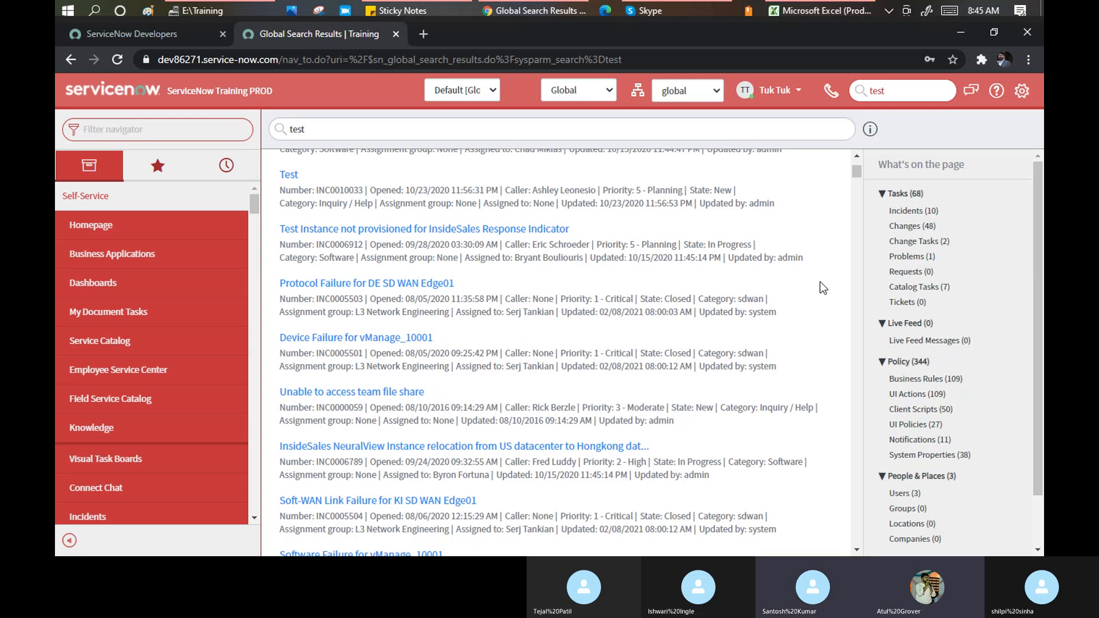
scroll(342, 232, up, 3)
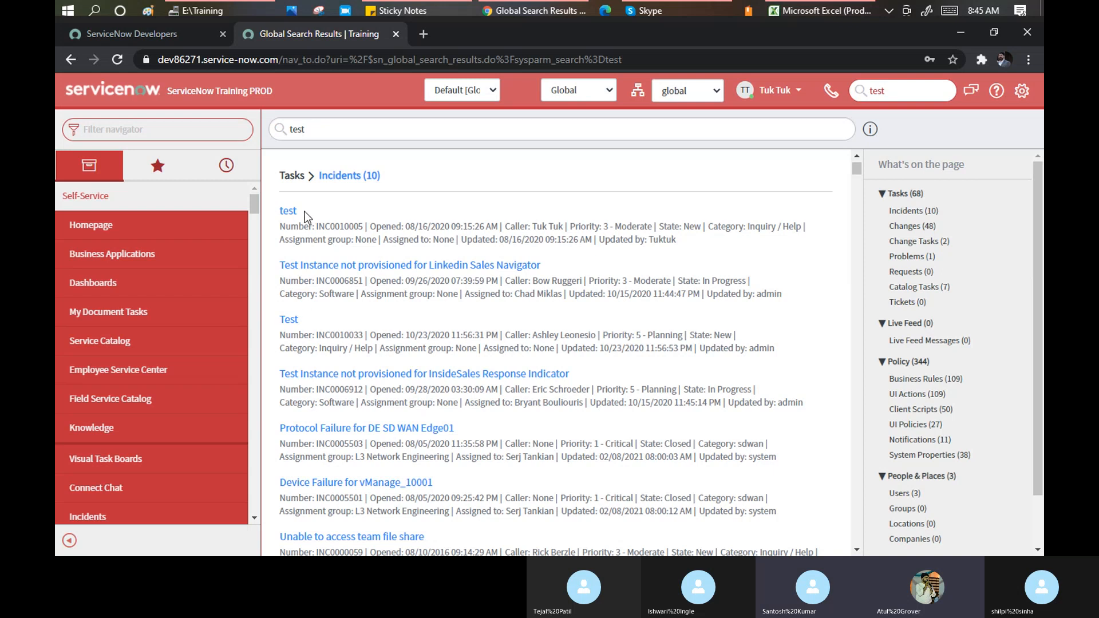
drag(304, 212, 278, 209)
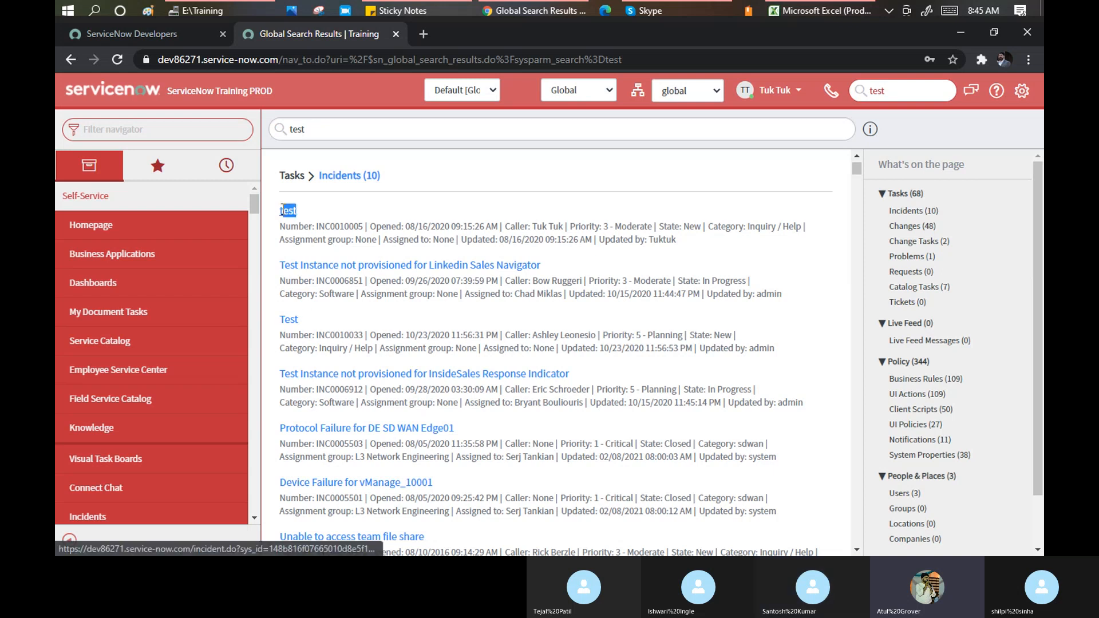
Jump through the Changes, Change Tasks and Business Rules matches for 'test'
click(924, 229)
scroll(403, 223, down, 5)
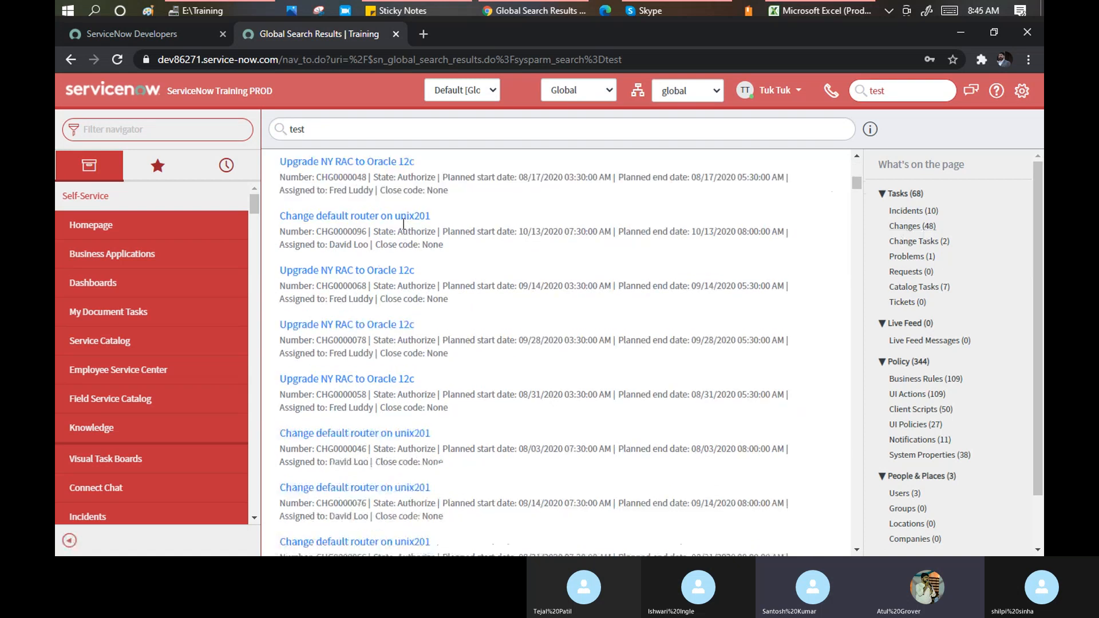
click(928, 241)
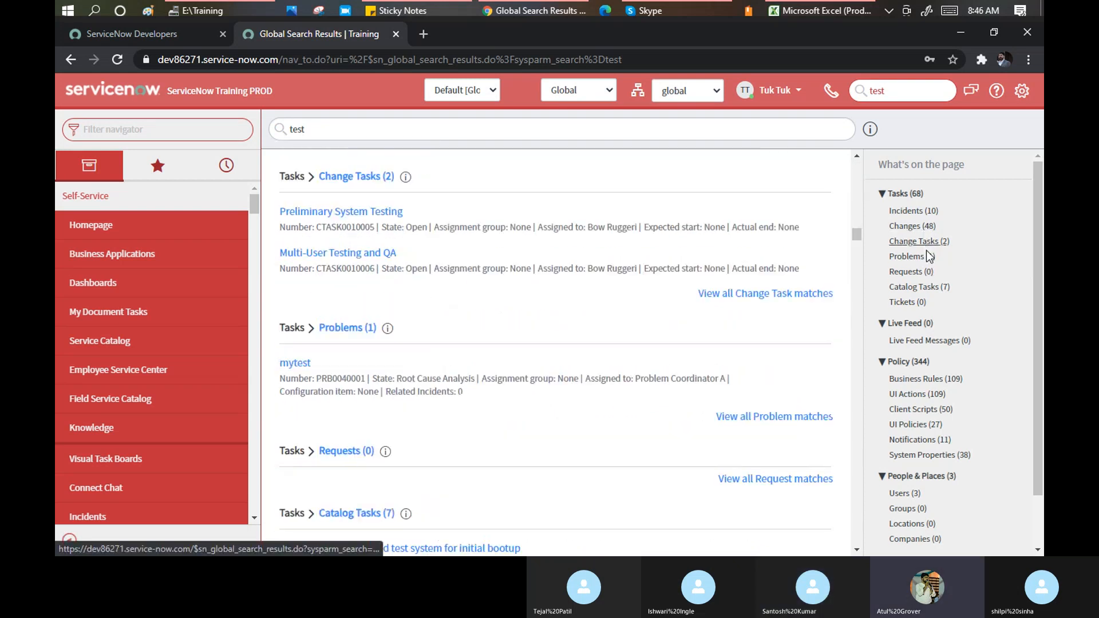
scroll(958, 245, down, 1)
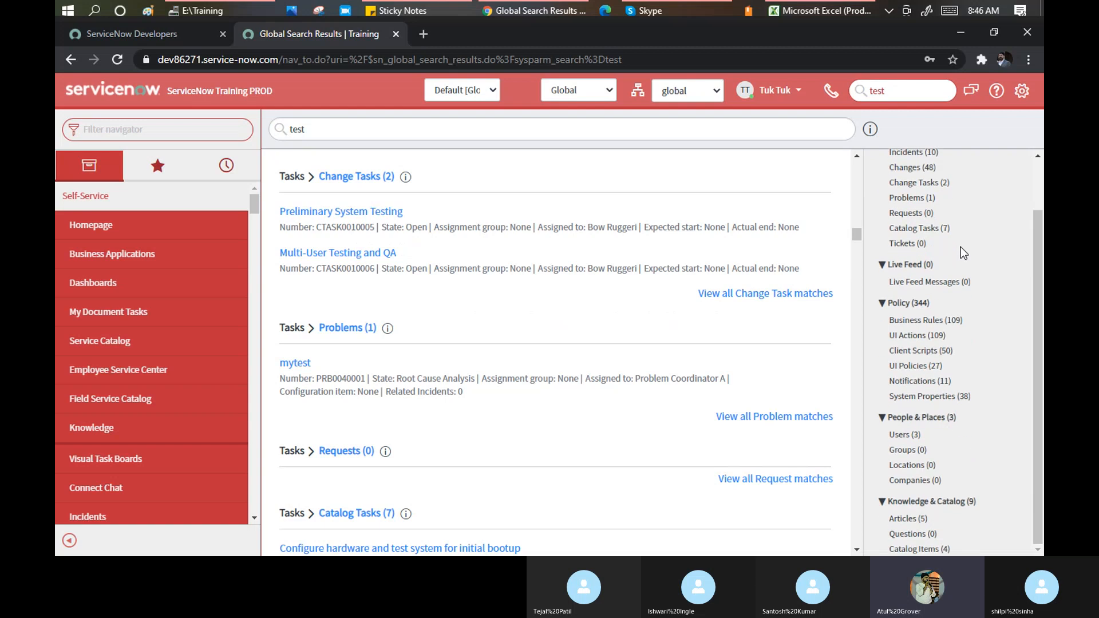
click(914, 321)
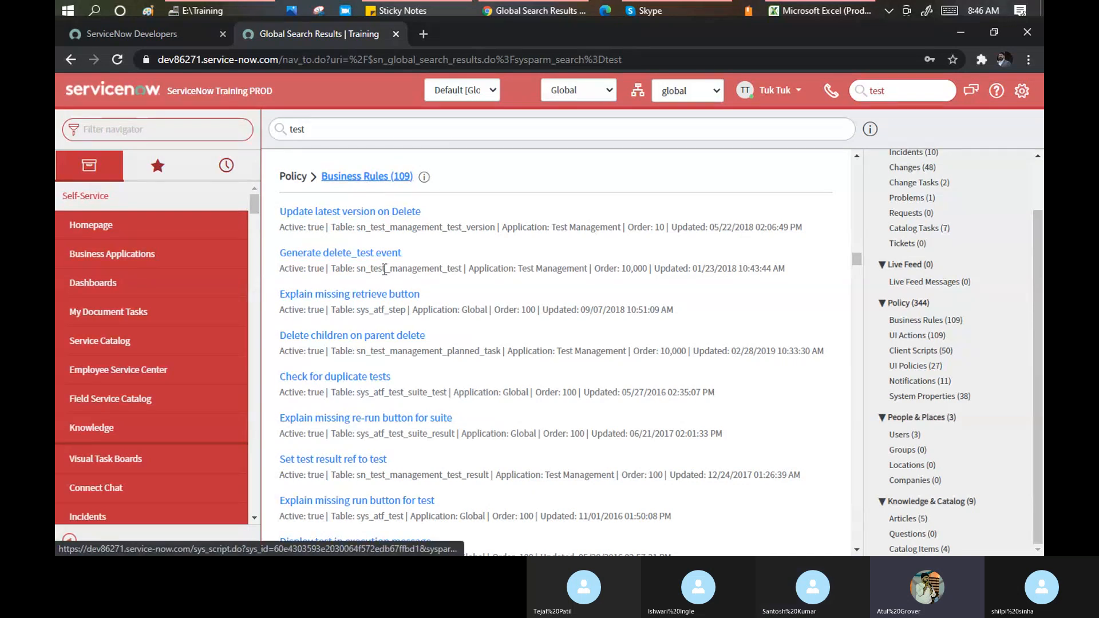
scroll(417, 259, down, 4)
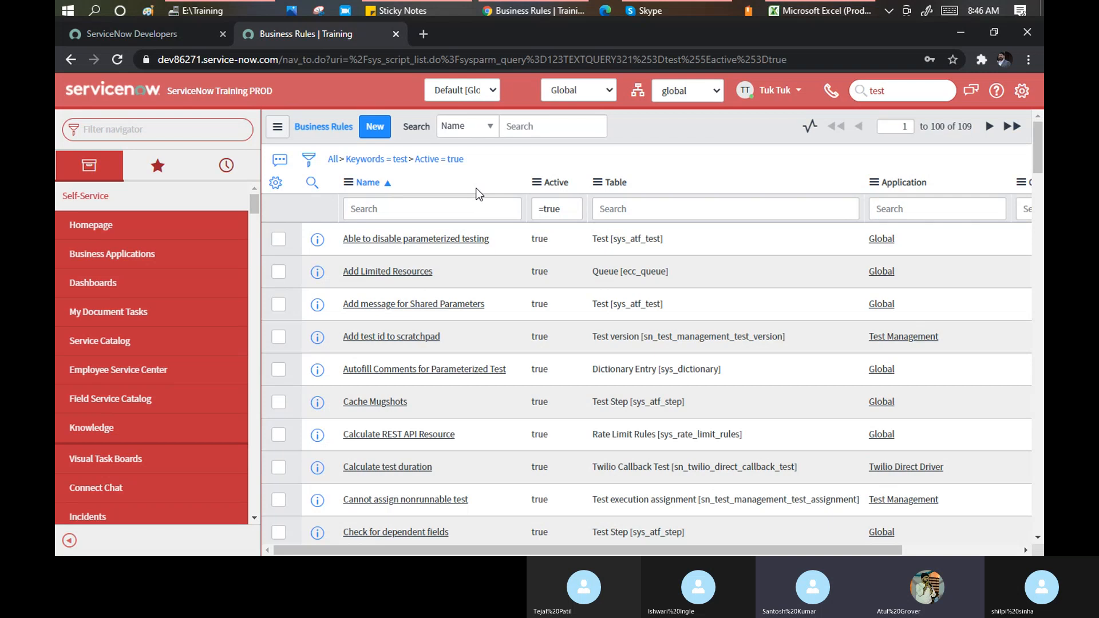
Rerun the global search for 'test' (424 matches), then bring the Skype call forward
click(899, 93)
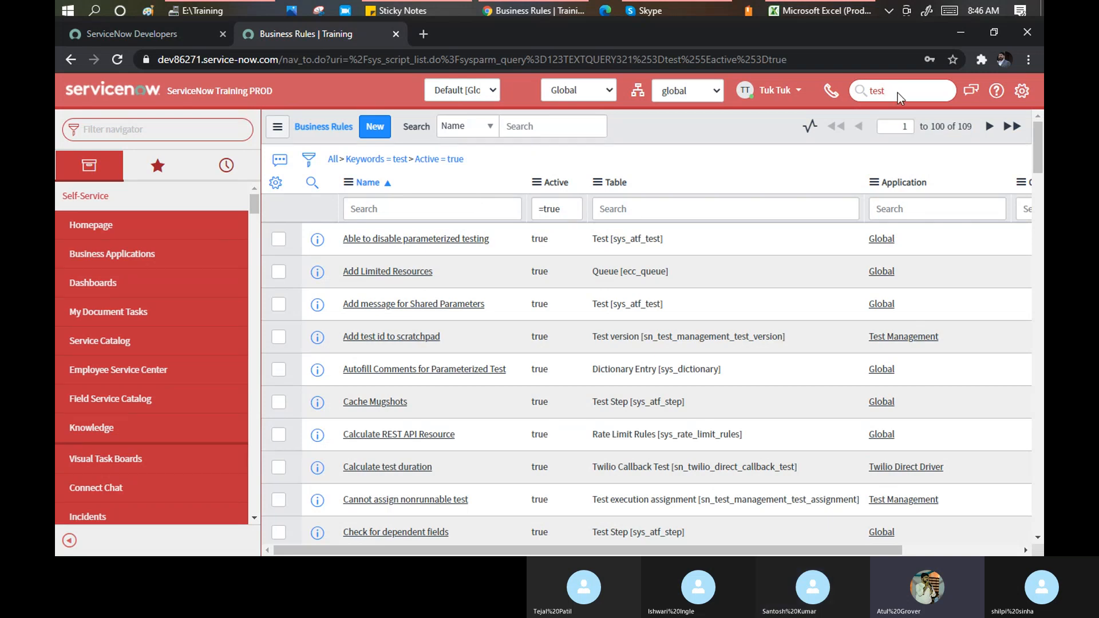
key(Return)
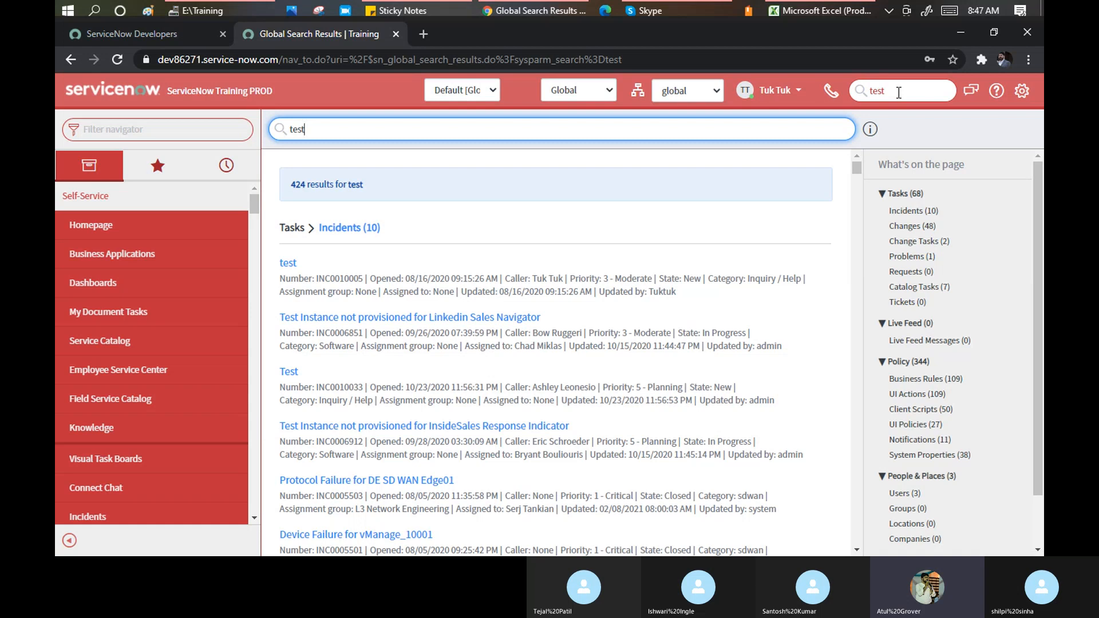
click(689, 5)
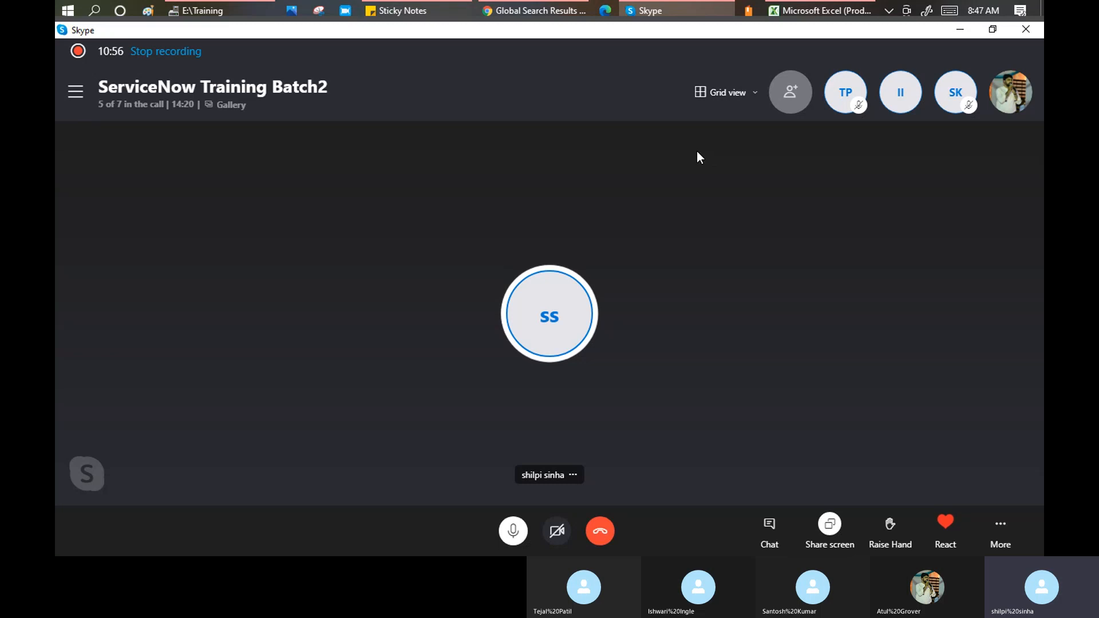
Return from Skype to the browser's 'test' results and focus the global search field
click(552, 11)
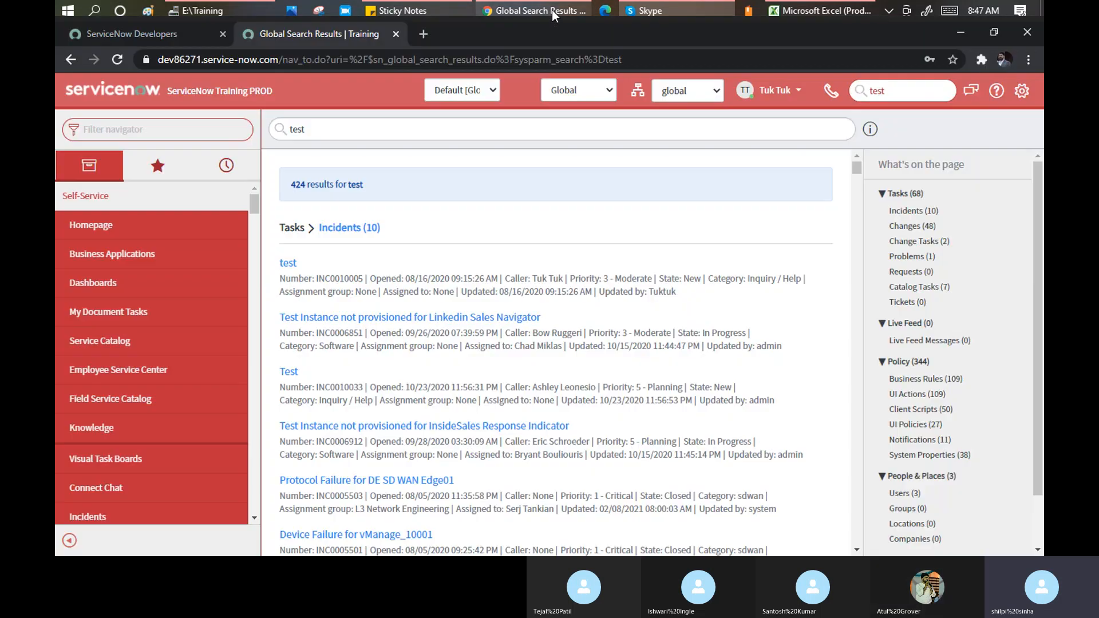
click(891, 93)
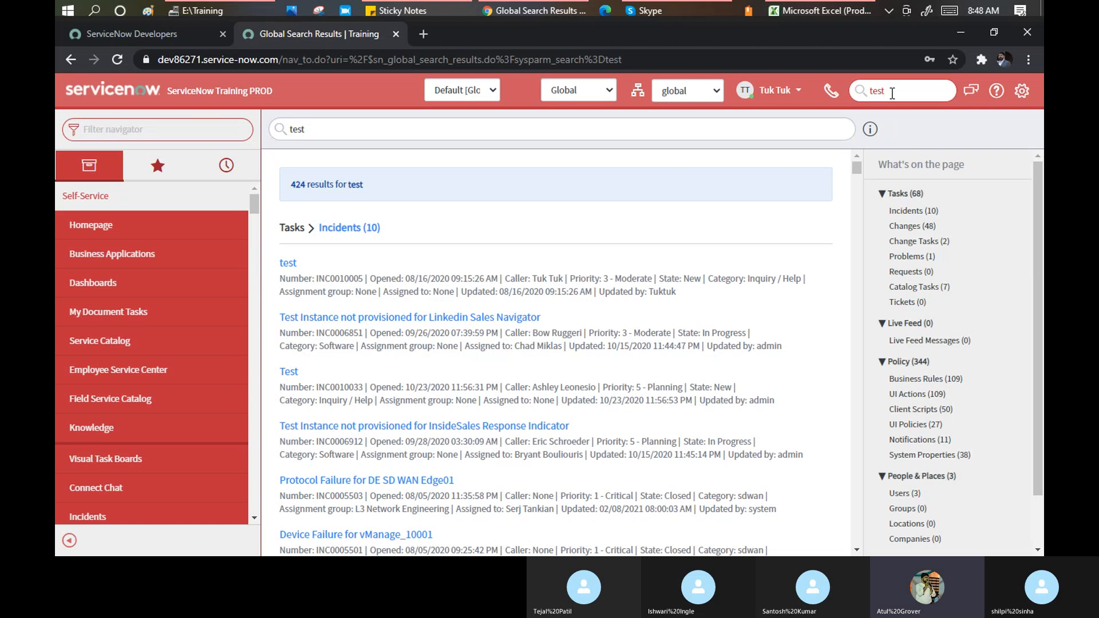
Search globally for the copied number INC0010005 to open that incident record directly
double_click(335, 279)
key(ctrl+c)
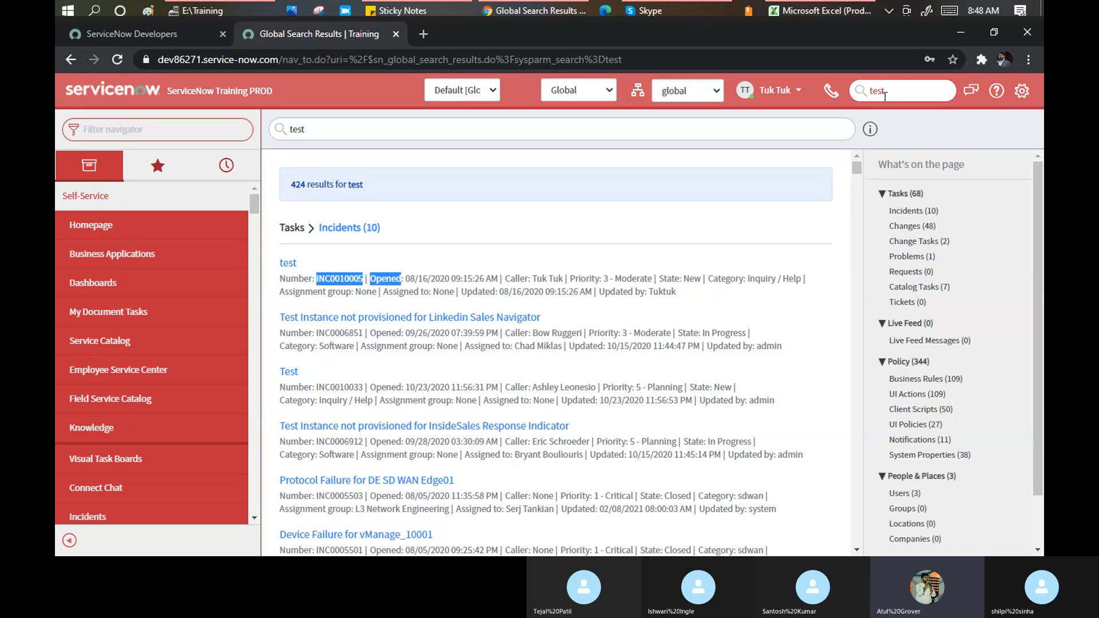
click(855, 94)
key(ctrl+v)
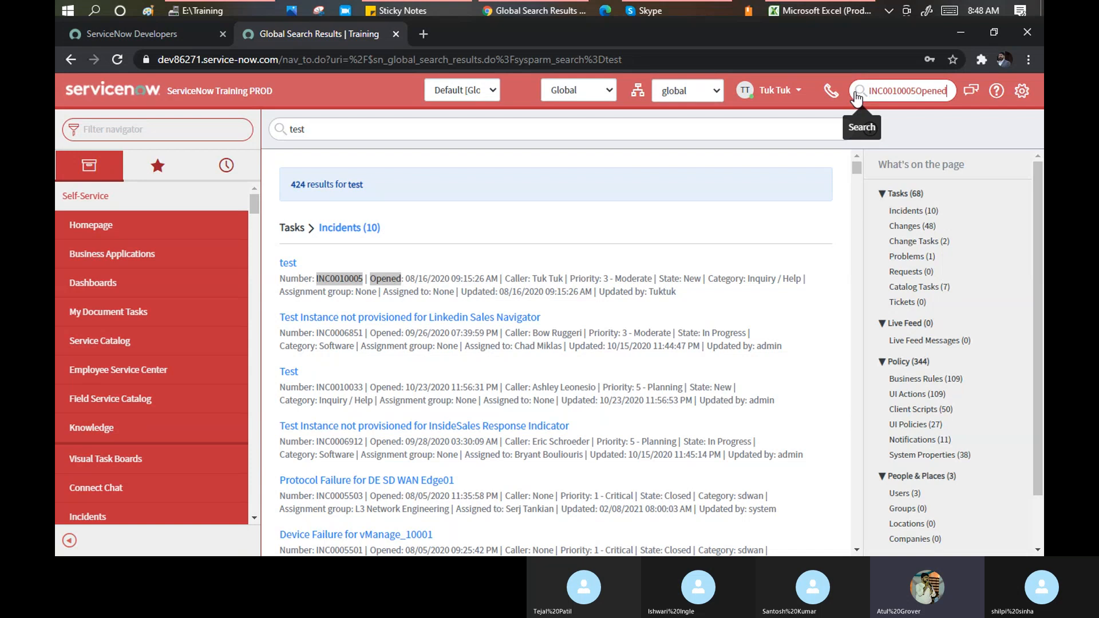
key(BackSpace)
key(BackSpace)
key(BackSpace)
key(BackSpace)
key(BackSpace)
key(BackSpace)
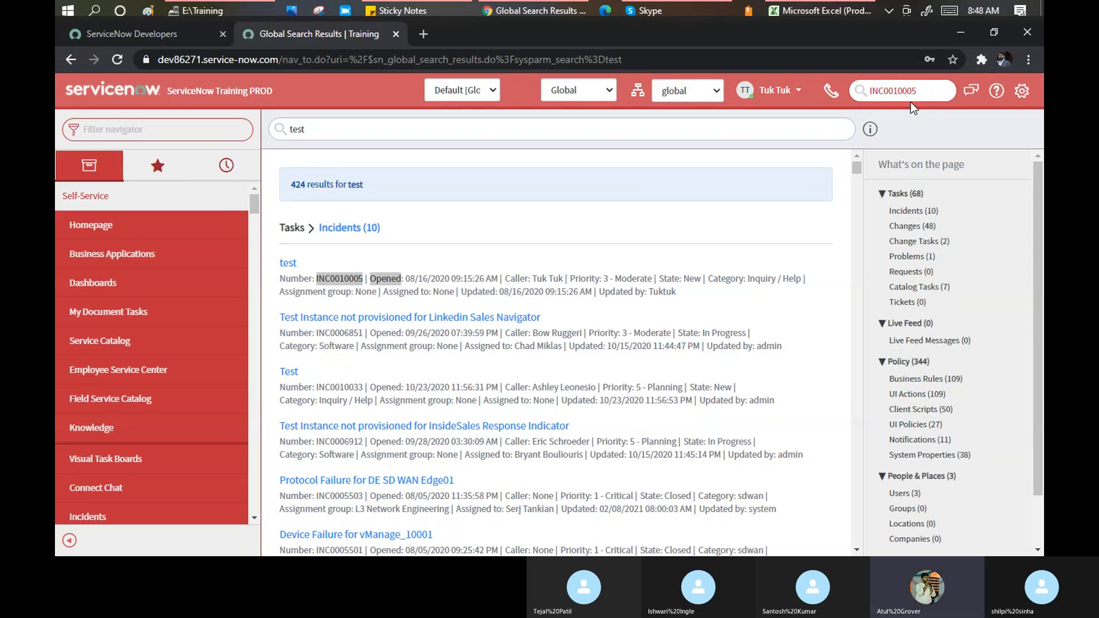
key(Return)
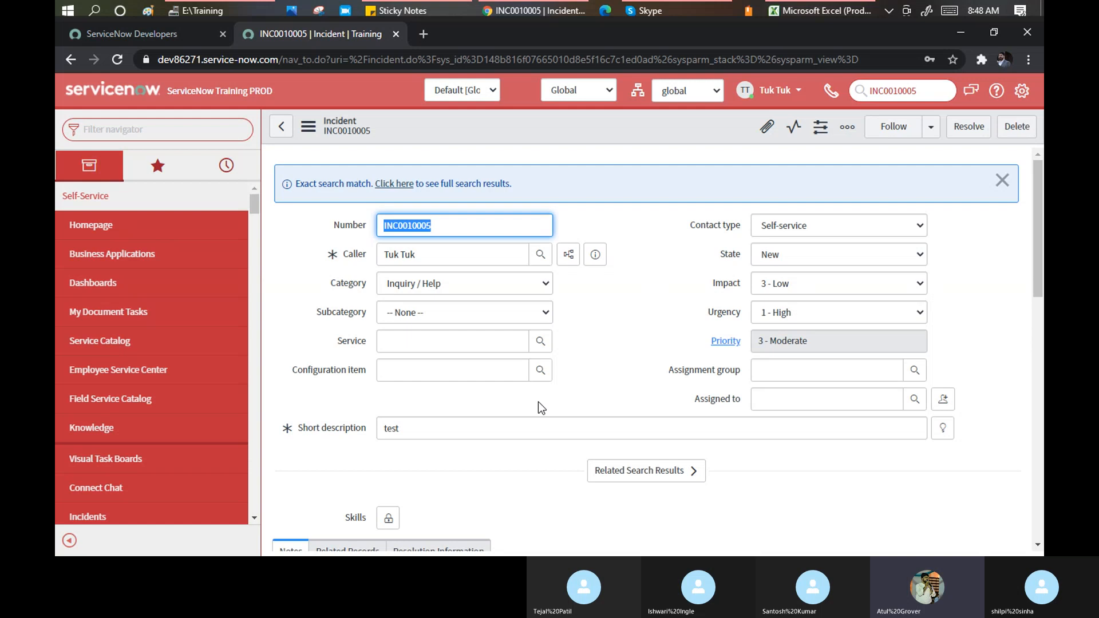
click(929, 90)
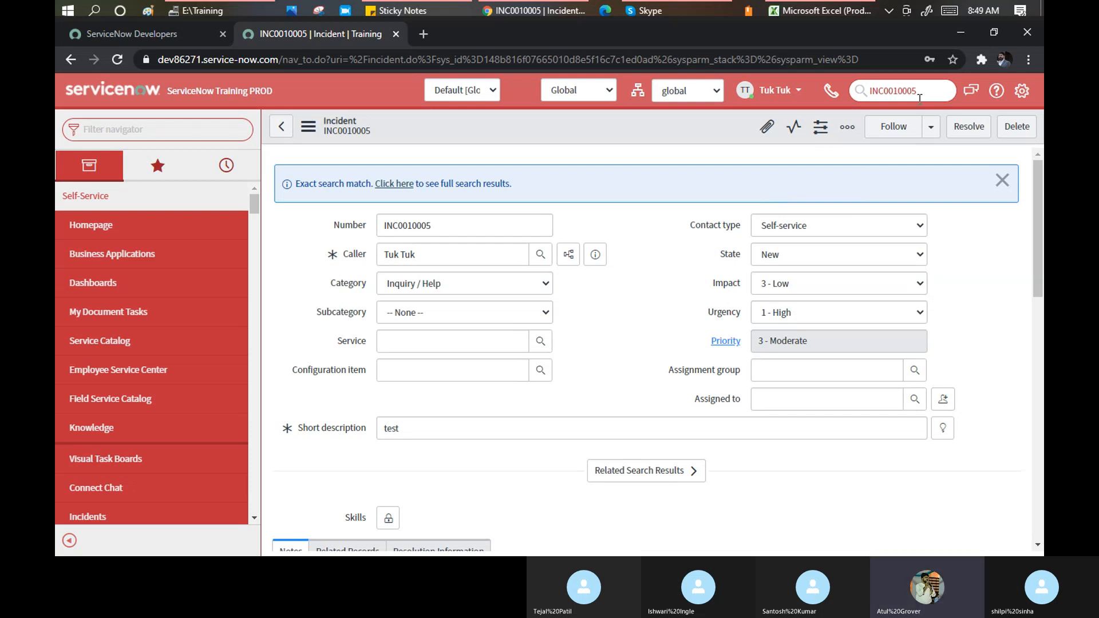
double_click(871, 92)
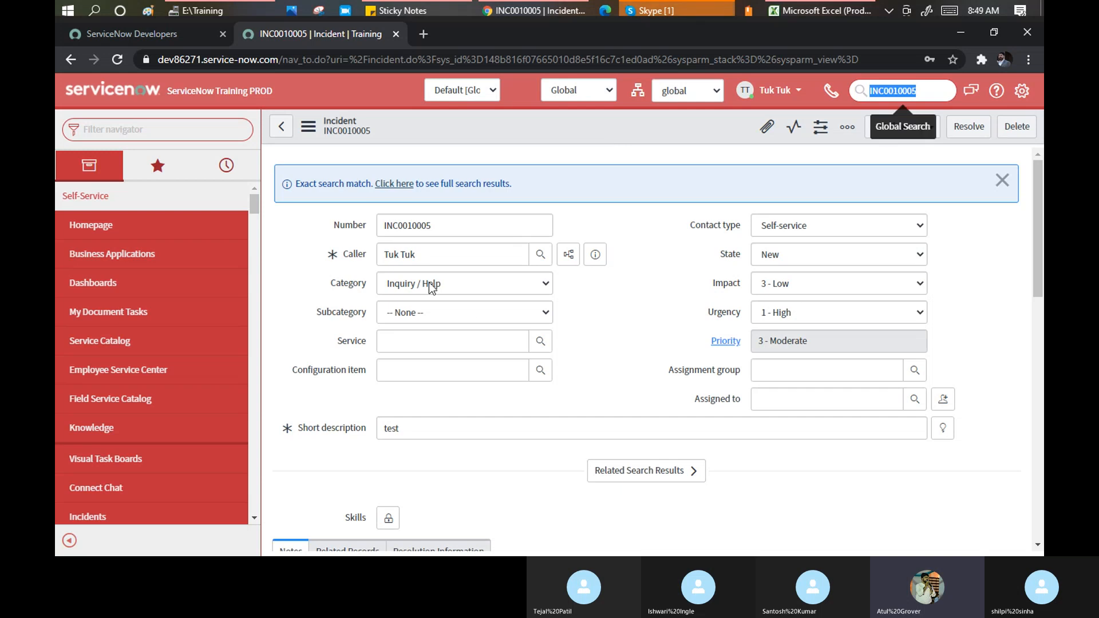
Scroll incident INC0010005 back to the top so its Number, Caller and State fields show
click(646, 253)
scroll(647, 253, down, 5)
scroll(647, 253, down, 6)
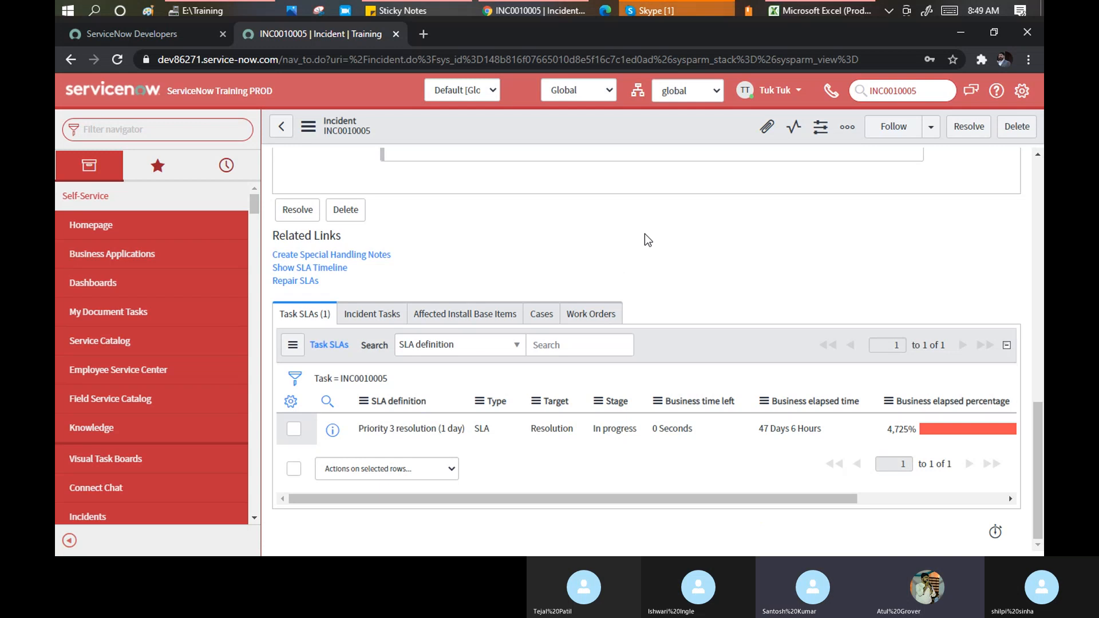
scroll(645, 233, up, 10)
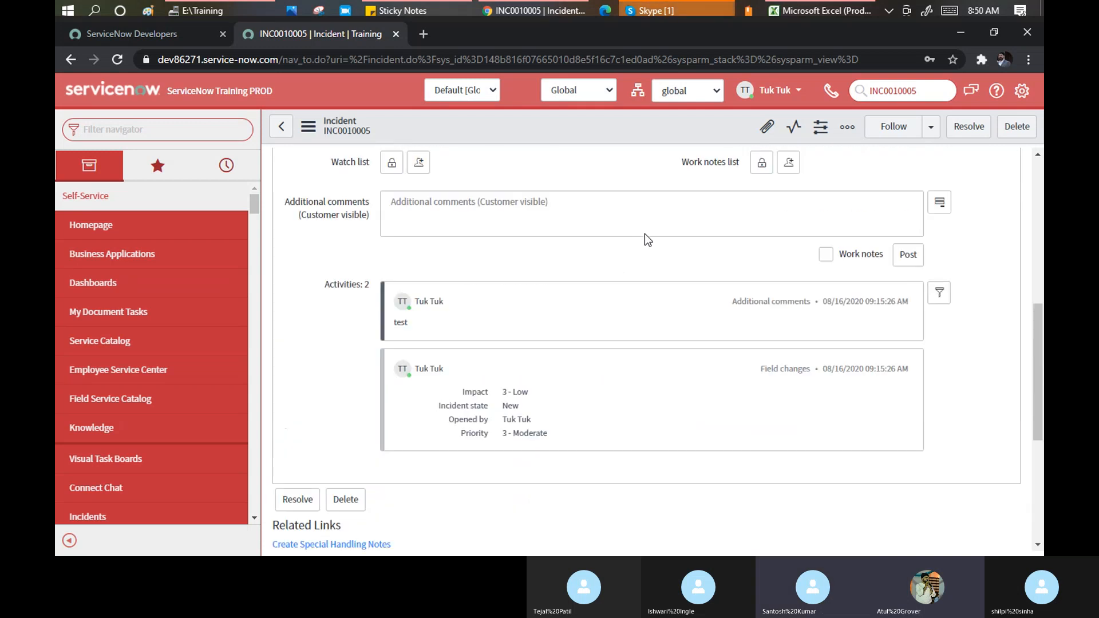
scroll(646, 234, up, 3)
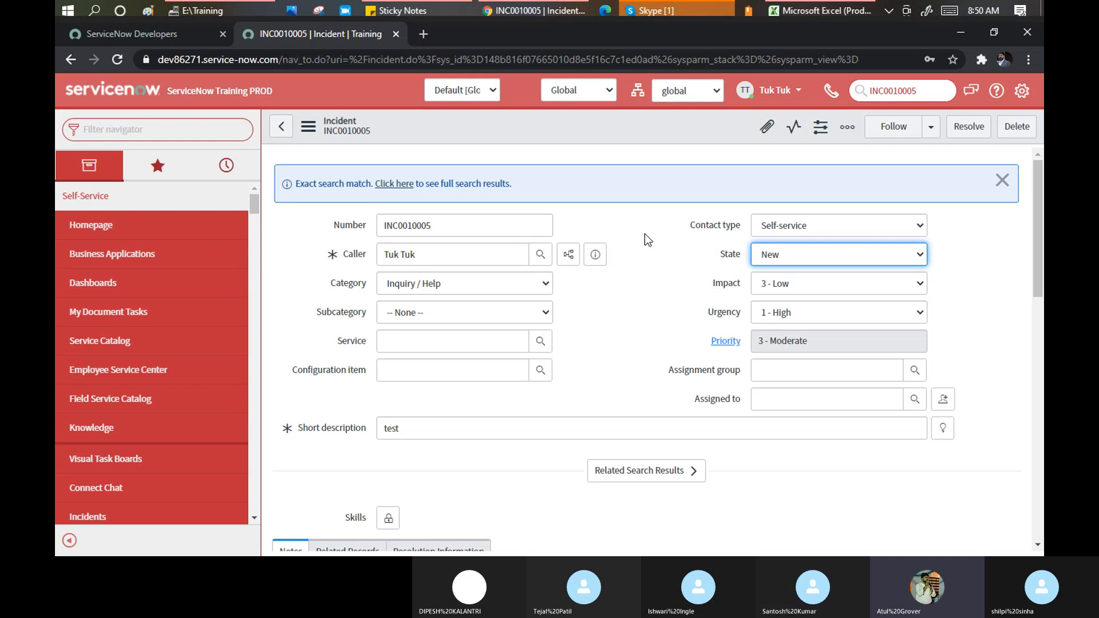
click(893, 91)
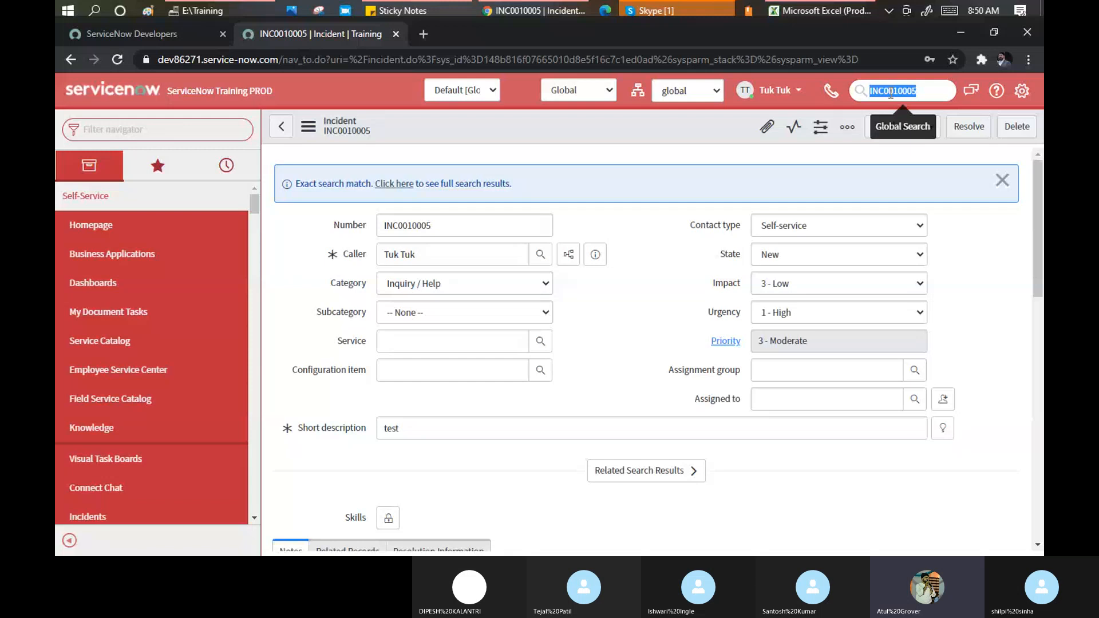
click(890, 92)
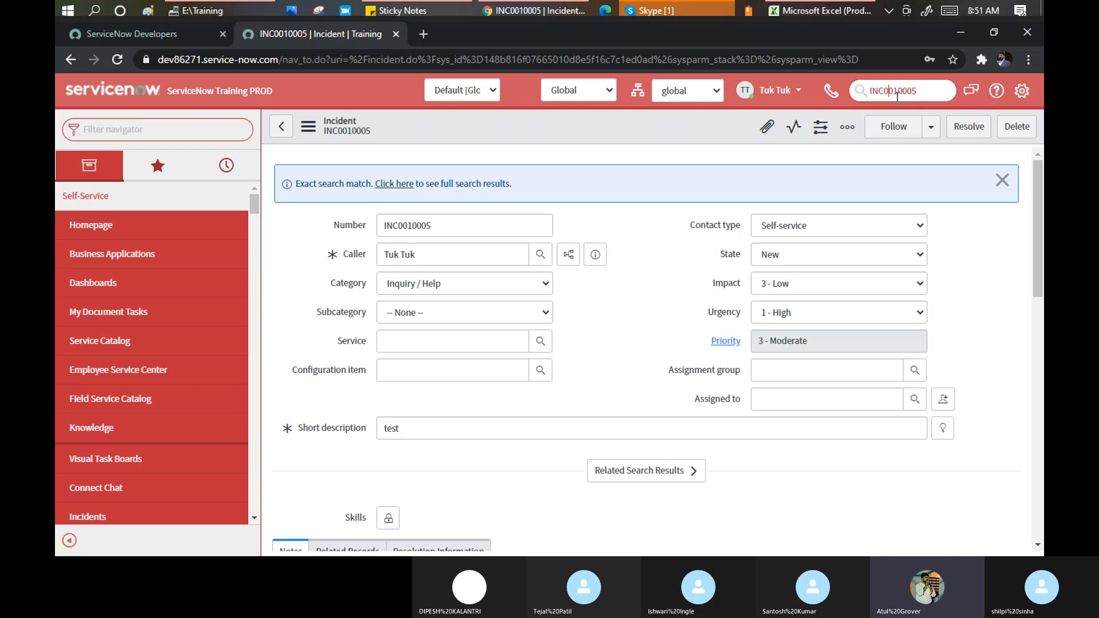
Open the Connect chat panel beside the incident, leaving the conversation filter empty after trying a name
click(968, 99)
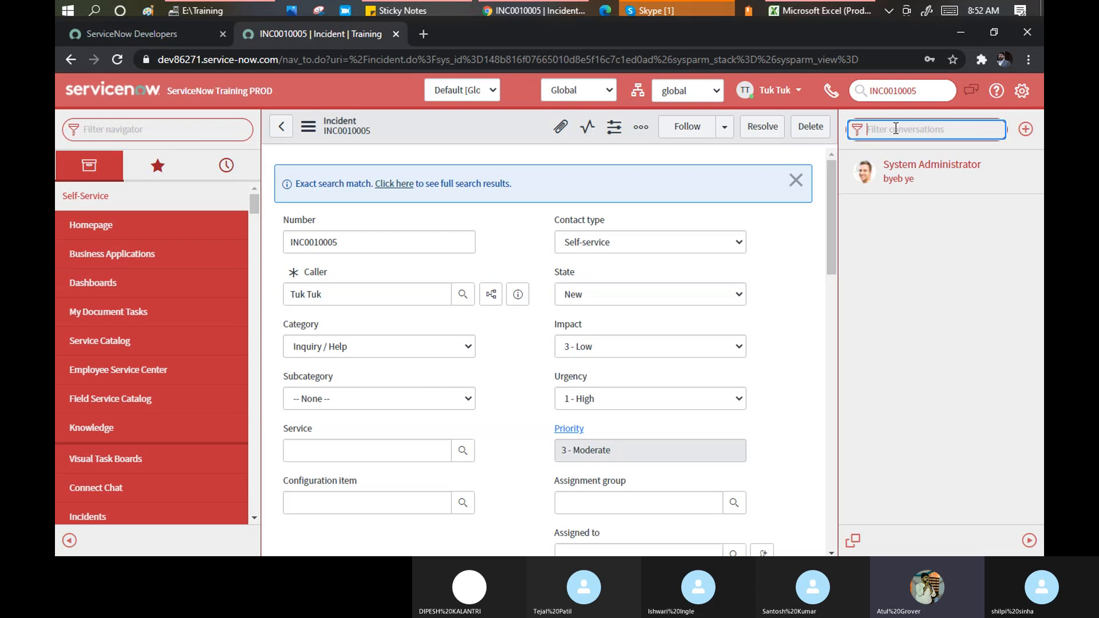
text(Al)
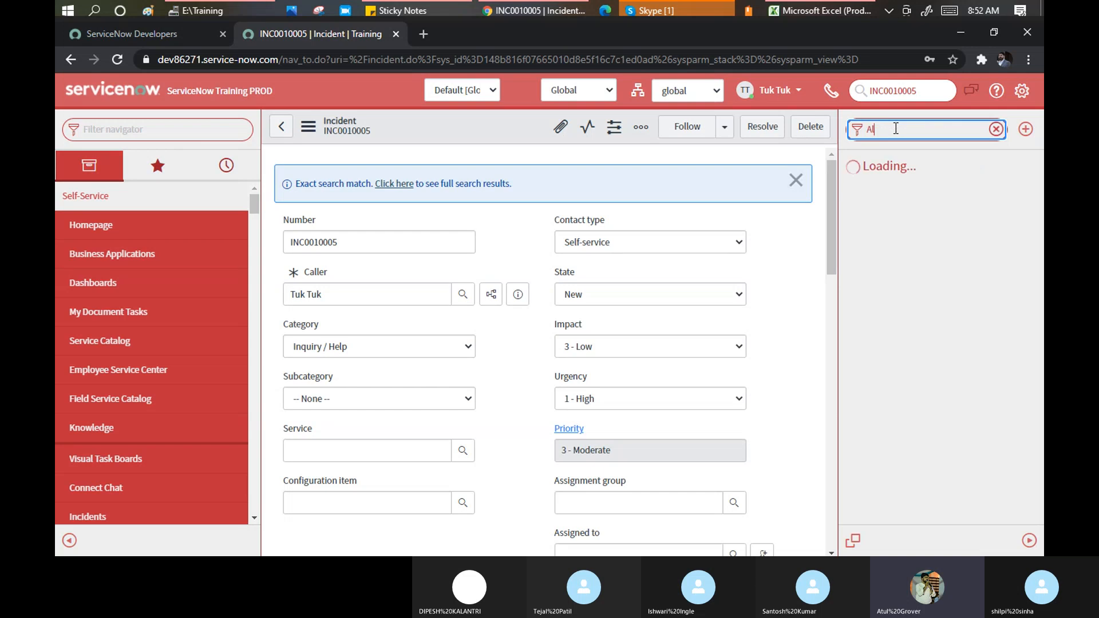
text(bert)
key(BackSpace)
key(BackSpace)
key(BackSpace)
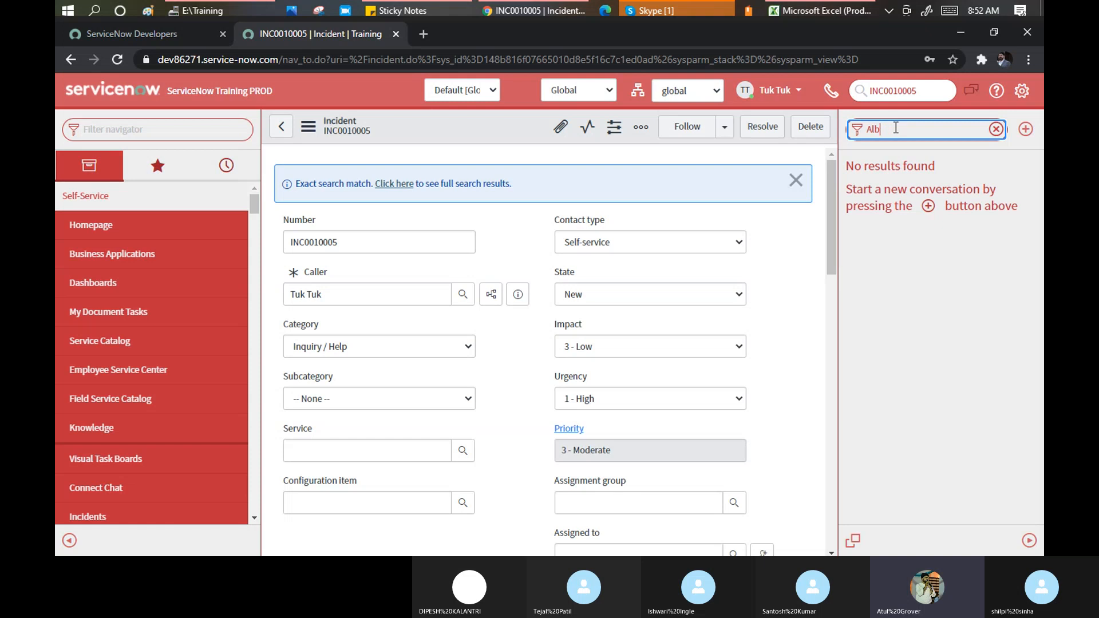
key(BackSpace)
key(BackSpace)
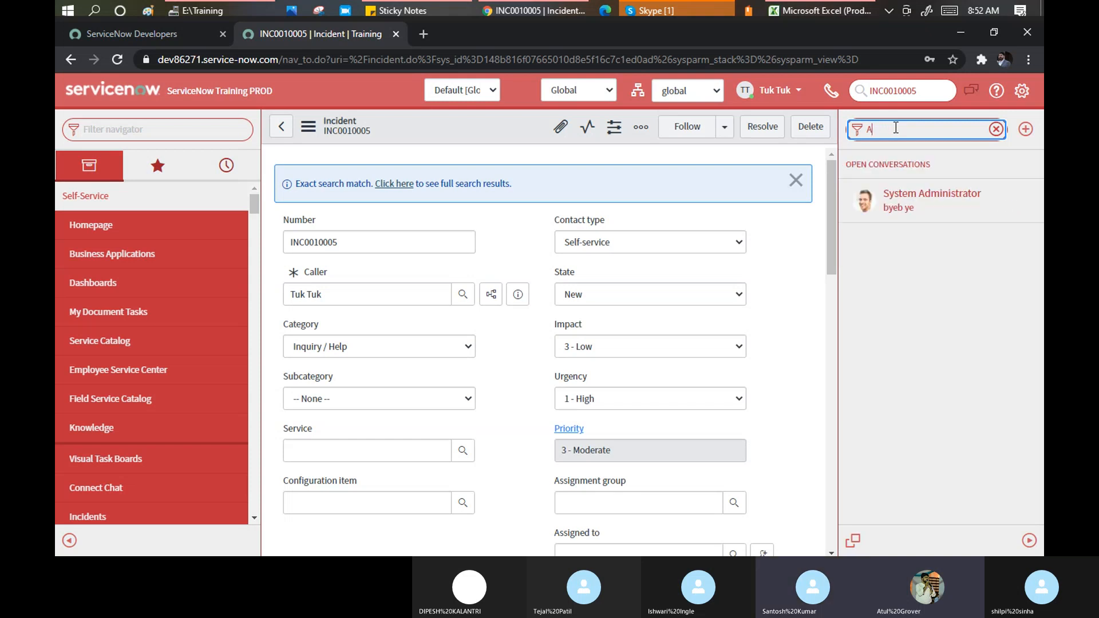
text(b)
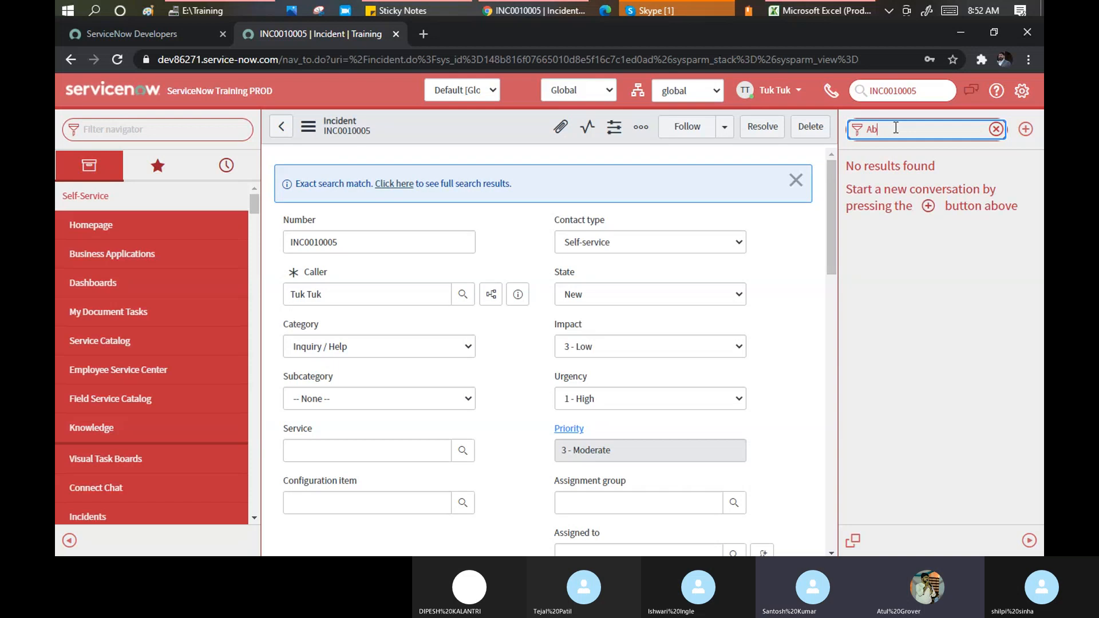
key(BackSpace)
key(BackSpace)
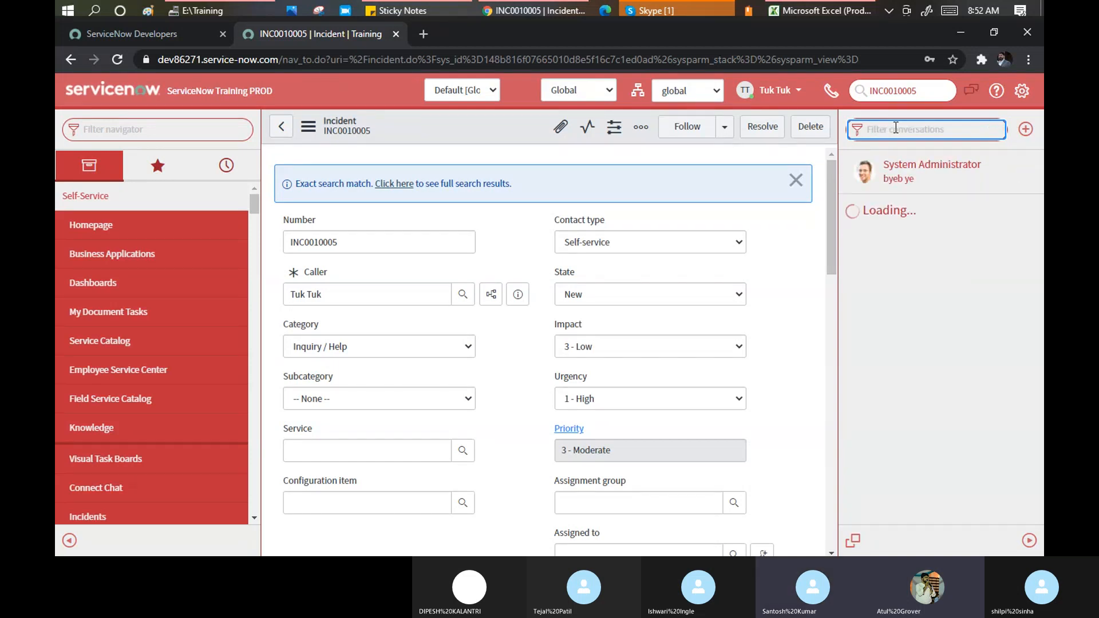
Start a new Connect conversation with the enterprise architect user
click(1026, 130)
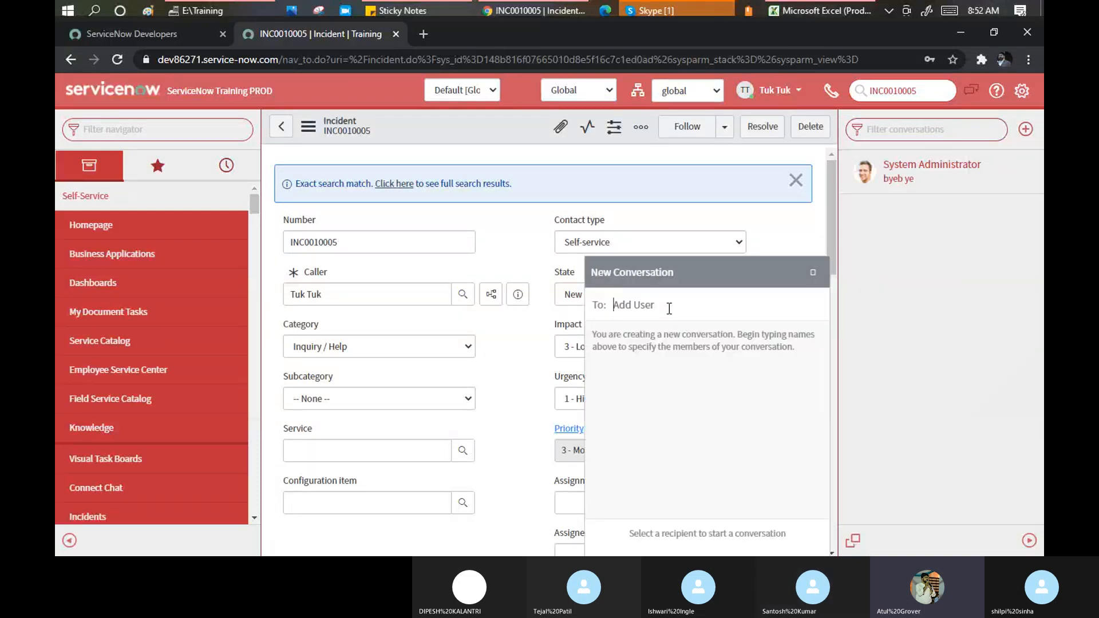
text(Ab)
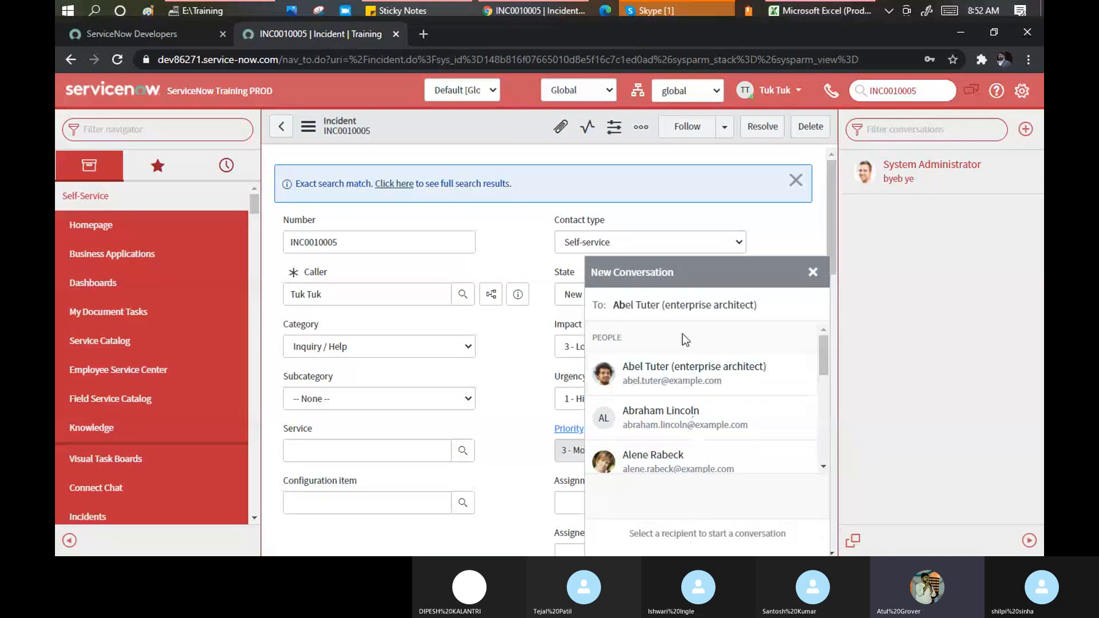
click(693, 372)
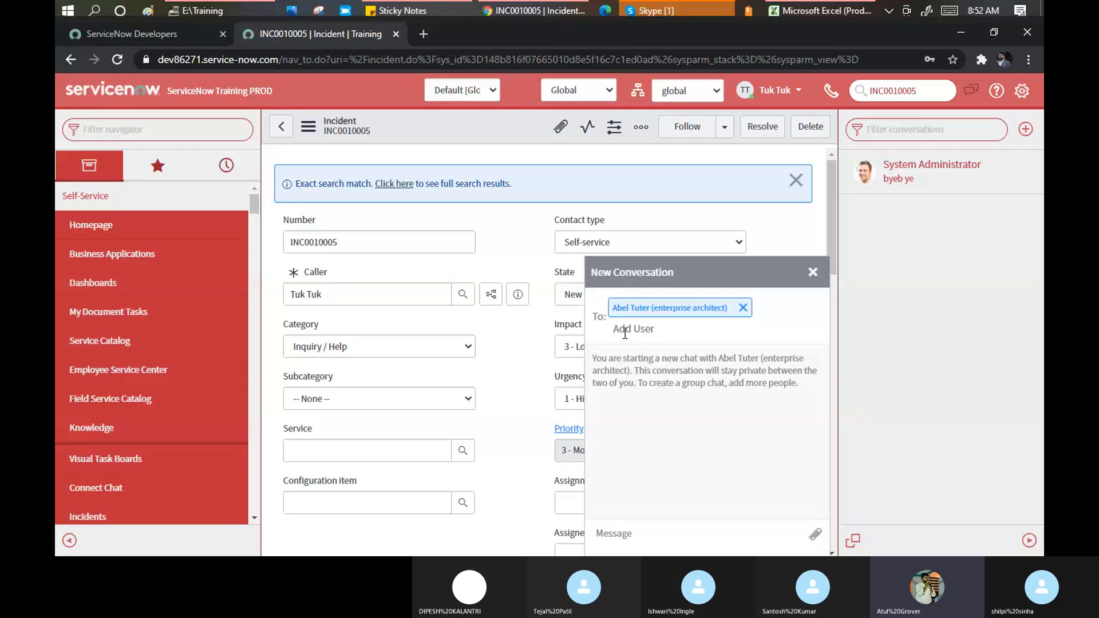
Send 'Hello sir', followed by a self-introduction message
click(648, 536)
text(Hello)
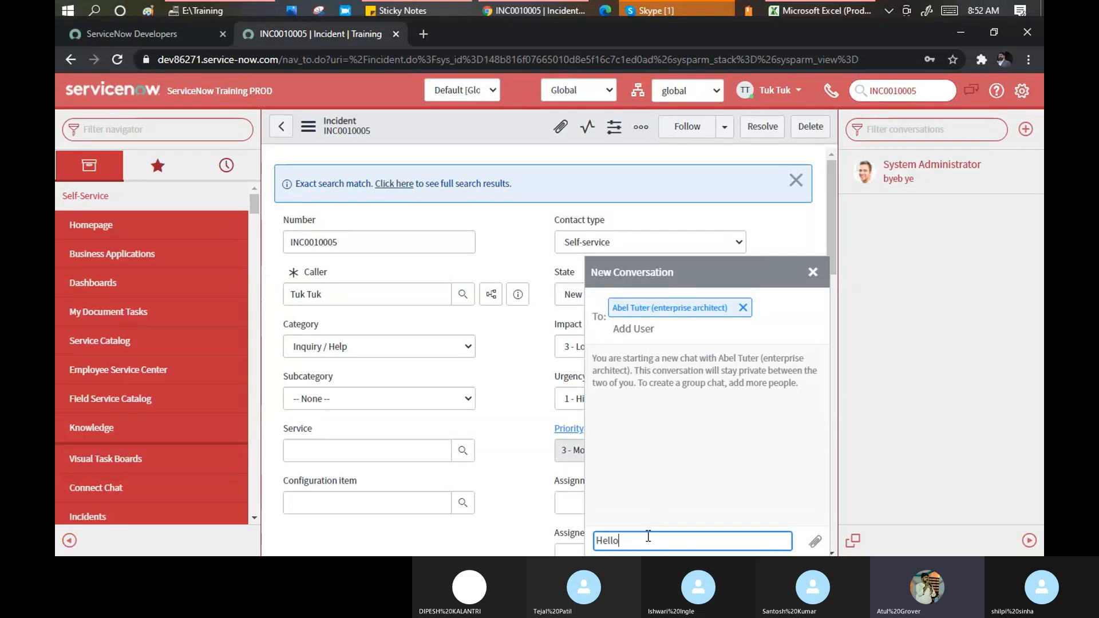
text( sir)
key(Return)
text(i)
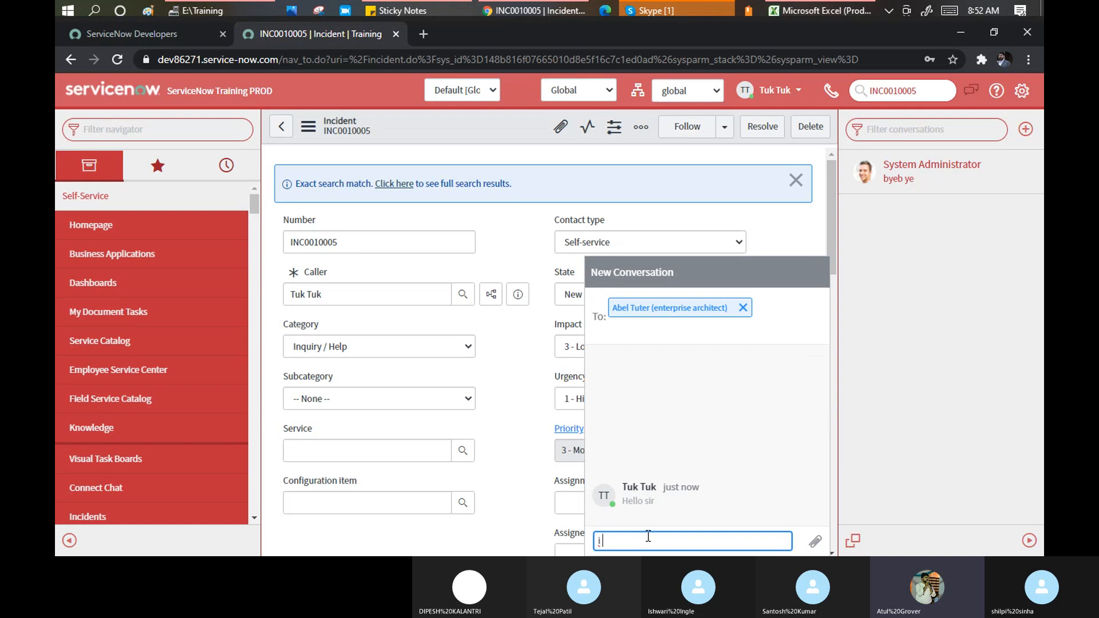
text( m Tuktuk)
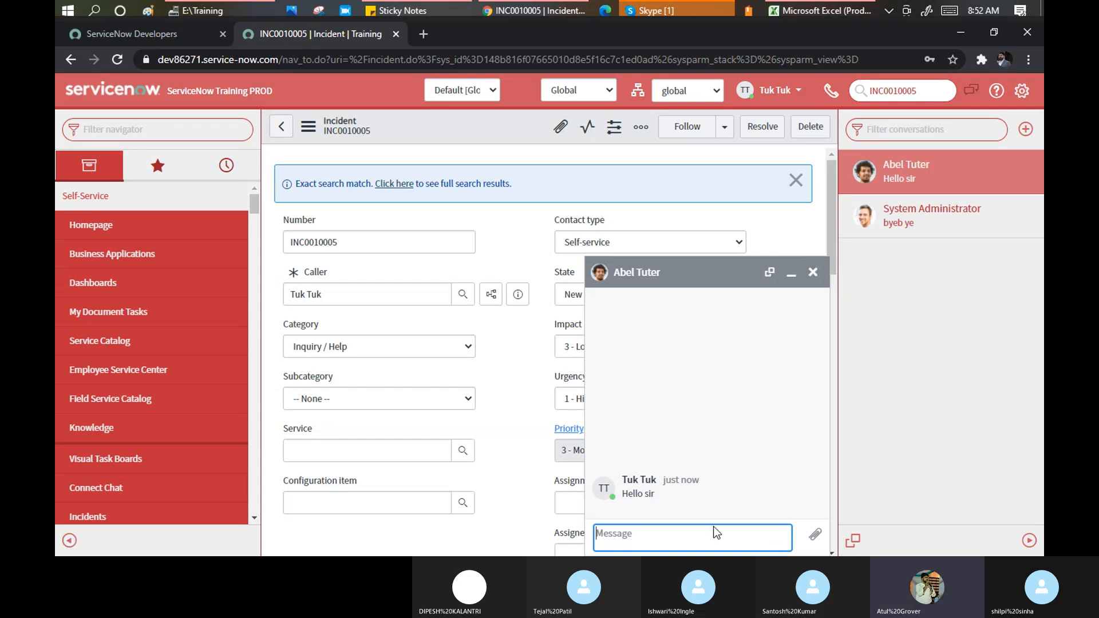
text(i m tuktuk)
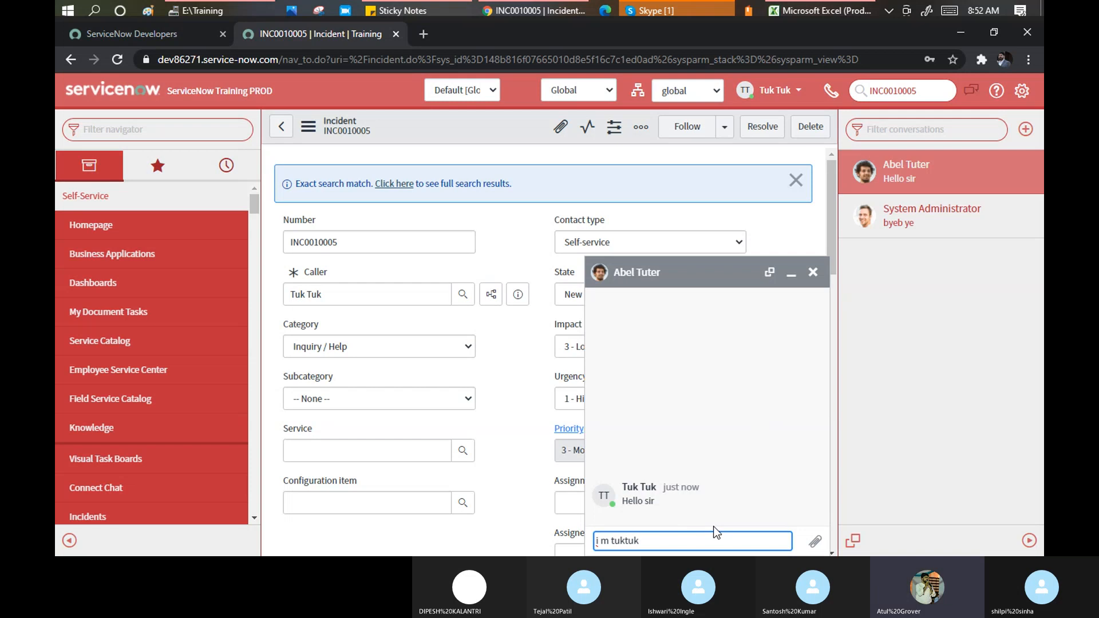
key(Return)
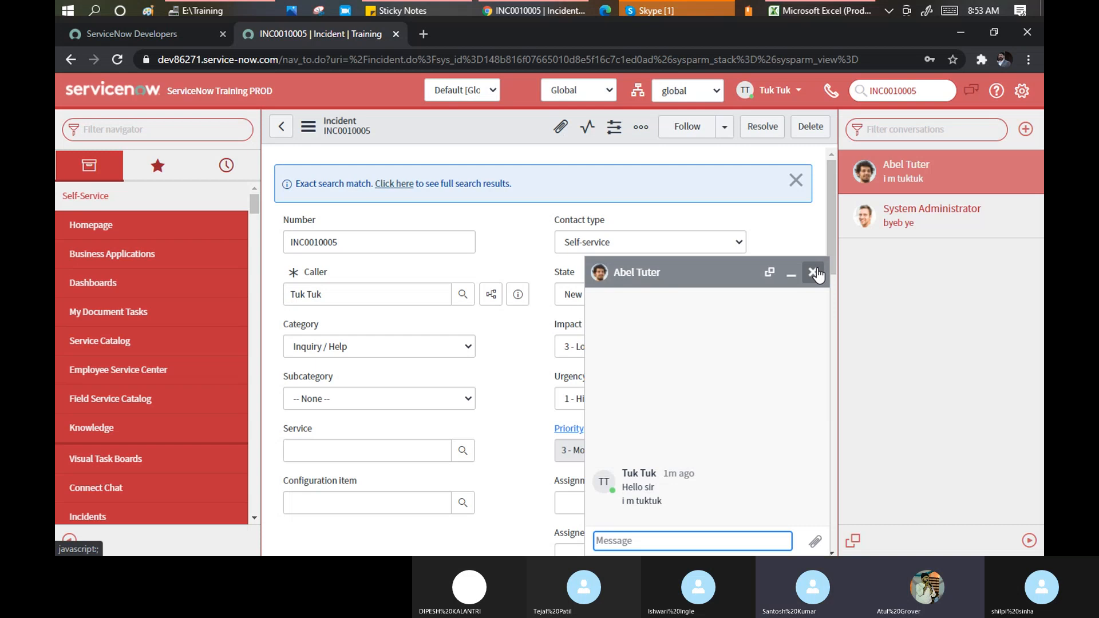
Close the chat popup with the enterprise architect, returning to the conversation list
click(814, 272)
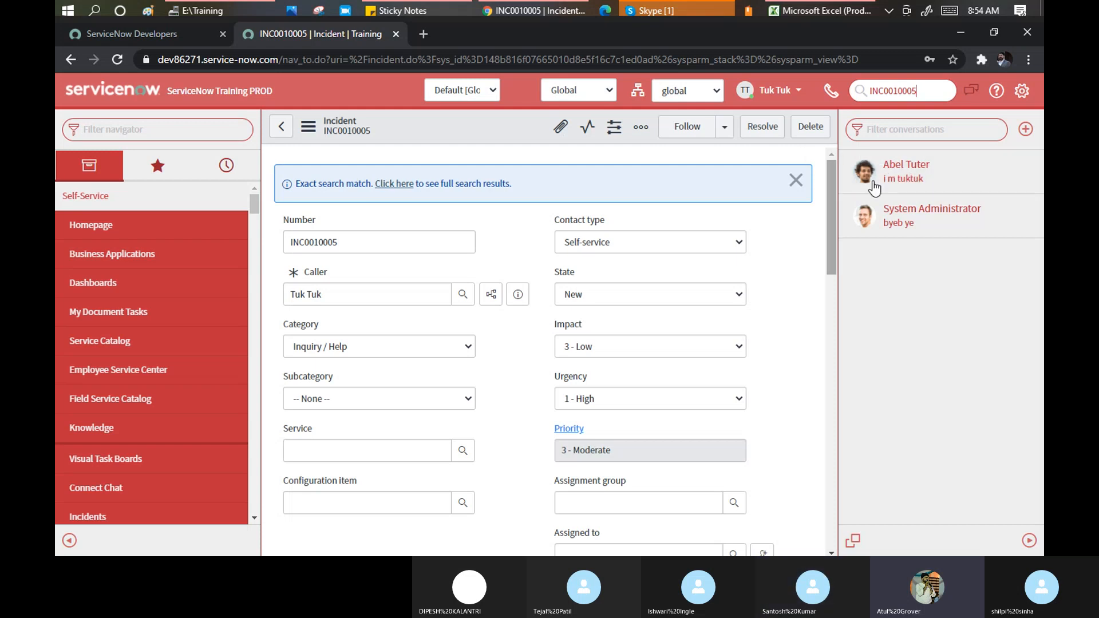
Impersonate the enterprise architect user through Impersonate User in the user menu
click(774, 90)
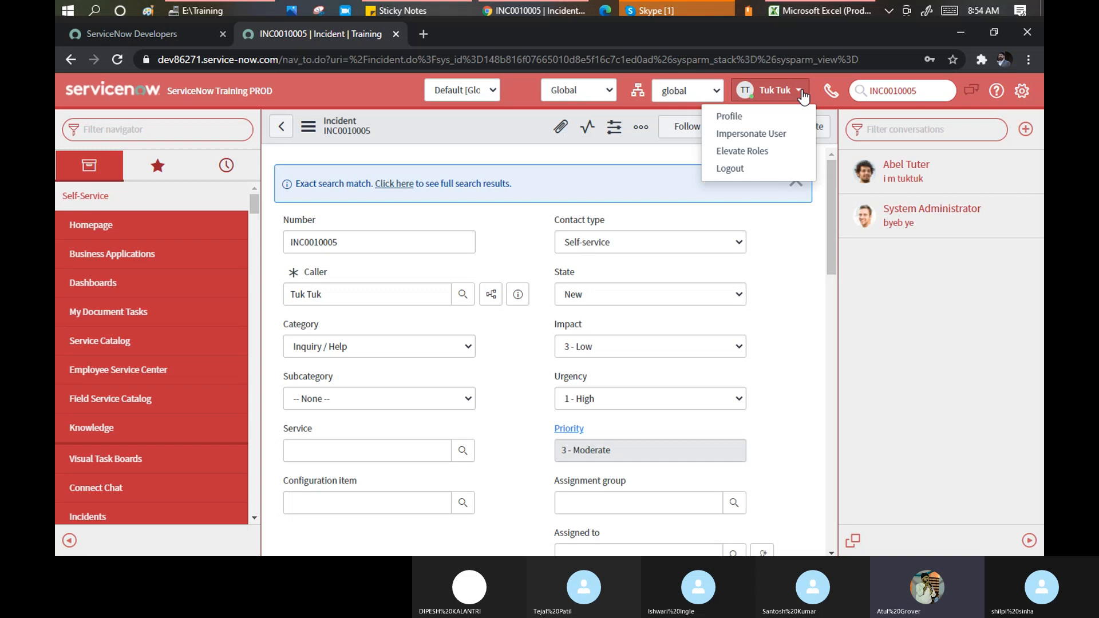
click(763, 134)
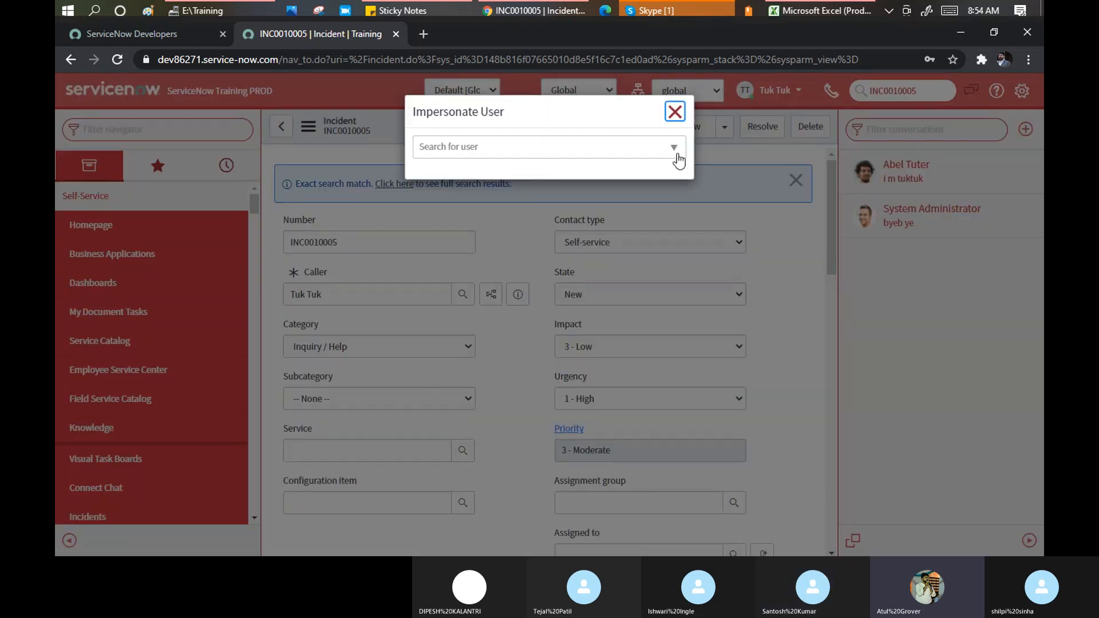
click(581, 150)
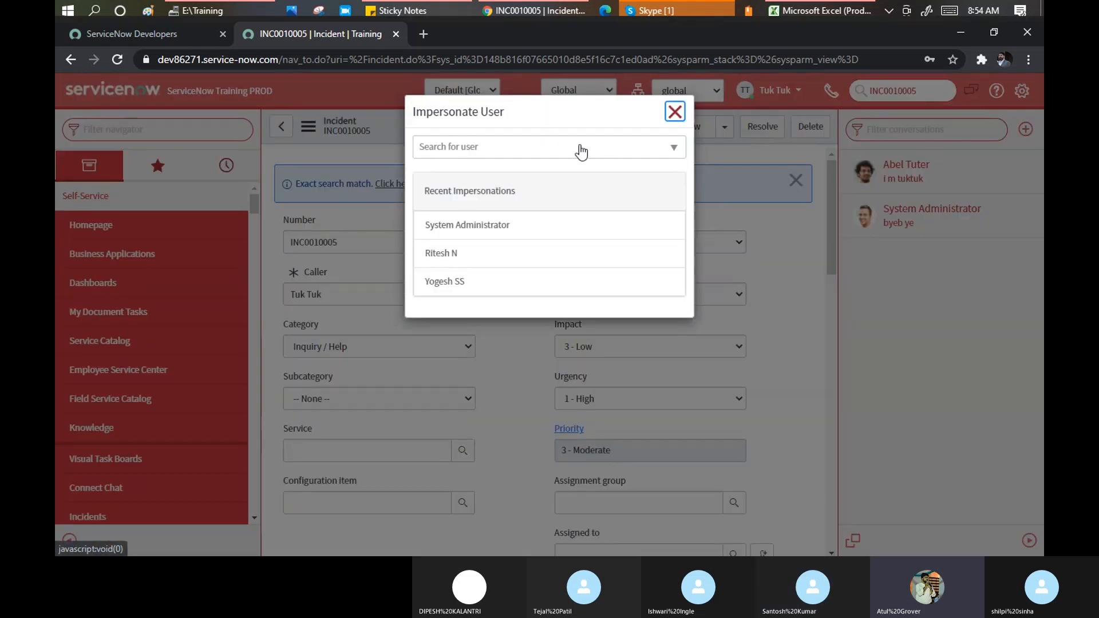
click(580, 147)
text(abe)
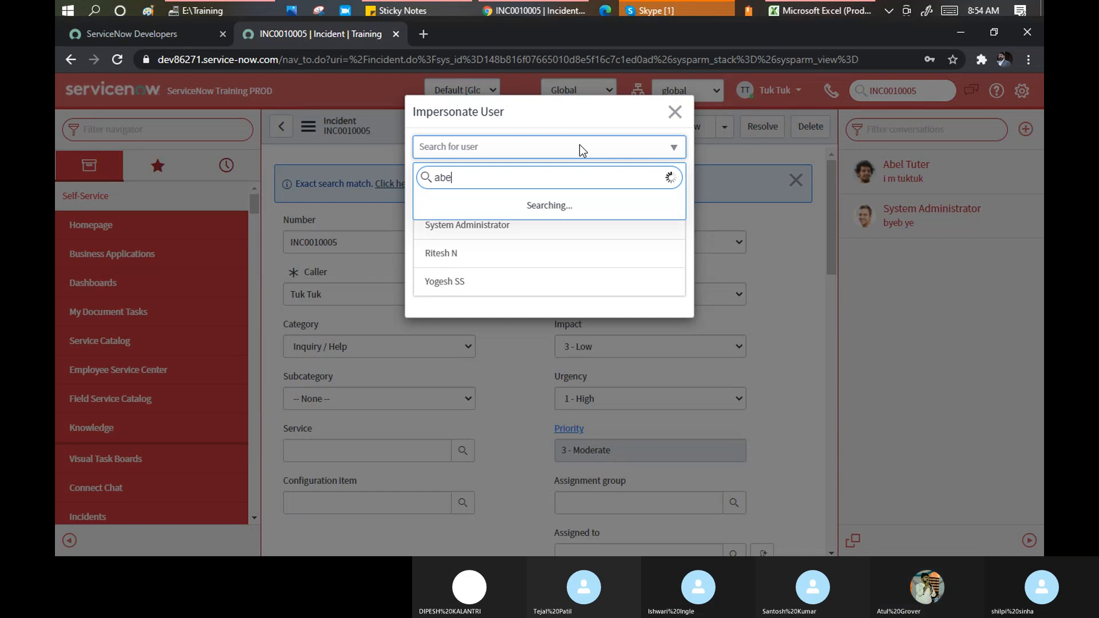
text(l t)
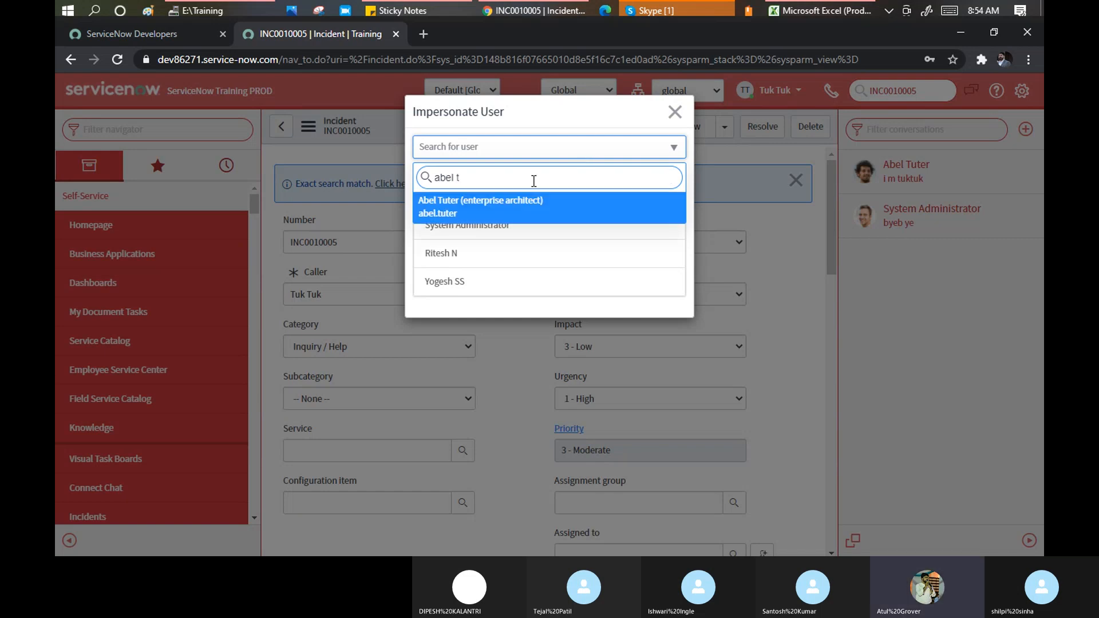
click(519, 209)
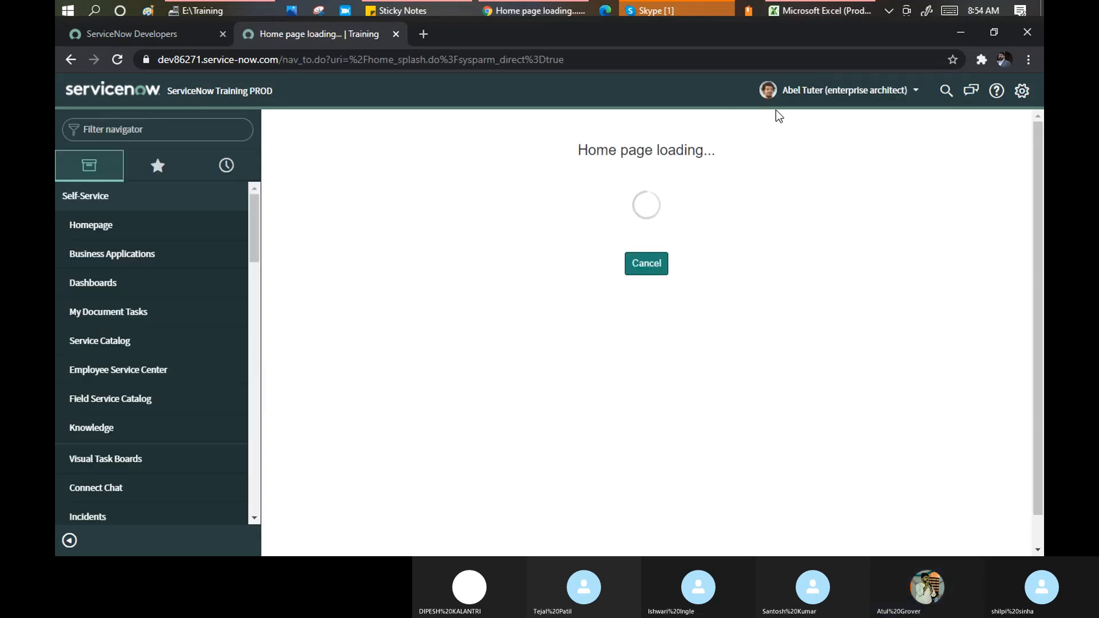
Open the conversation with the training user and send a greeting
click(973, 92)
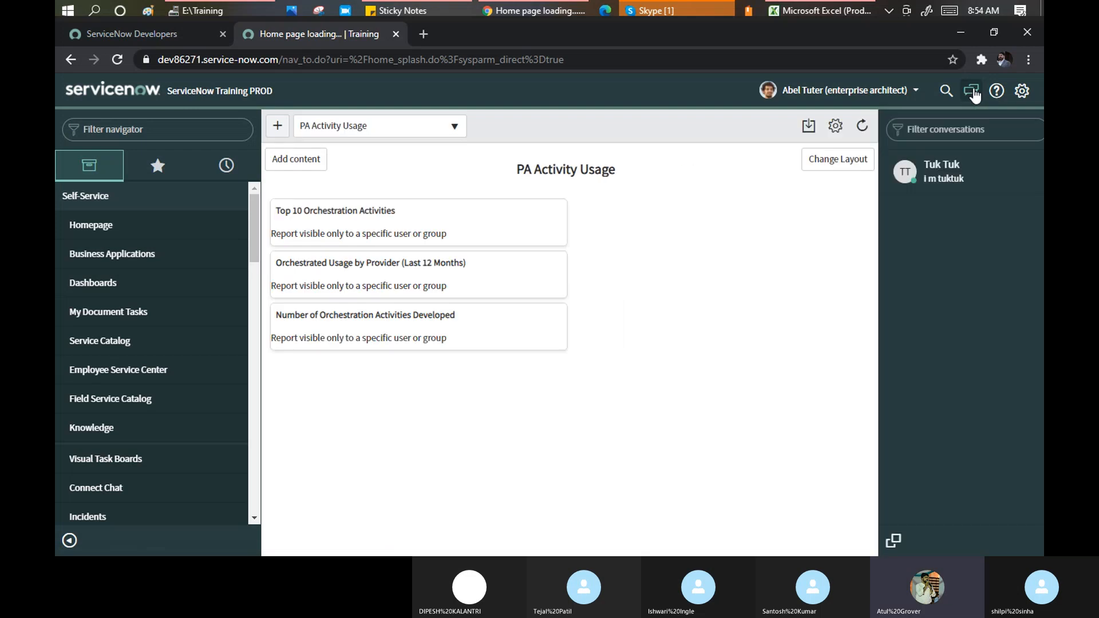
click(908, 178)
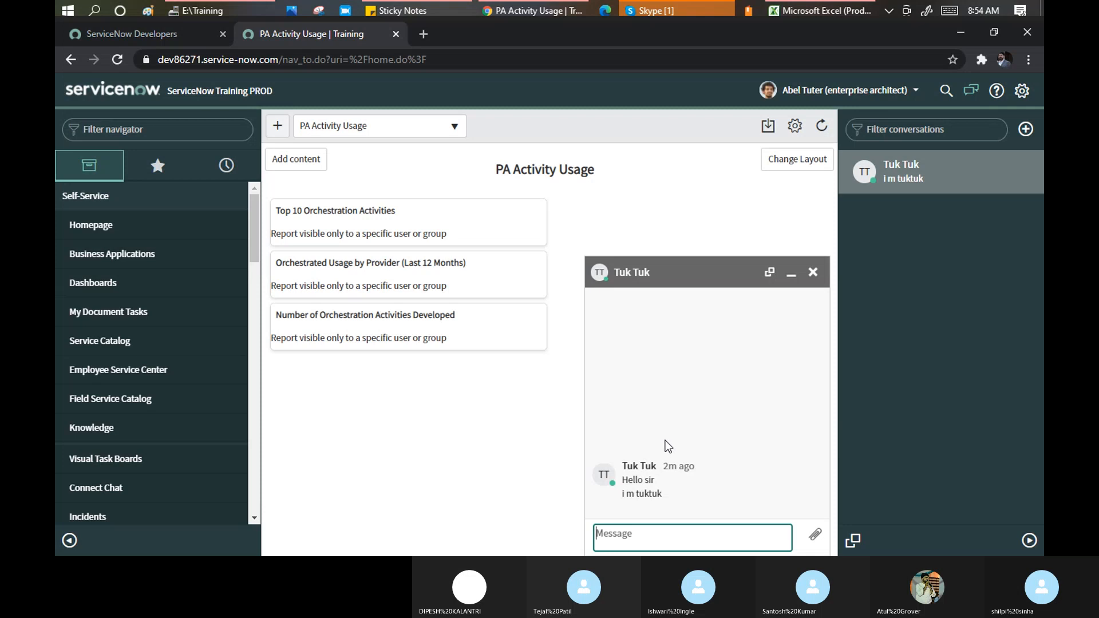
text(hi )
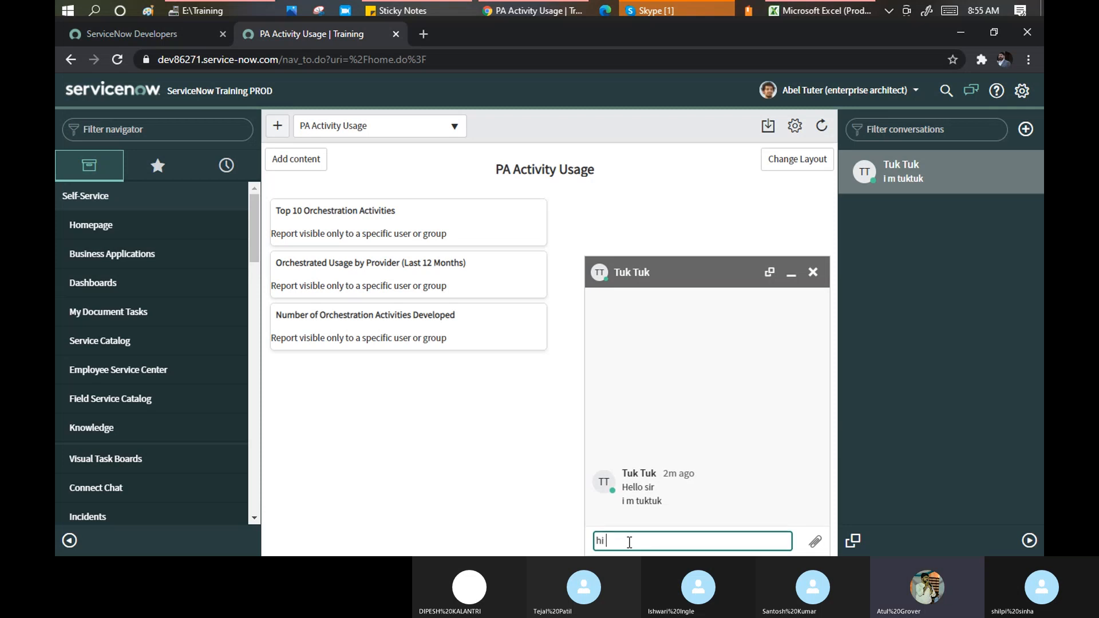
text(tuktuk)
key(Return)
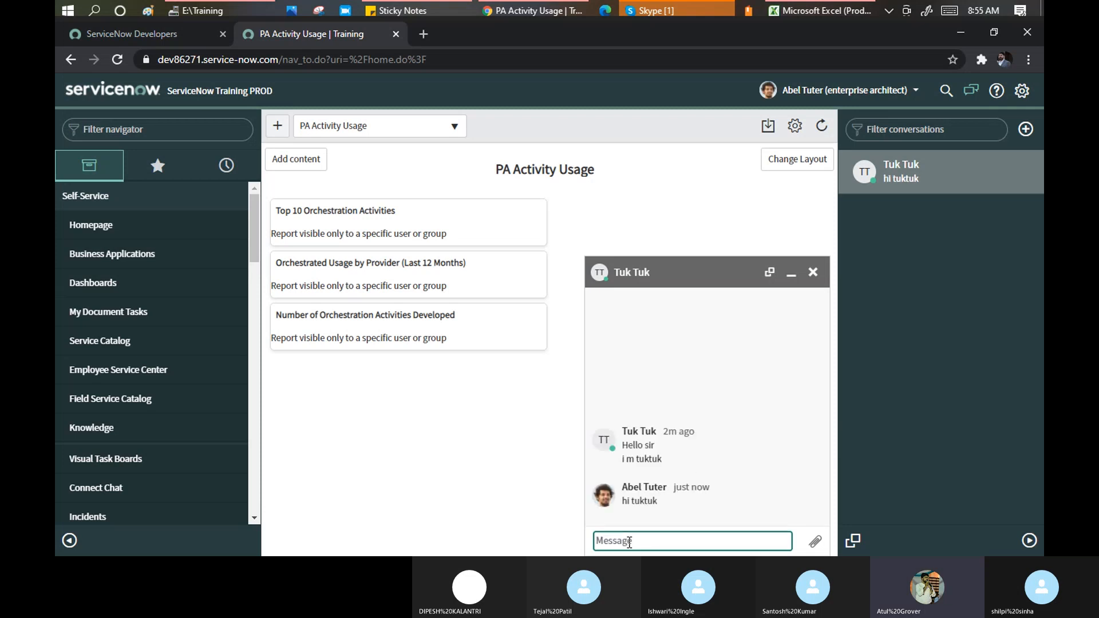
Reply 'i m fine.. u mayproceed' and close the chat window
text(i m fine, u mayprovide)
key(BackSpace)
key(BackSpace)
key(BackSpace)
text(ceed)
key(Return)
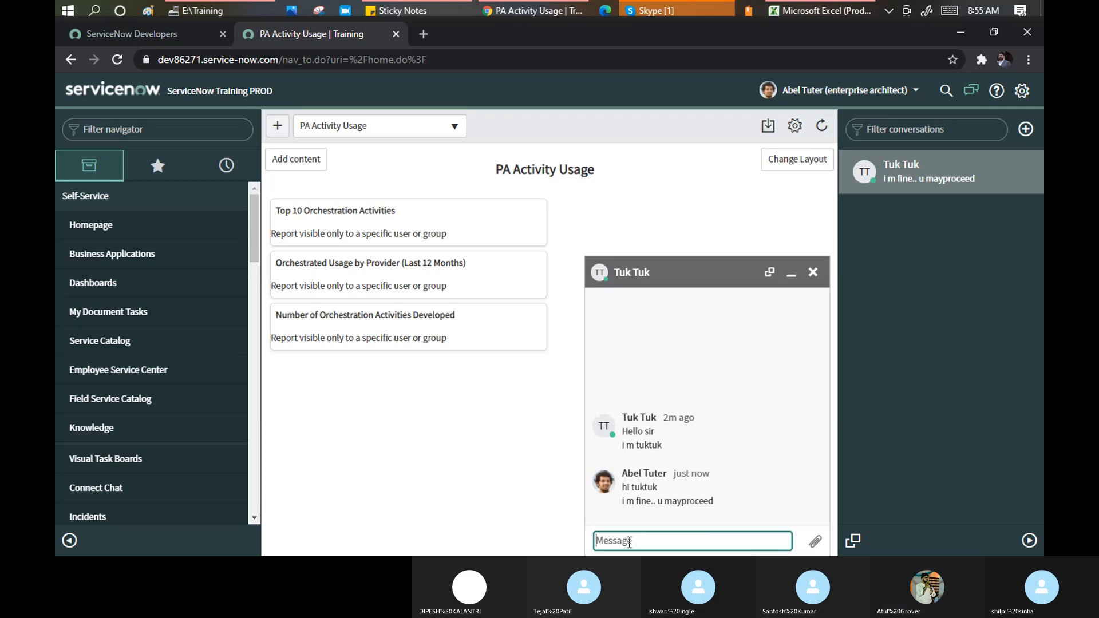
click(813, 275)
End the impersonation to return to the ITIL Homepage and show the conversations panel
click(872, 95)
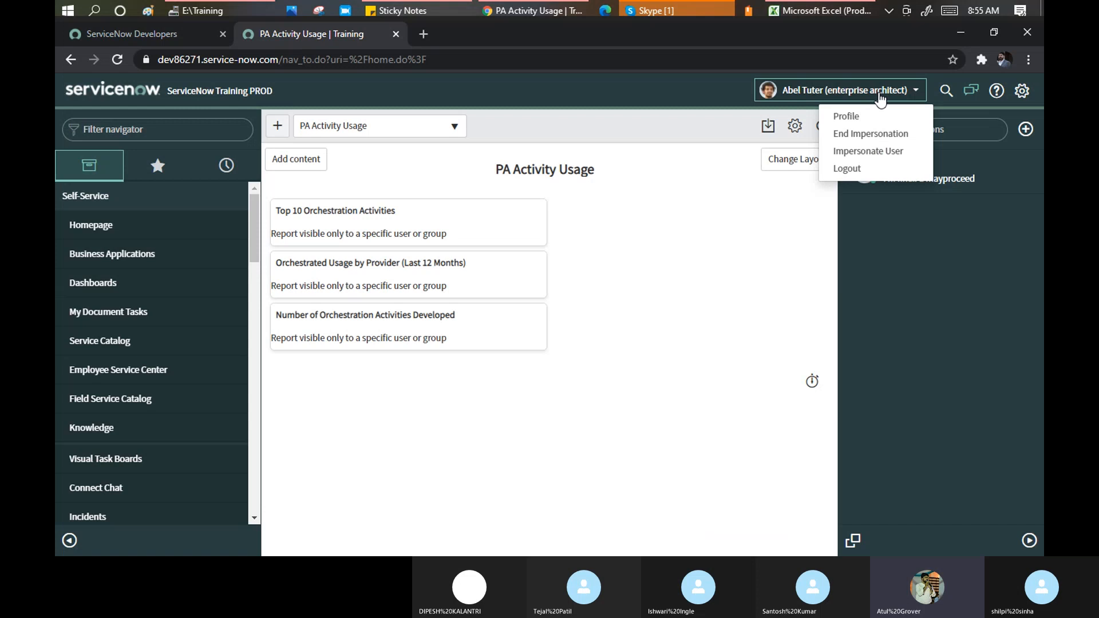
click(851, 133)
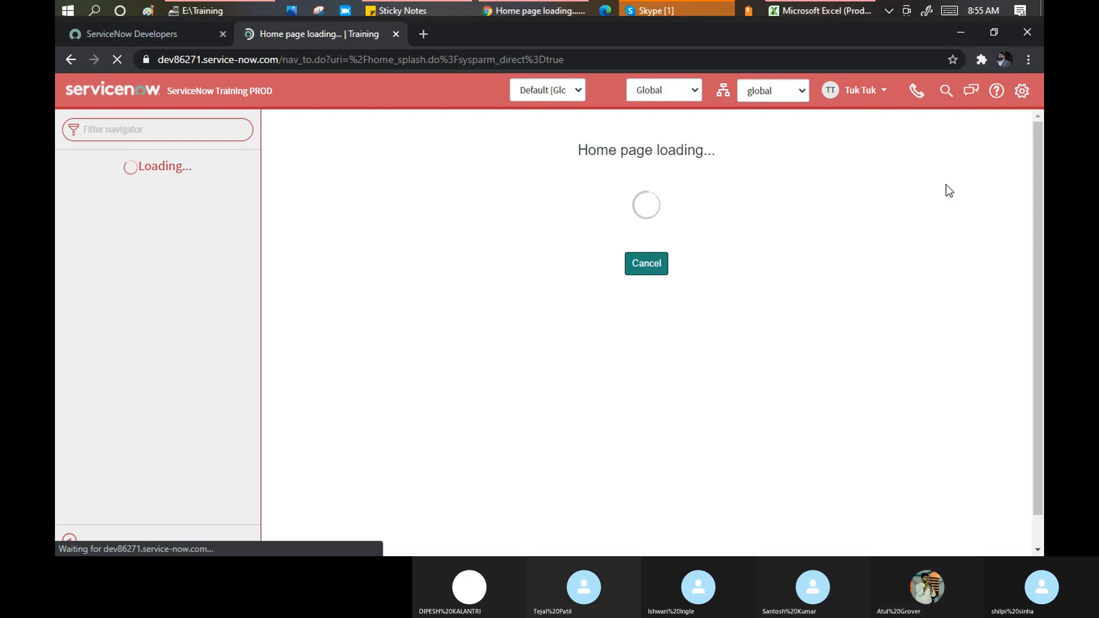
click(966, 103)
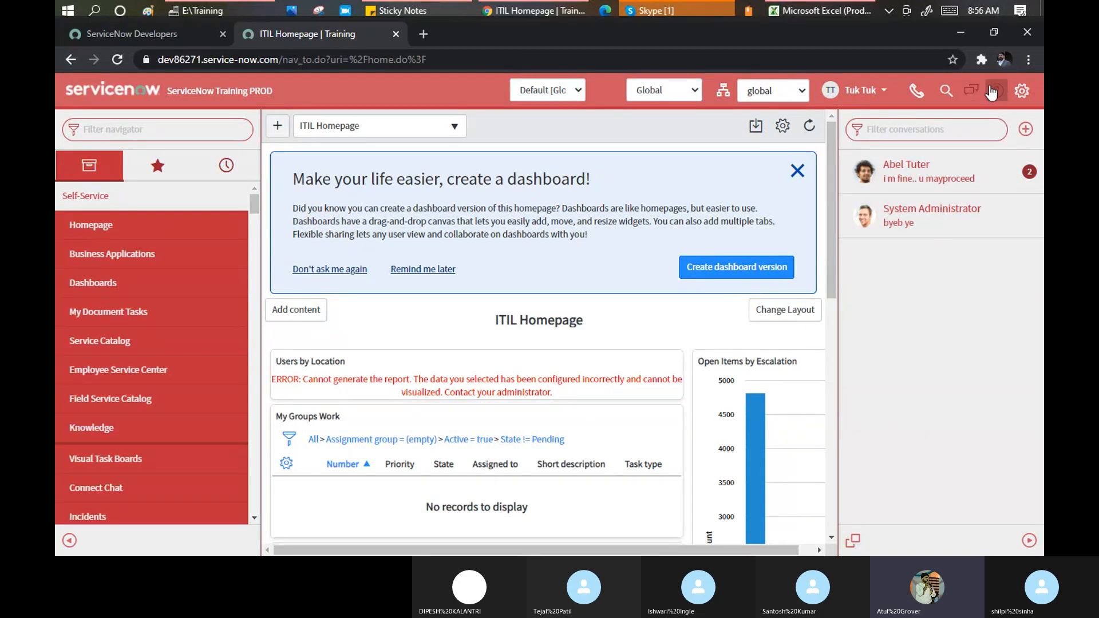
Close the conversations side panel, then open and close the Help panel
click(971, 92)
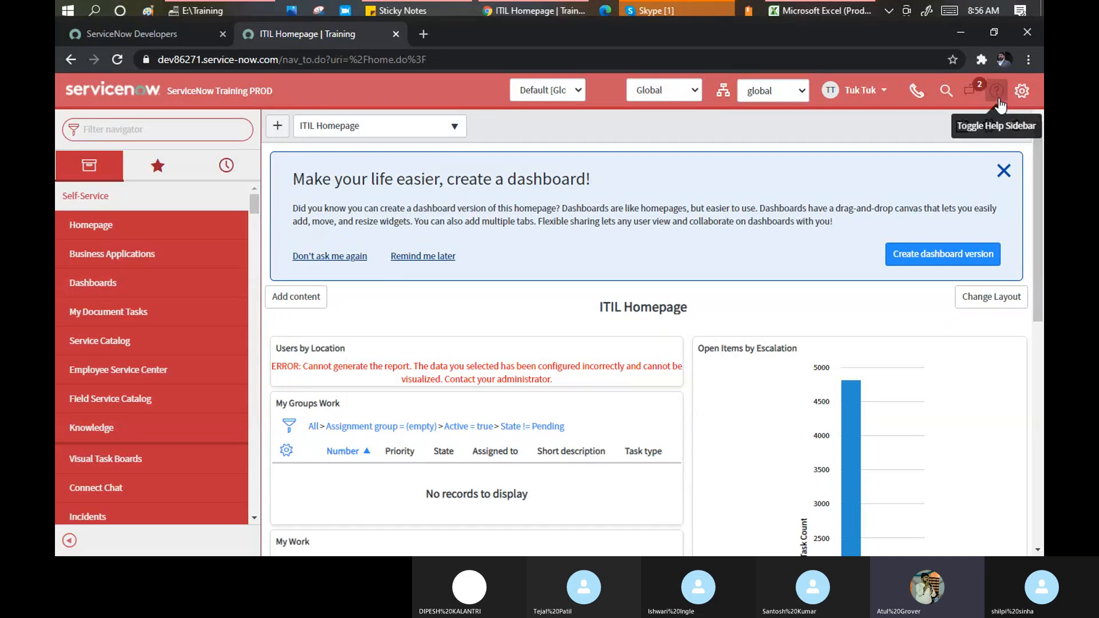
click(997, 98)
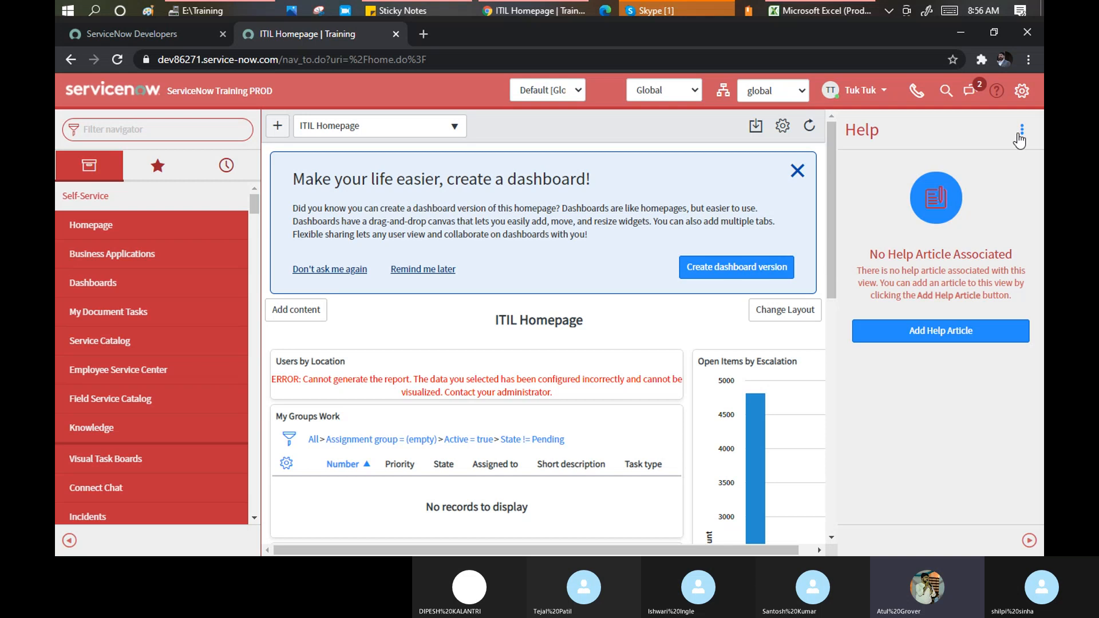
click(996, 92)
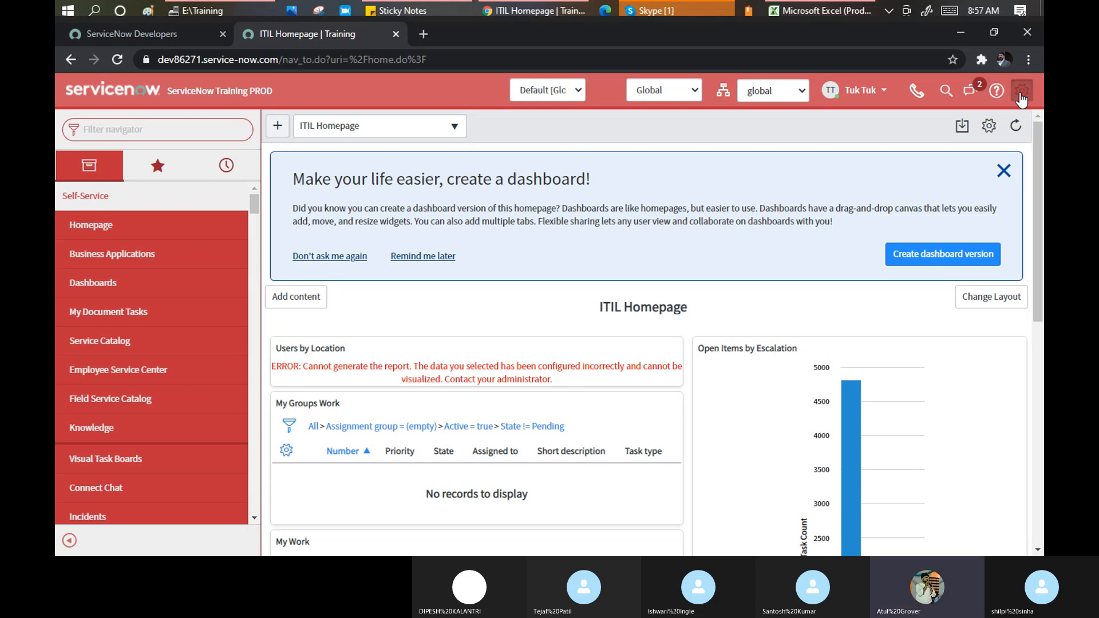
Switch on 'Compact the user interface' and 'Compact list date/time' in System Settings > General
click(1021, 92)
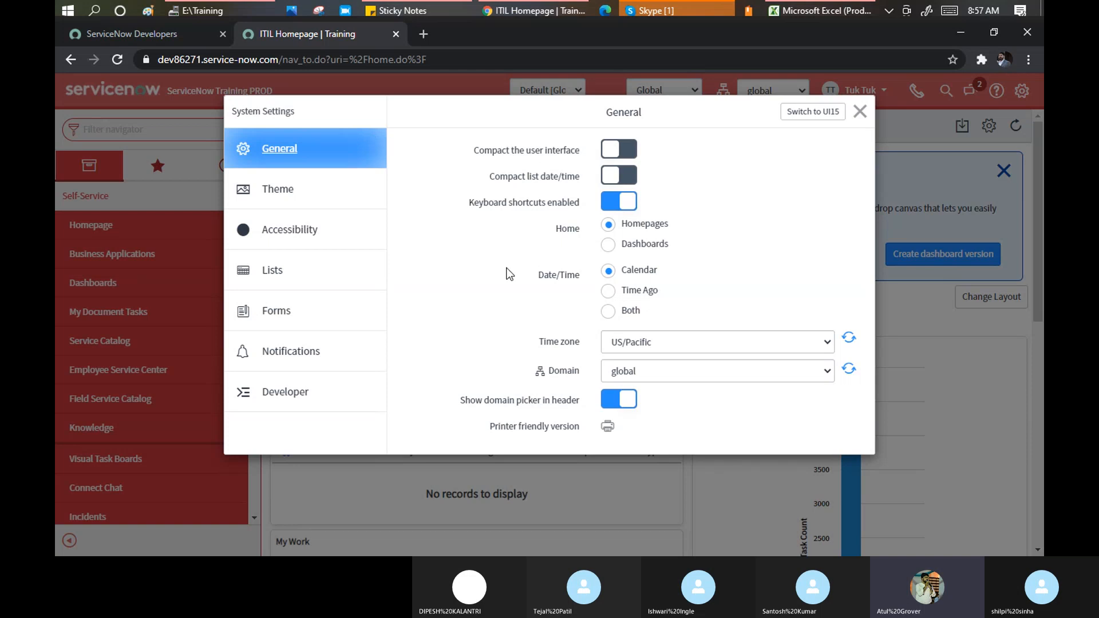
mouse_move(509, 275)
click(859, 111)
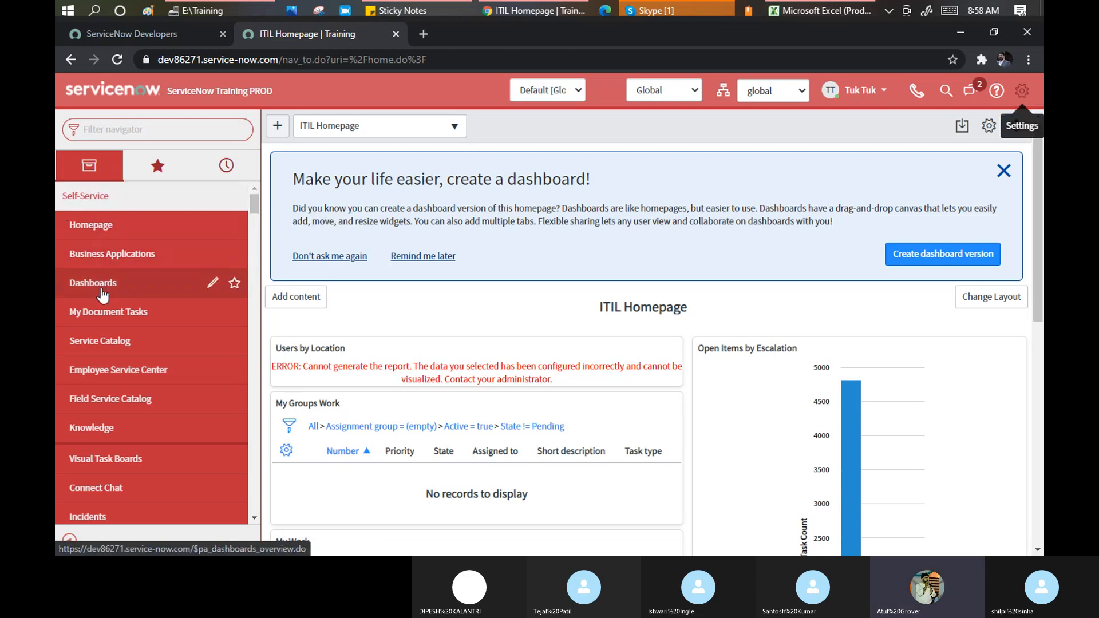
click(1021, 91)
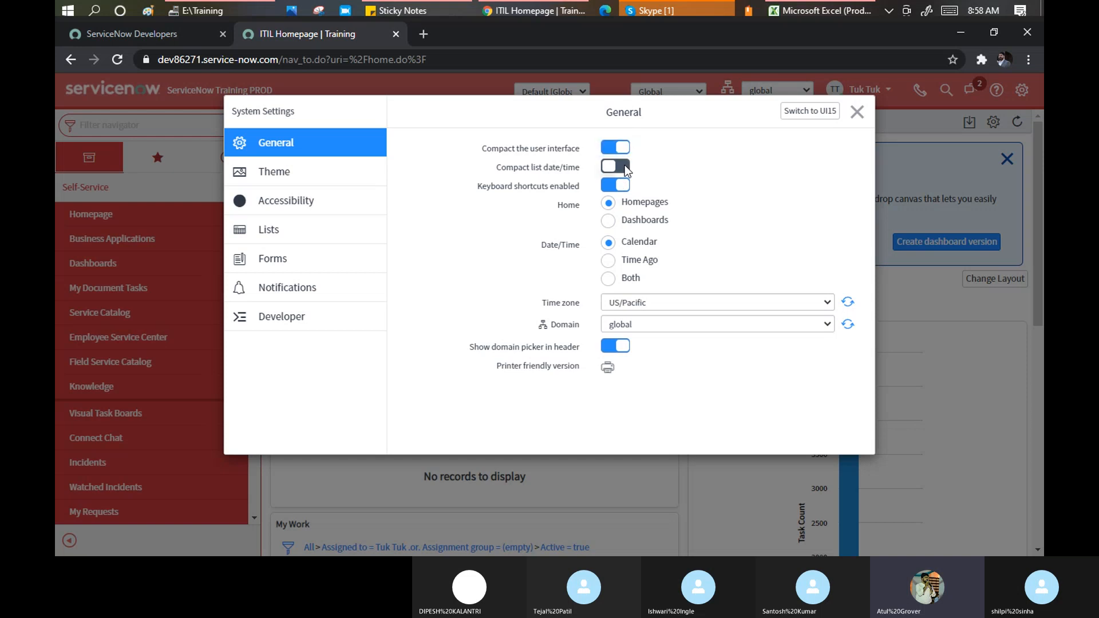
mouse_move(527, 167)
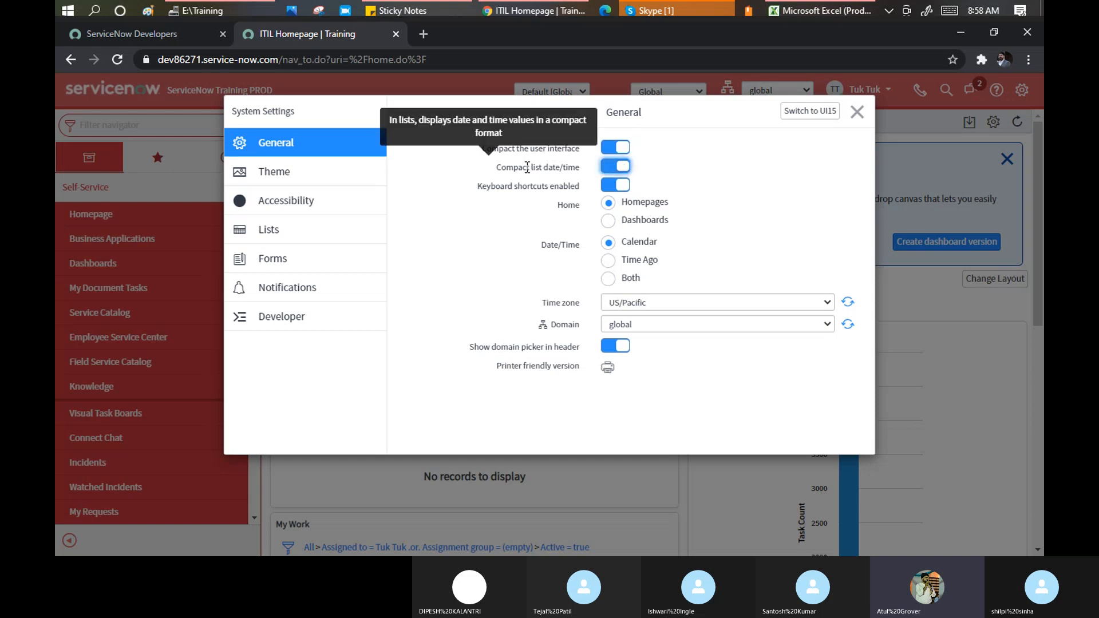
Close System Settings, filter the navigator by 'inciden', and peek at the Favorites list
click(863, 112)
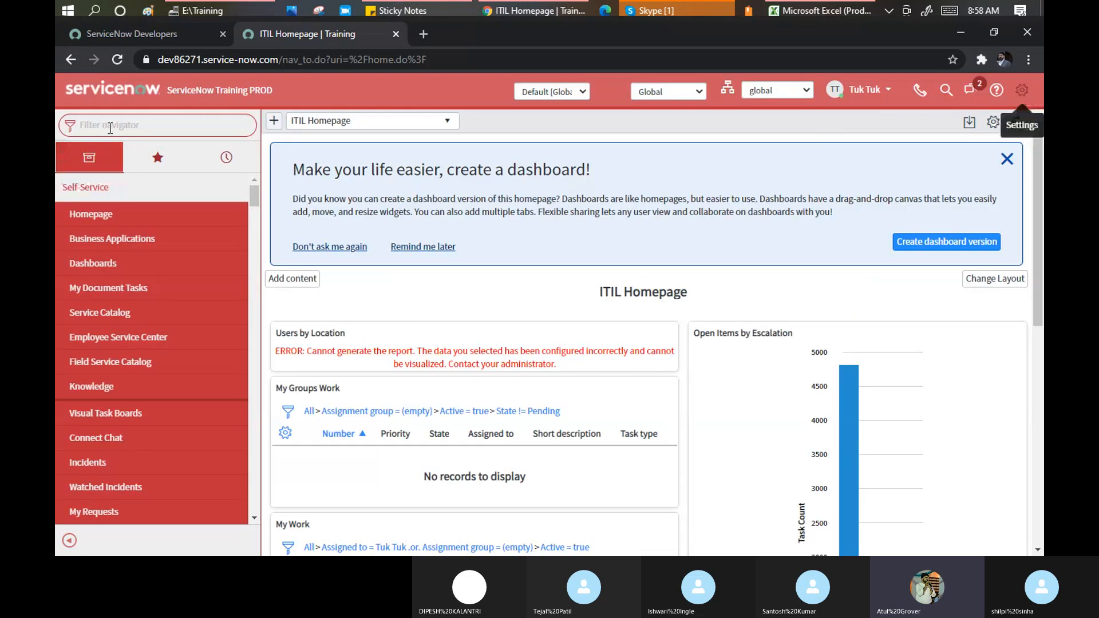
click(110, 127)
text(in)
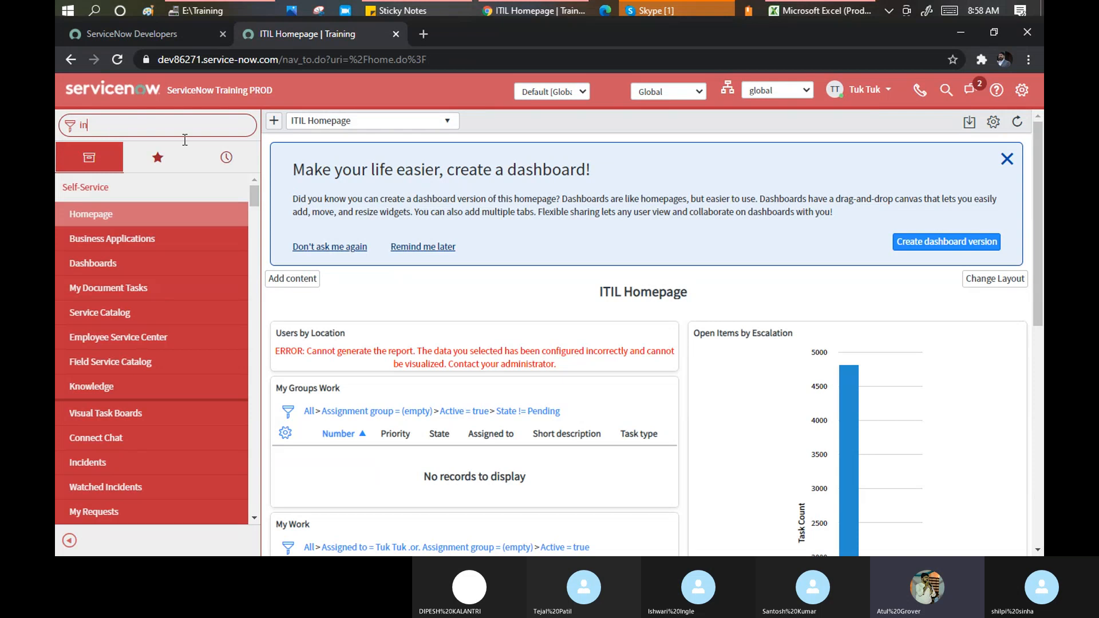
text(ciden)
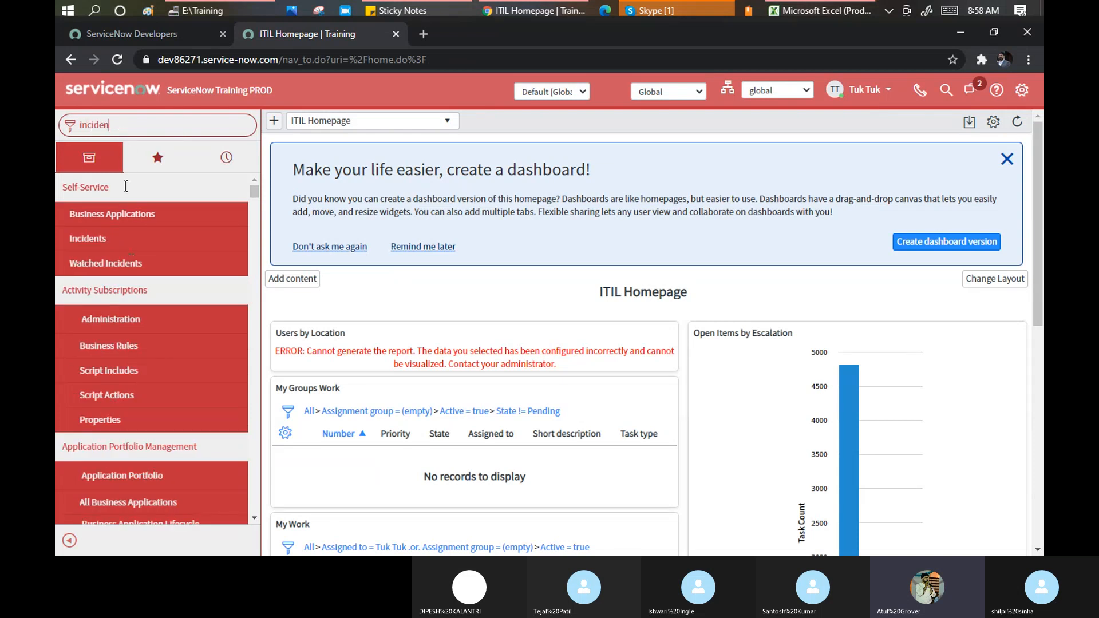
click(127, 153)
Open the Incidents list, highlight the first Opened date, and turn Compact list date/time off
click(158, 157)
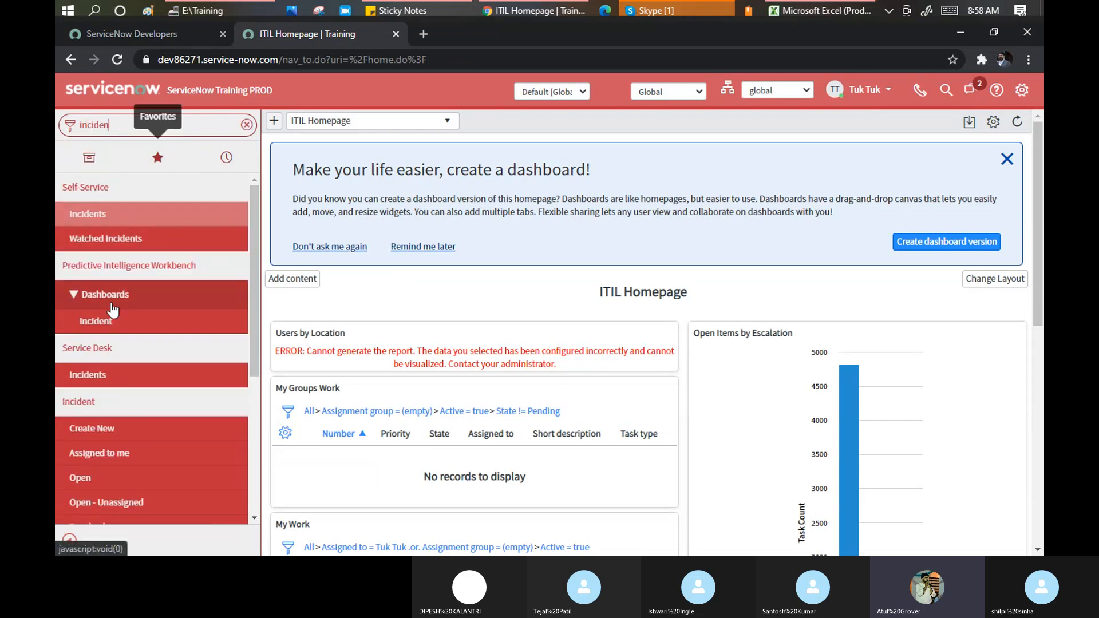
scroll(90, 471, down, 1)
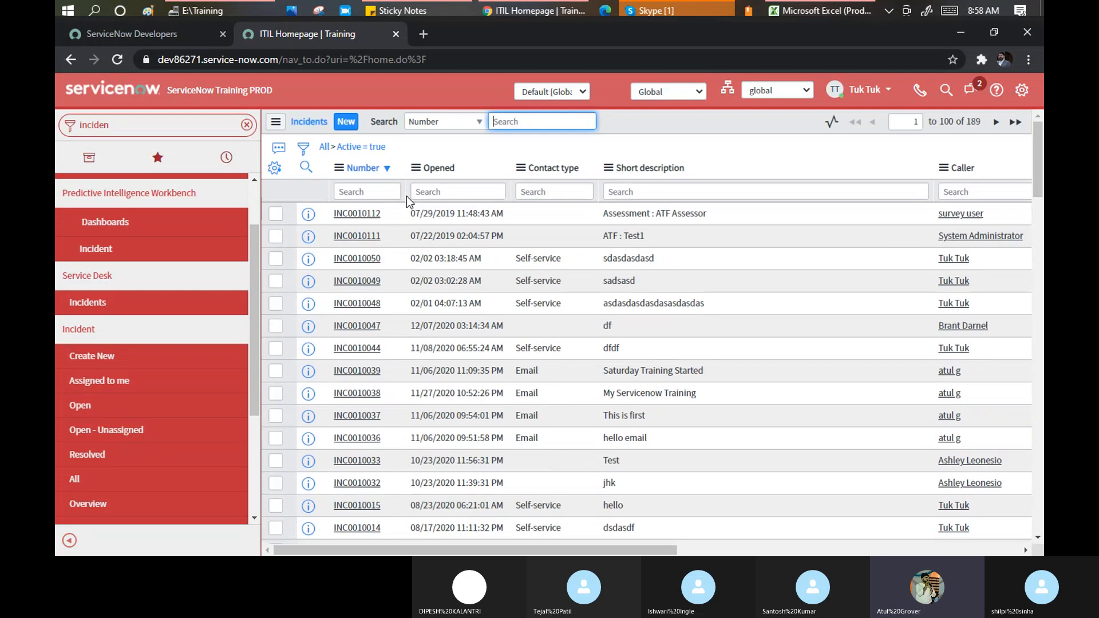
drag(411, 214, 504, 216)
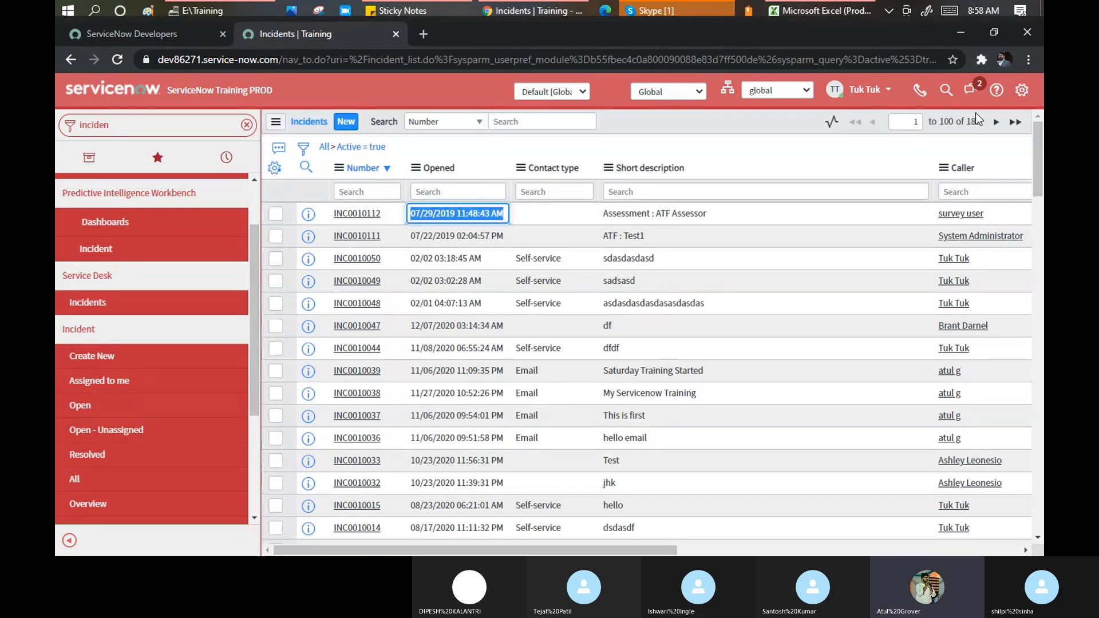
click(1024, 91)
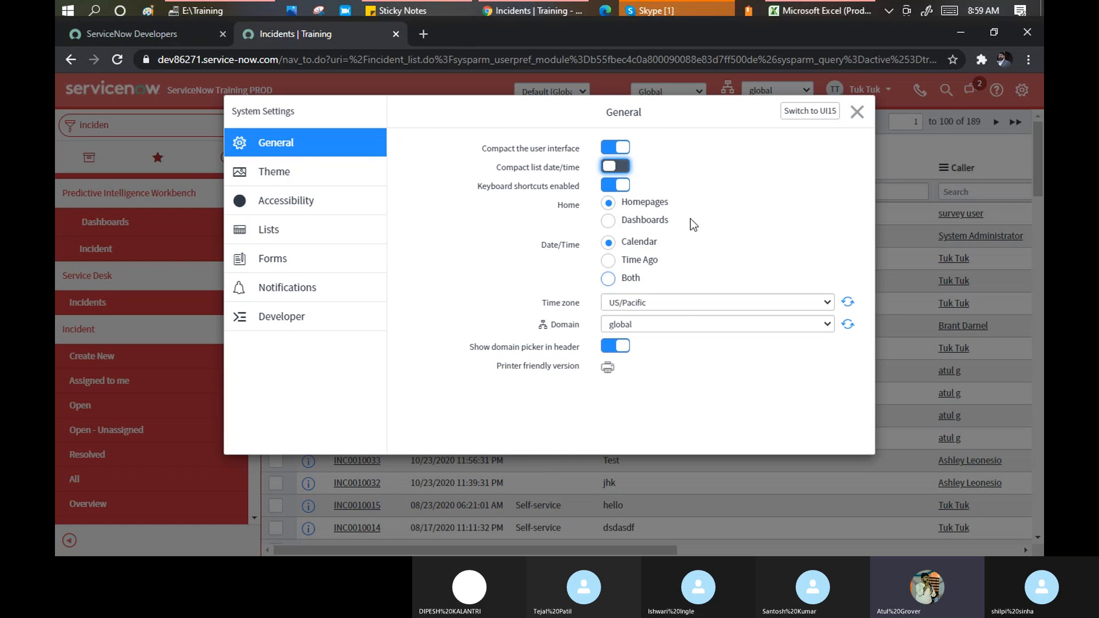
Close the settings to show full Opened dates, then open incident INC0010112
click(856, 115)
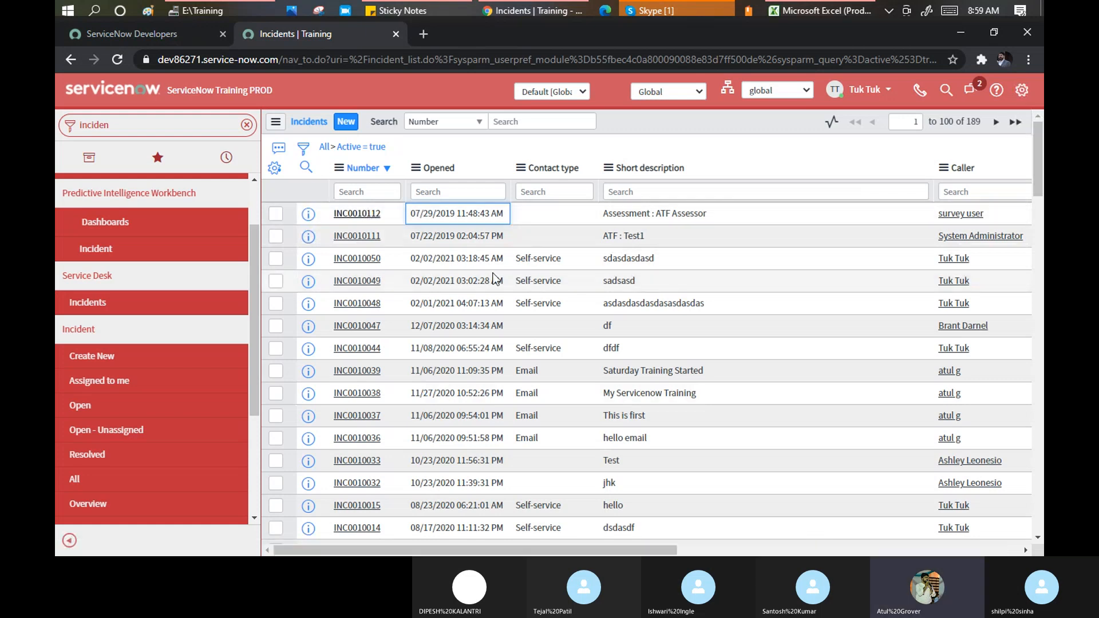
click(353, 214)
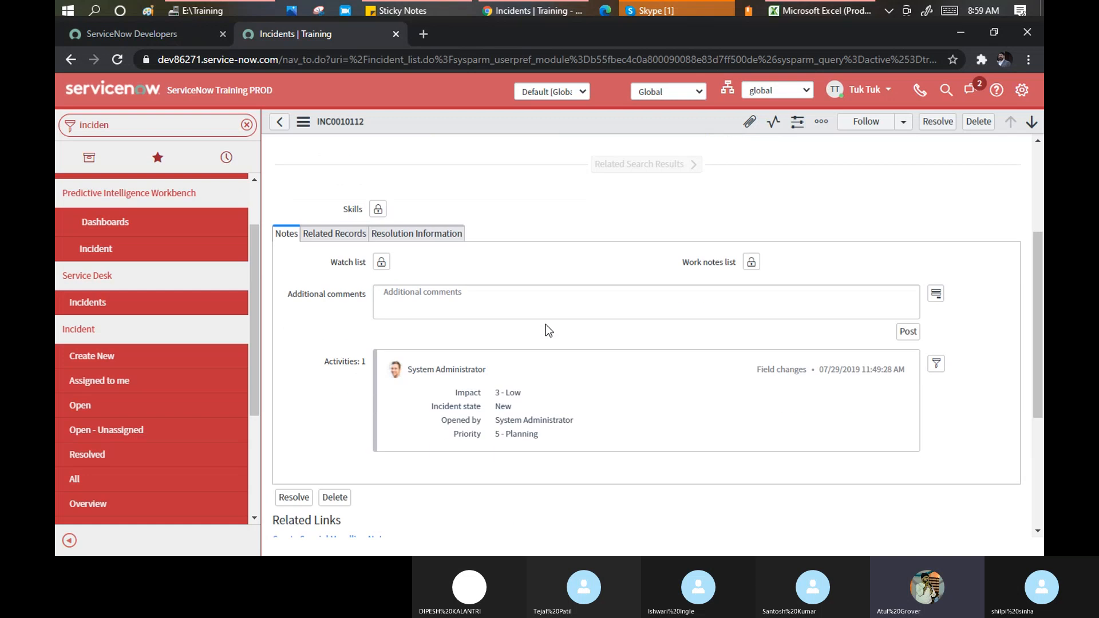
Scroll the incident form and view its Related Records and Resolution Information sections
scroll(545, 331, down, 6)
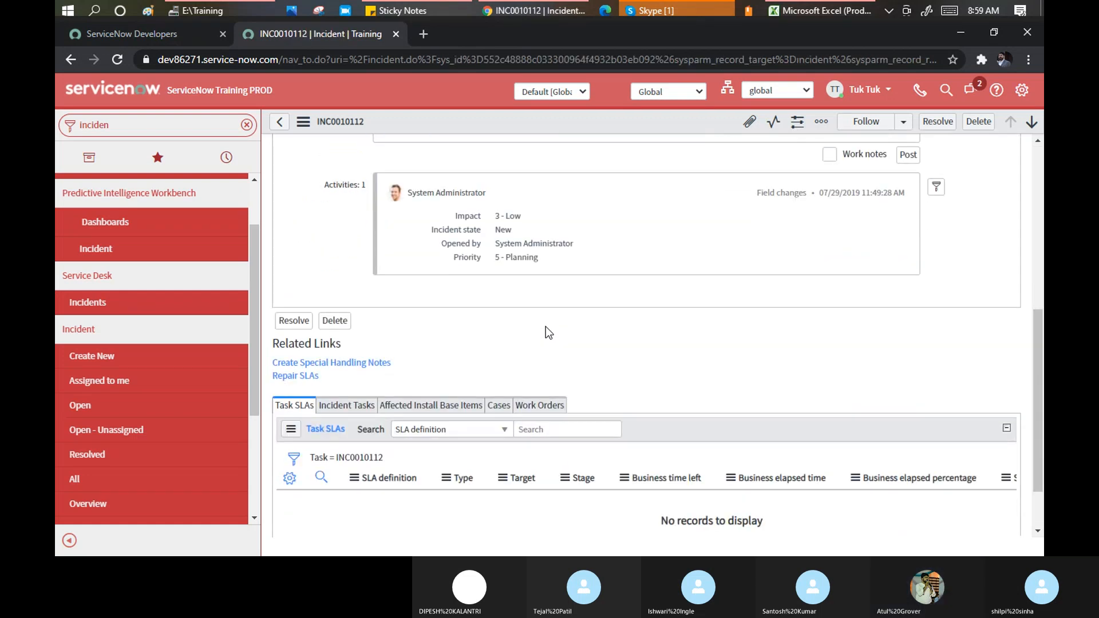
scroll(393, 321, up, 5)
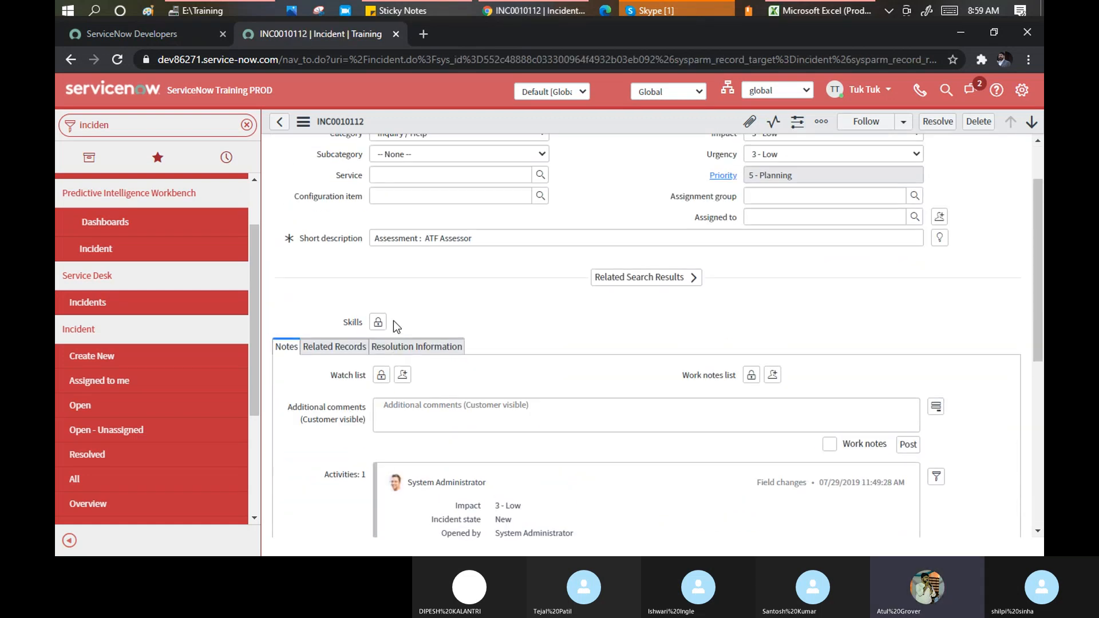
scroll(393, 321, down, 4)
scroll(349, 228, up, 3)
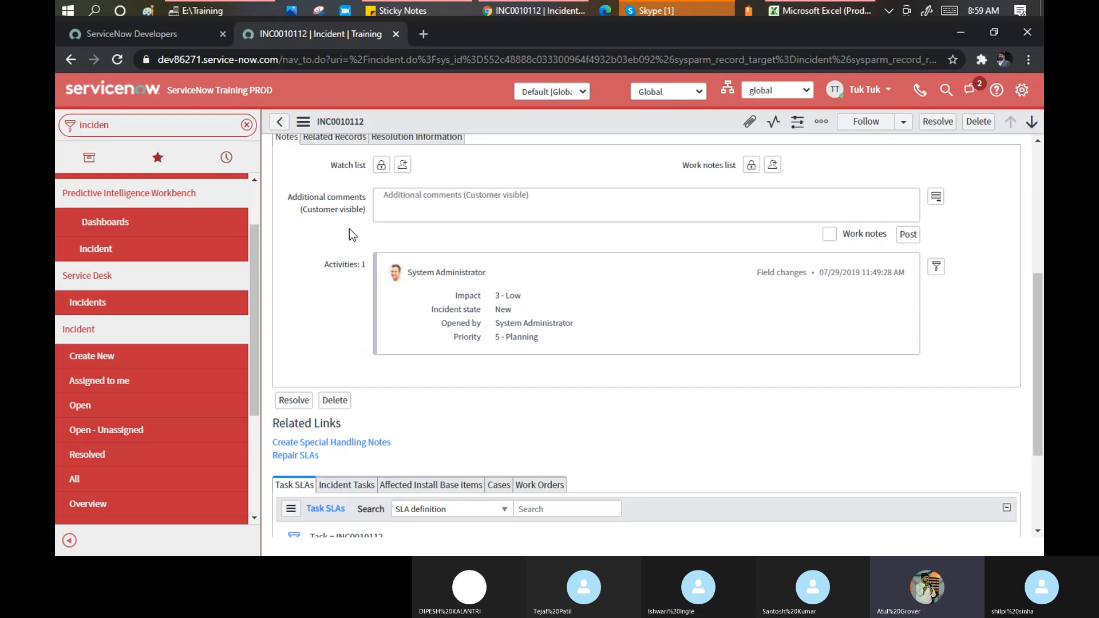
click(332, 275)
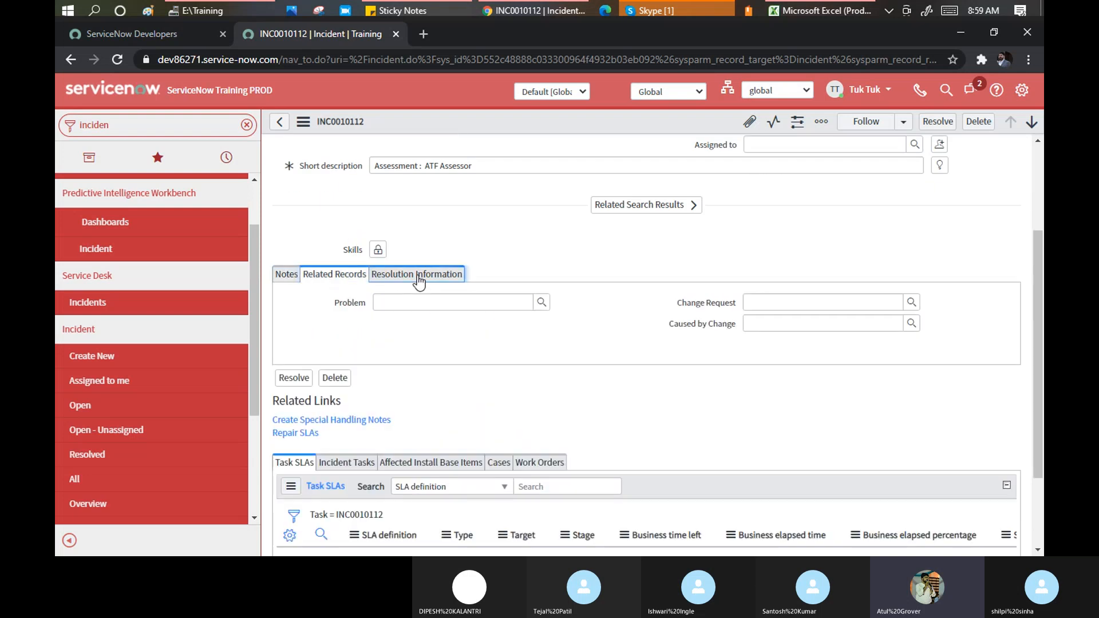
click(416, 276)
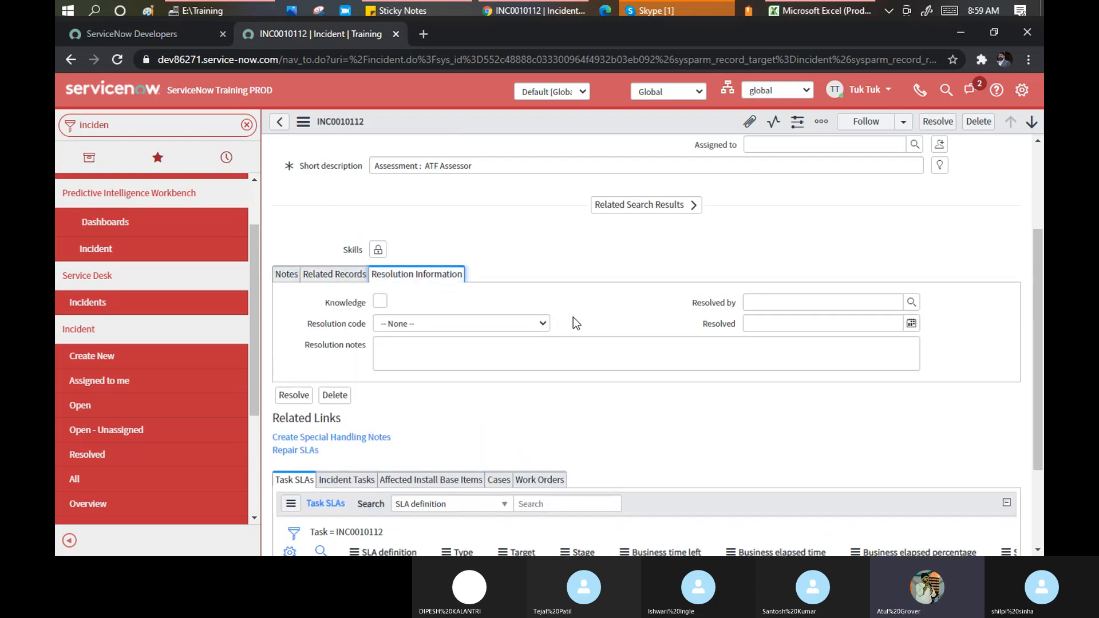
scroll(573, 317, down, 3)
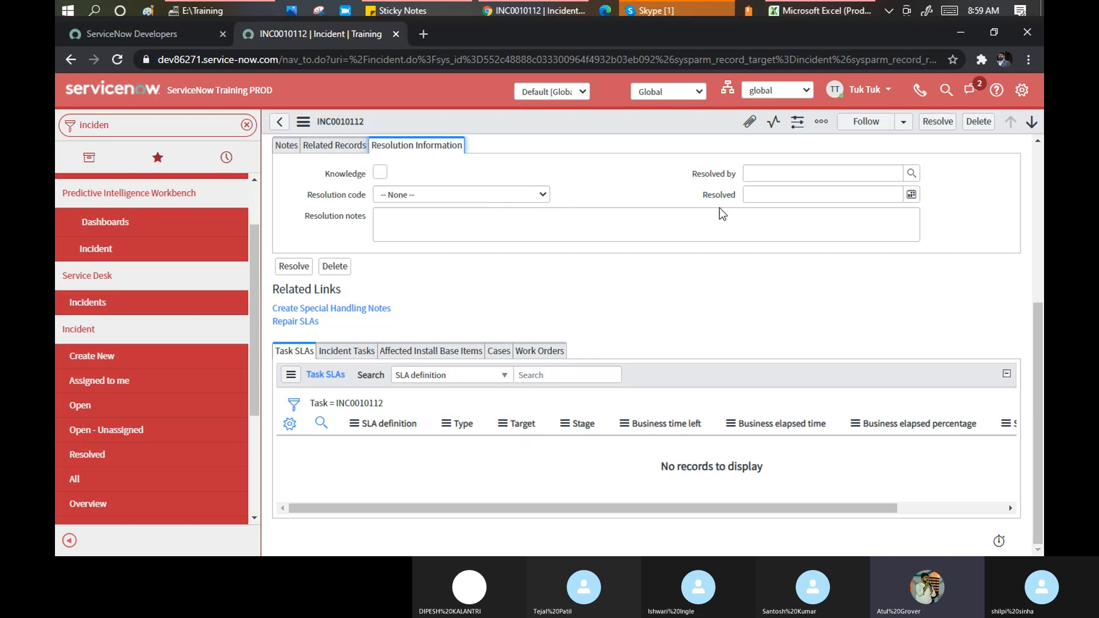
Set Resolved to 02/08/2021 07:29:31 PM from the calendar and save the incident
click(911, 195)
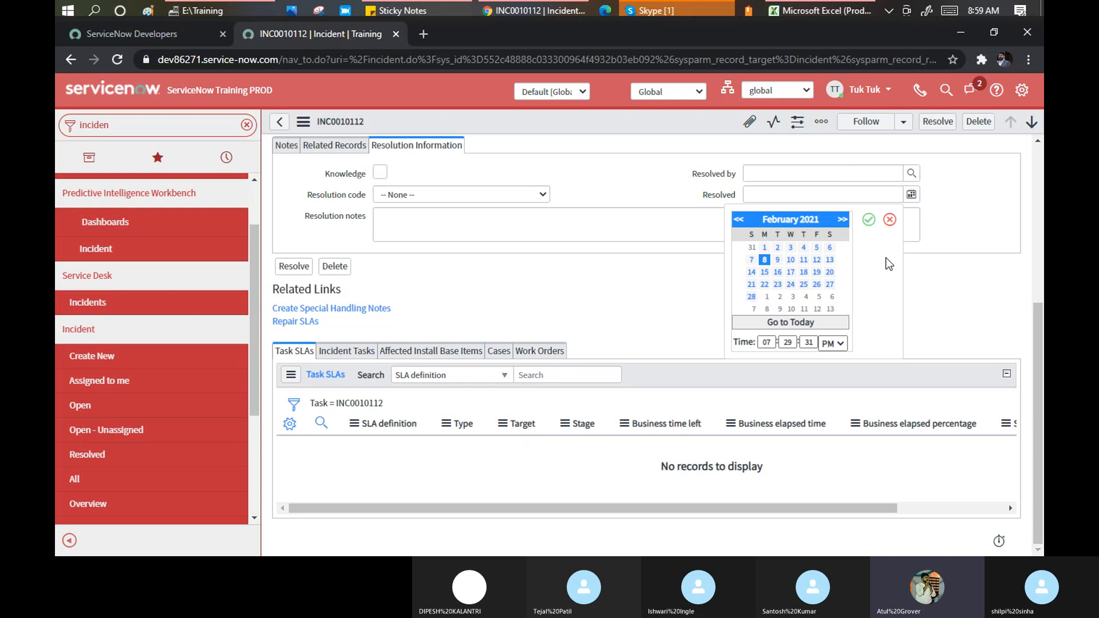
click(868, 220)
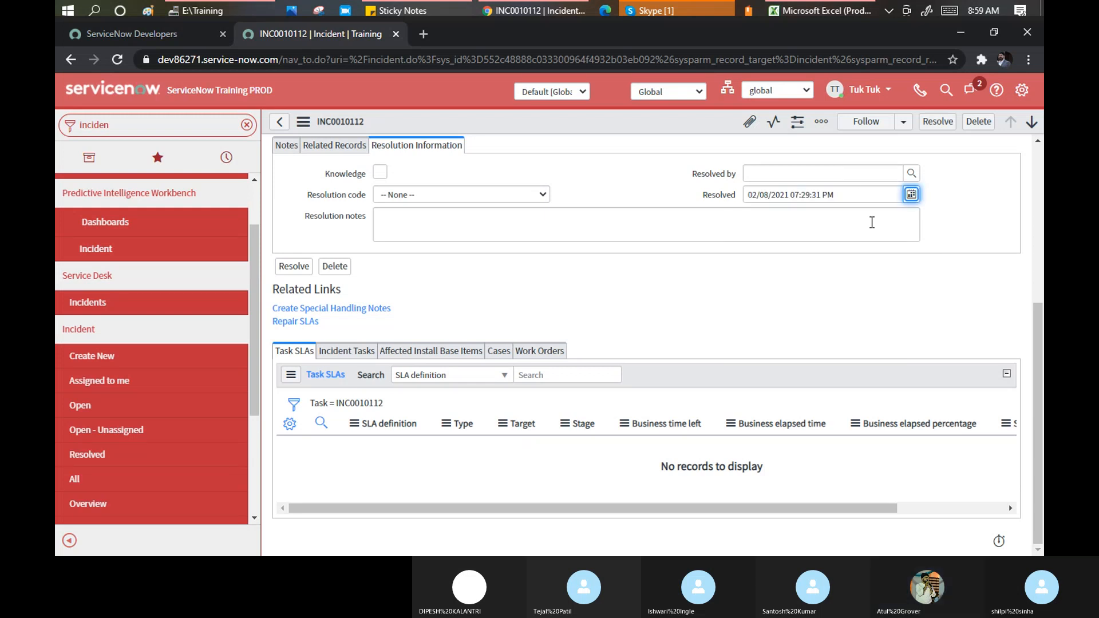
right_click(551, 118)
click(572, 130)
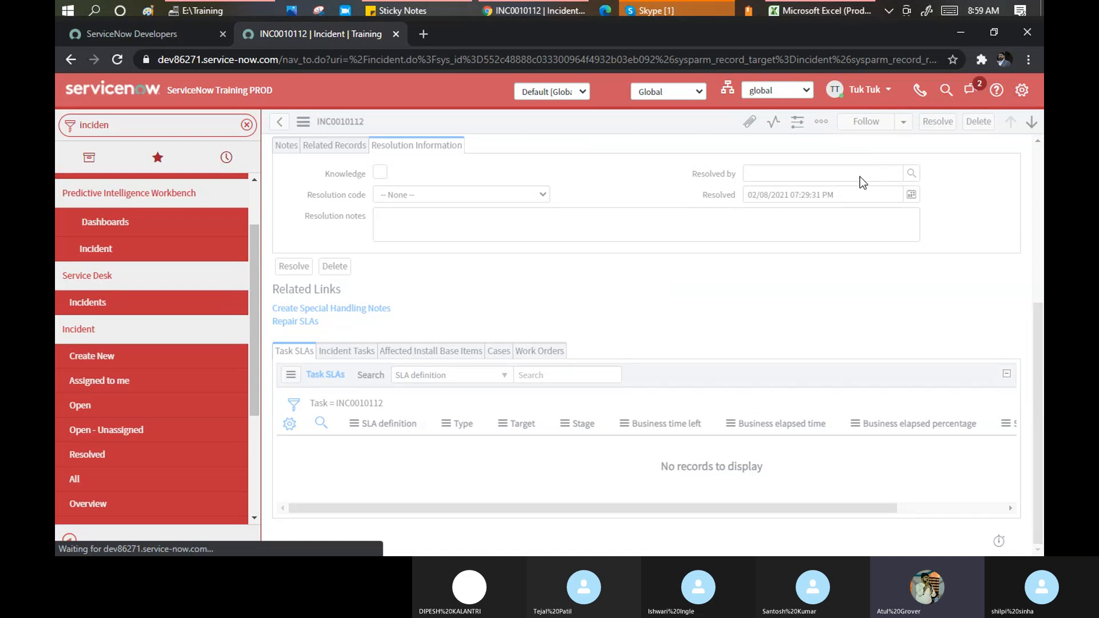
Briefly check System Settings, then reconfirm the Resolved date in its calendar picker
click(1020, 93)
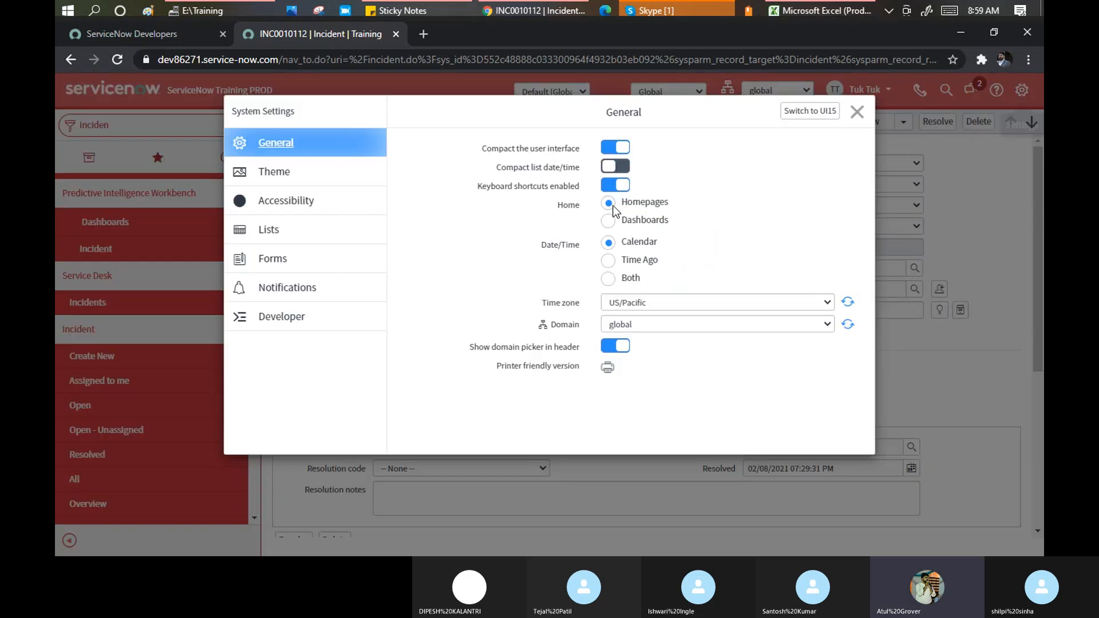
click(857, 112)
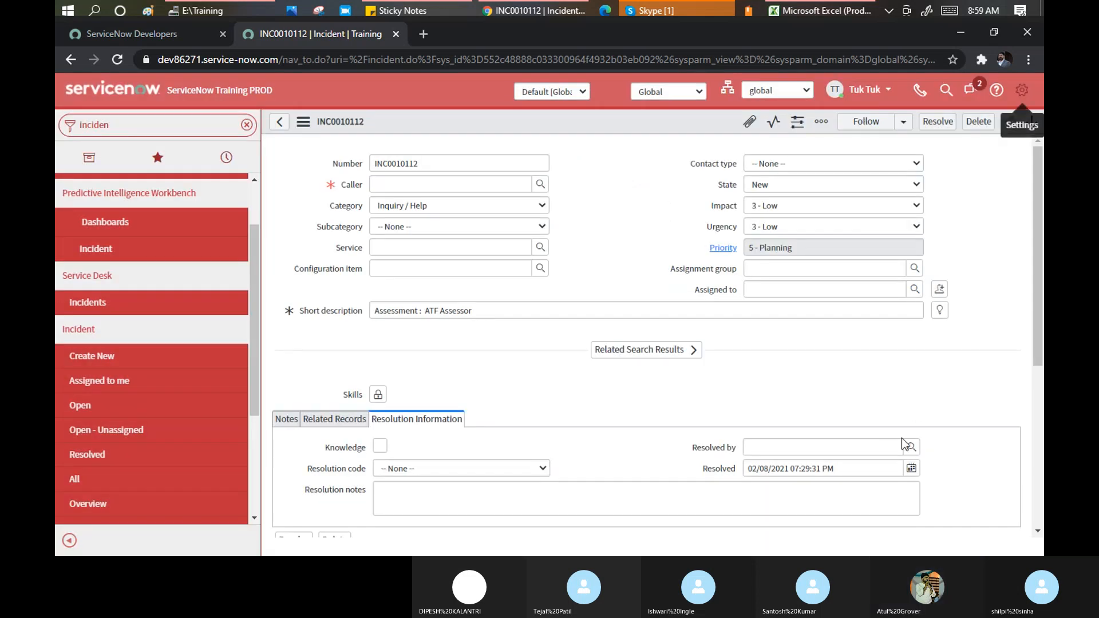
click(910, 475)
scroll(885, 440, down, 4)
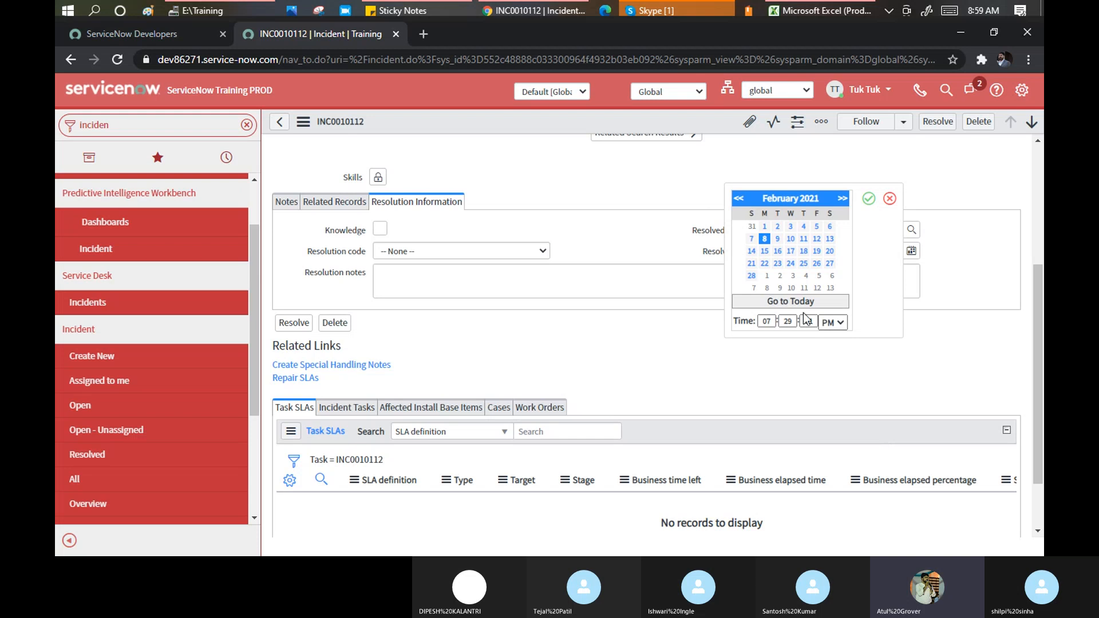
click(868, 198)
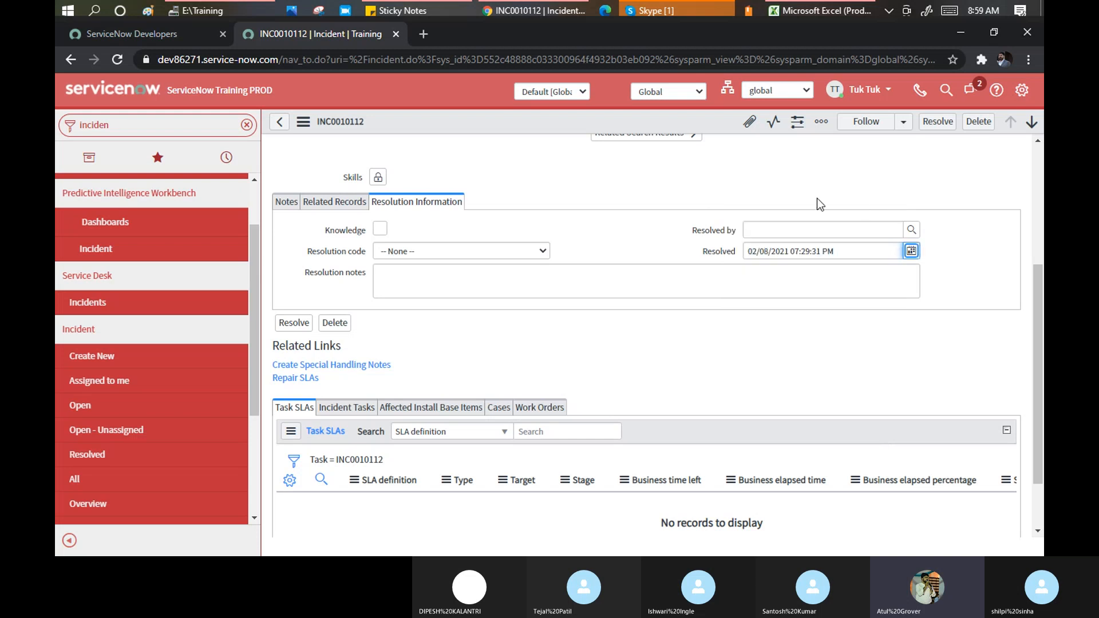
Bring up System Settings on its General page over the incident form
scroll(446, 240, up, 5)
scroll(462, 343, down, 7)
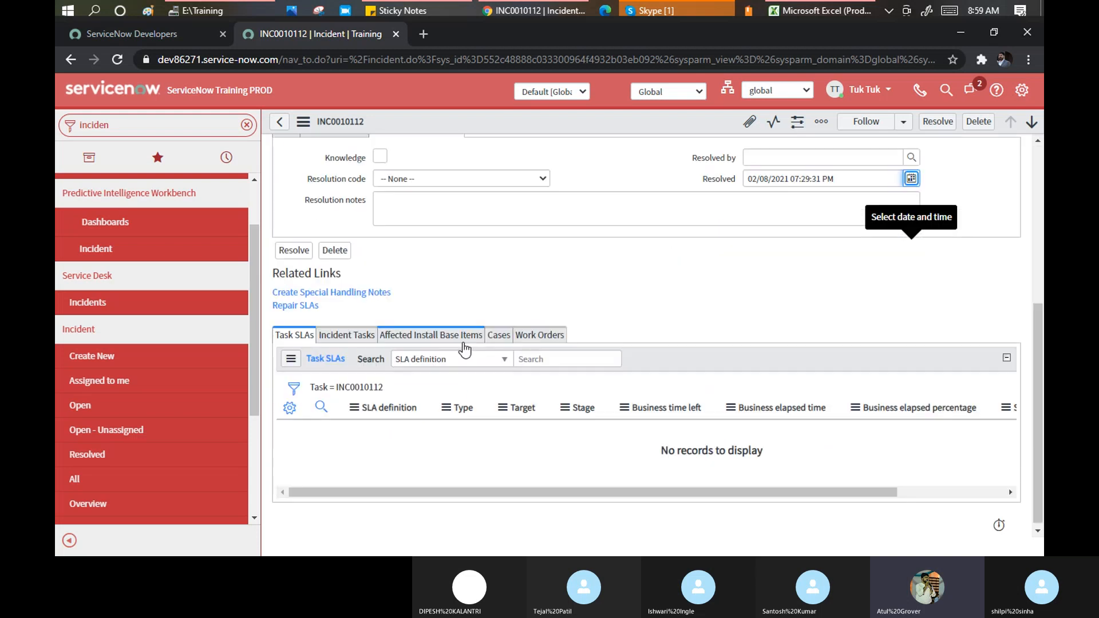
click(1021, 90)
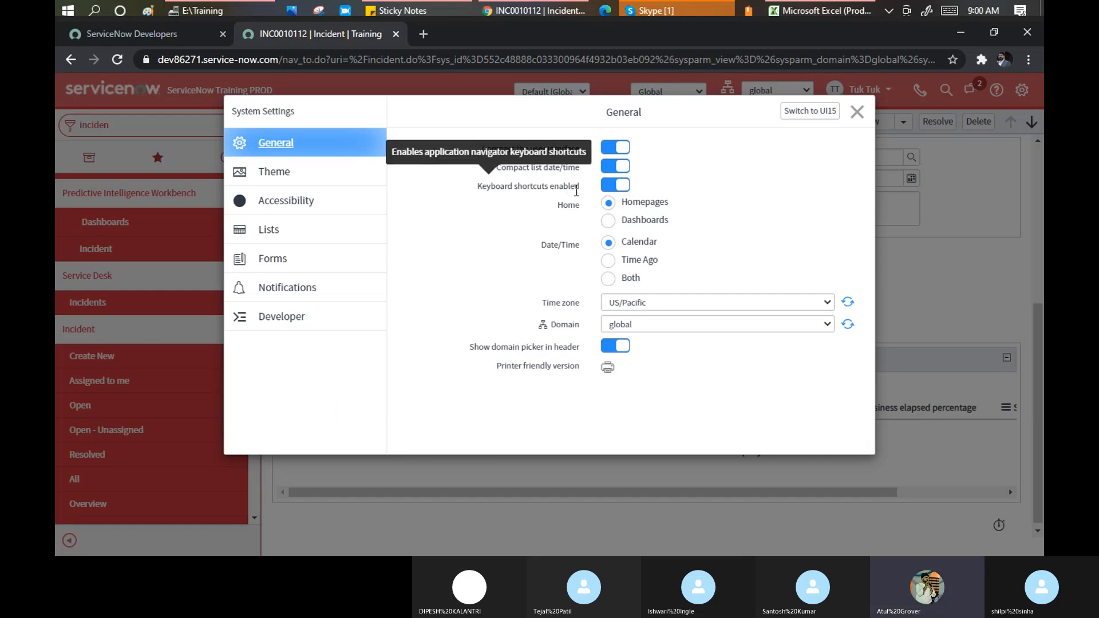
Turn off 'Compact the user interface' and 'Compact list date/time', keeping keyboard shortcuts enabled
click(610, 185)
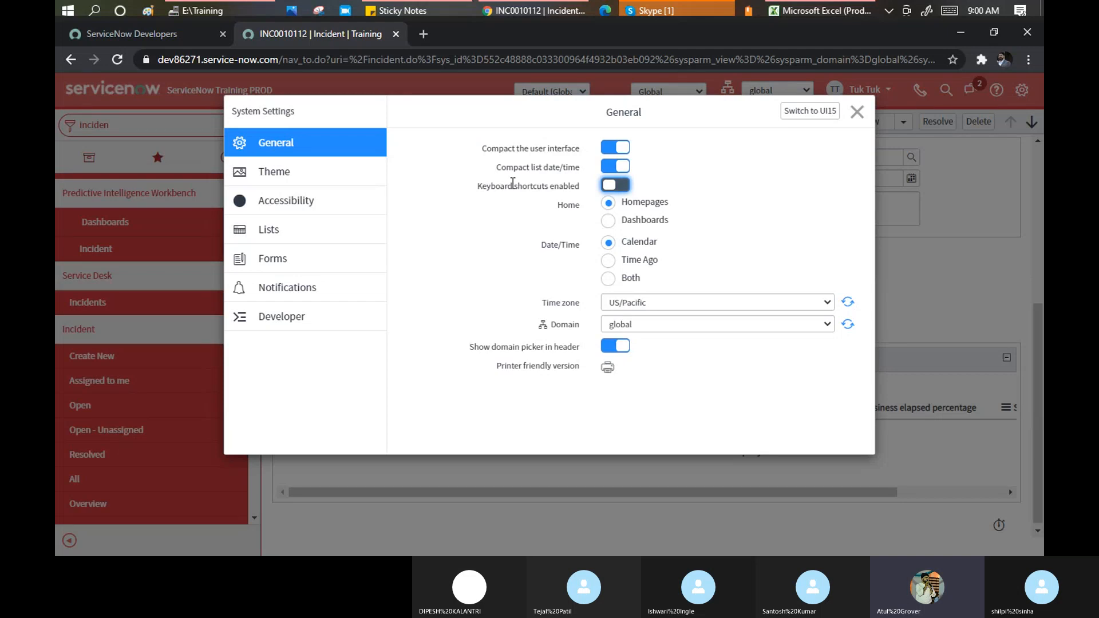
click(622, 185)
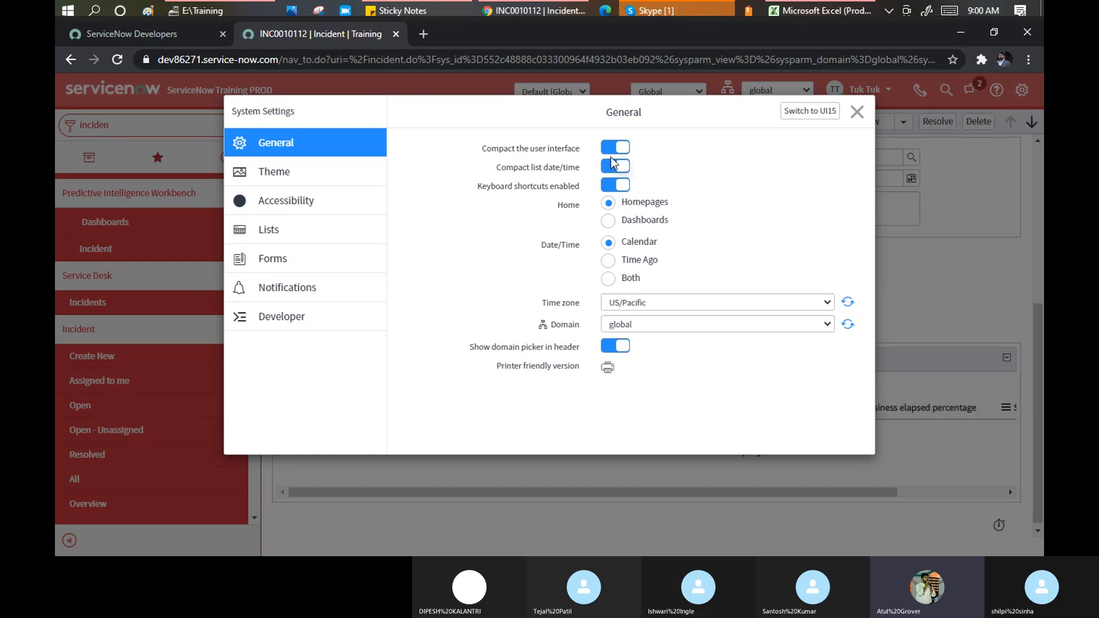
click(610, 166)
click(608, 150)
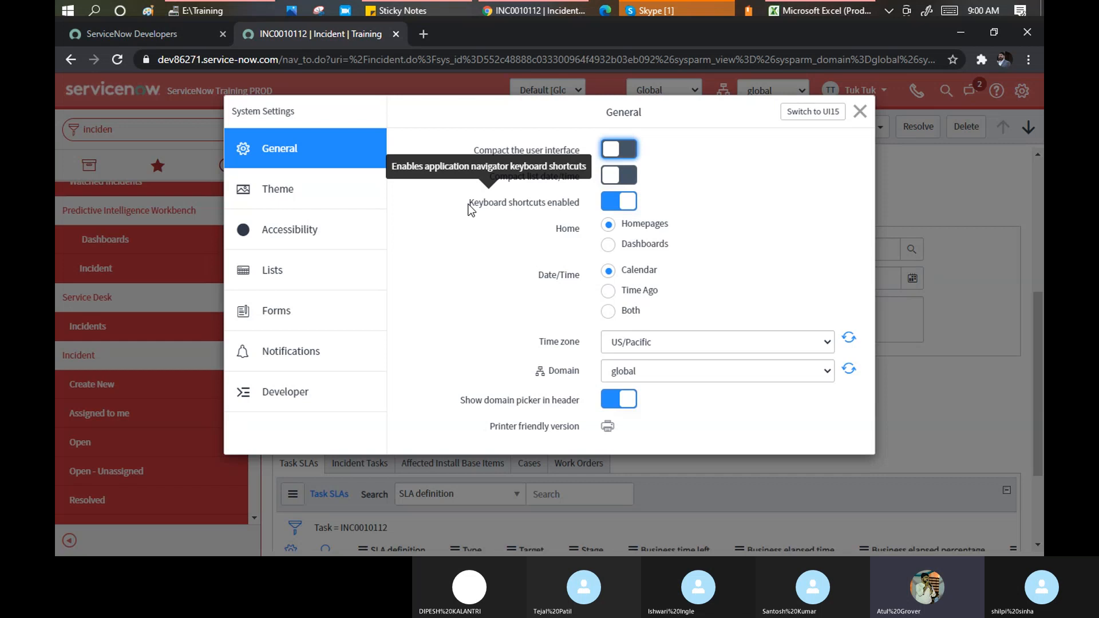
drag(470, 202, 581, 205)
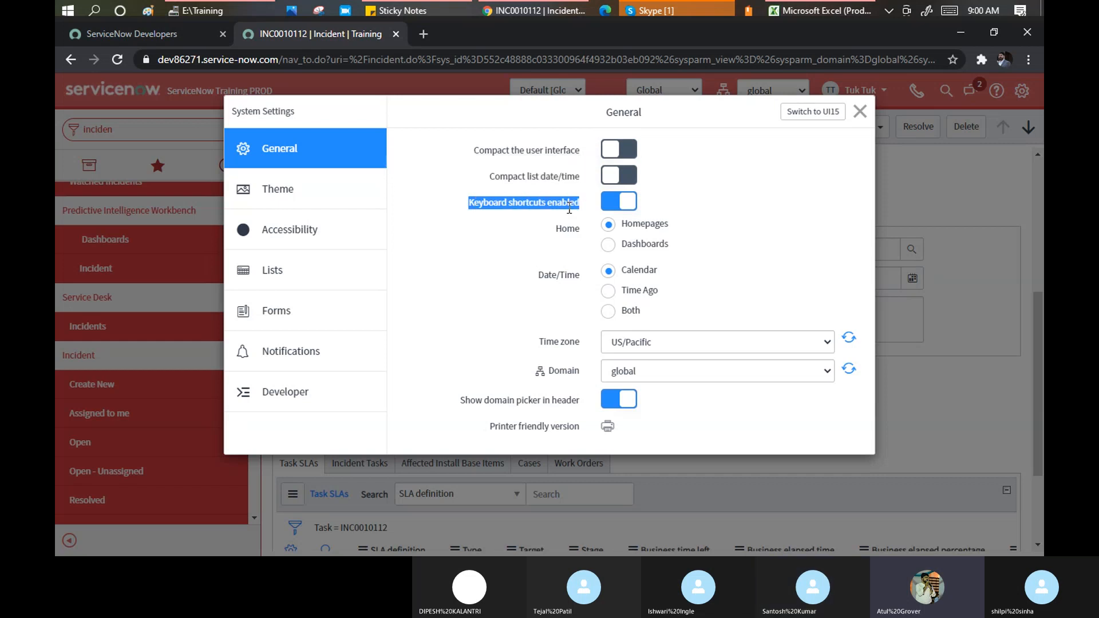
click(859, 111)
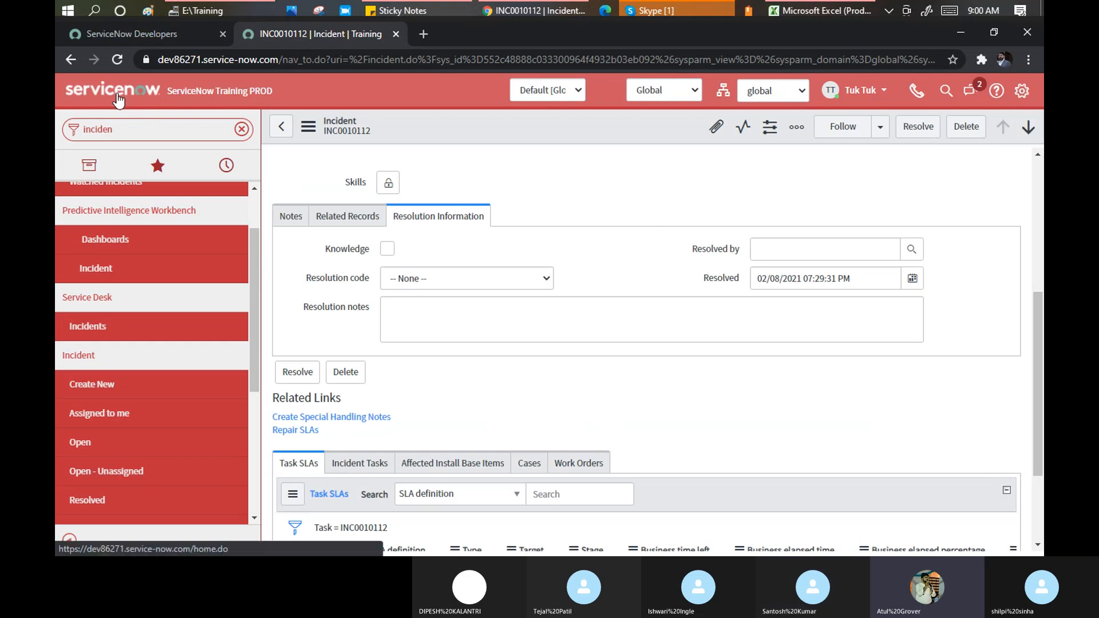
Set the home page preference to Dashboards and reload the ServiceNow home page
click(118, 100)
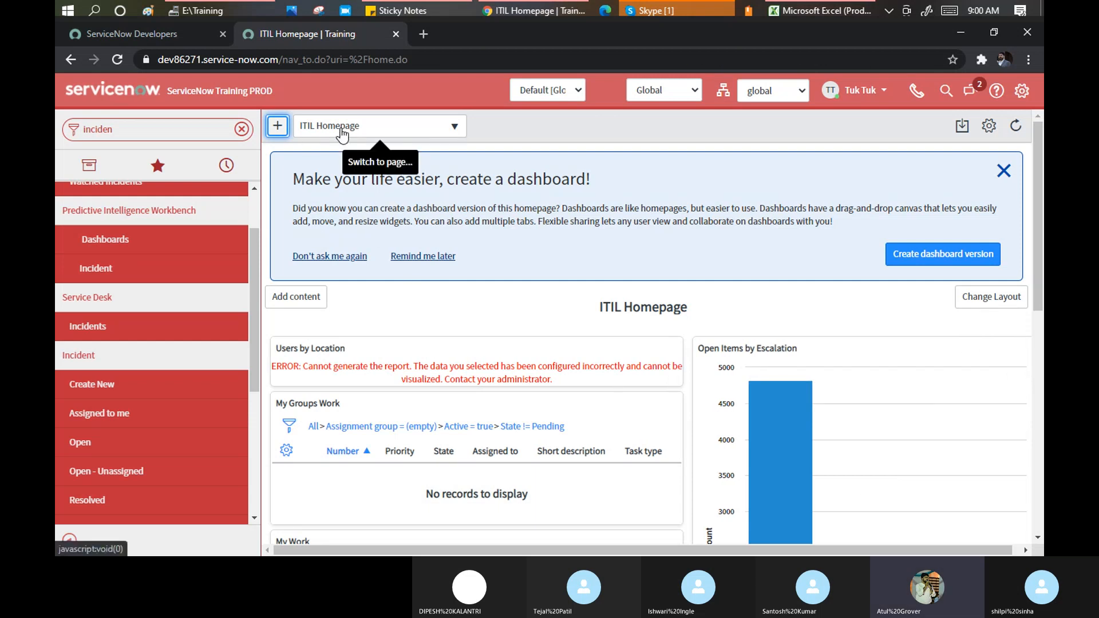
click(1019, 89)
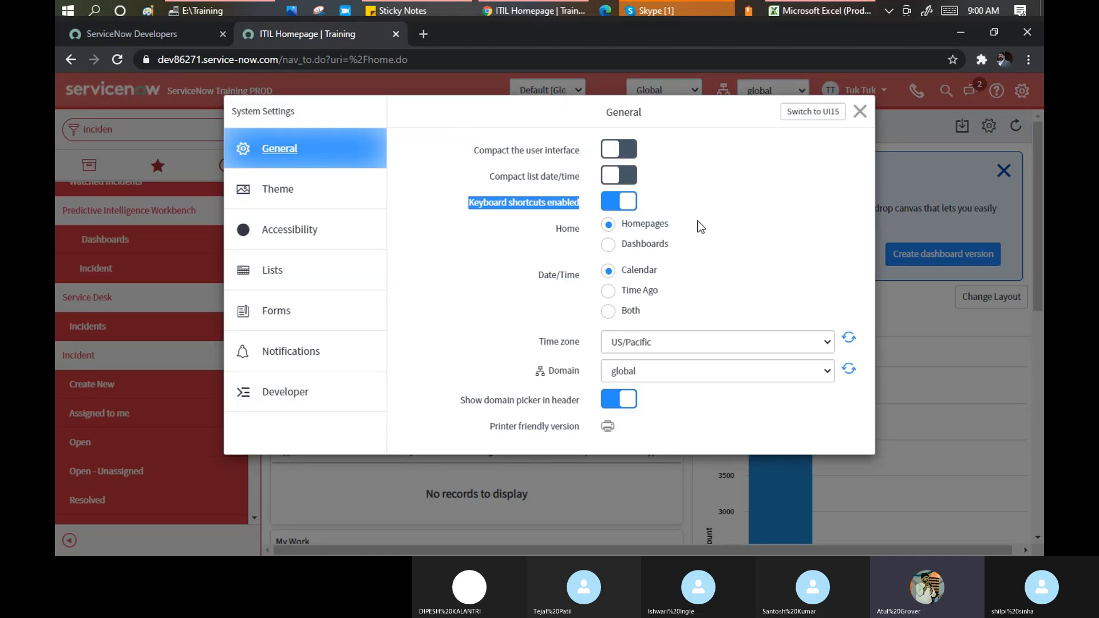
click(607, 245)
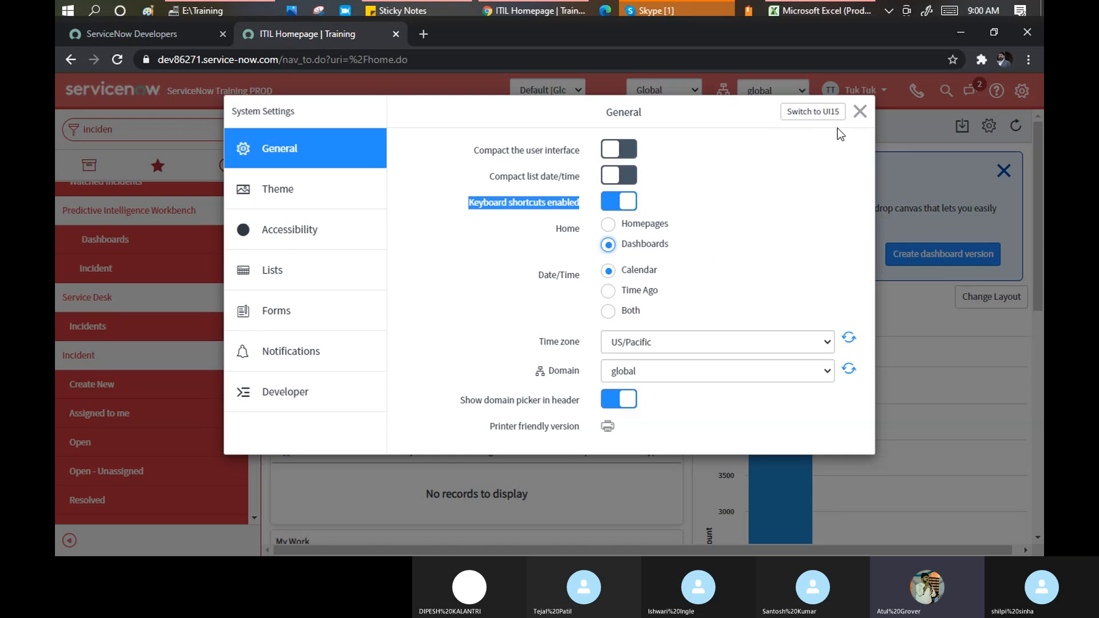
click(860, 117)
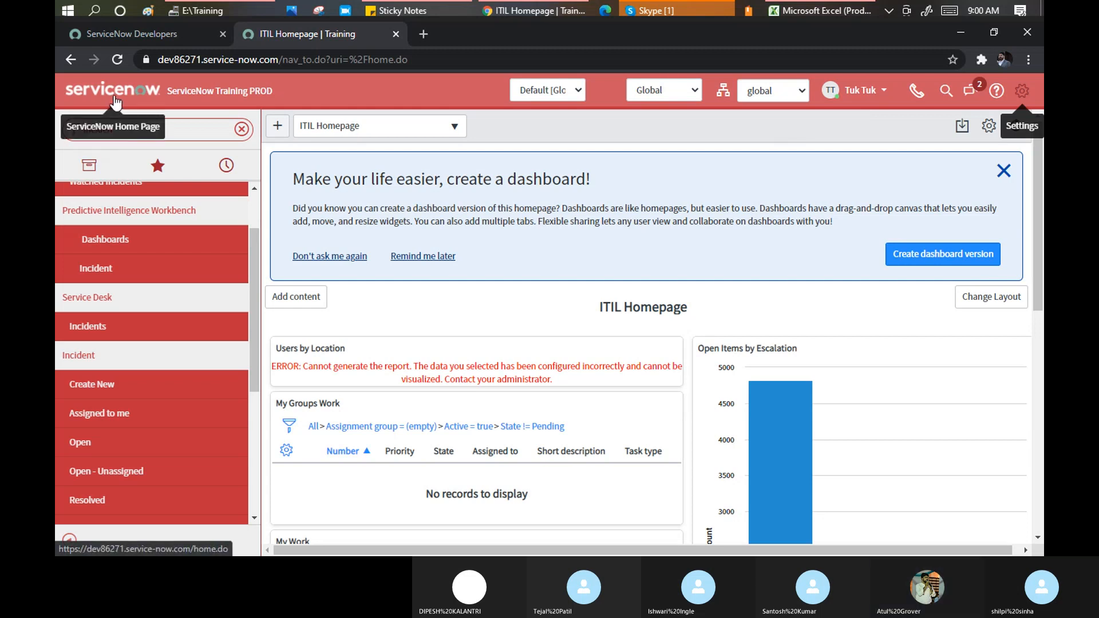
click(118, 59)
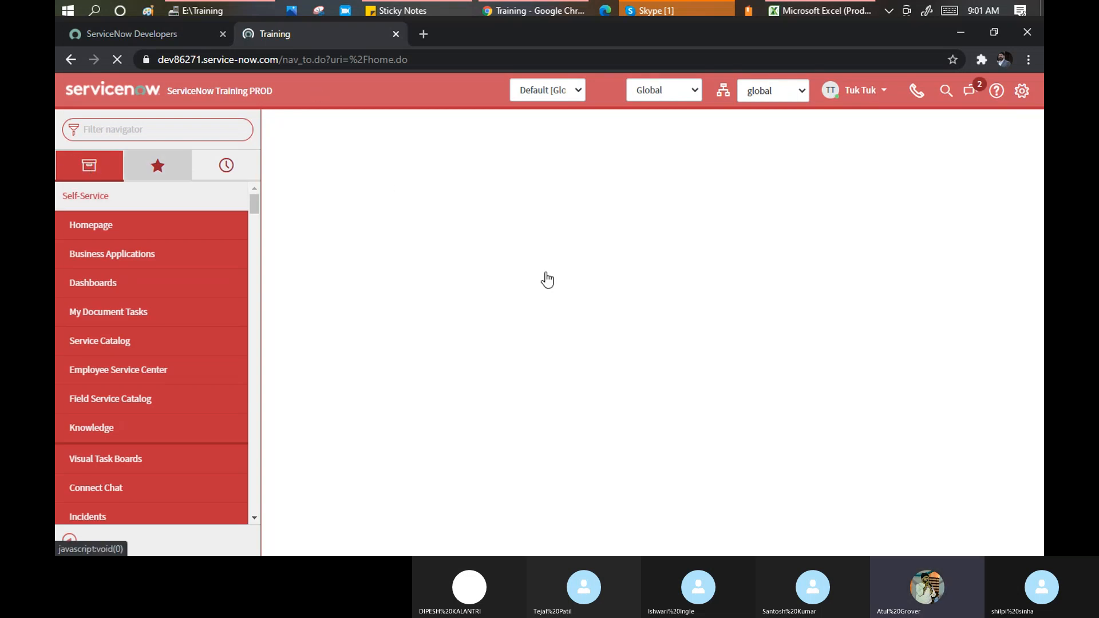
Google 'compact list date /time servicenow' in a new tab, then return to ServiceNow
click(422, 33)
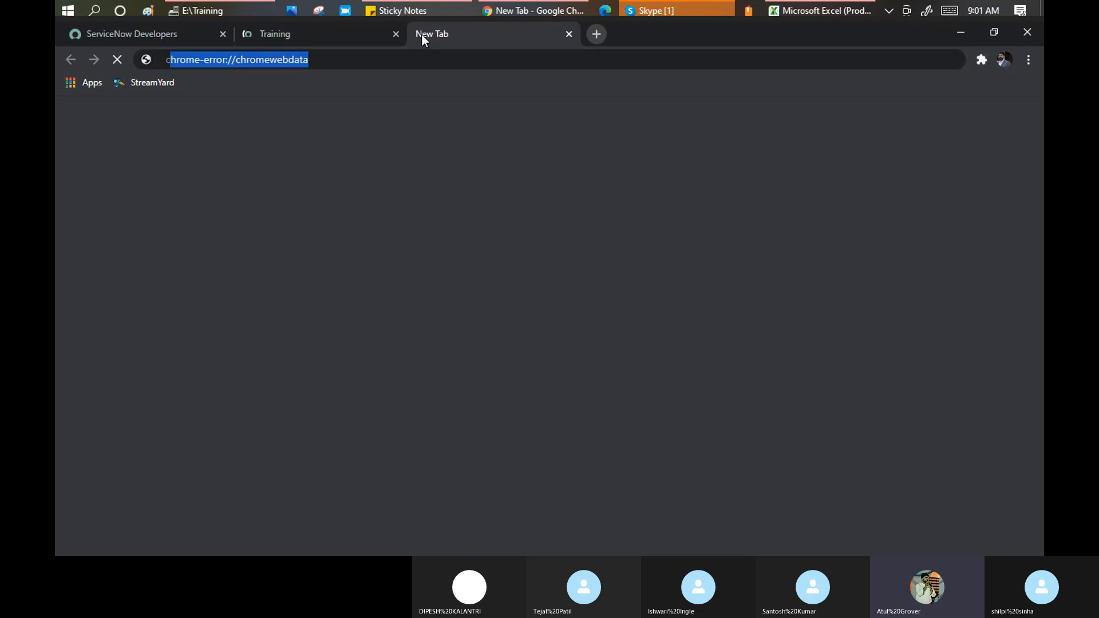
text(cp)
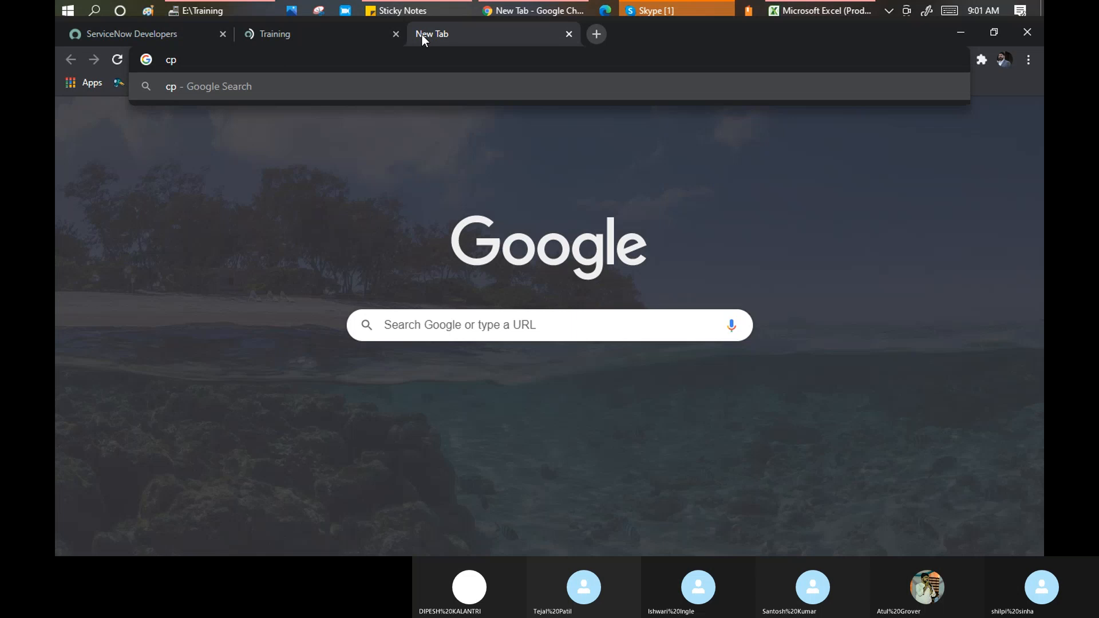
key(BackSpace)
text(ompact lus)
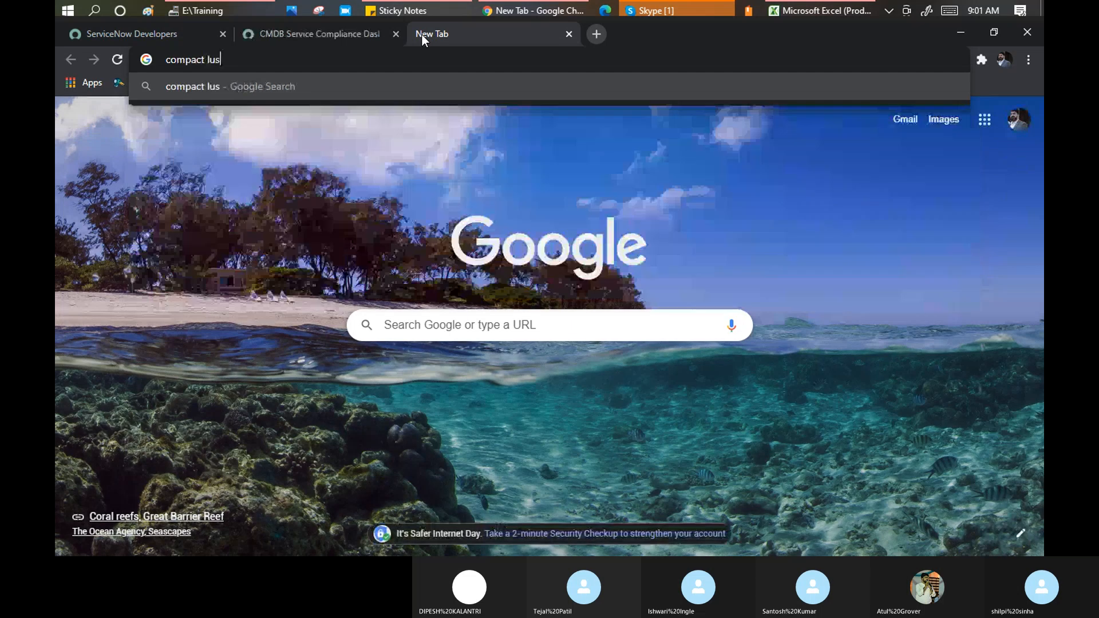
key(BackSpace)
key(BackSpace)
text(ist )
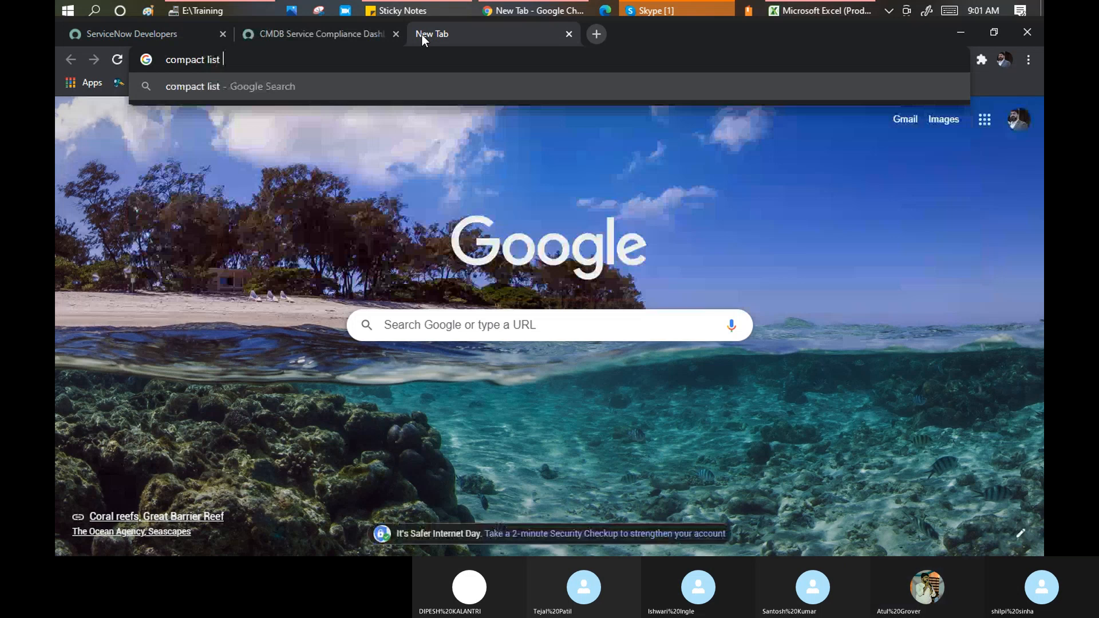
text(date /time servicneo)
key(Return)
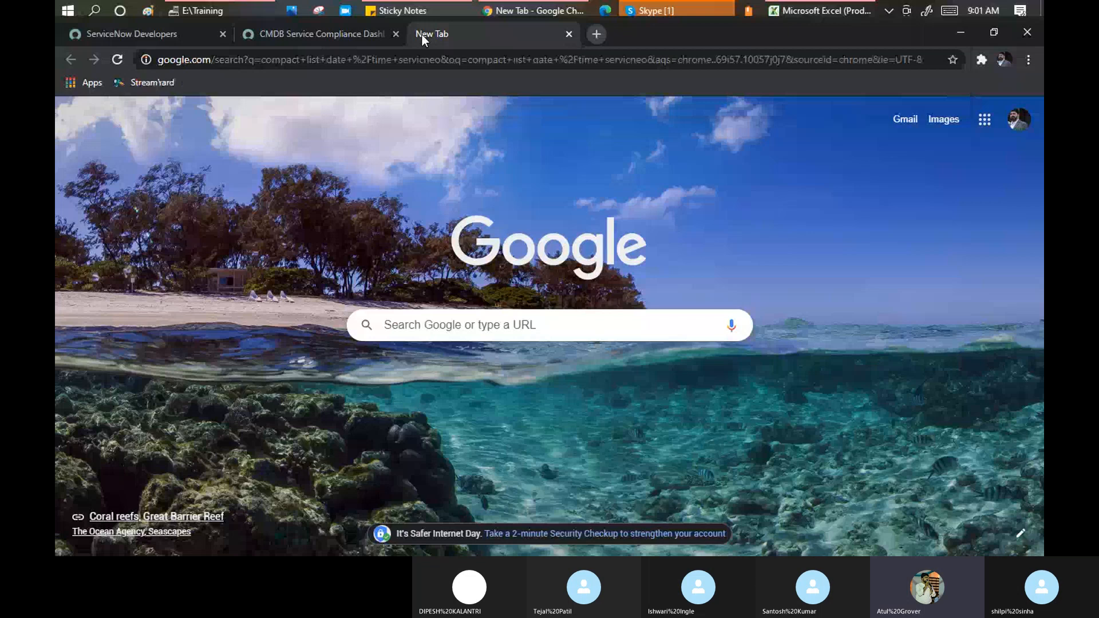
click(302, 36)
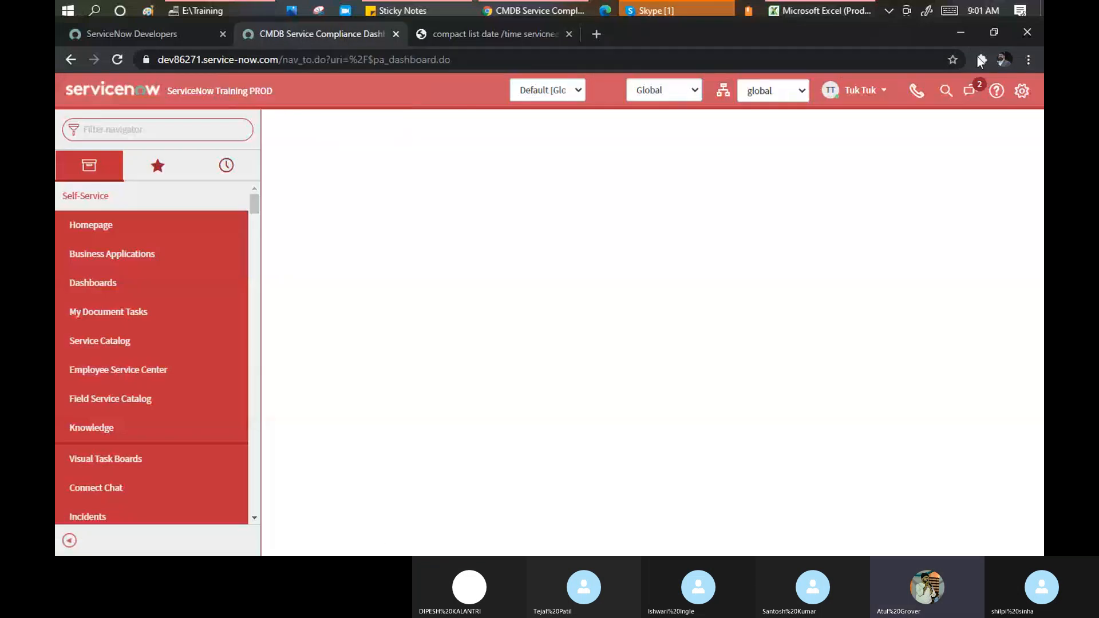
In System Settings, set Home to Homepages and Date/Time to Time Ago, then close it
click(1022, 91)
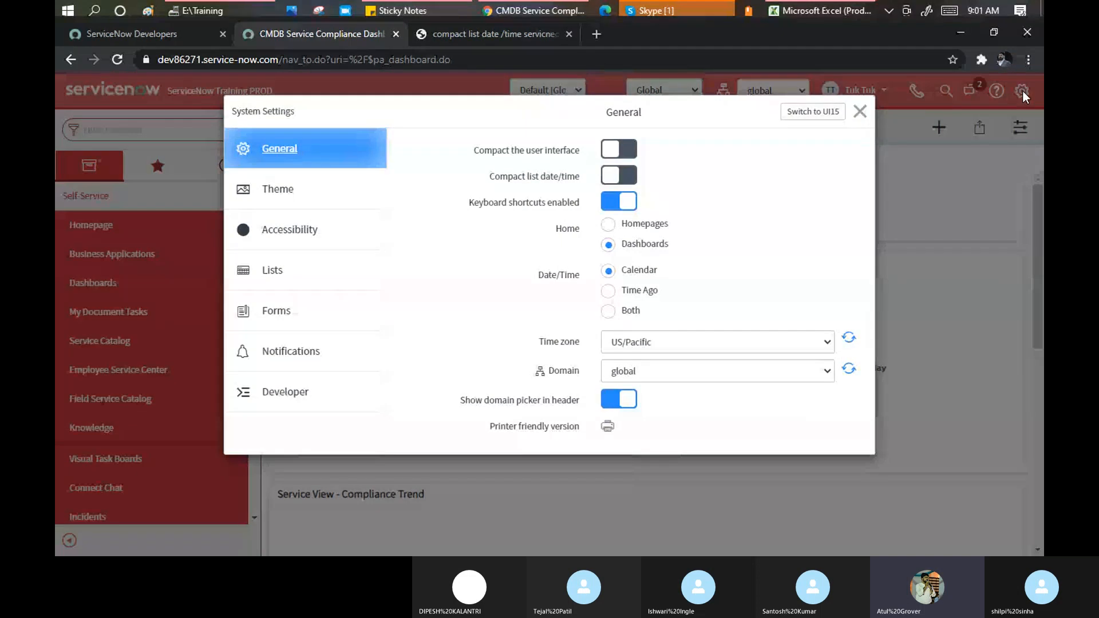
click(609, 227)
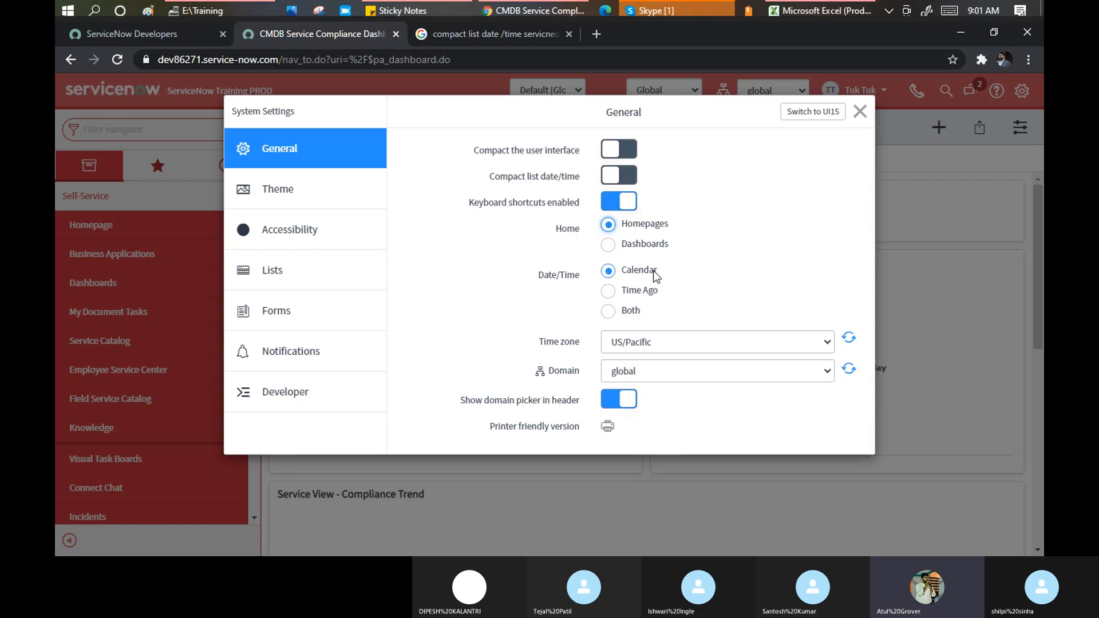
click(608, 291)
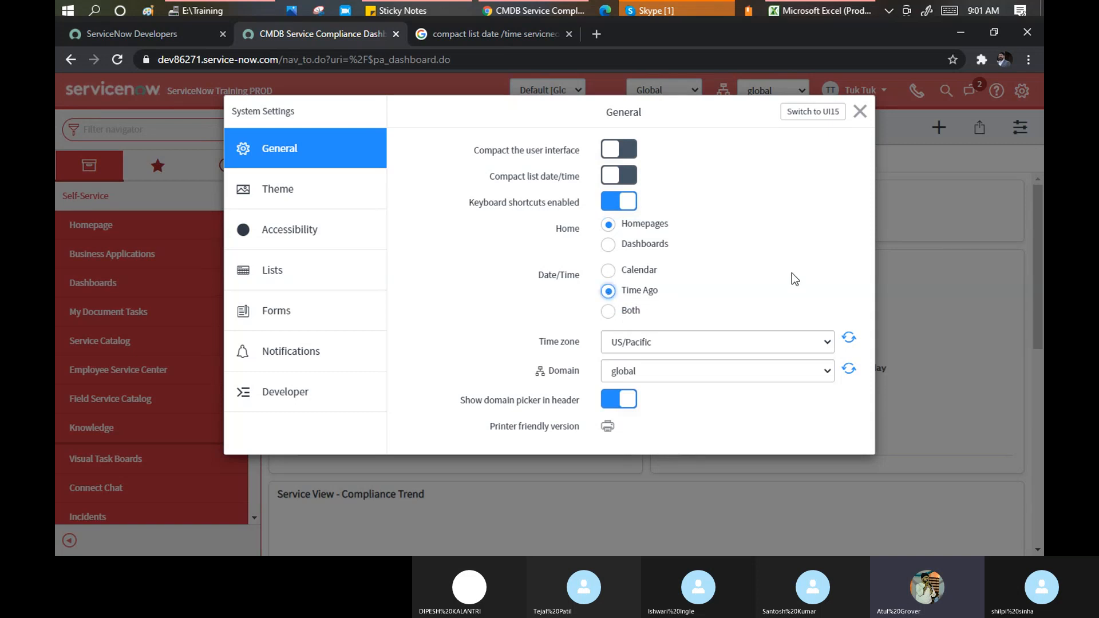
click(863, 115)
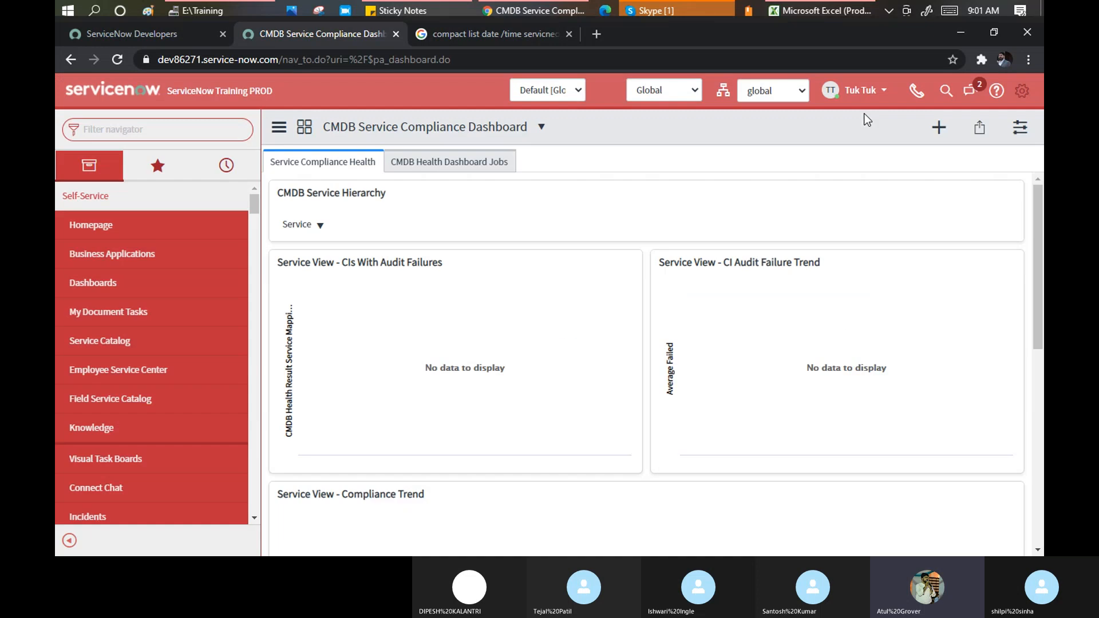
Filter the navigator to 'incident' and open the Incident > Open list
click(99, 131)
text(in)
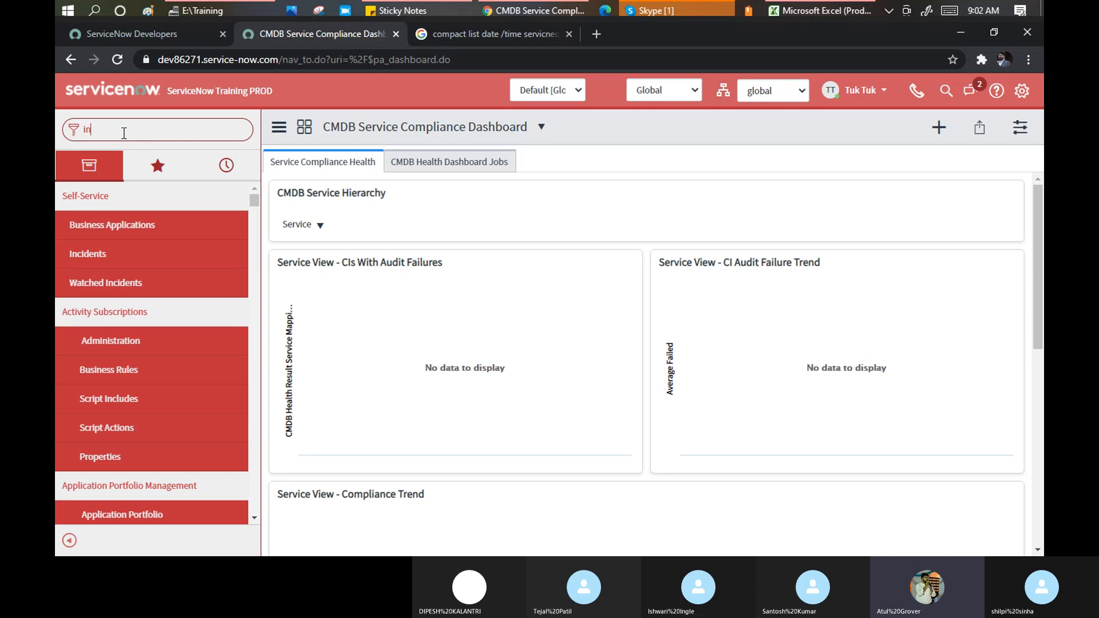
text(cidne)
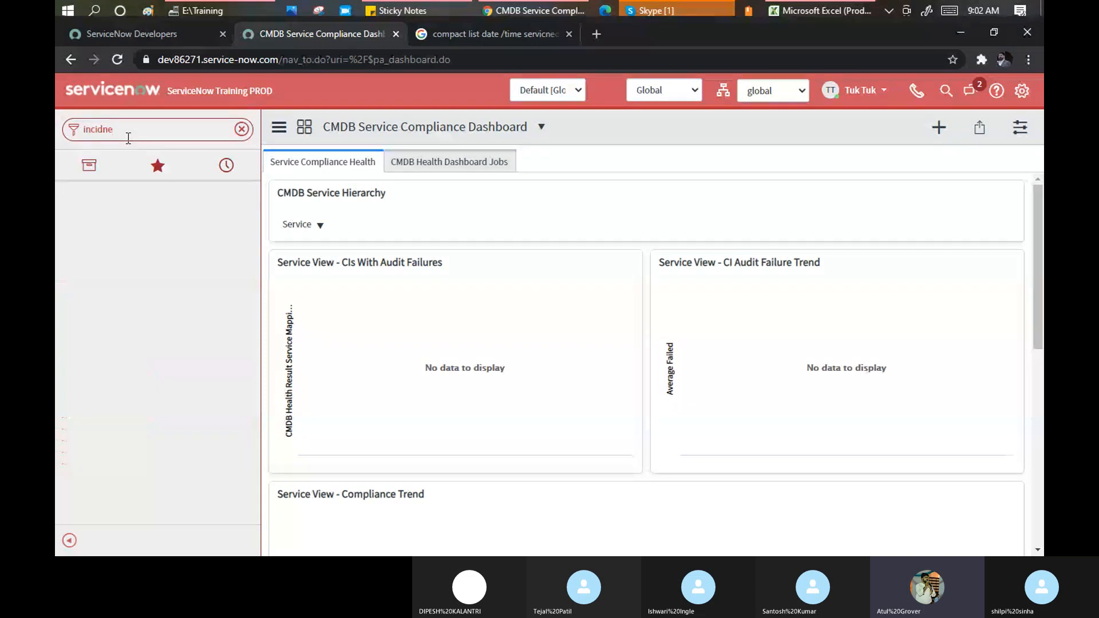
key(BackSpace)
key(BackSpace)
key(BackSpace)
text(dent)
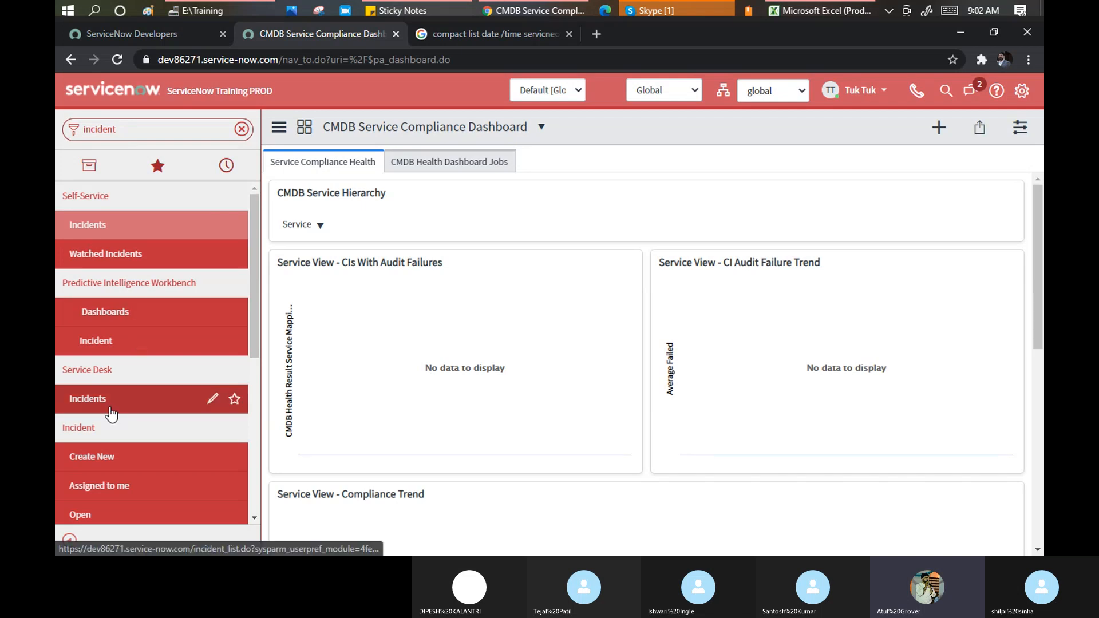
scroll(103, 423, down, 3)
click(79, 373)
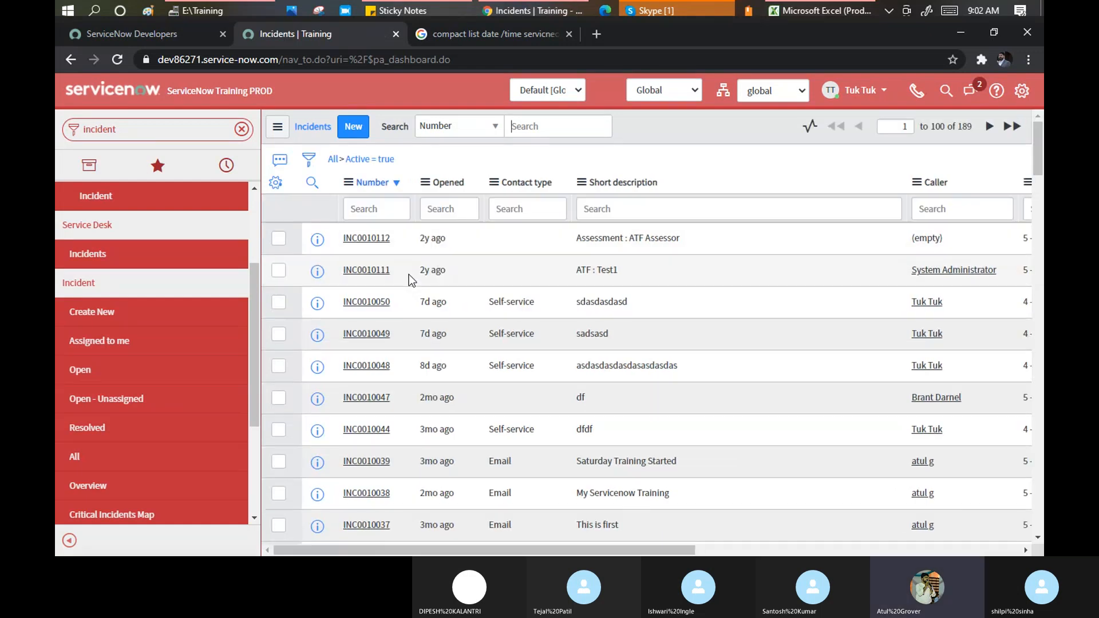
Select INC0010111's number and INC0010112's Opened value, then bring up System Settings
click(409, 275)
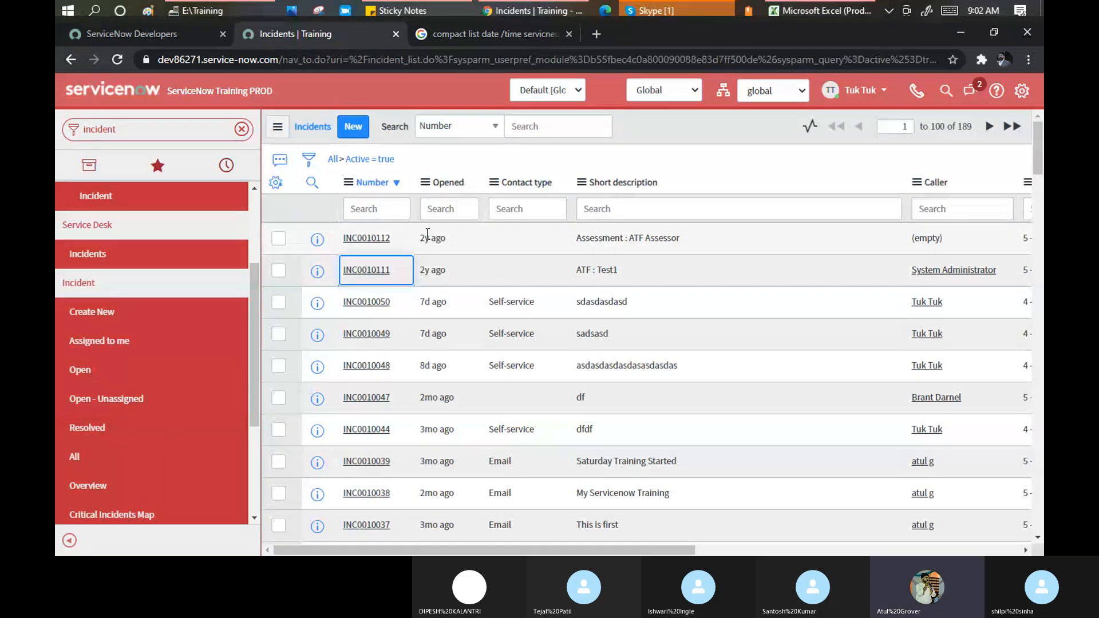
double_click(421, 240)
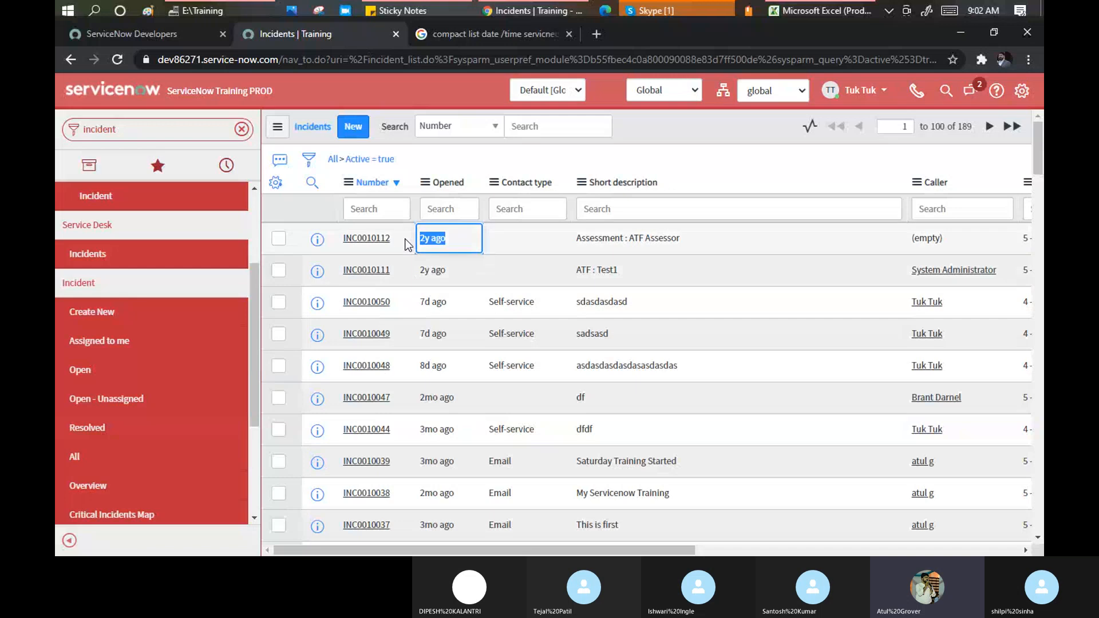
click(1021, 90)
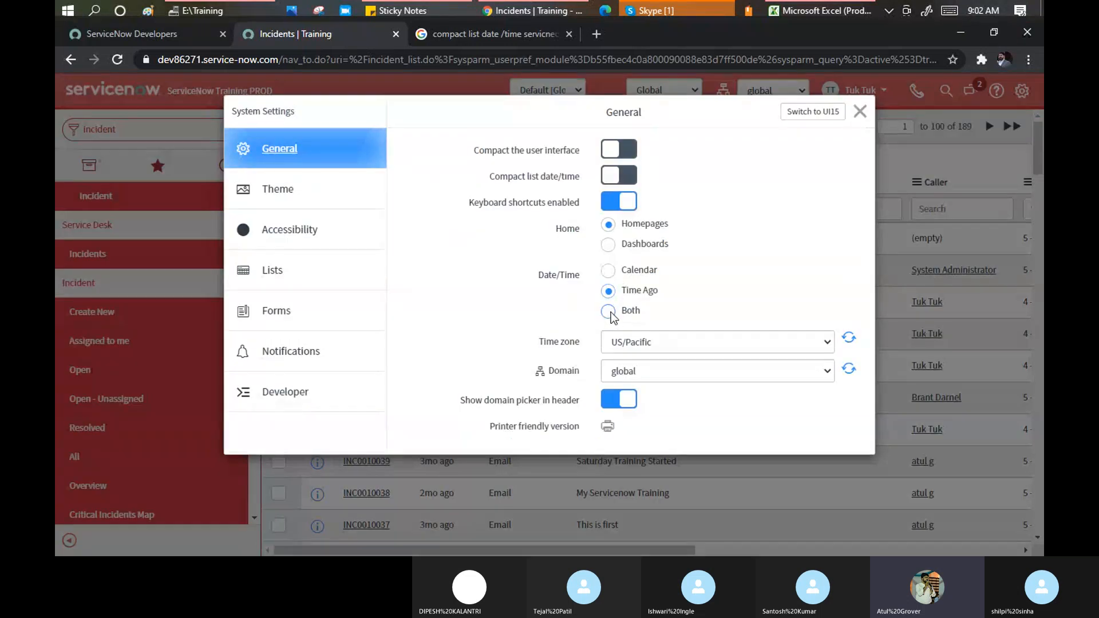
Switch the Date/Time display from Calendar to Both, then close System Settings
click(608, 270)
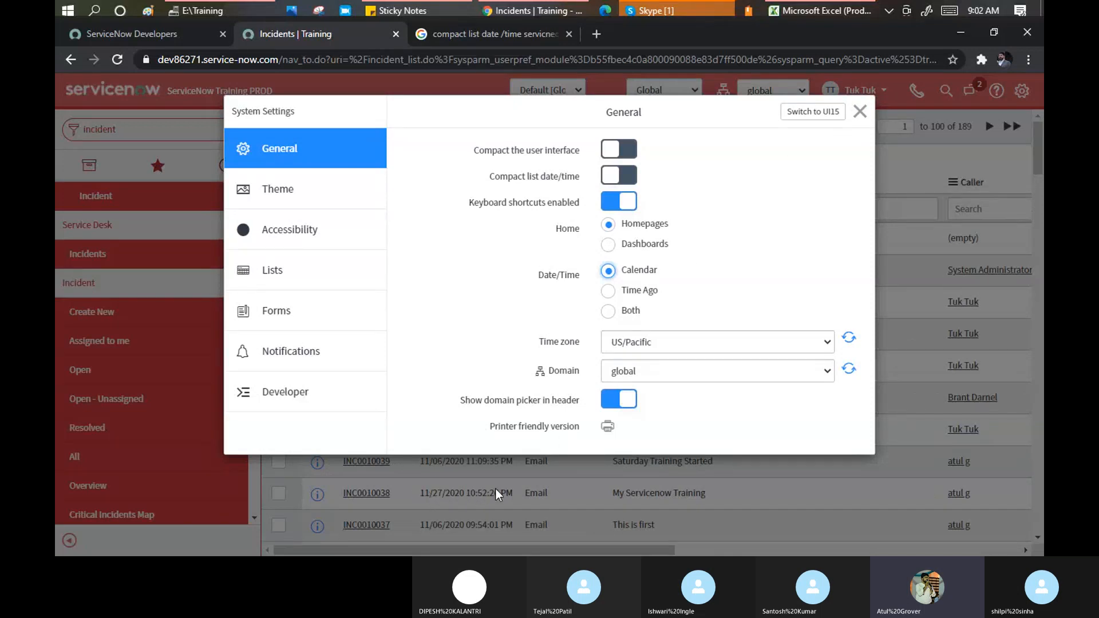
click(608, 311)
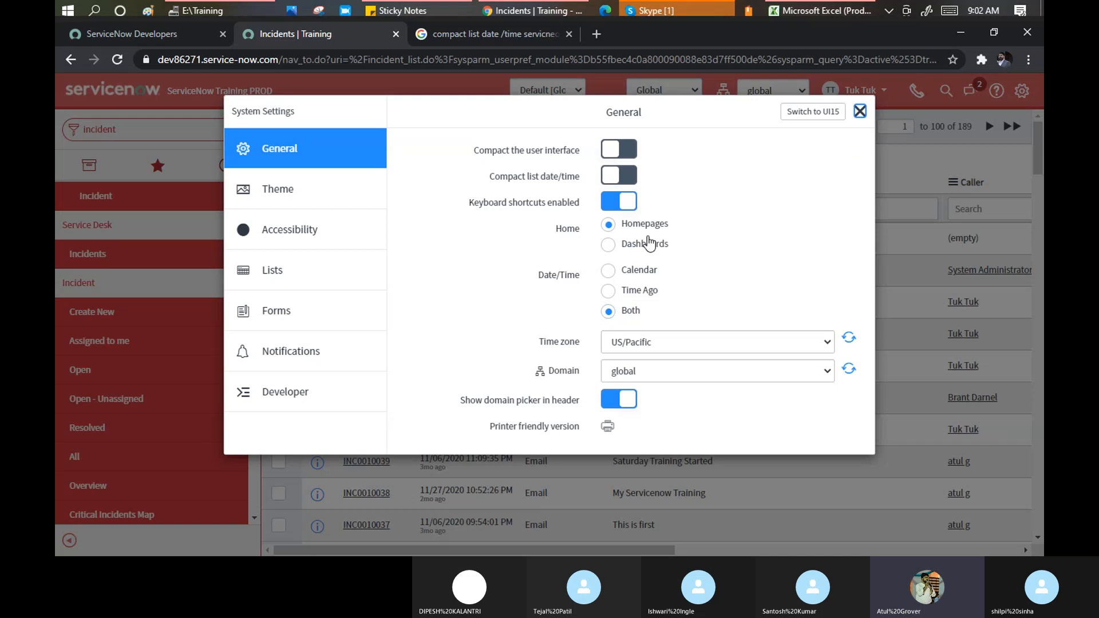
key(Escape)
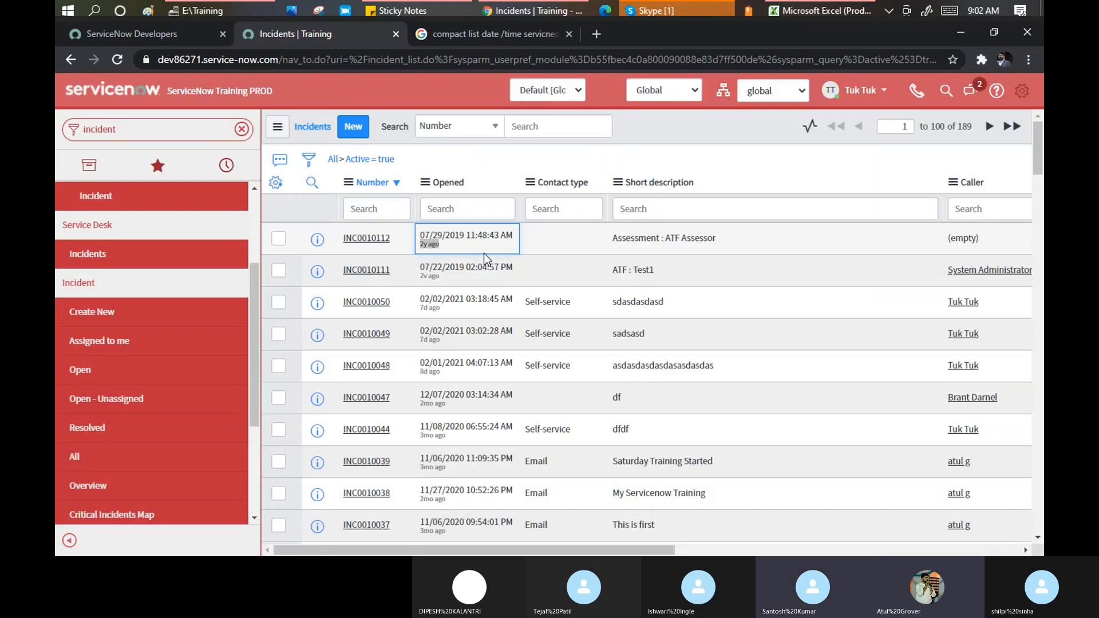
Clear the highlighted Opened value and reopen System Settings over the Incidents list
click(419, 235)
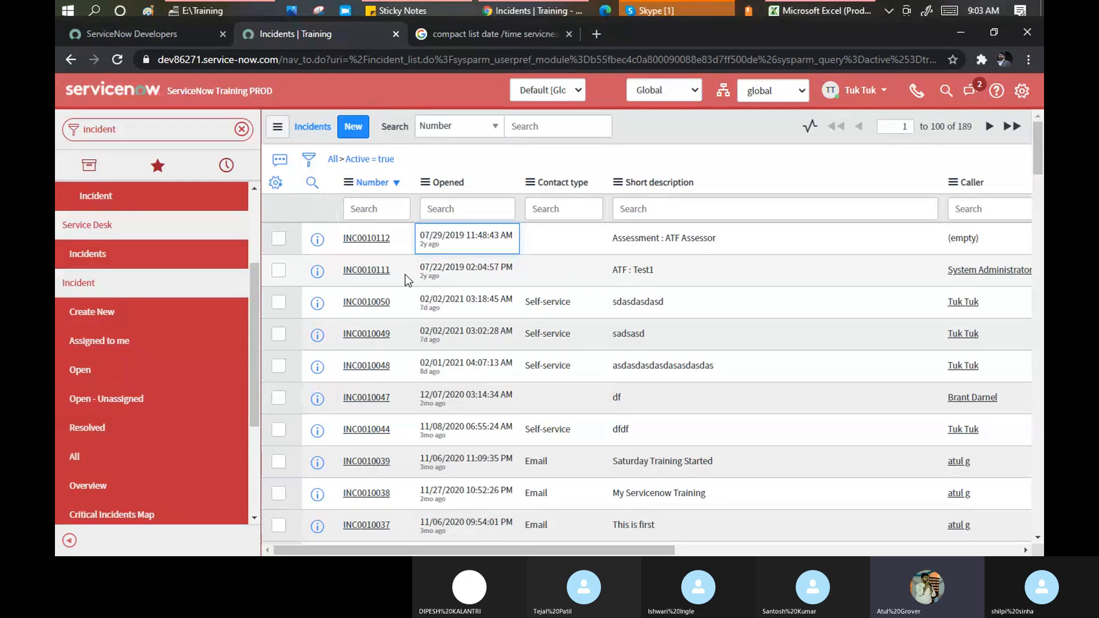
click(1021, 91)
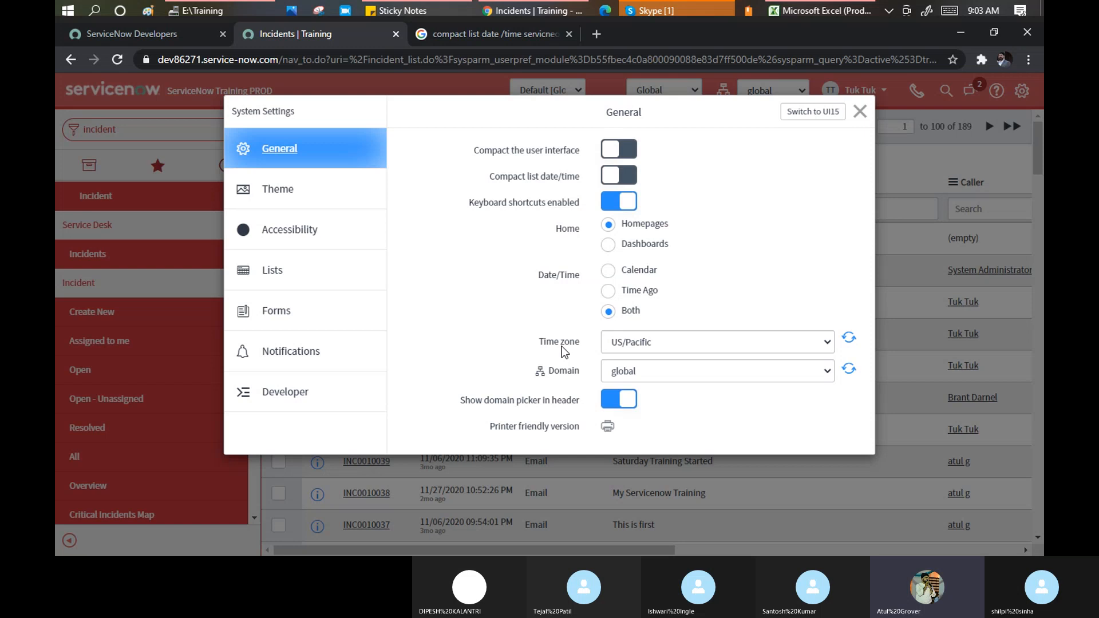
Set the System Settings time zone to GMT, reviewing the dropdown's other options
click(730, 341)
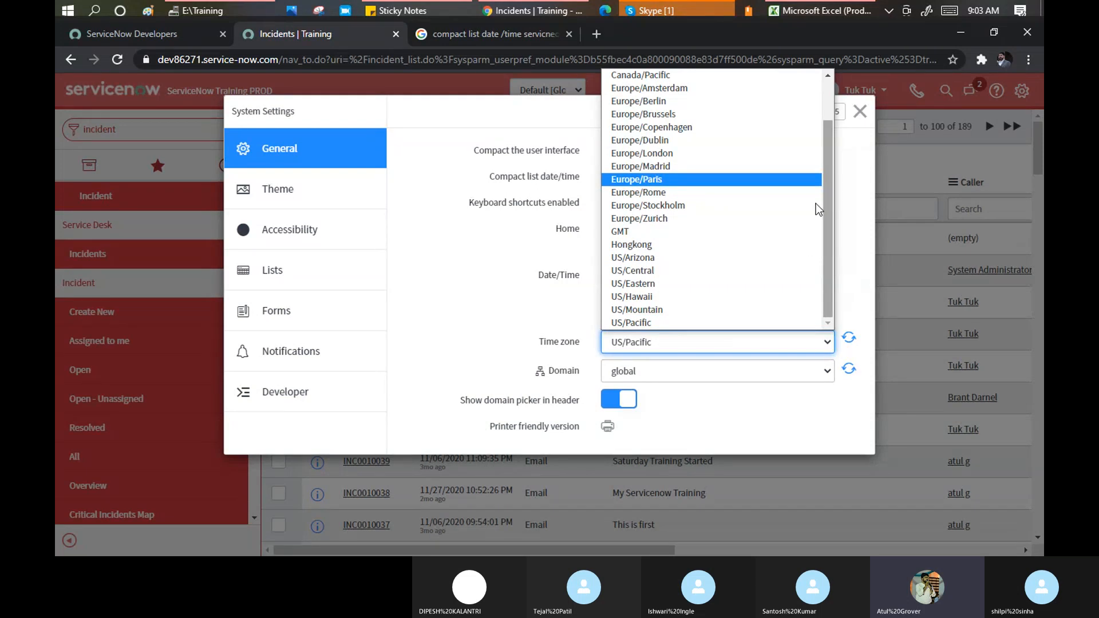
click(684, 231)
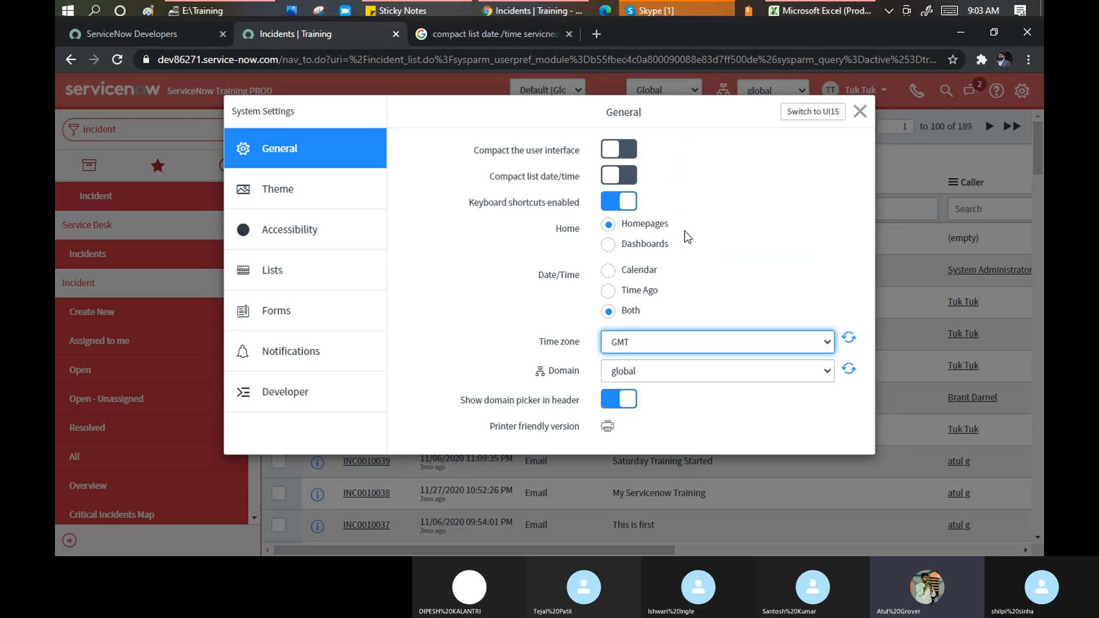
click(830, 341)
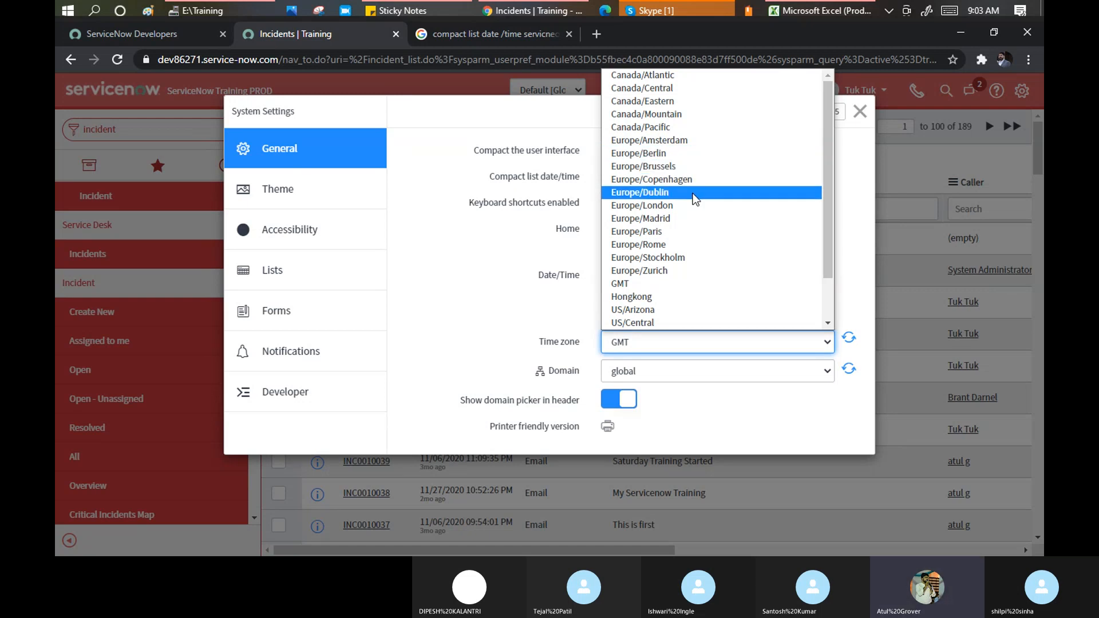
scroll(692, 211, down, 2)
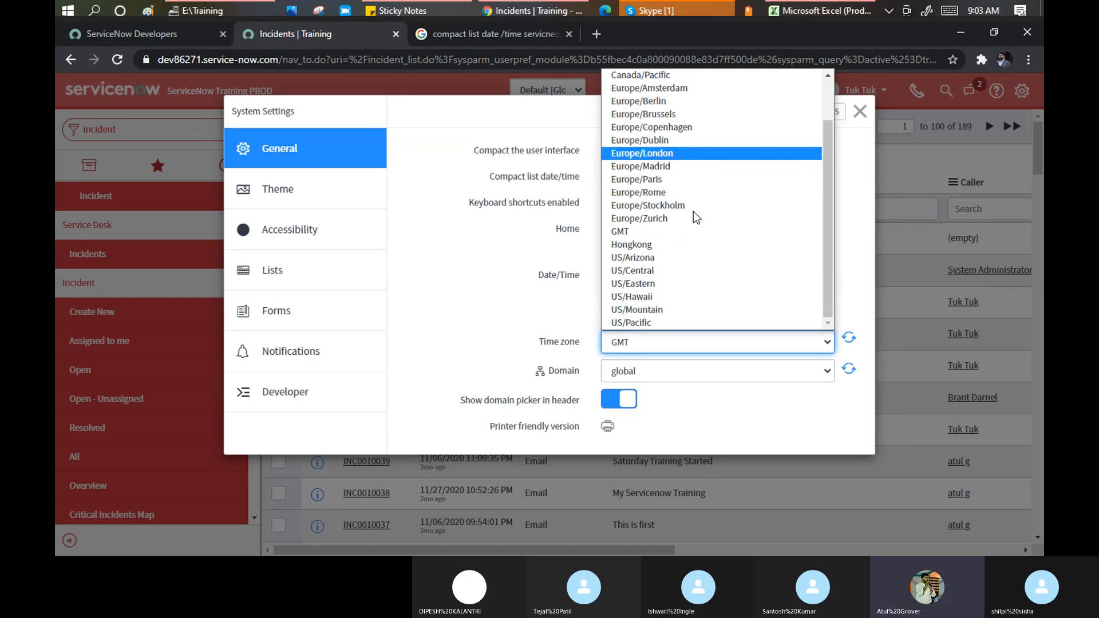
scroll(708, 279, up, 2)
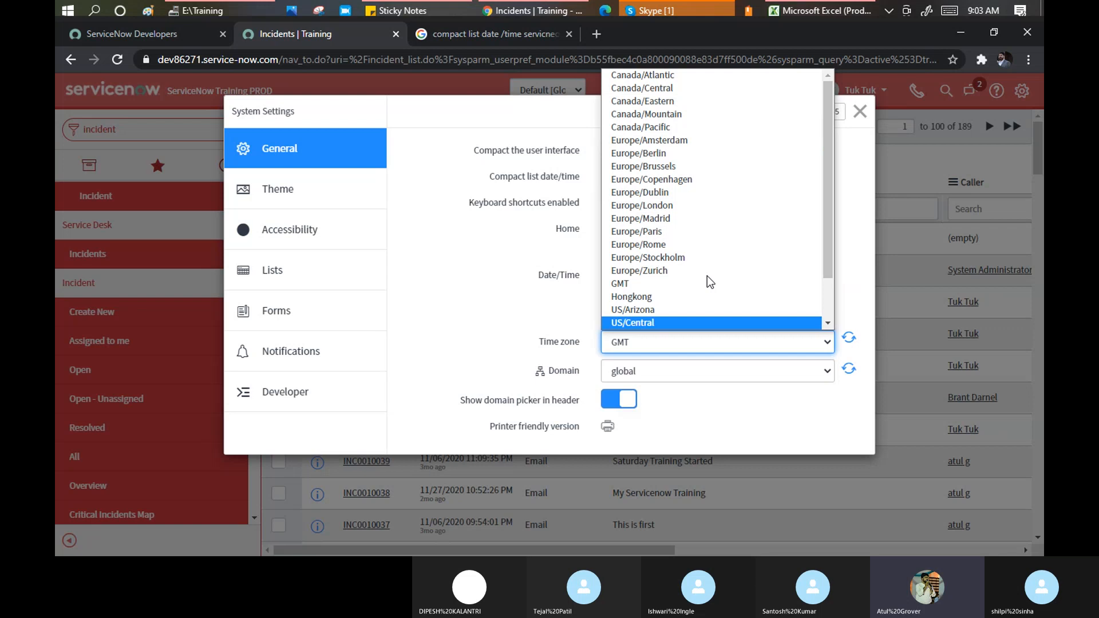
click(840, 180)
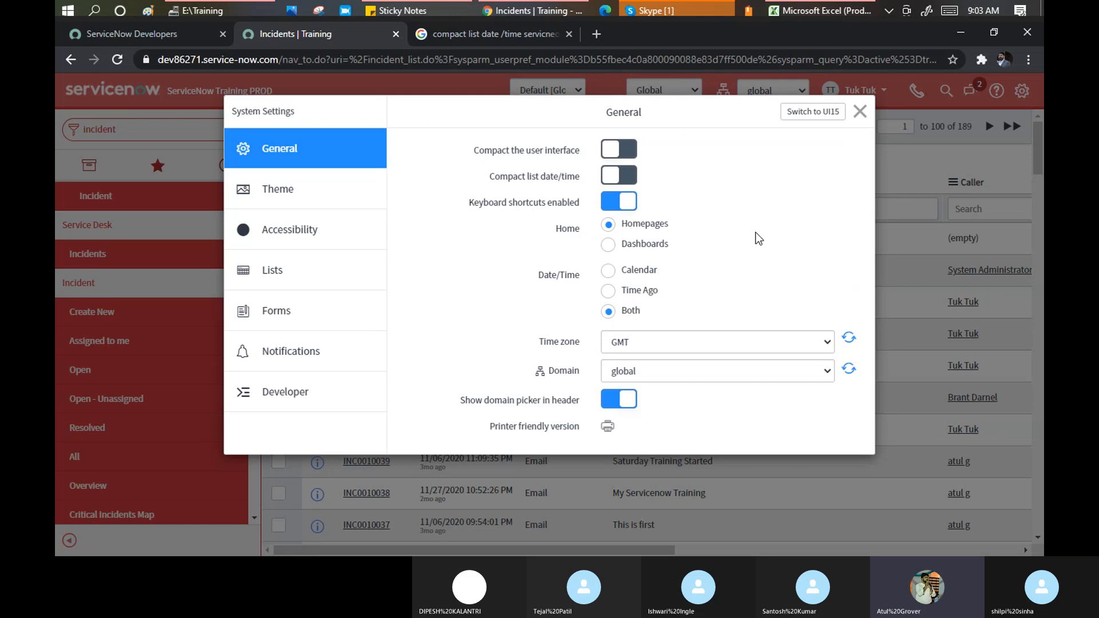
Close System Settings and open the current user's Profile page from the user menu
click(860, 113)
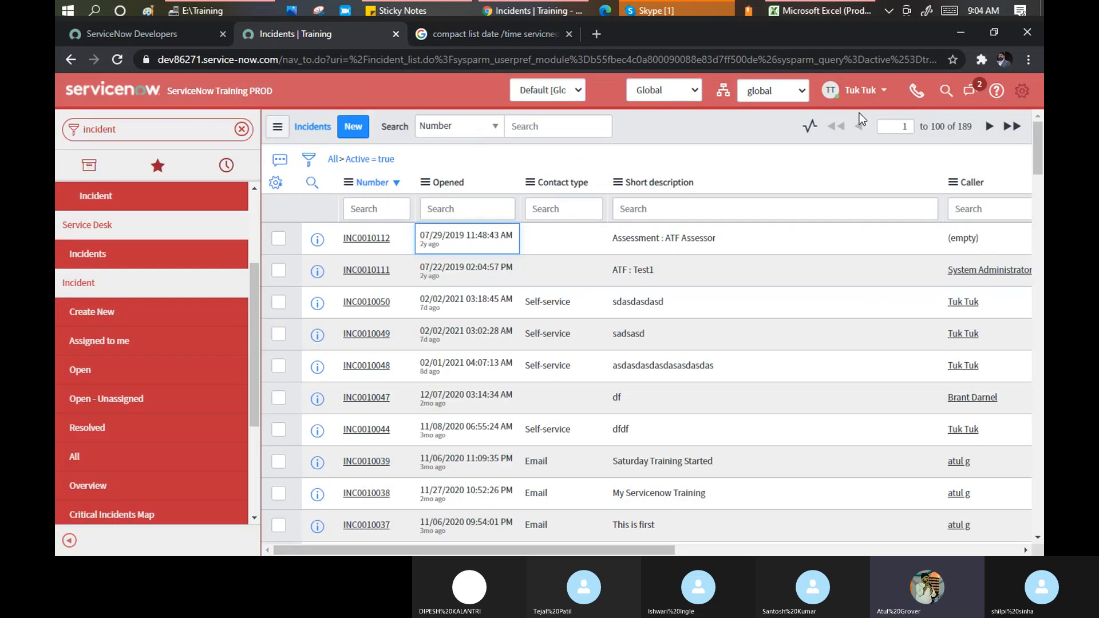
click(885, 92)
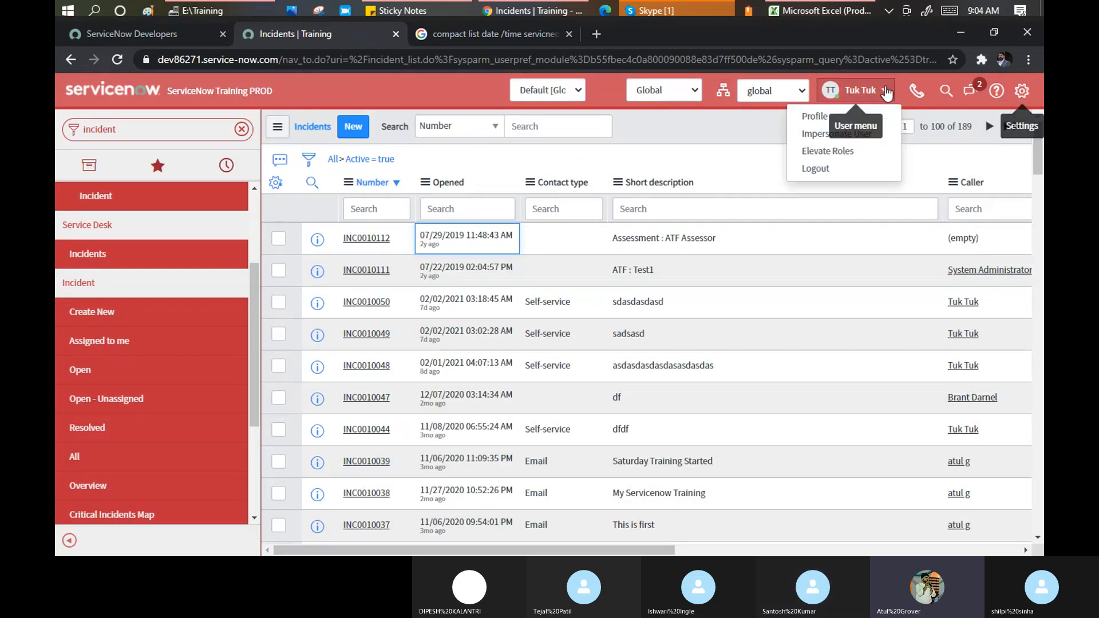
click(820, 117)
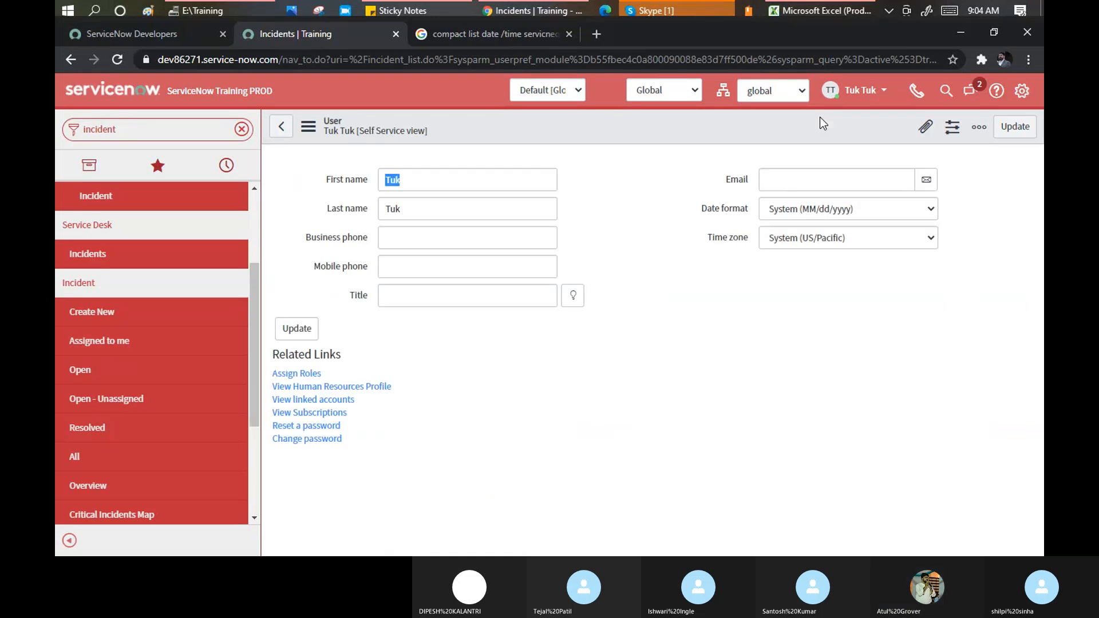
Open the profile's Time zone dropdown and scroll through the available time zones
click(799, 238)
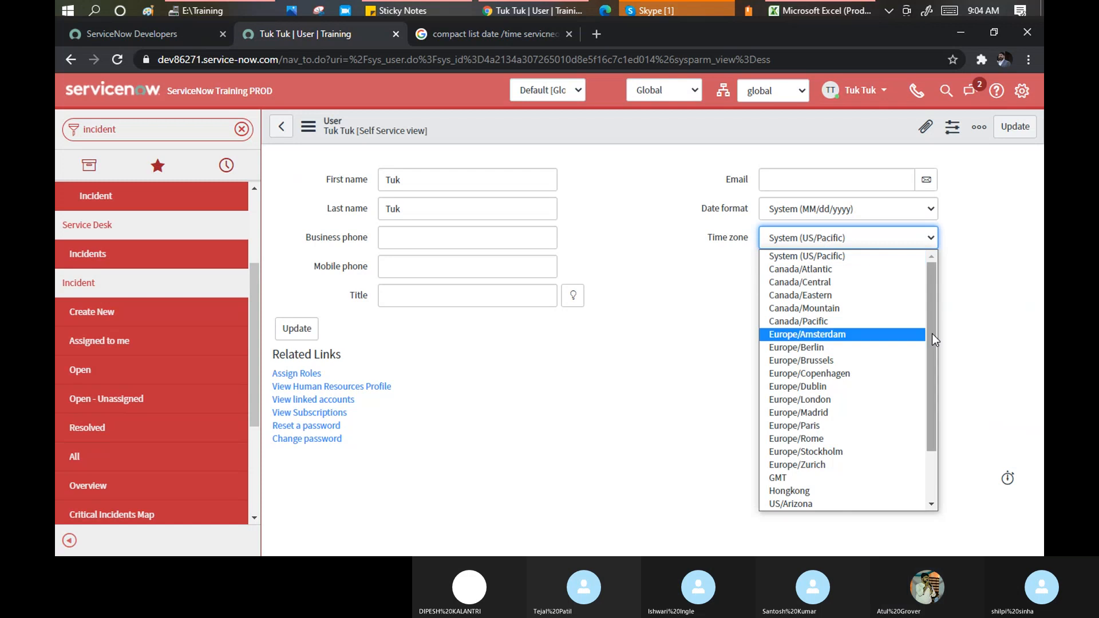
mouse_move(931, 273)
mouse_down()
mouse_move(939, 353)
mouse_move(926, 255)
mouse_up()
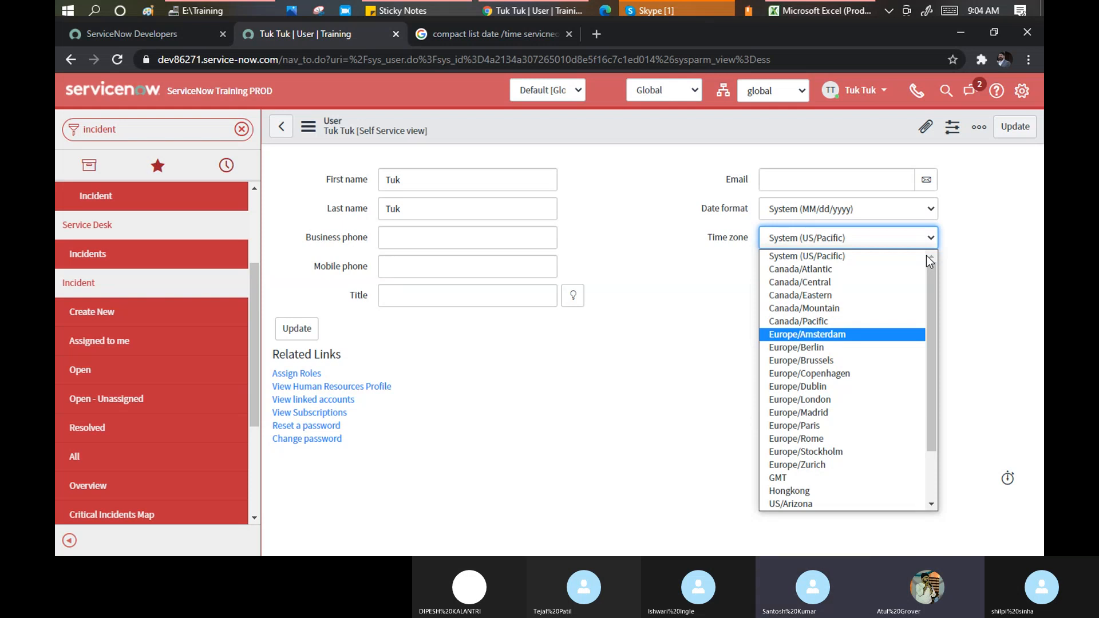
drag(931, 279, 932, 337)
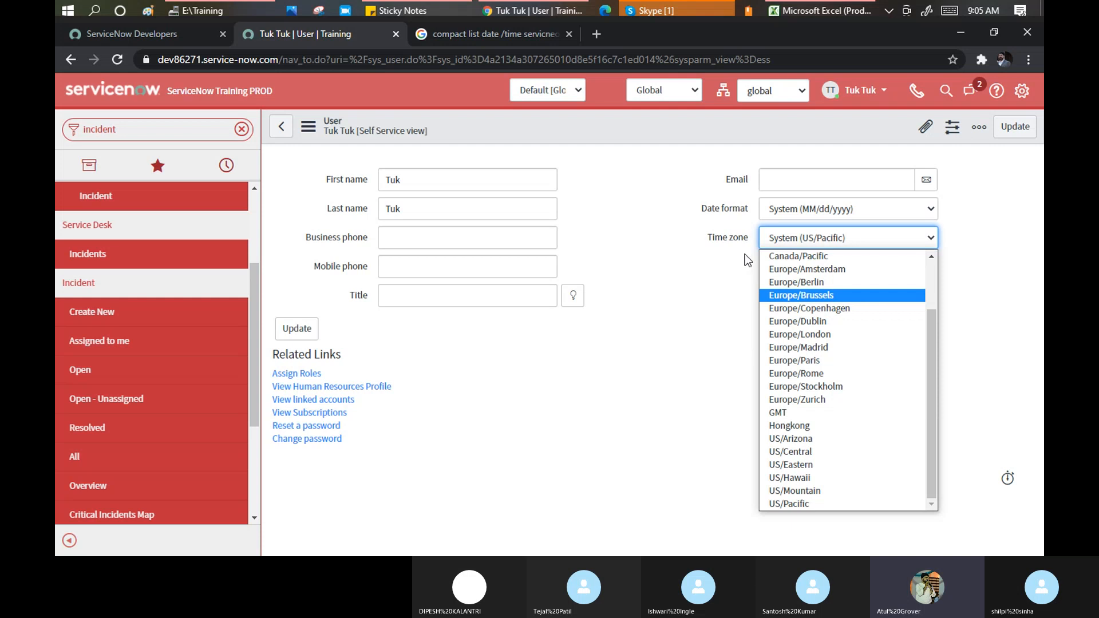
Leave the profile time zone unchanged and open System Settings on General, showing GMT and domain global
key(Up)
key(Up)
key(Up)
key(Up)
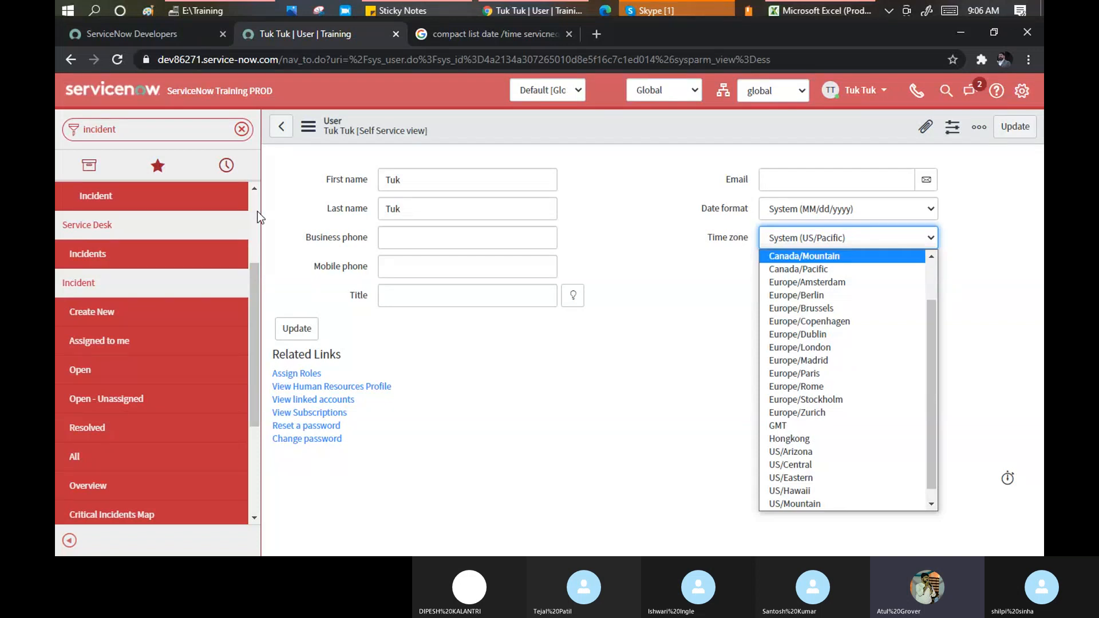
click(1022, 93)
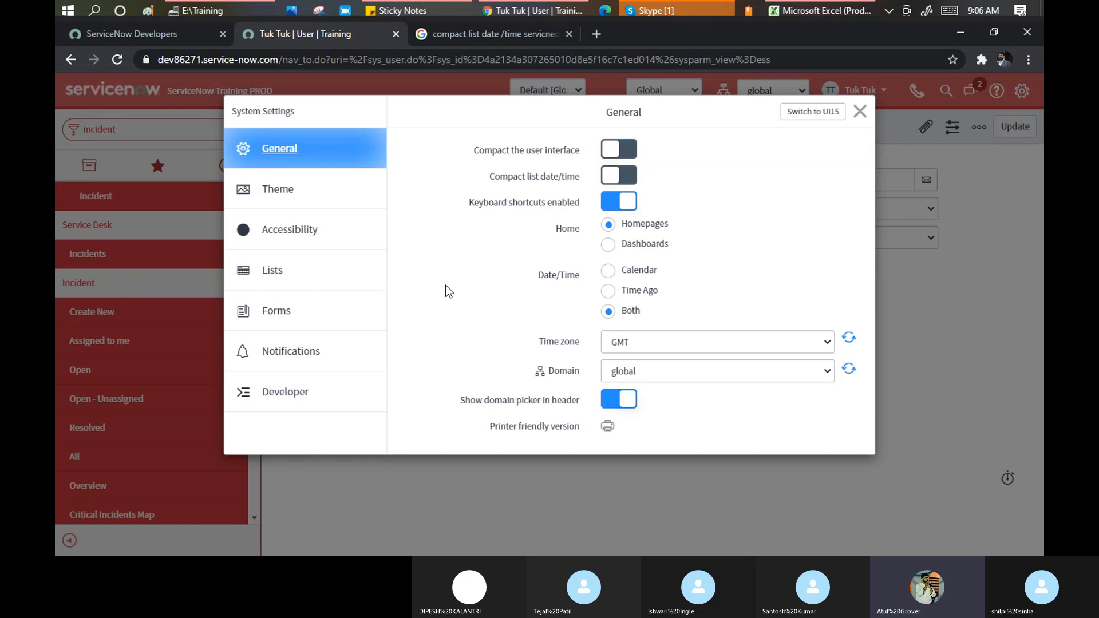
Review the Theme options, then switch System Settings to the Accessibility page
click(280, 194)
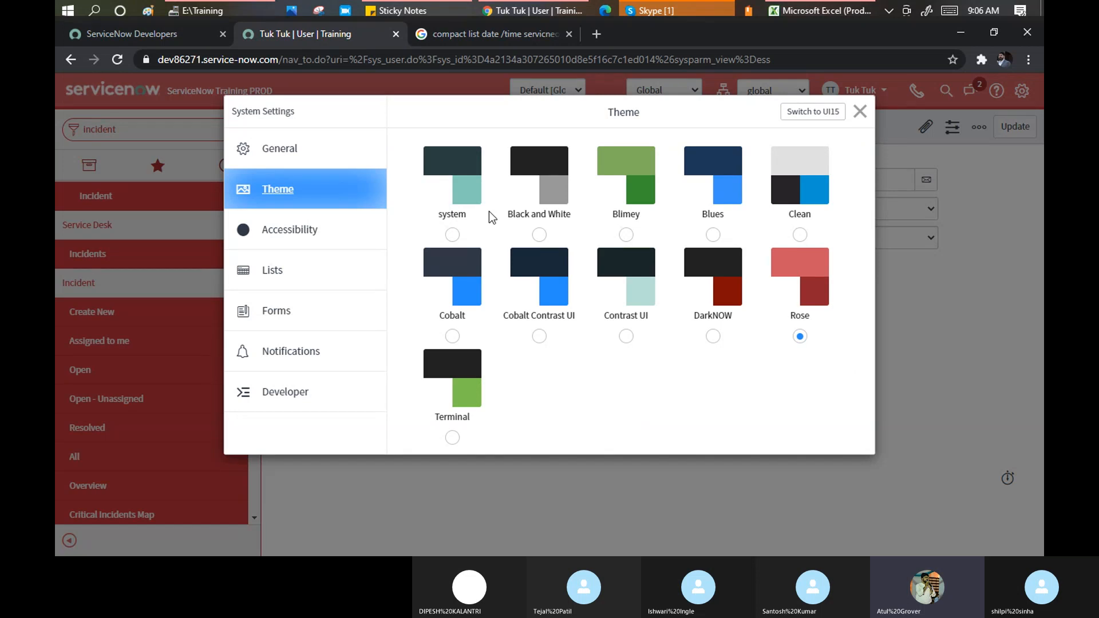
click(295, 235)
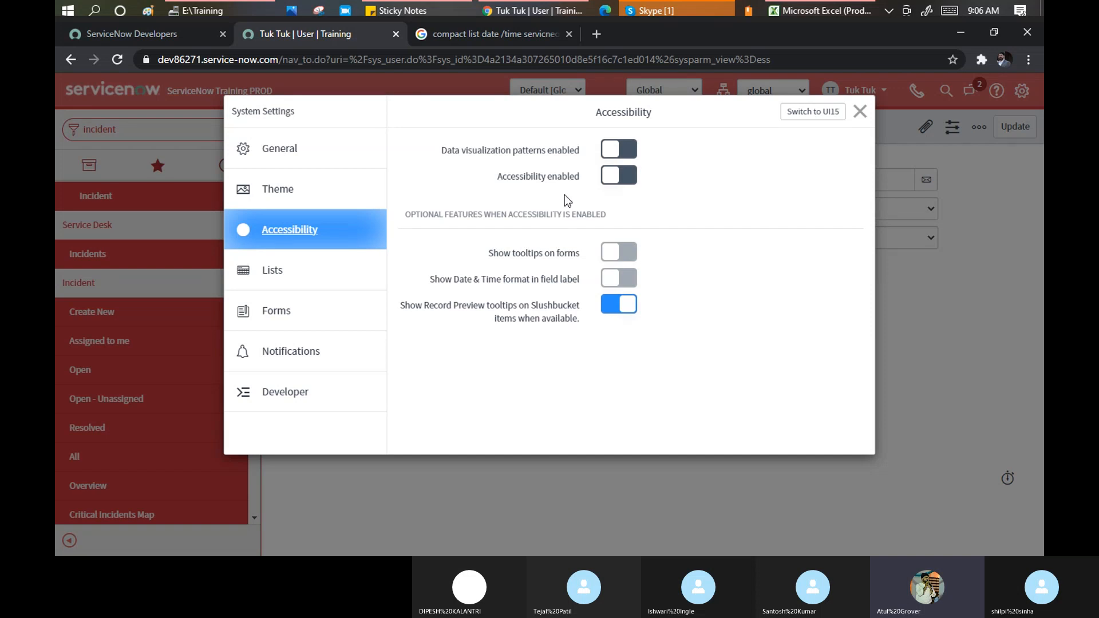
Turn on Data visualization patterns and Accessibility enabled, accepting each page reload prompt
click(634, 179)
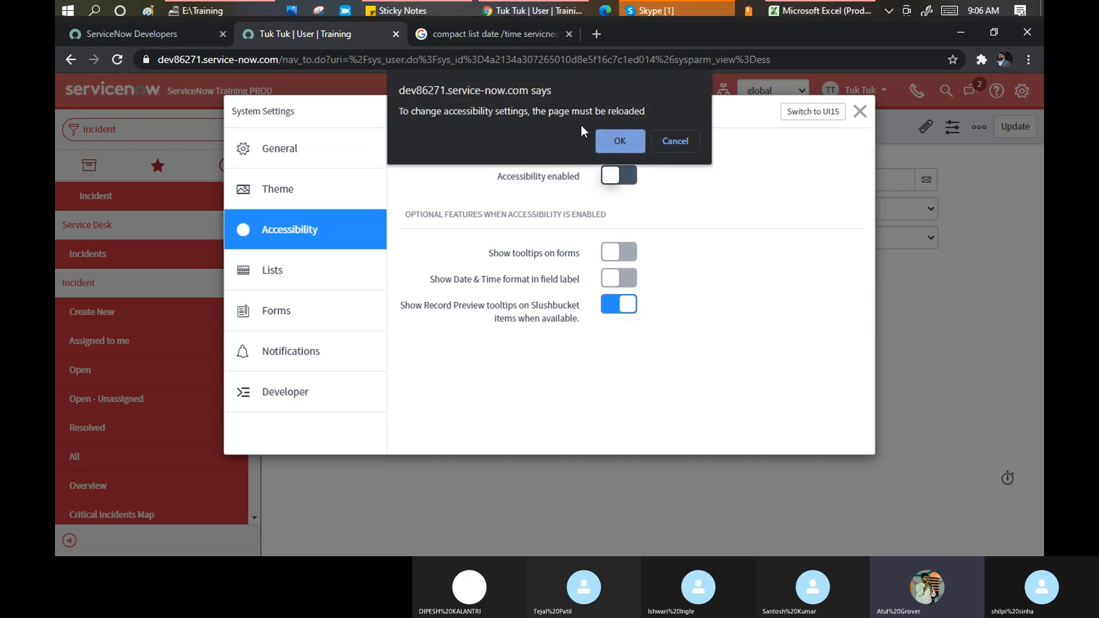
click(666, 140)
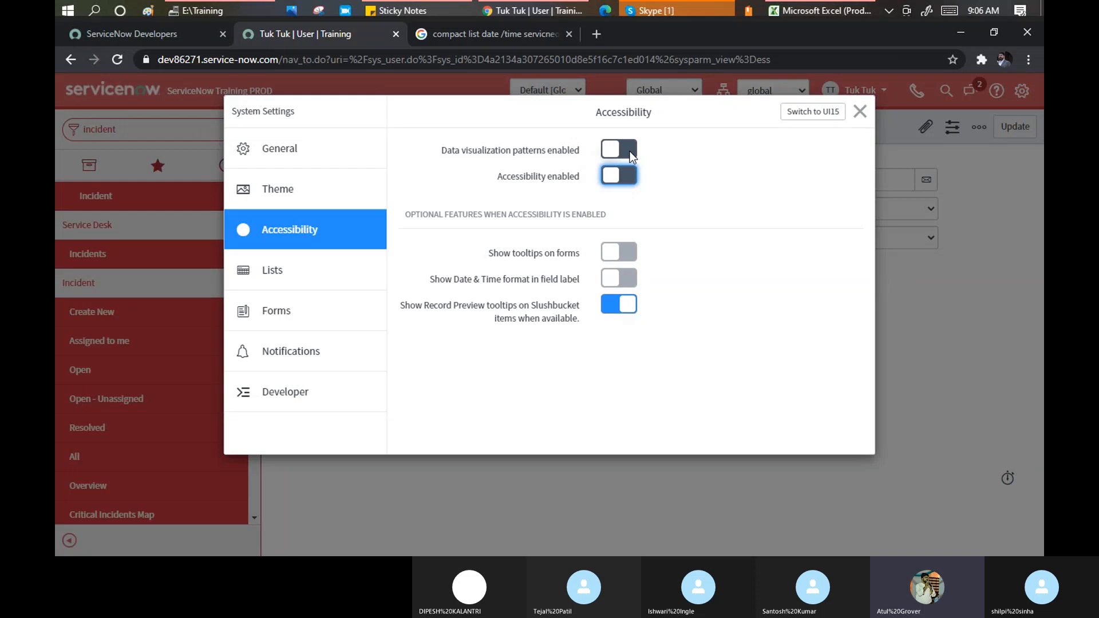
click(627, 149)
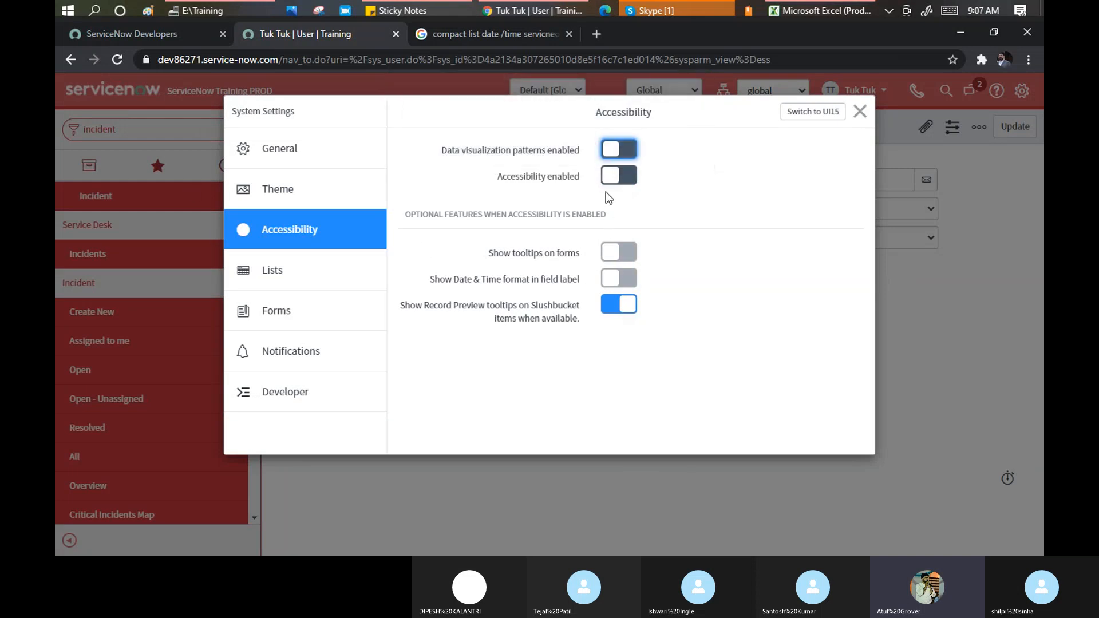
click(626, 257)
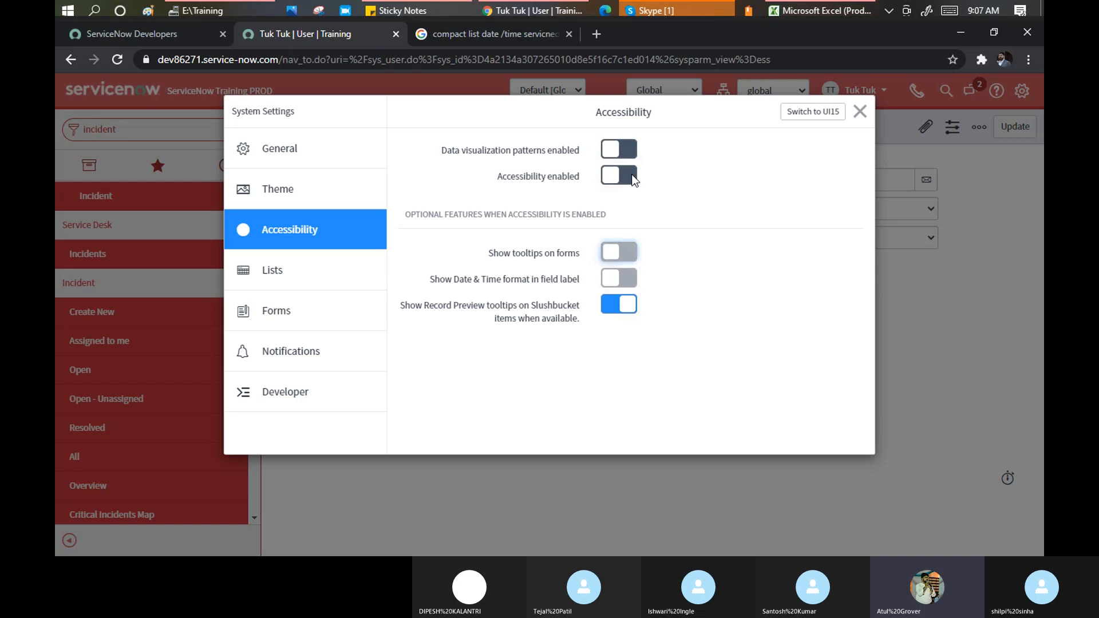
click(628, 149)
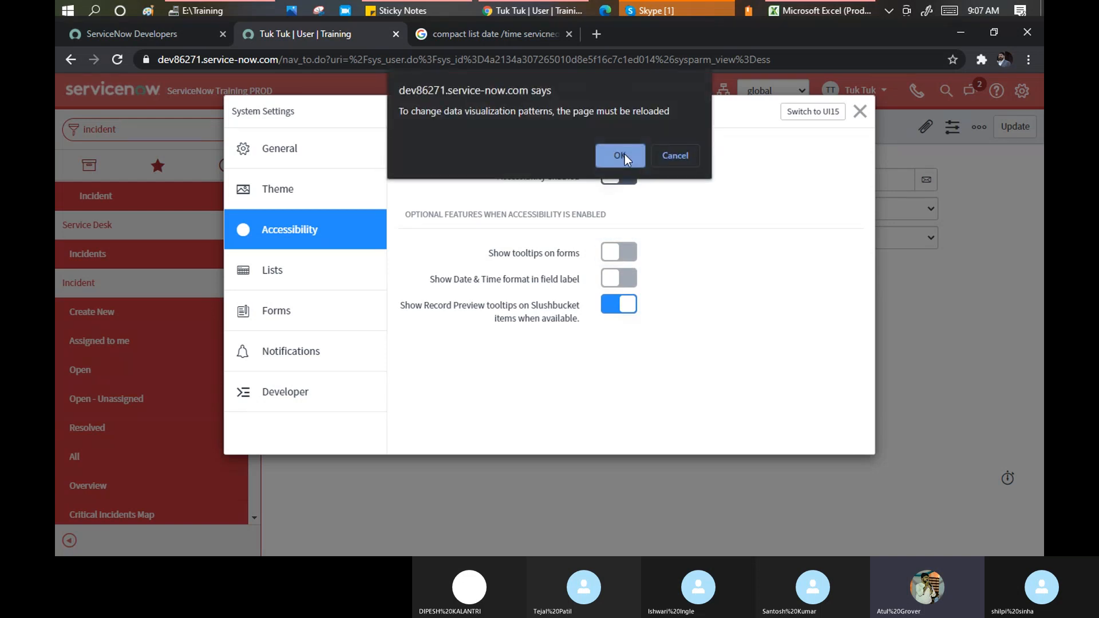
click(624, 153)
click(630, 174)
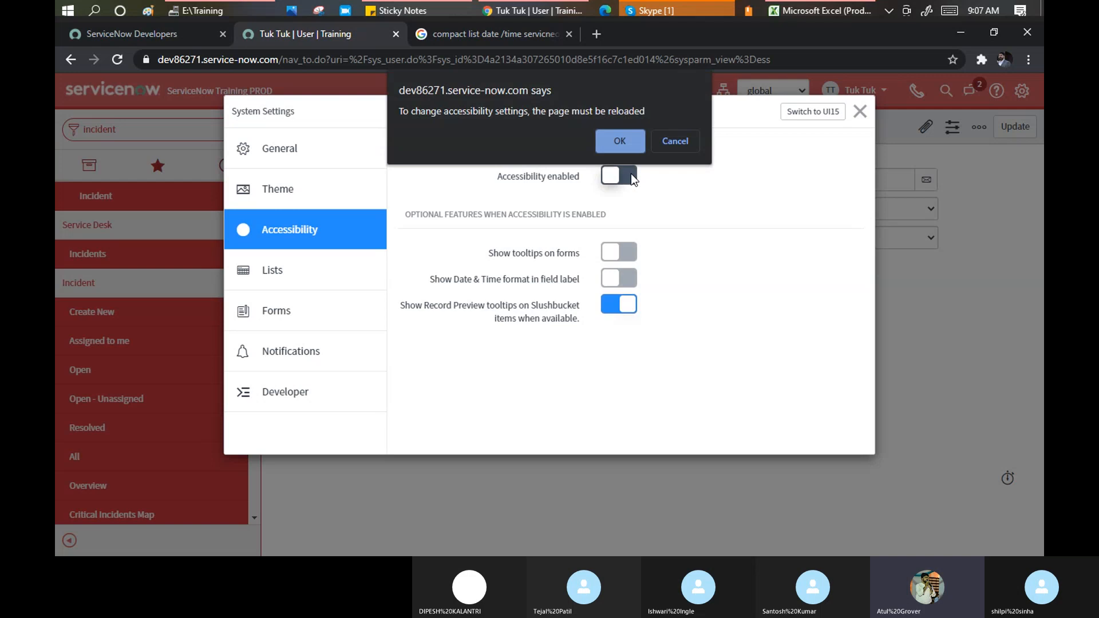
key(Return)
click(630, 248)
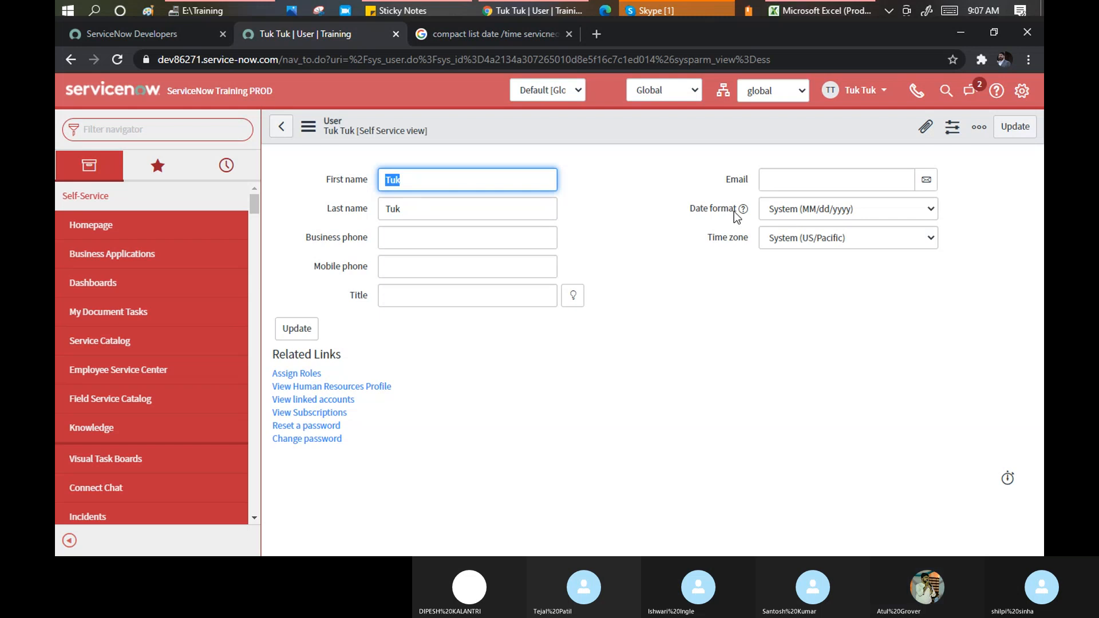
Check an option on the Accessibility page of System Settings, then close the dialog
mouse_move(744, 213)
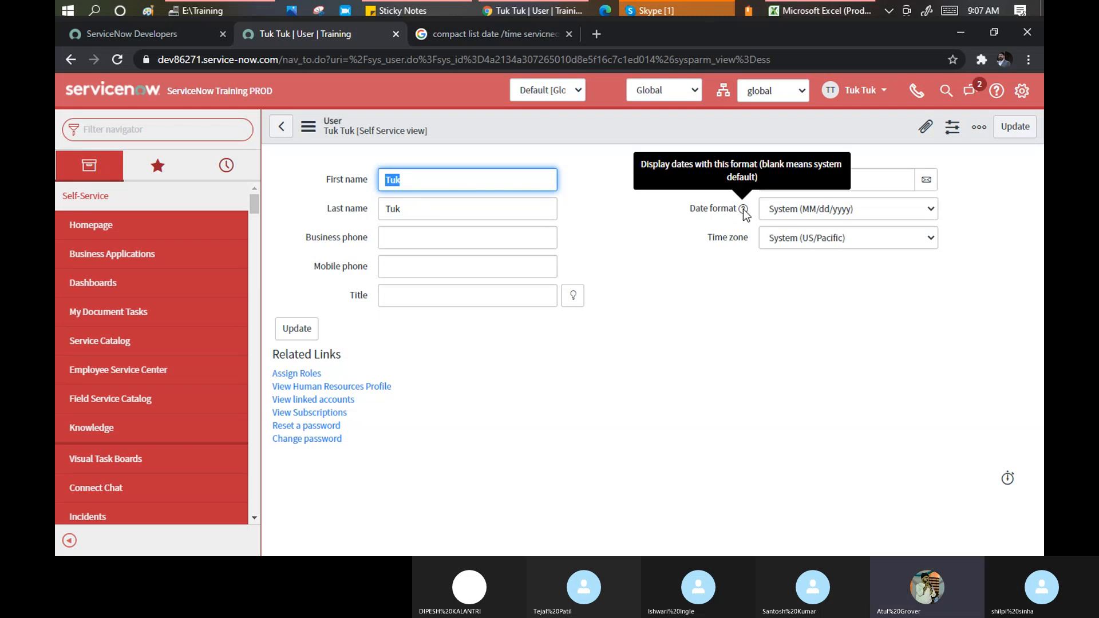
click(1020, 93)
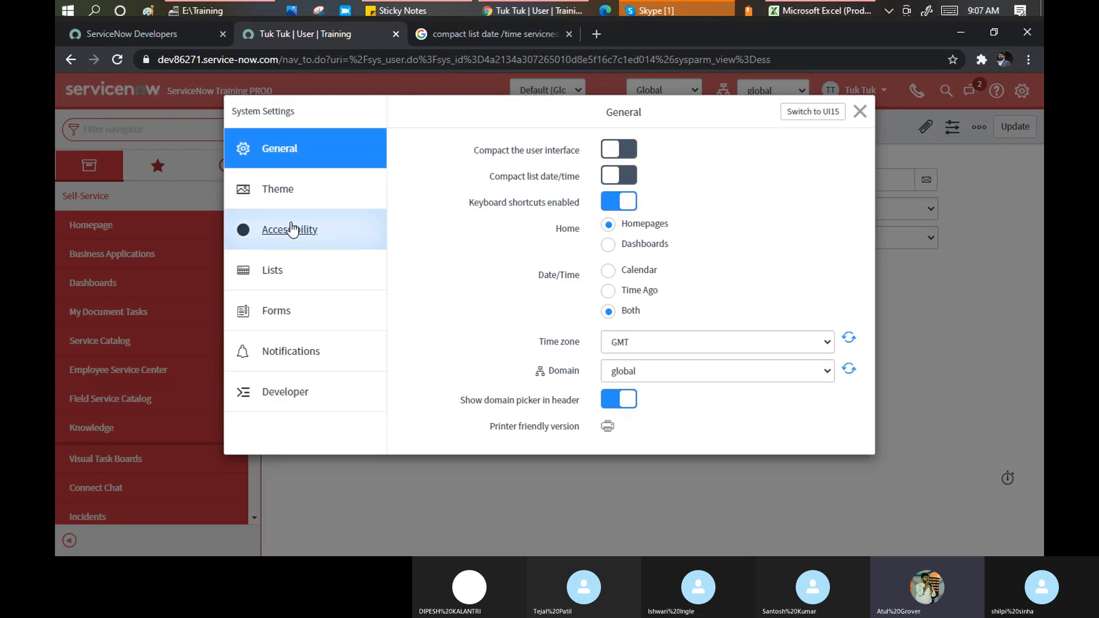
click(288, 229)
click(608, 304)
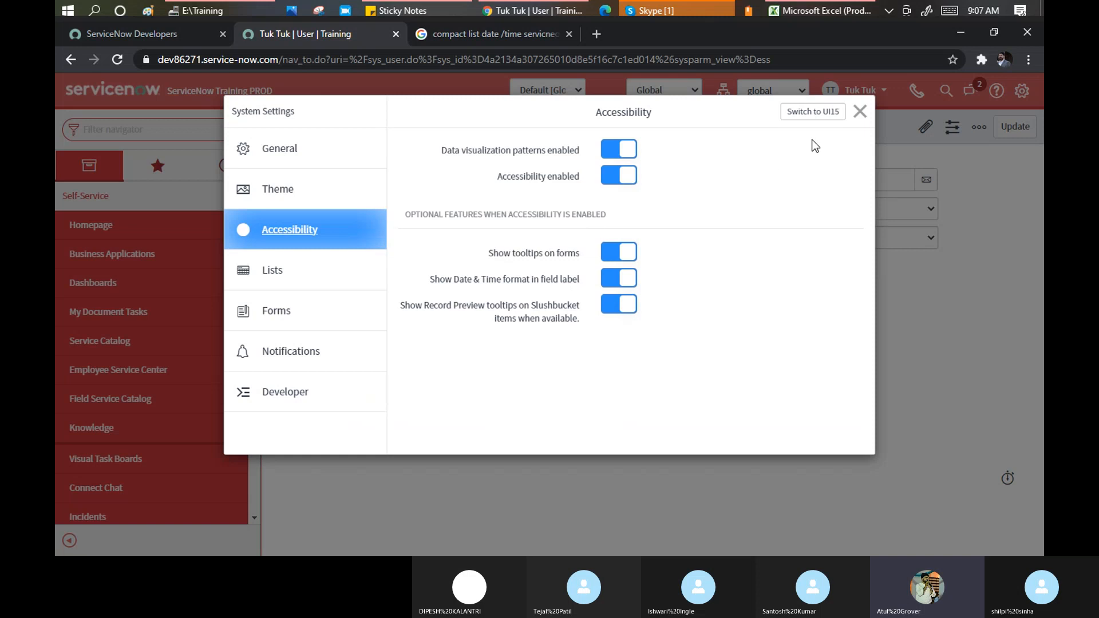
click(859, 112)
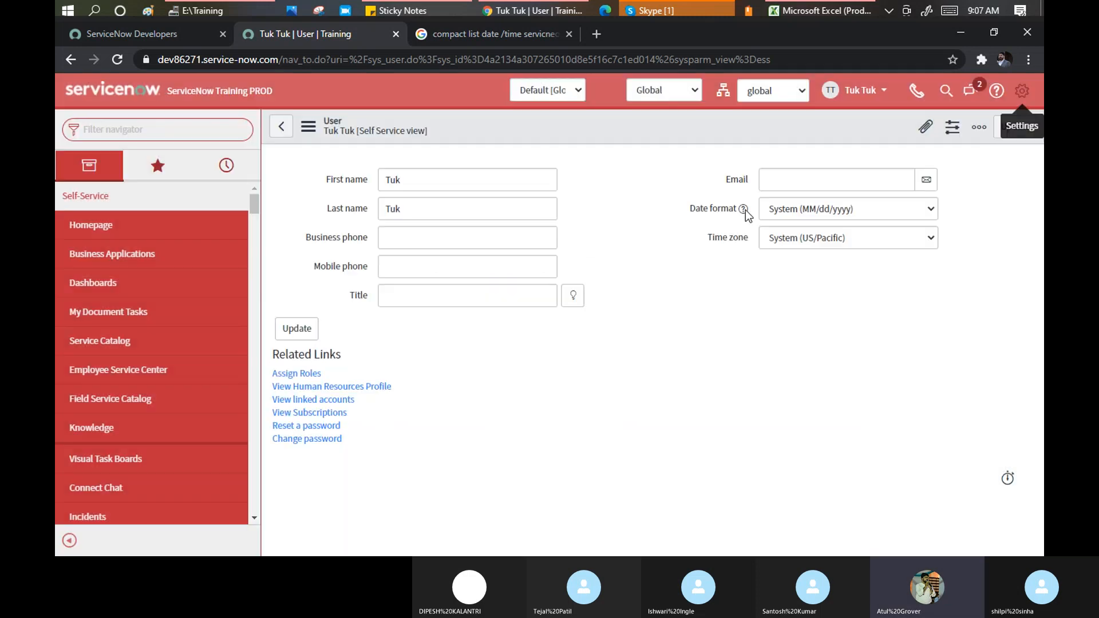
Turn off Show tooltips on forms in Accessibility and accept the reload prompts to apply it
mouse_move(747, 214)
click(1013, 91)
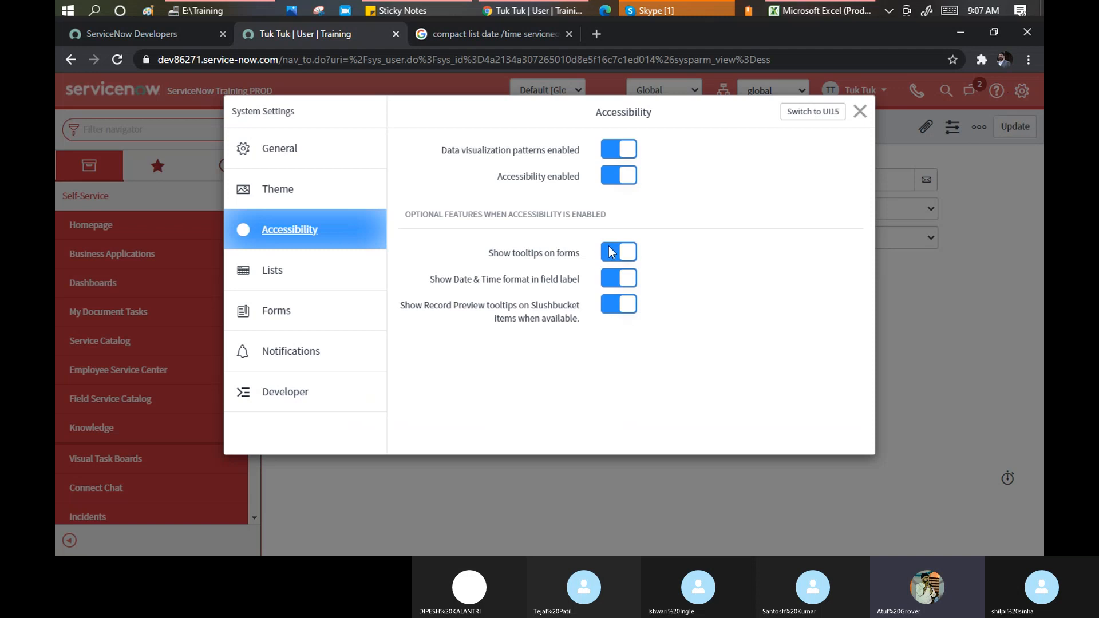
click(611, 279)
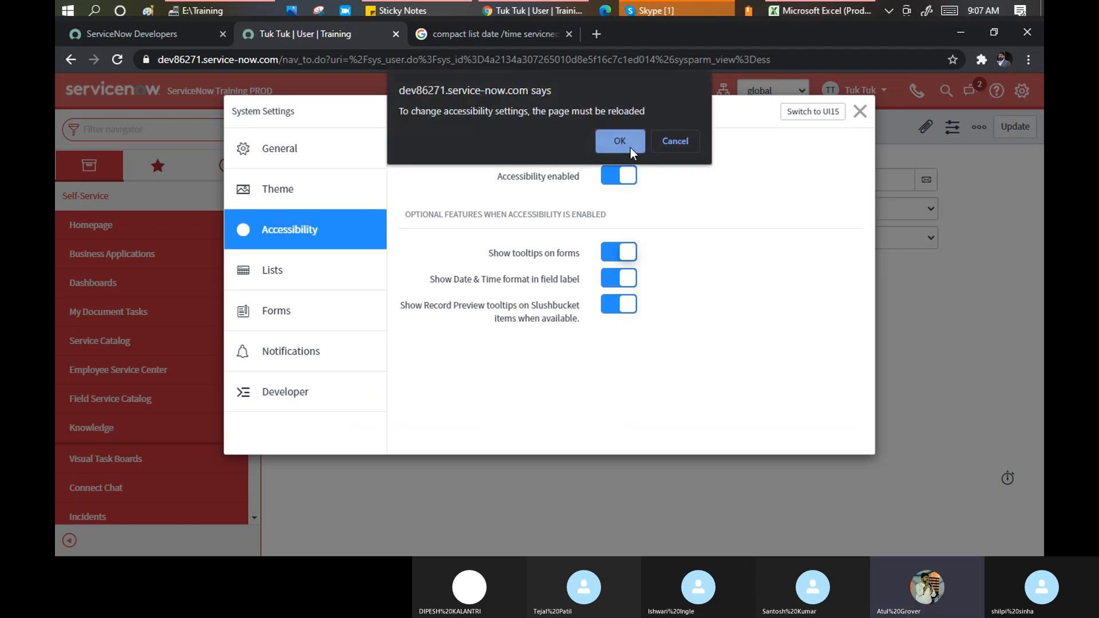
click(629, 147)
click(610, 244)
click(614, 276)
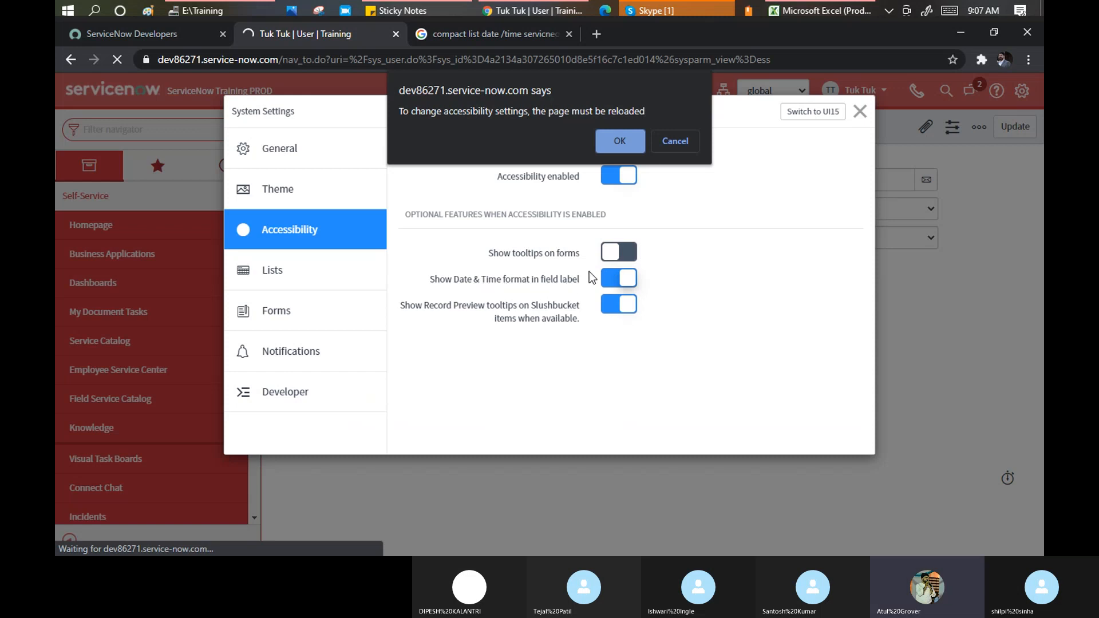
click(621, 142)
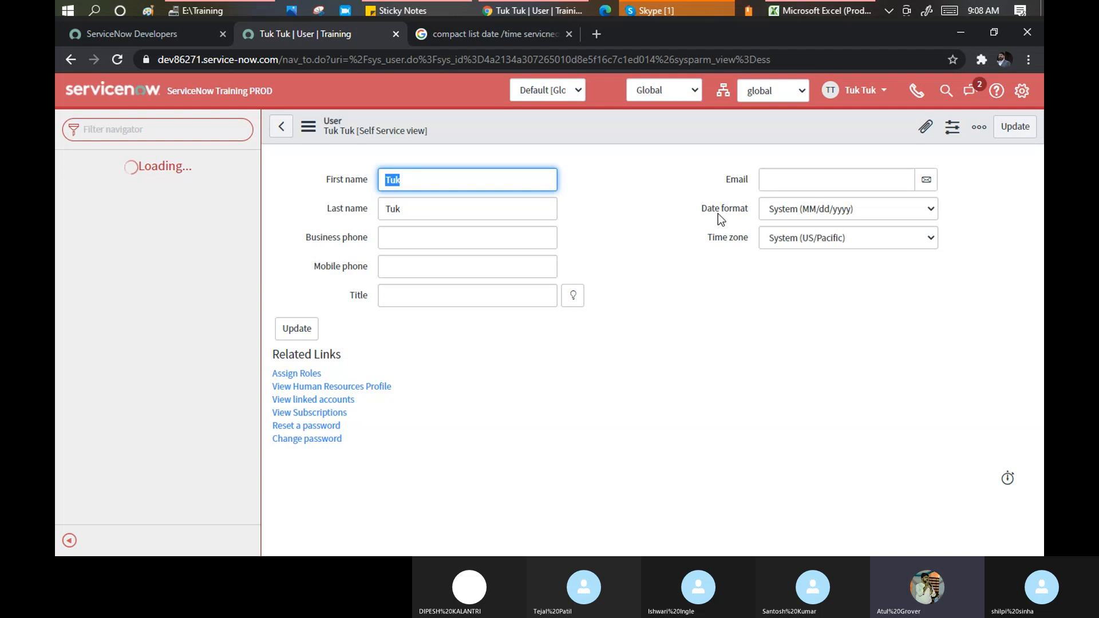
Flip the Data visualization patterns and Accessibility toggles again, accepting both reload prompts
click(930, 211)
click(929, 208)
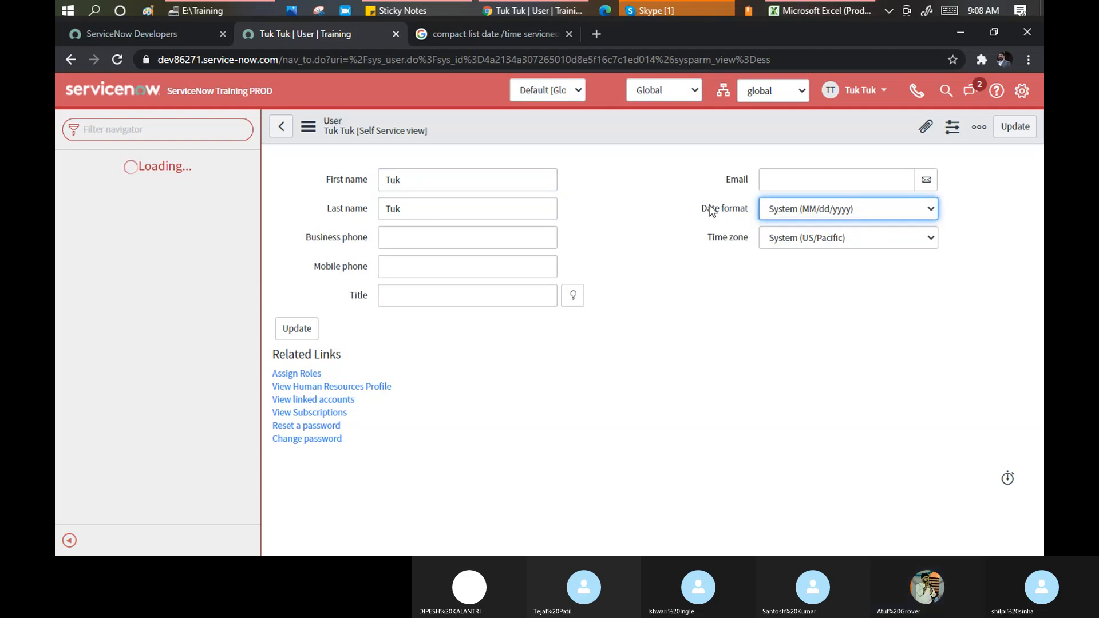
click(1022, 91)
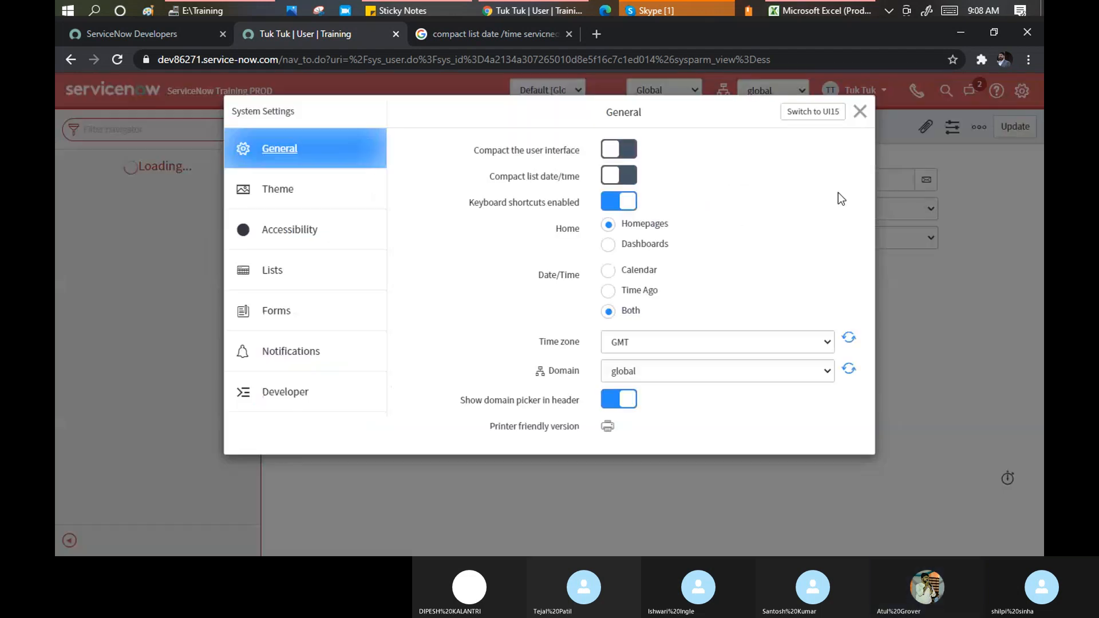
click(300, 234)
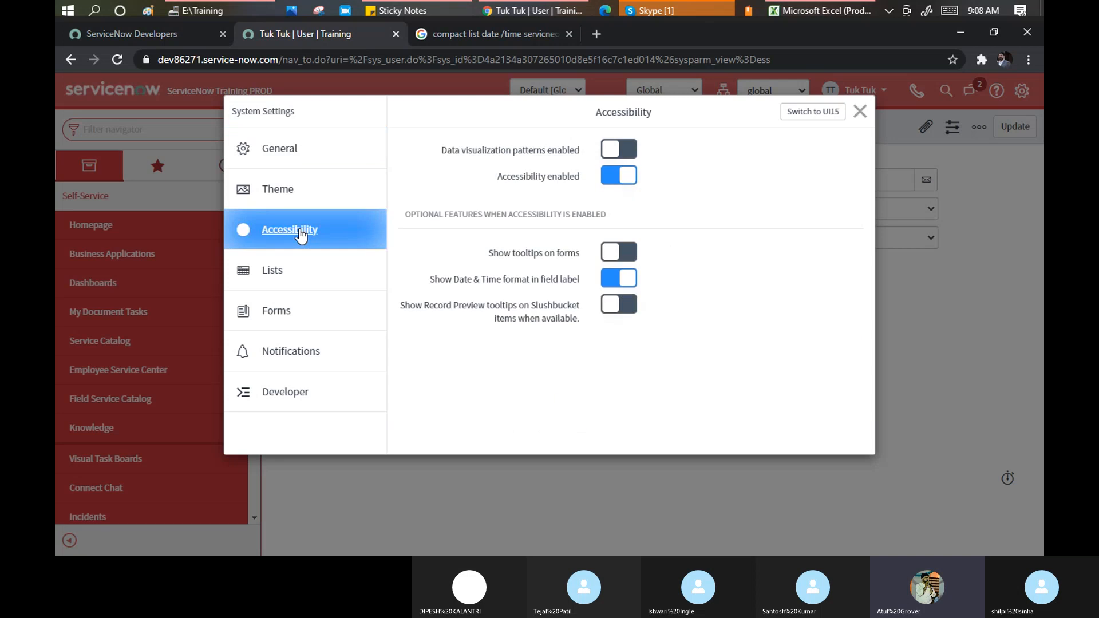
click(612, 174)
key(Return)
click(609, 177)
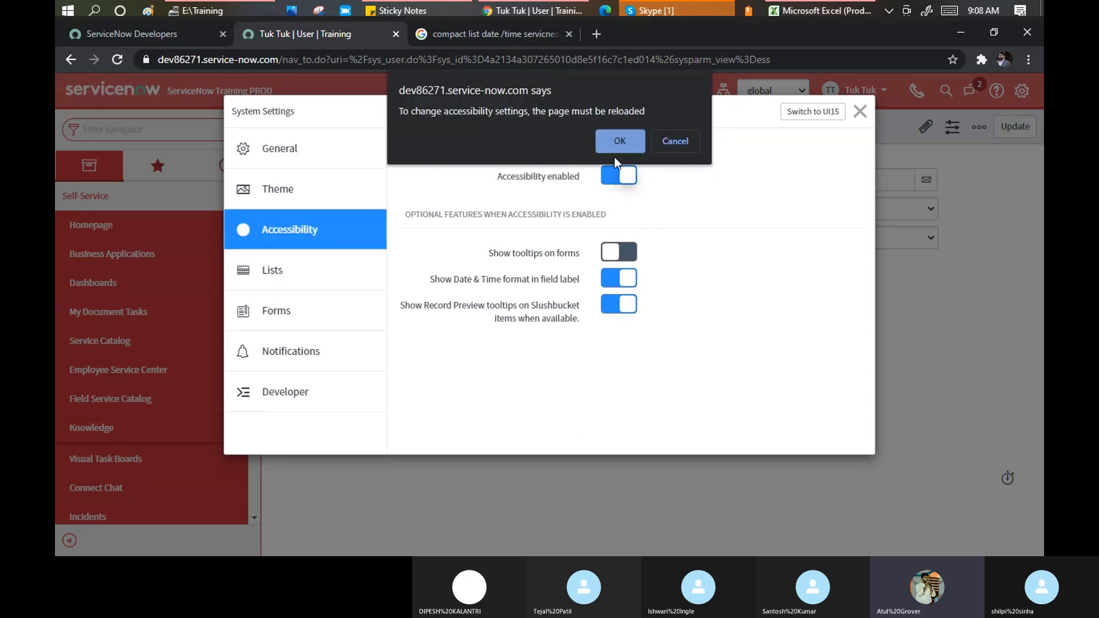
click(617, 141)
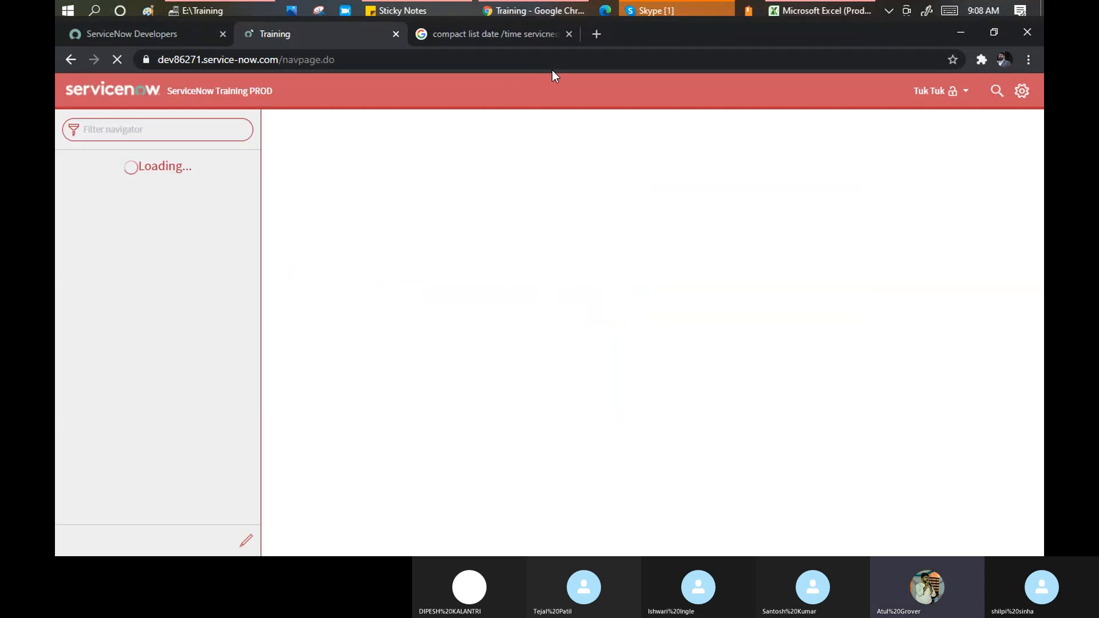
Check the Lists page of System Settings, where long-text wrapping is off, then close it
click(1019, 94)
click(265, 270)
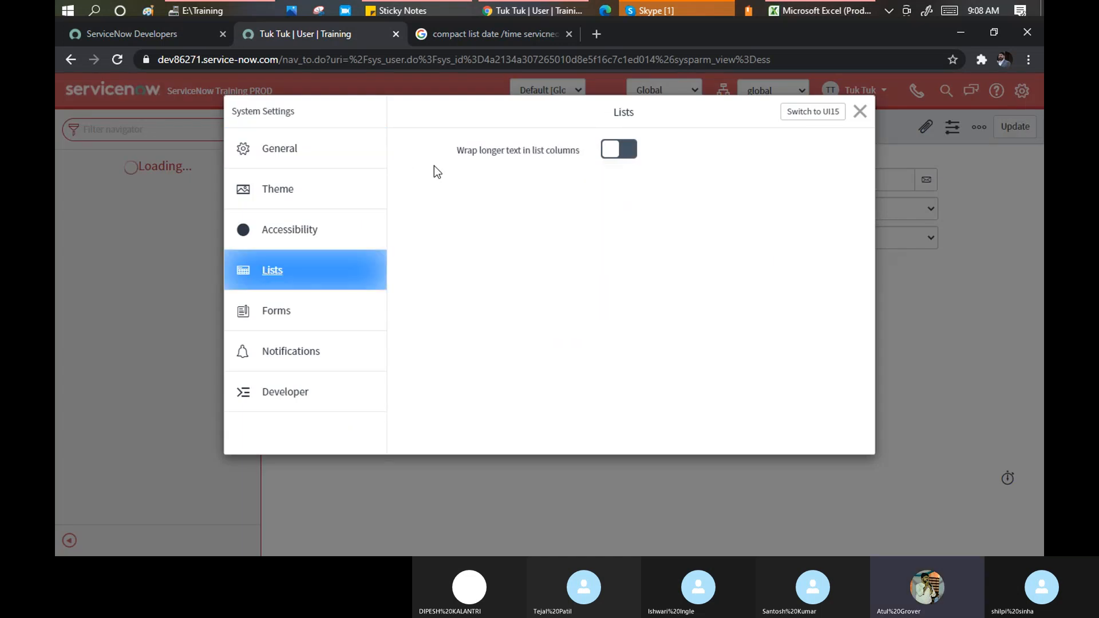
click(860, 112)
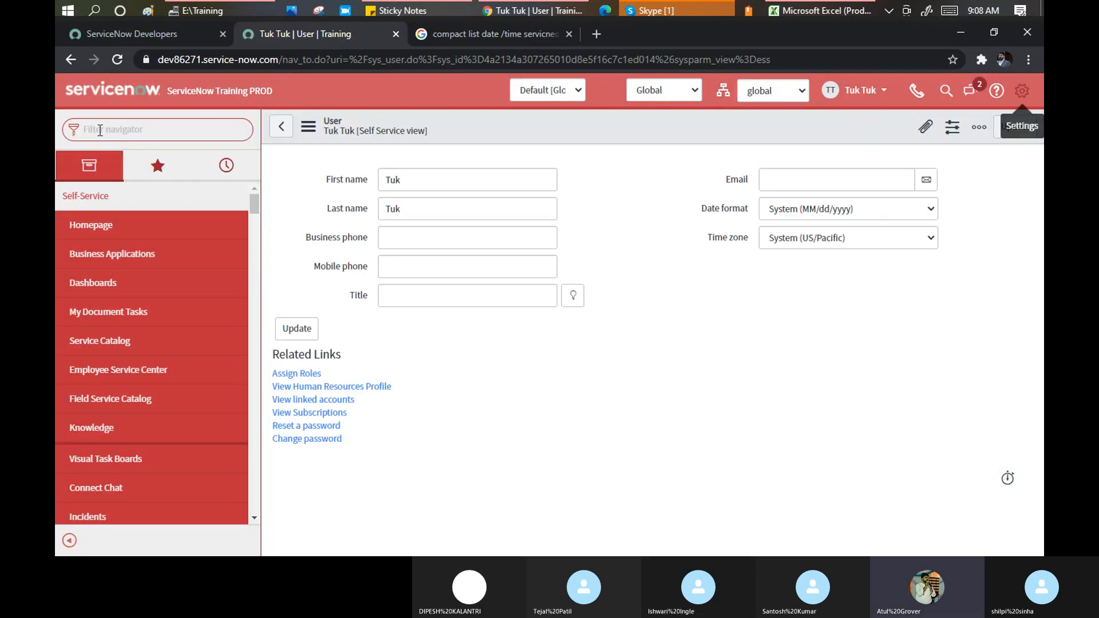
Filter the navigator for 'incident' and open the Open incidents list
click(100, 130)
text(in)
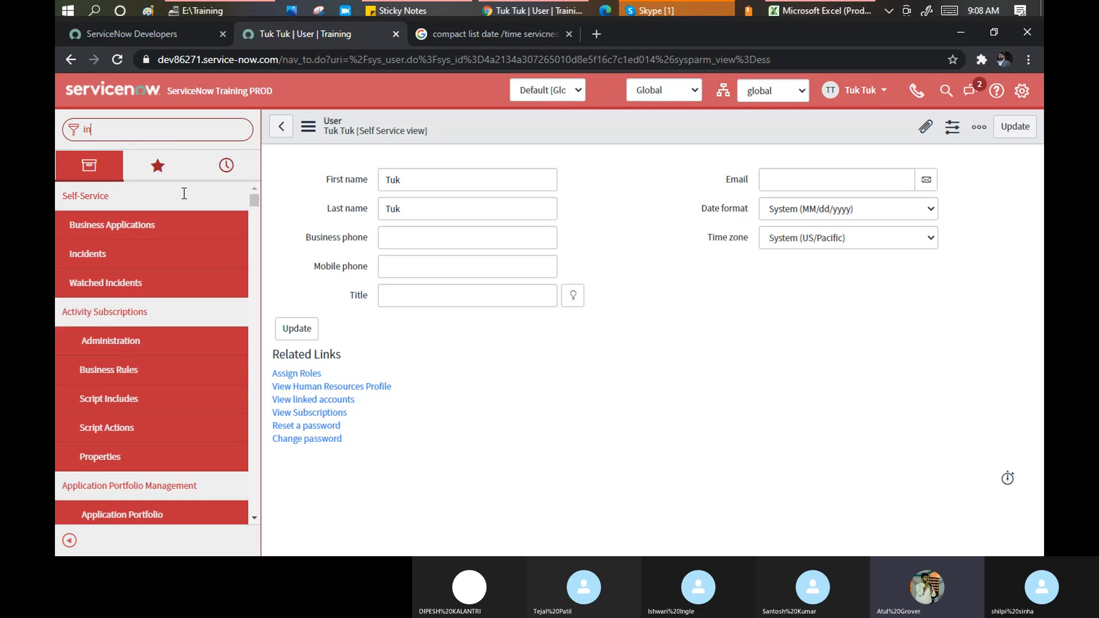
text(cident)
scroll(122, 348, down, 2)
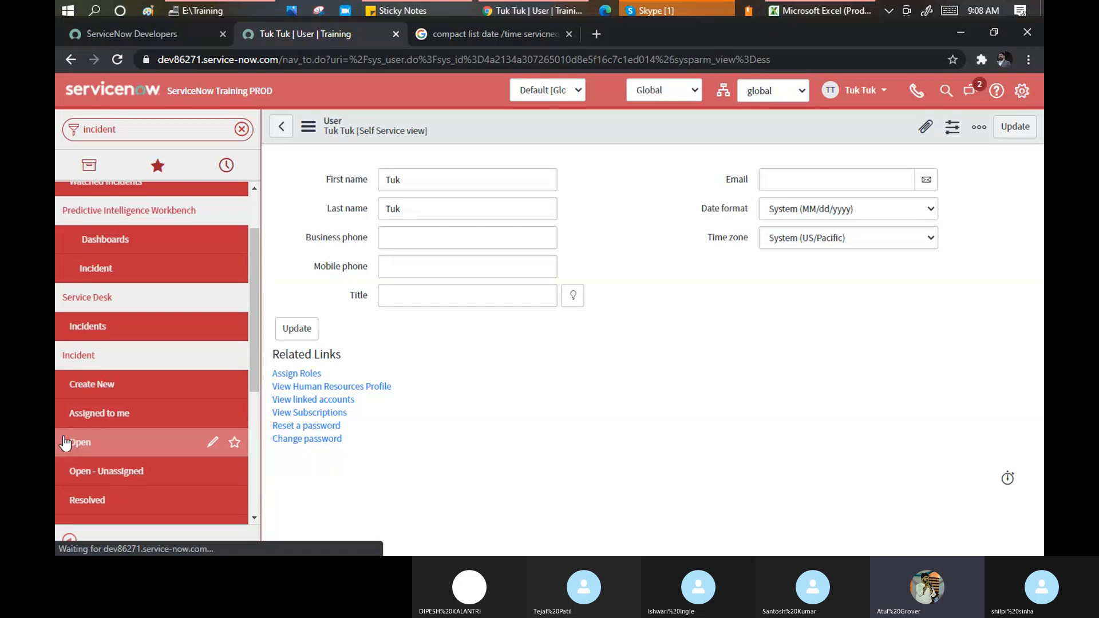
click(72, 444)
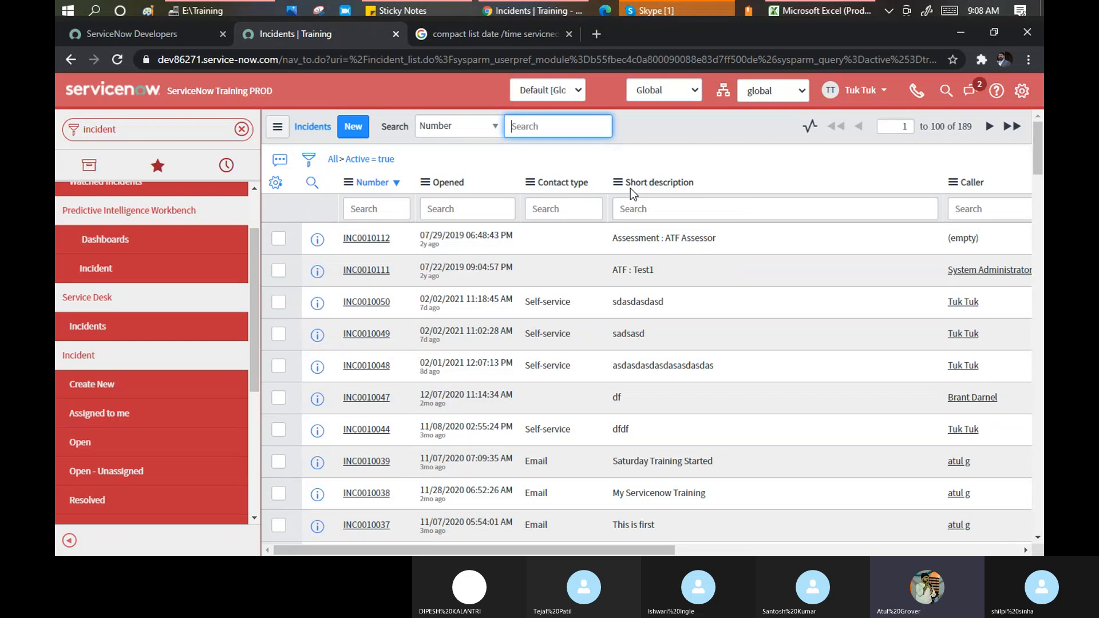
Highlight INC0006911's cut-off short description and bring up System Settings on Lists
scroll(764, 239, down, 5)
scroll(764, 239, down, 15)
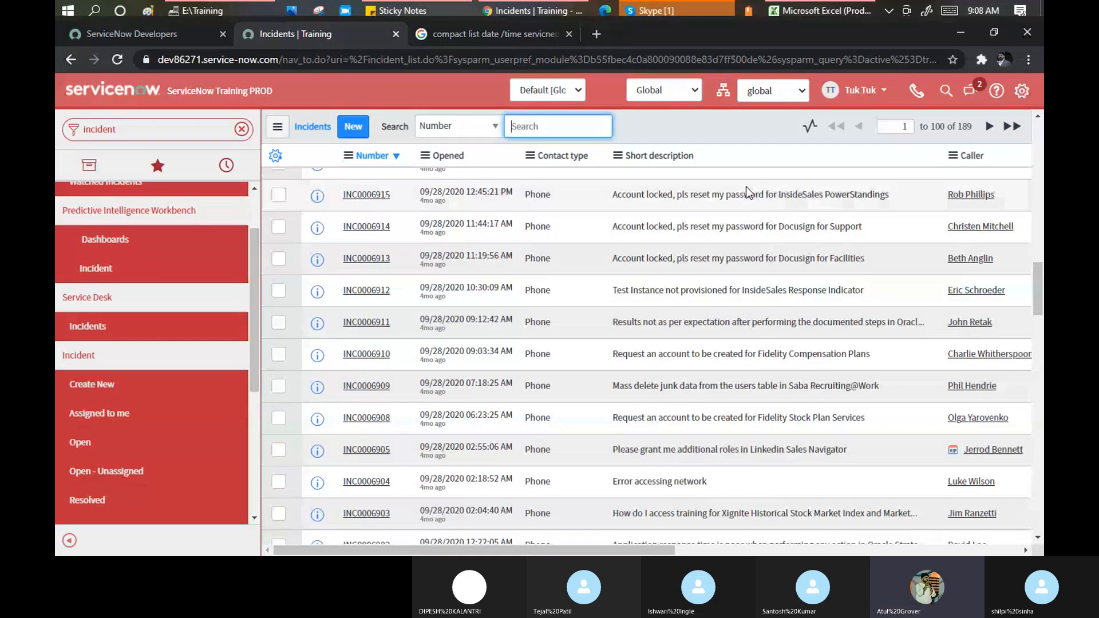
drag(616, 318, 928, 326)
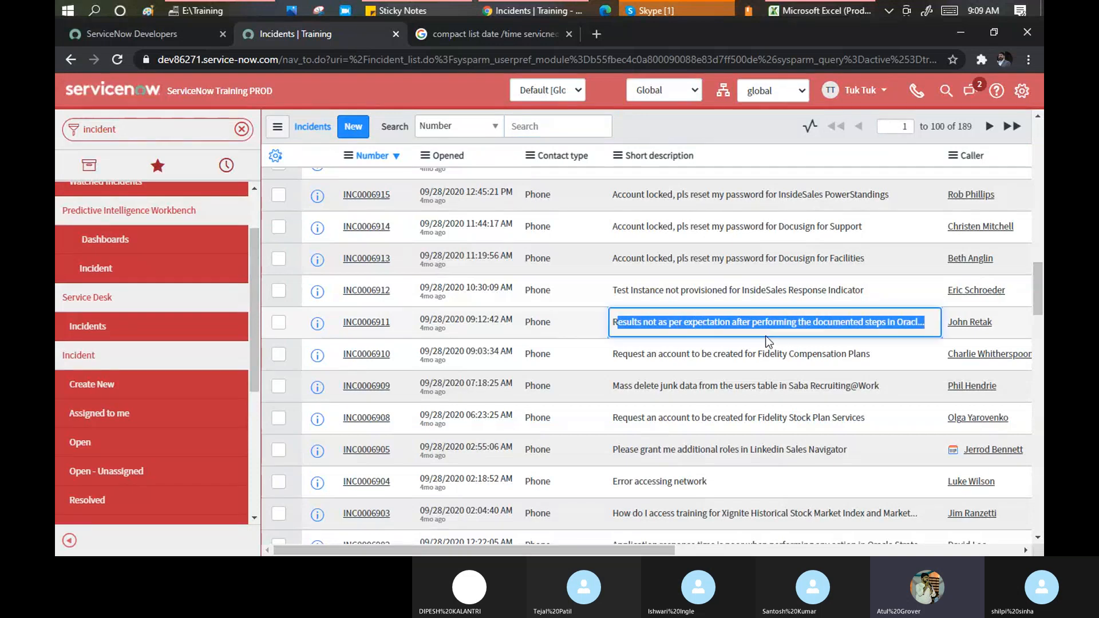
click(1022, 97)
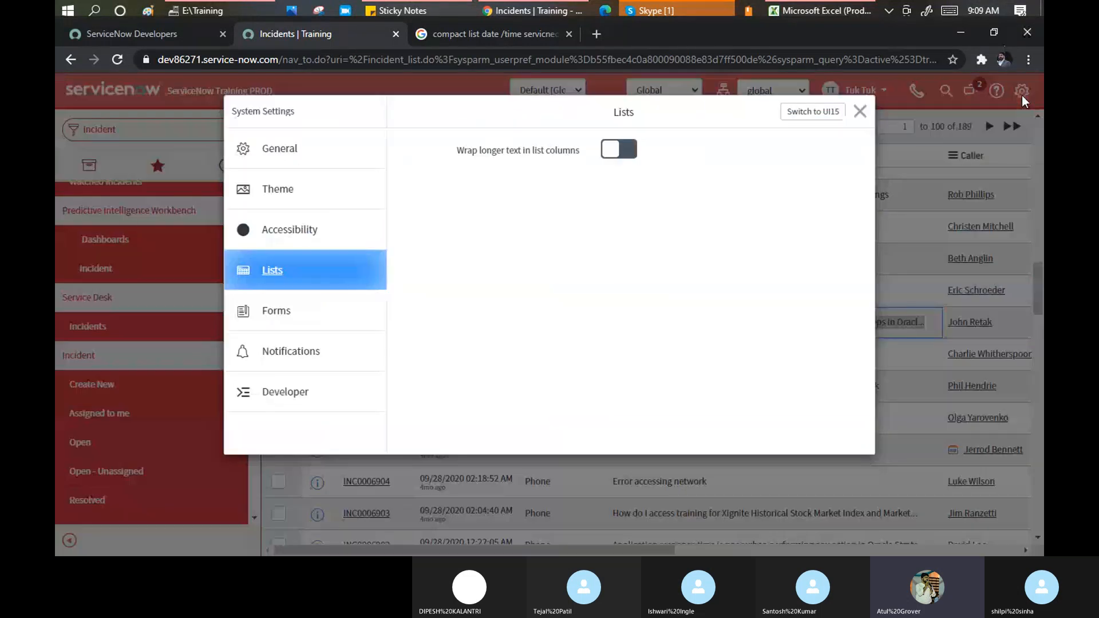
Switch on 'Wrap longer text in list columns' and scroll the Incidents list to see multi-line descriptions
click(630, 149)
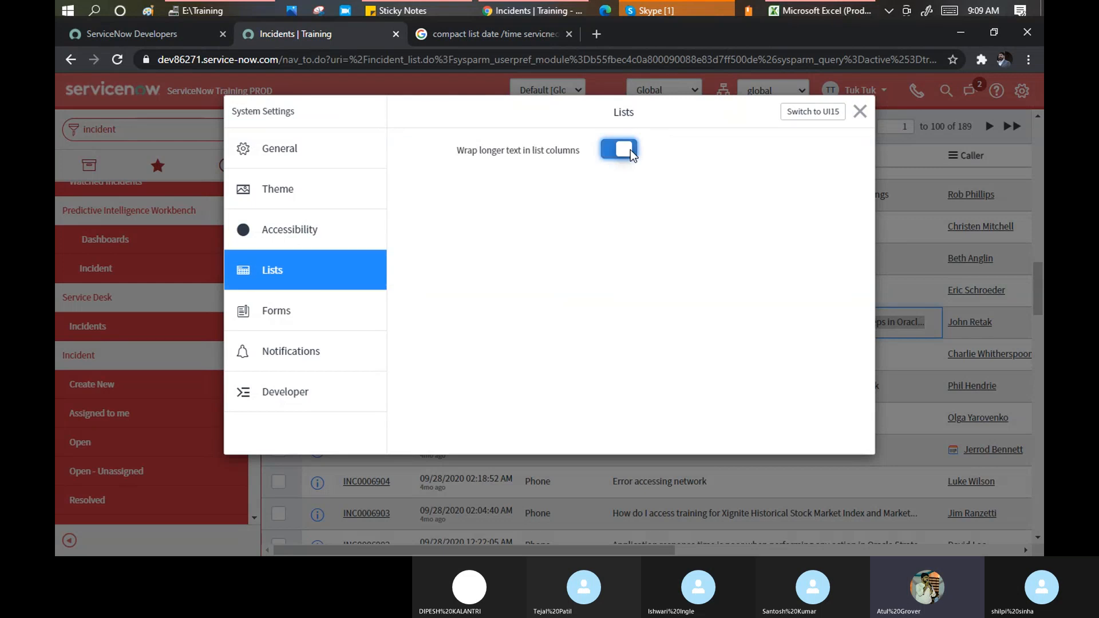
click(858, 112)
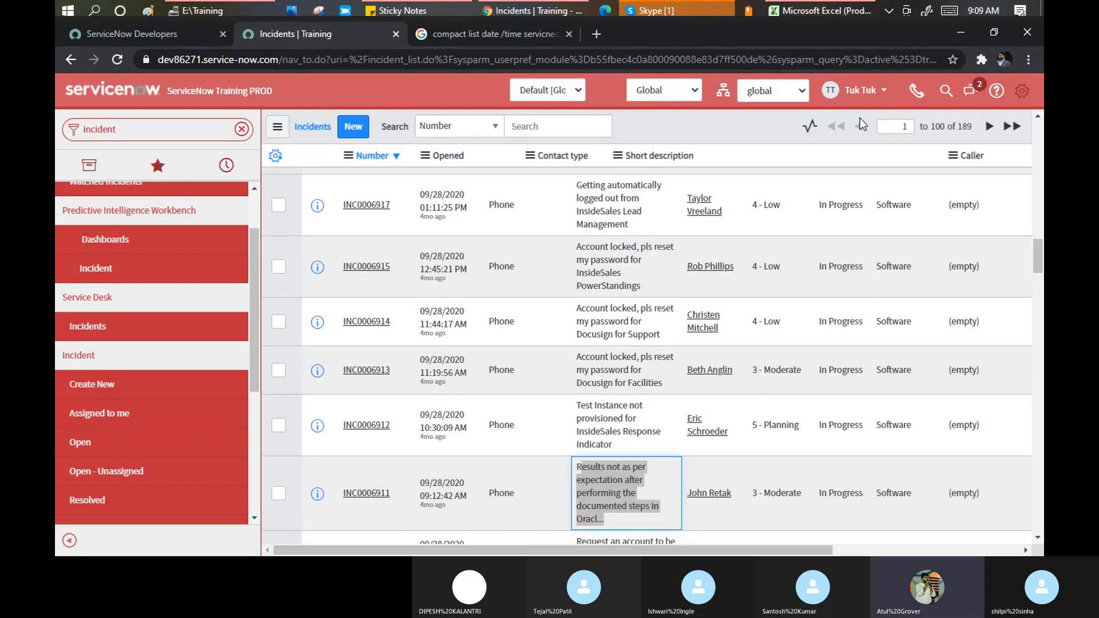
scroll(664, 344, down, 3)
scroll(647, 309, down, 4)
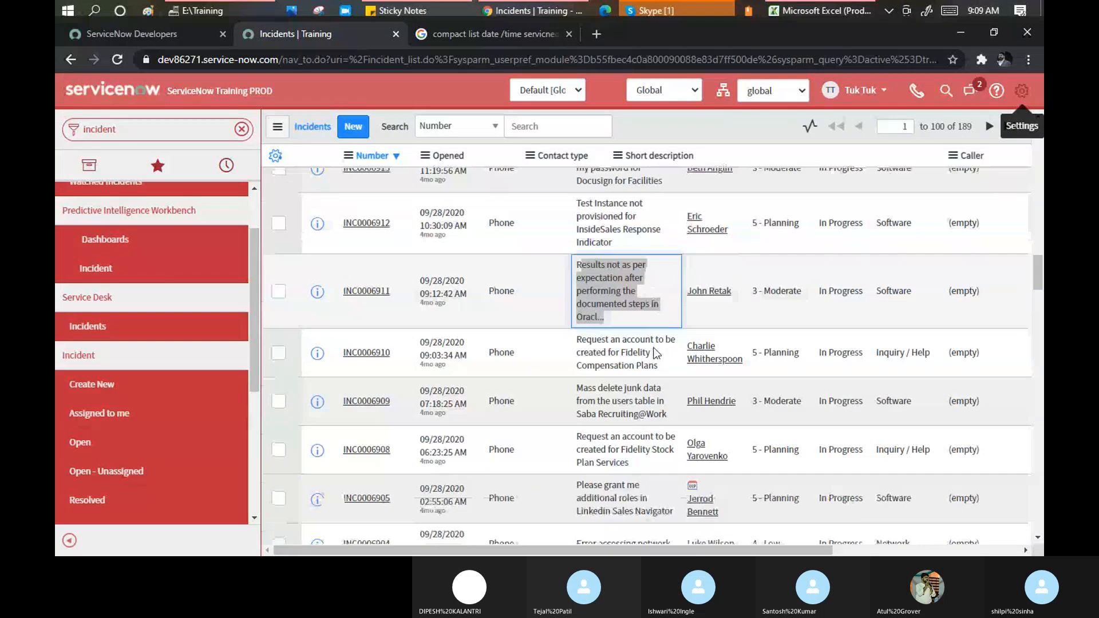
scroll(603, 244, up, 3)
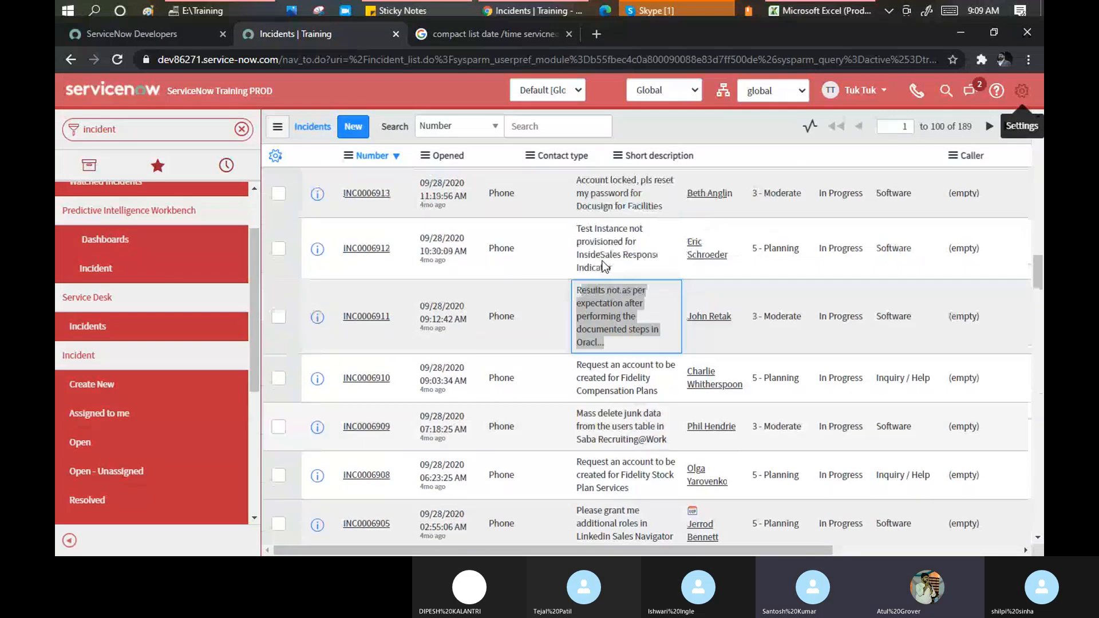
scroll(603, 265, up, 1)
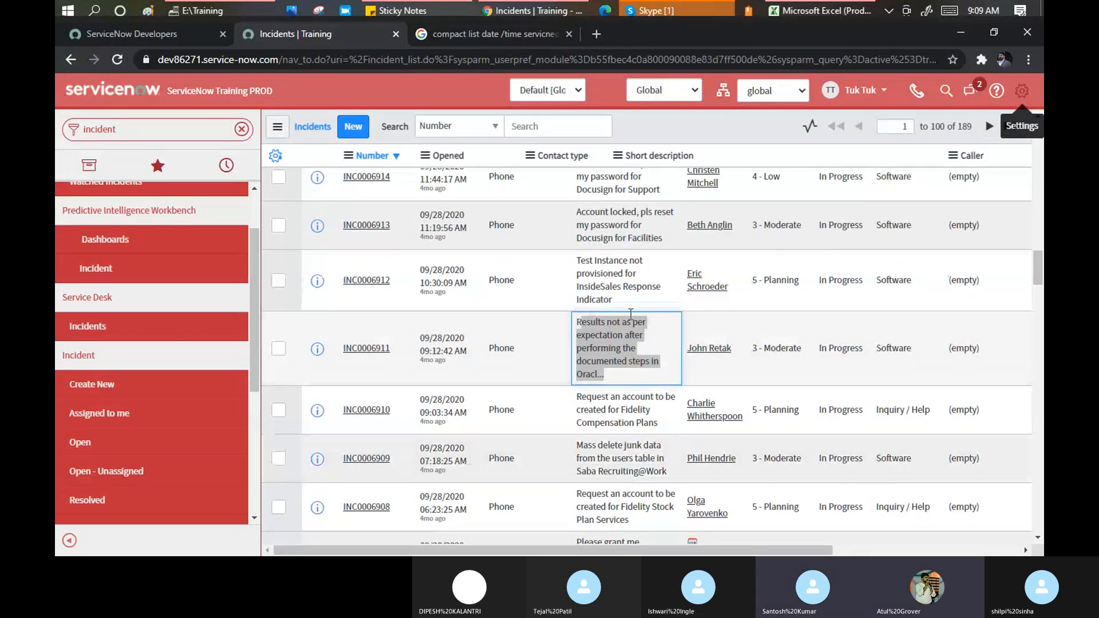
scroll(637, 246, up, 9)
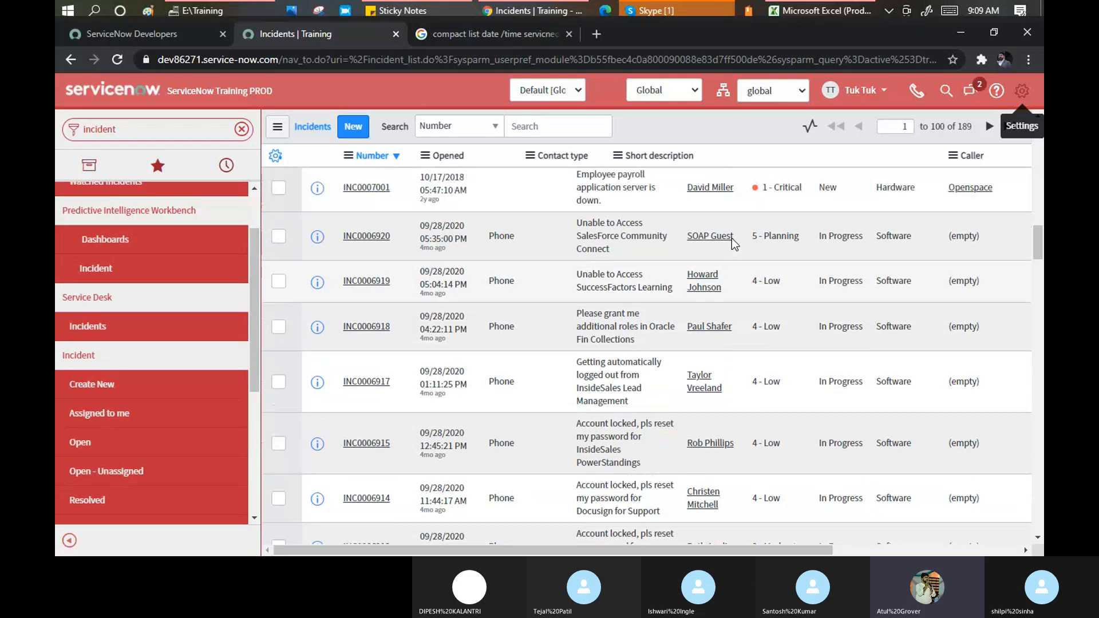
scroll(732, 244, up, 10)
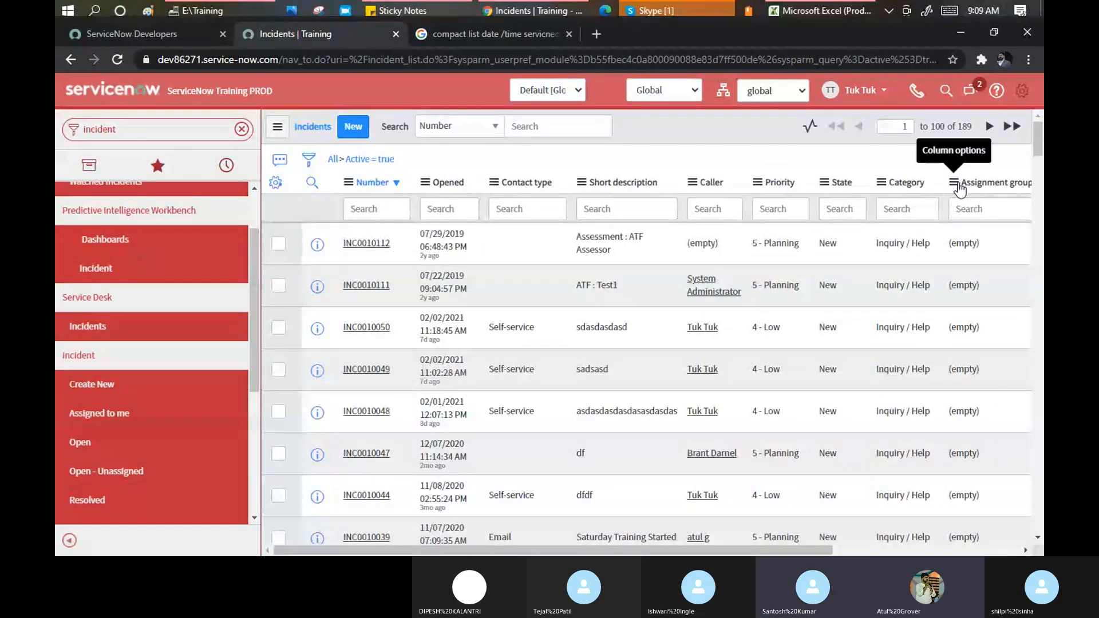
click(1021, 90)
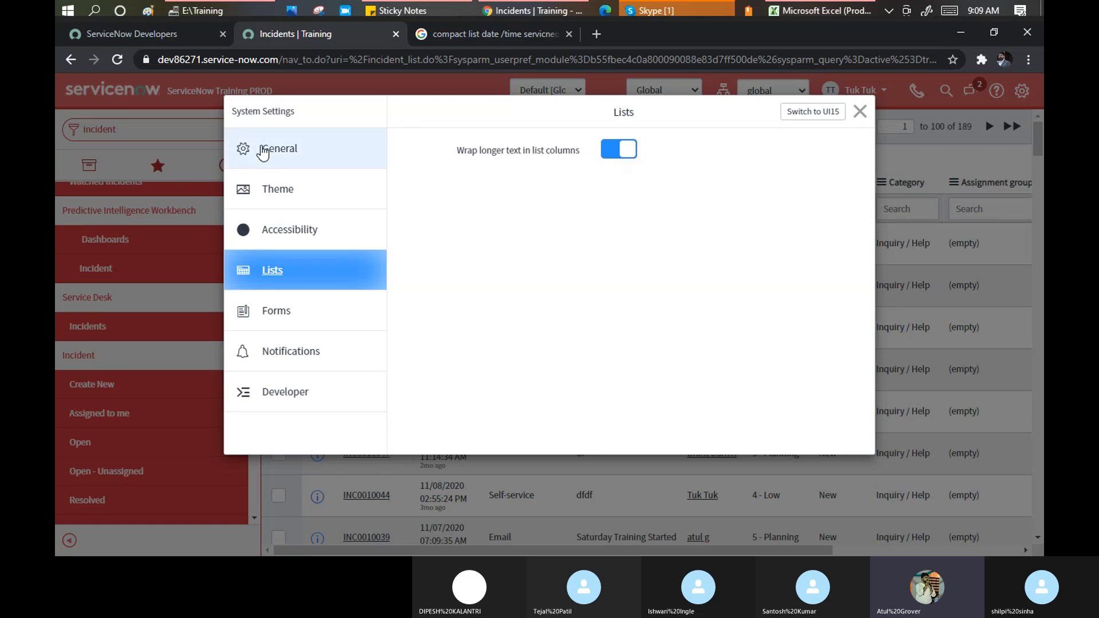
click(277, 318)
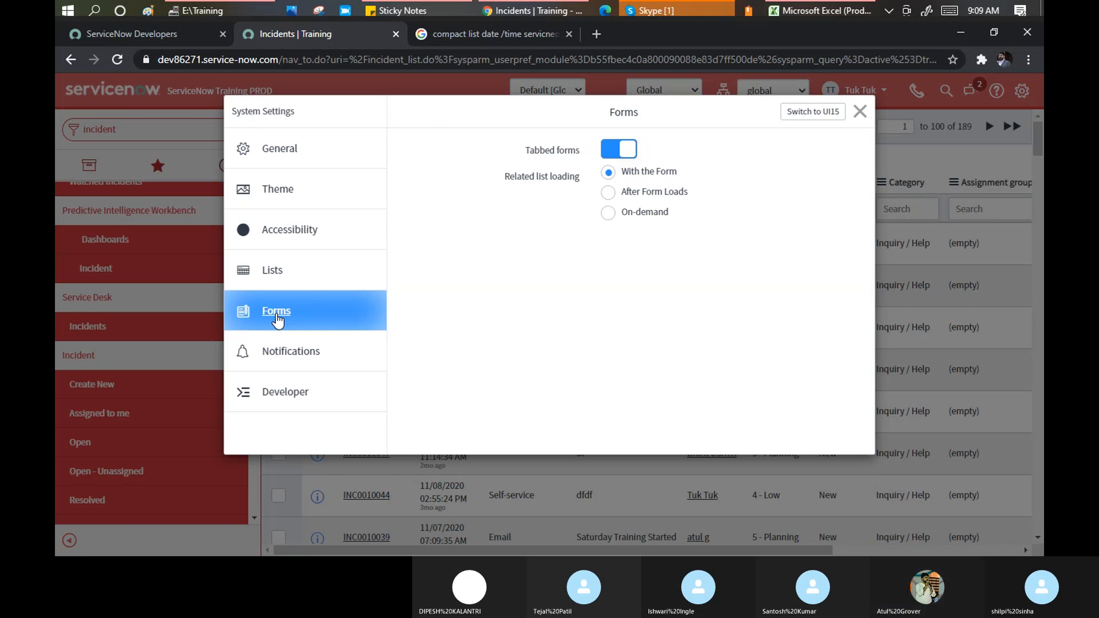
click(858, 112)
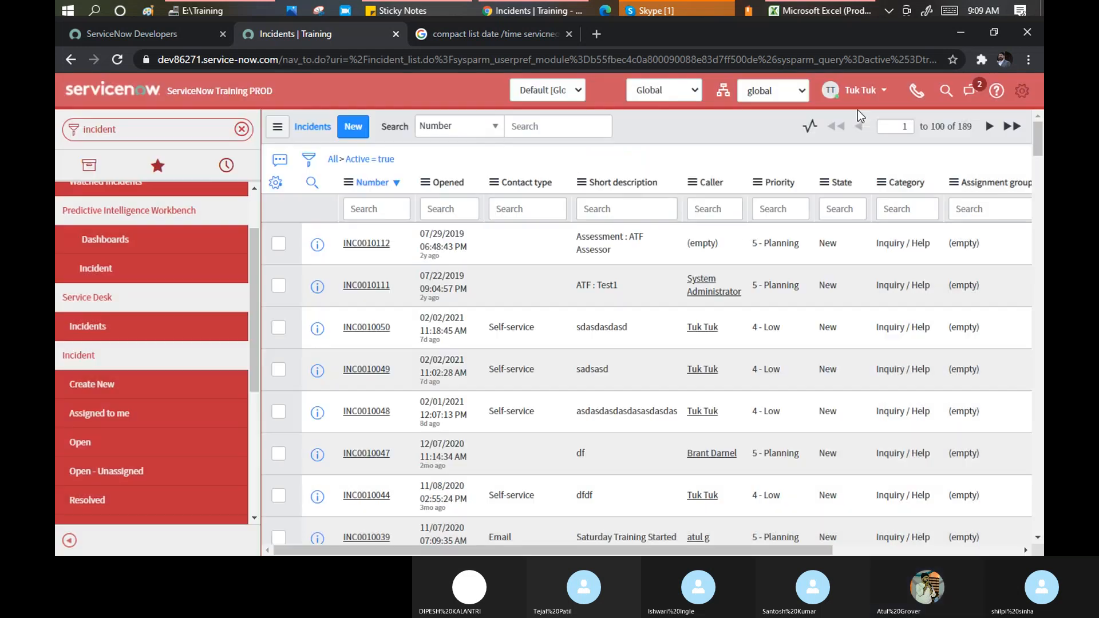
Open INC0010049 and view its Notes, Related Records and Task SLAs (Priority 4 resolution at 93.75%)
click(361, 370)
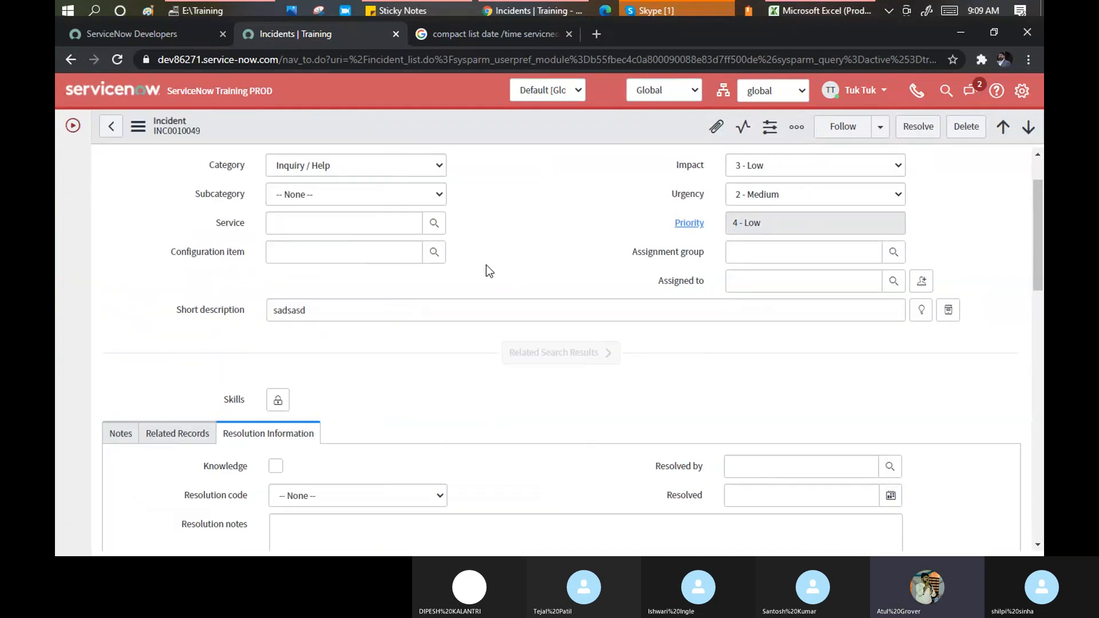
scroll(486, 266, down, 2)
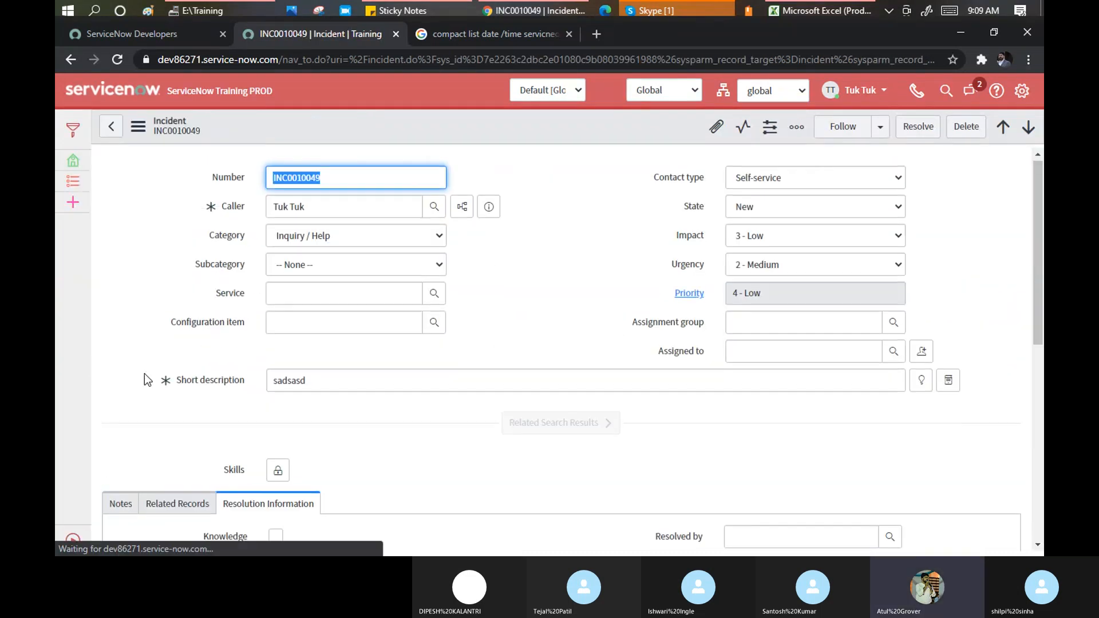
scroll(126, 400, down, 4)
click(120, 292)
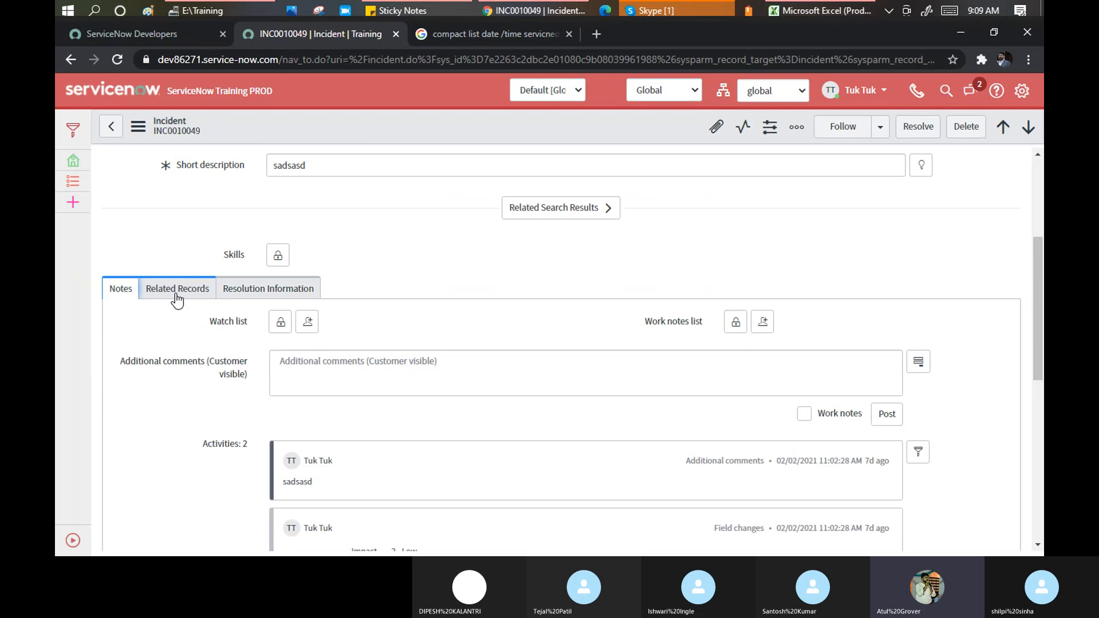
click(174, 291)
click(120, 291)
scroll(129, 441, down, 2)
scroll(120, 461, down, 4)
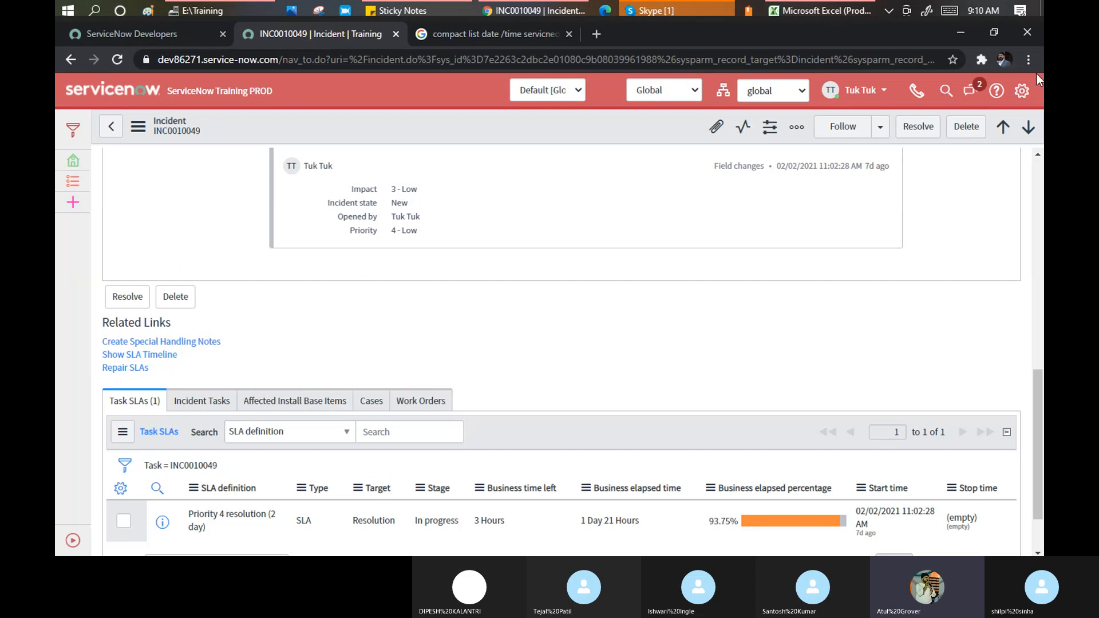
click(1022, 90)
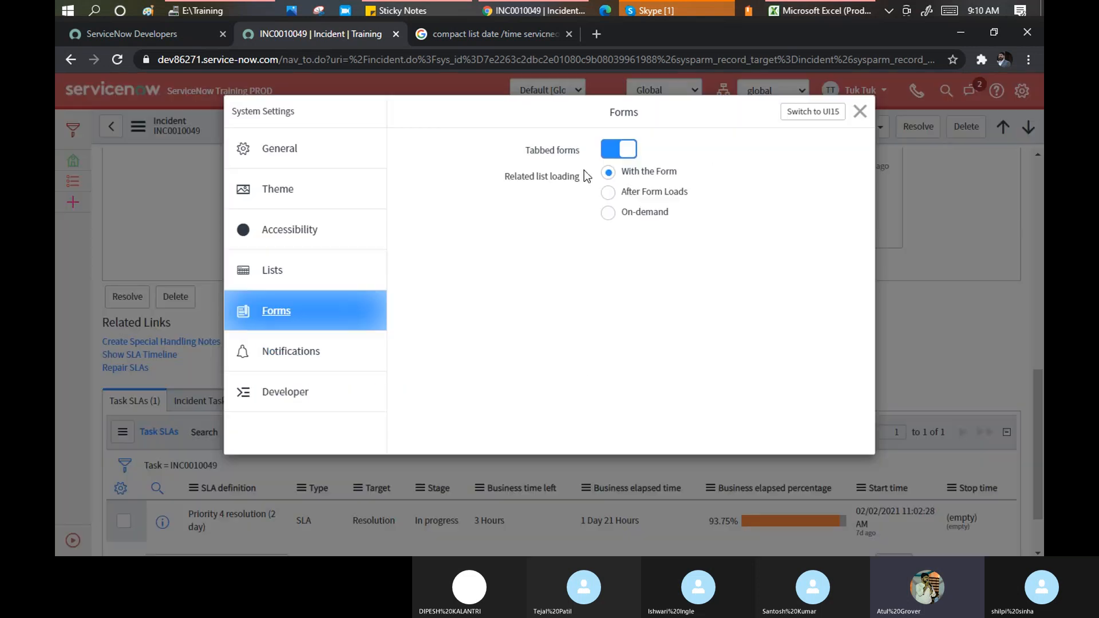
click(611, 149)
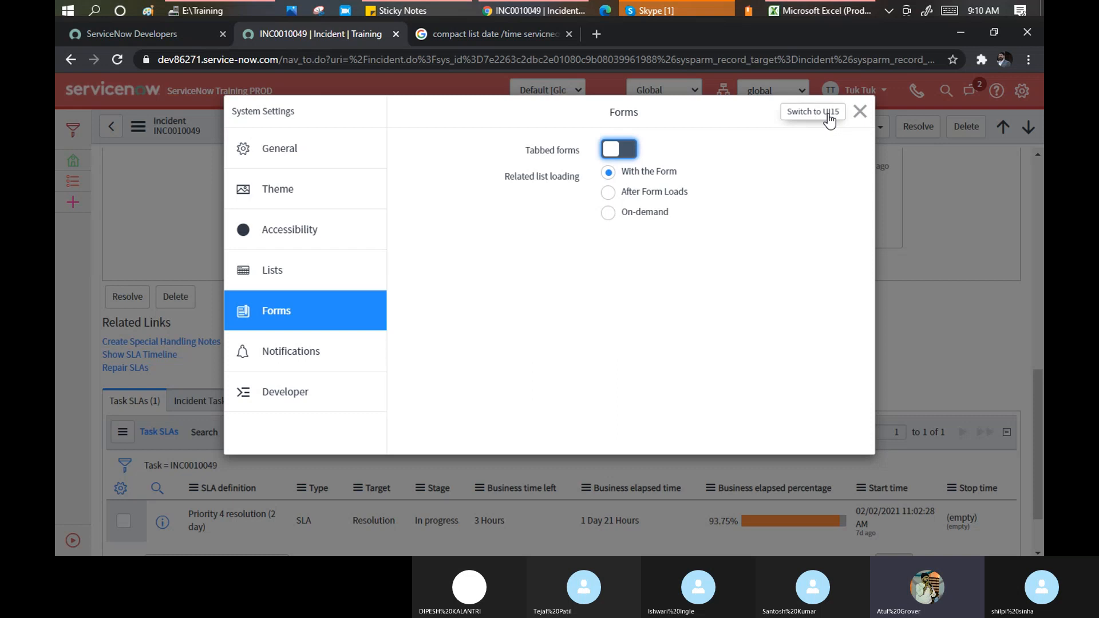
click(859, 112)
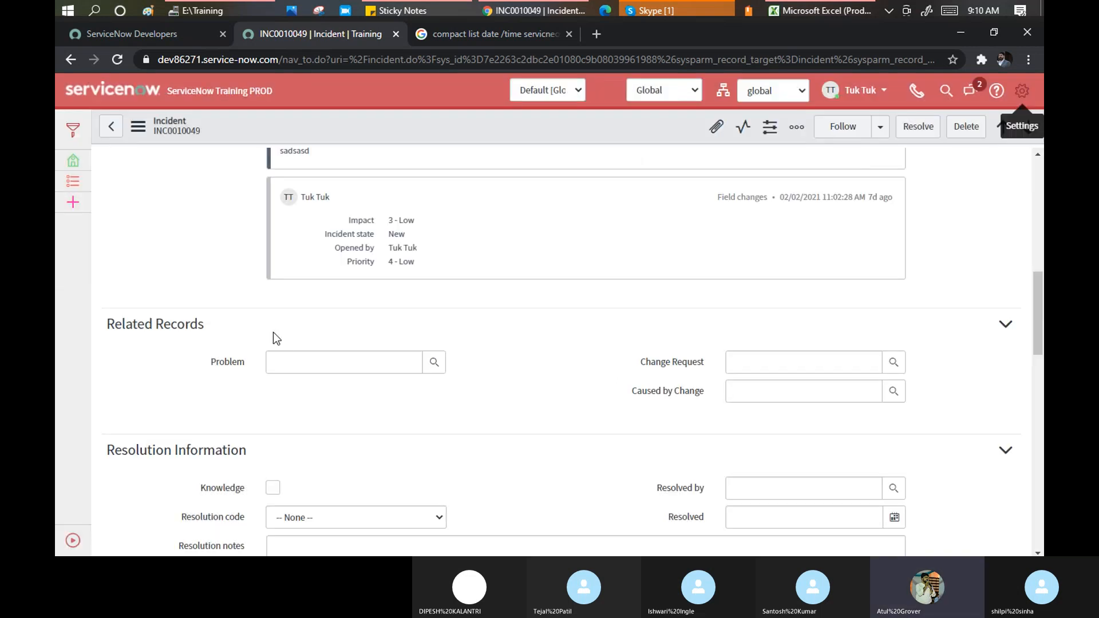
scroll(263, 329, down, 3)
scroll(210, 350, down, 10)
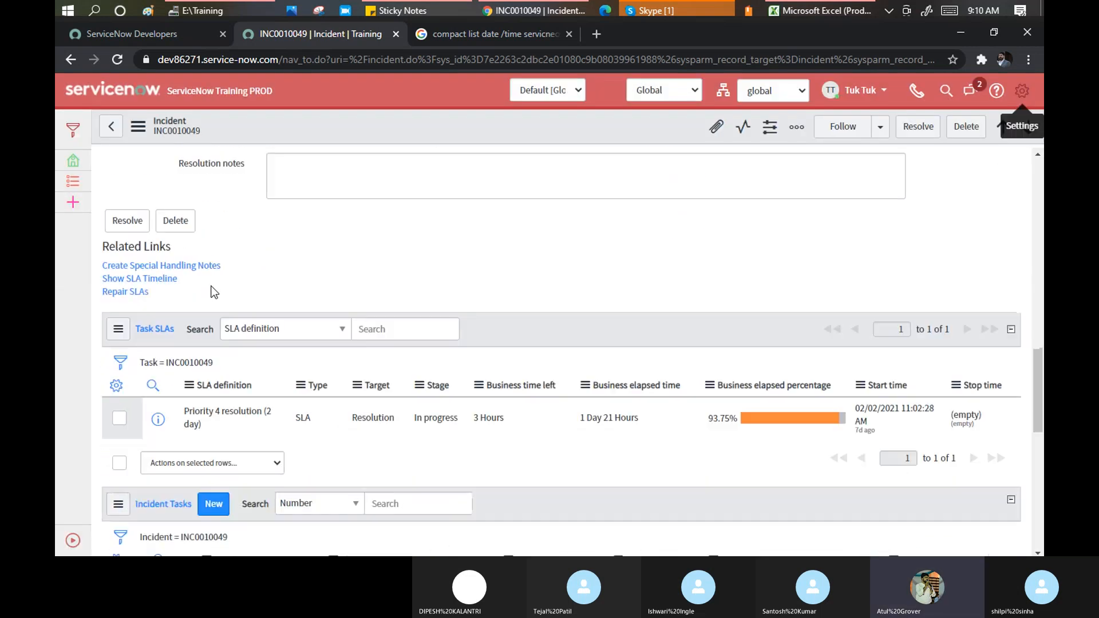
scroll(215, 294, down, 5)
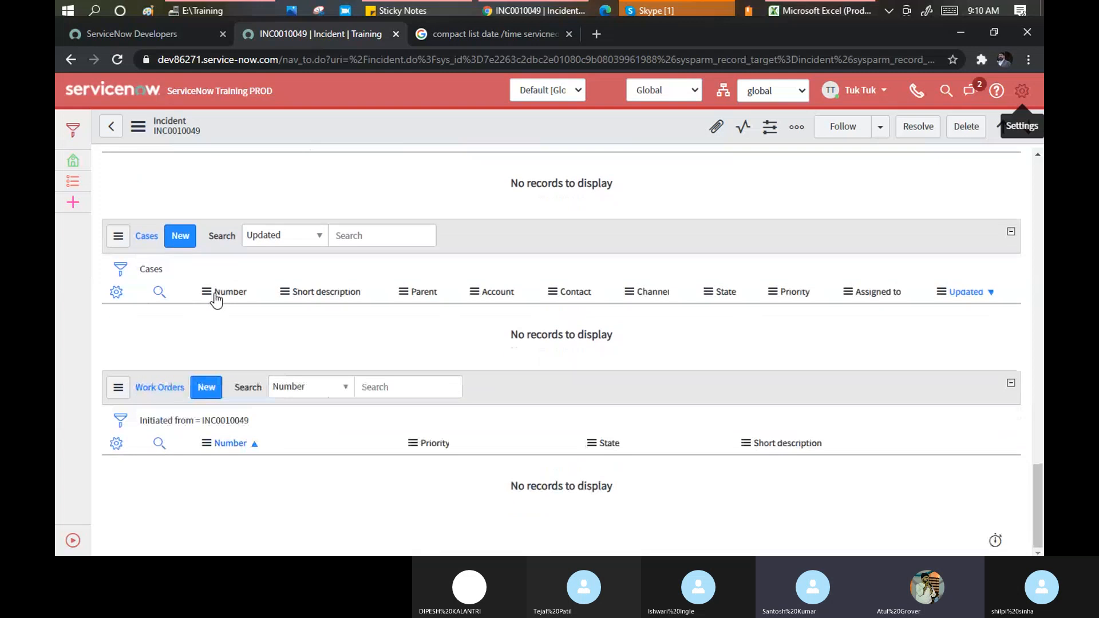
scroll(215, 297, up, 7)
scroll(216, 301, up, 5)
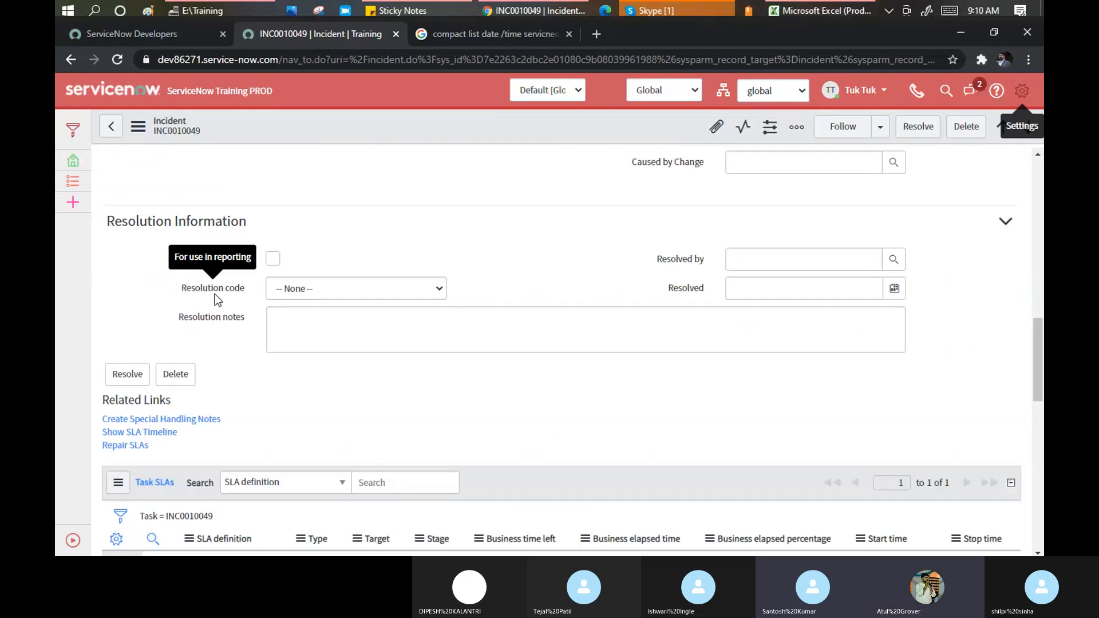
scroll(215, 294, up, 10)
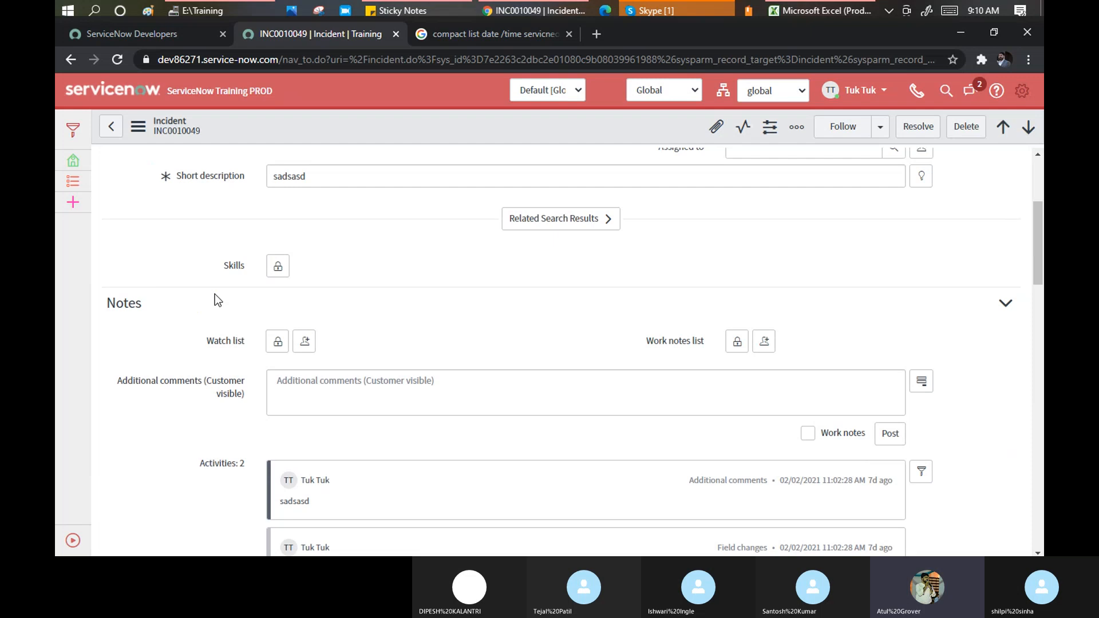
scroll(215, 294, down, 12)
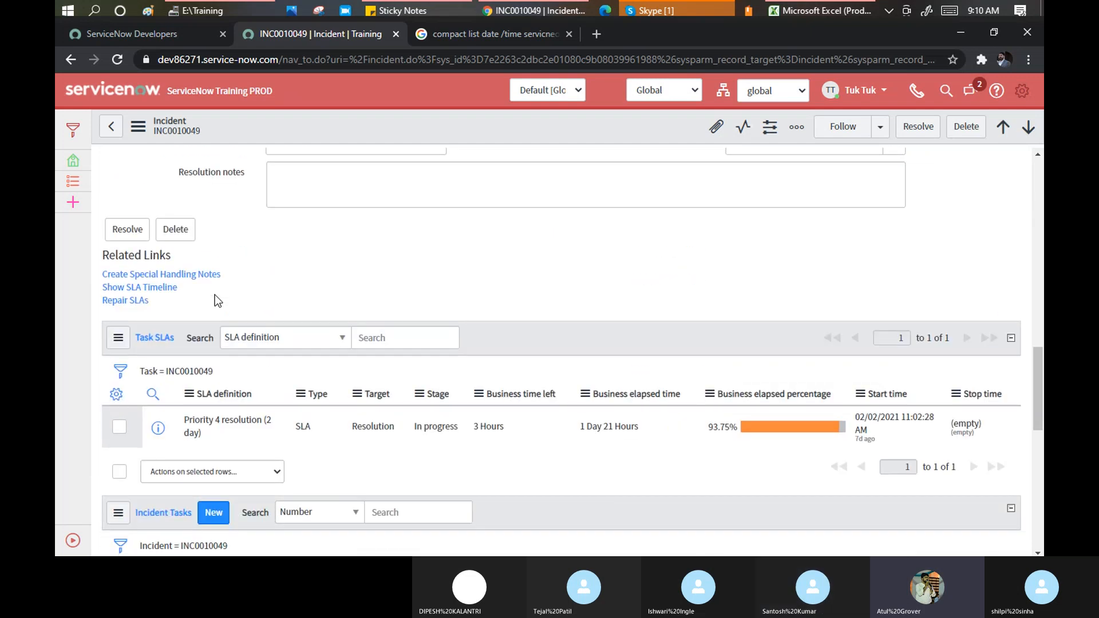
scroll(215, 294, down, 5)
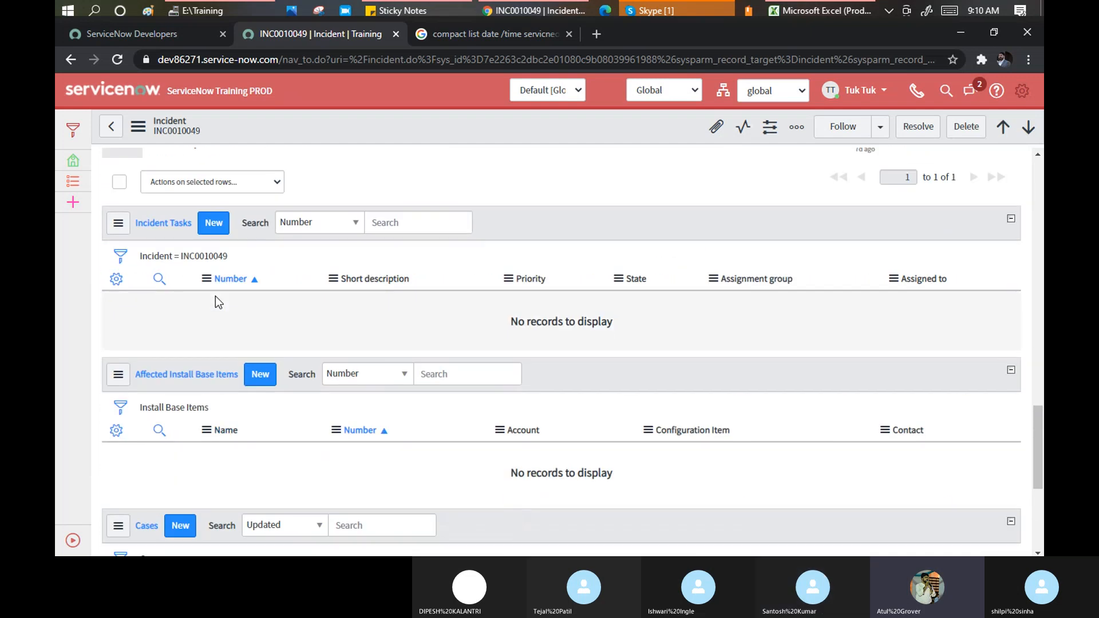
scroll(215, 296, down, 5)
scroll(218, 306, up, 2)
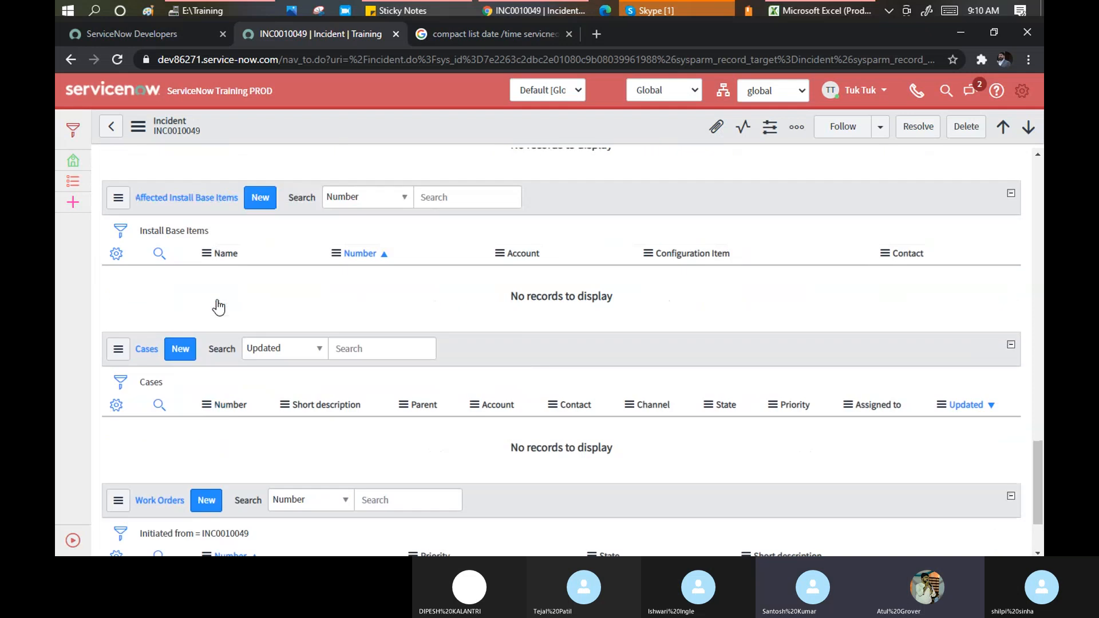
scroll(218, 308, up, 20)
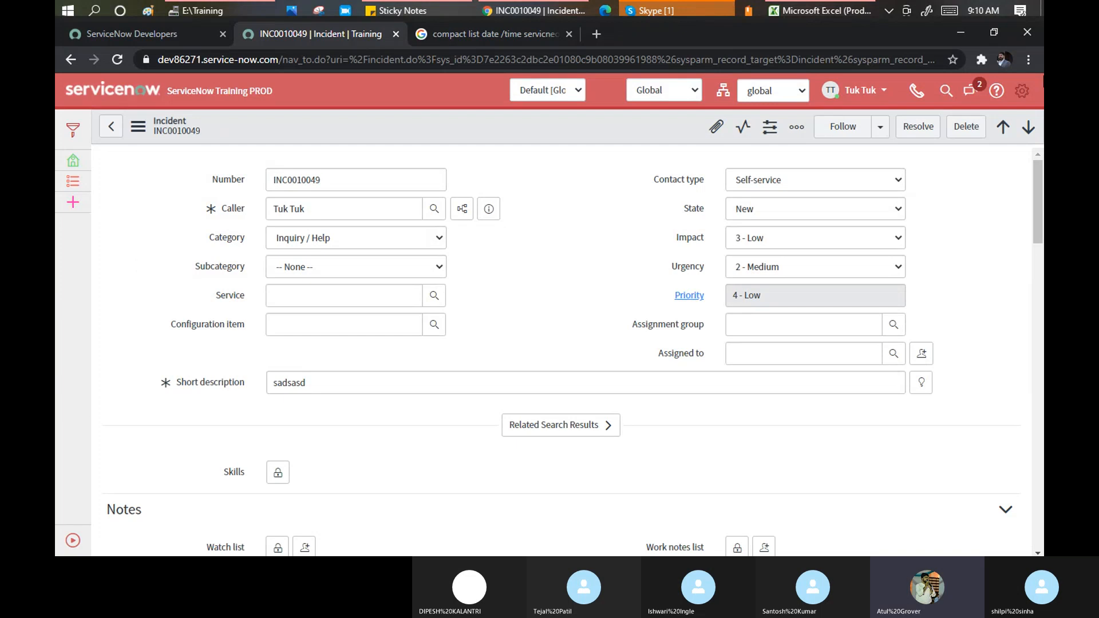
Set Related list loading to On-demand on the System Settings Forms page
click(1018, 89)
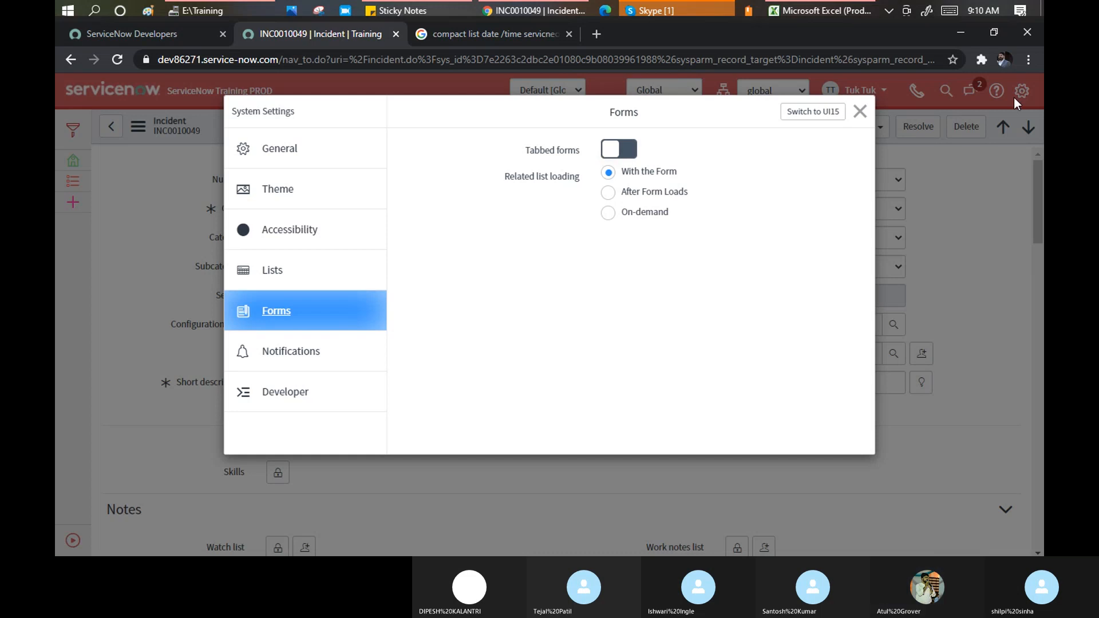
click(859, 113)
scroll(272, 446, down, 6)
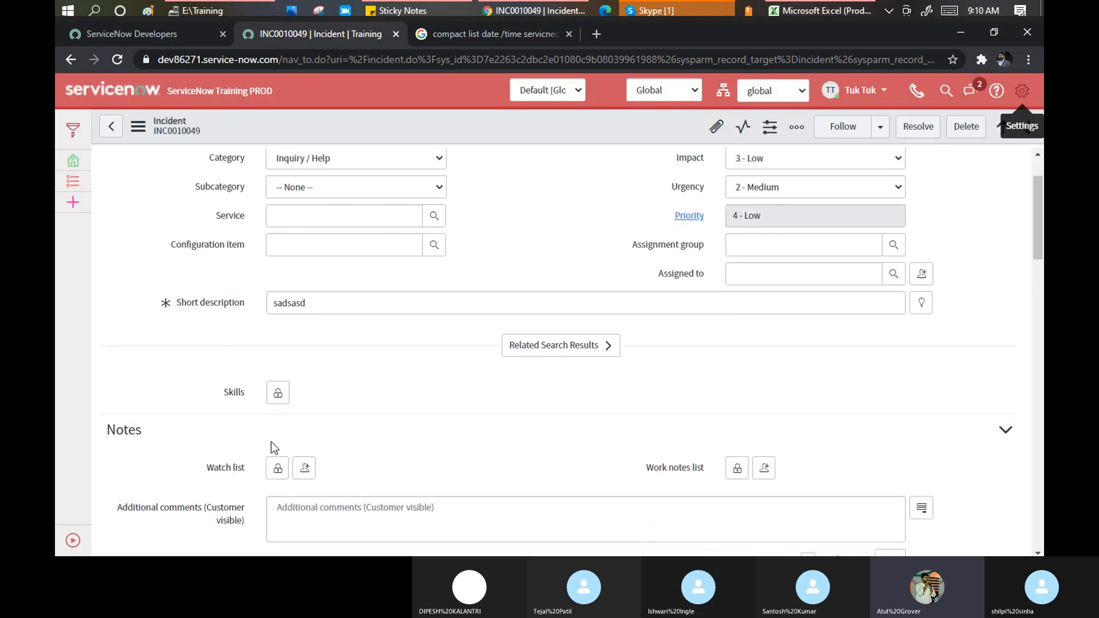
scroll(179, 404, down, 5)
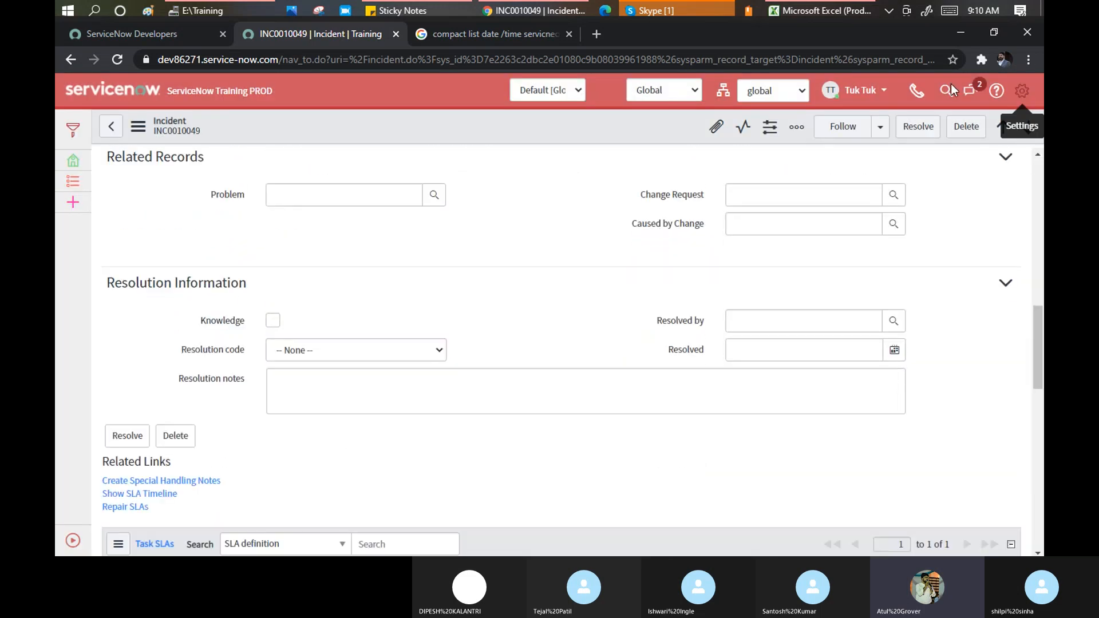
click(1022, 91)
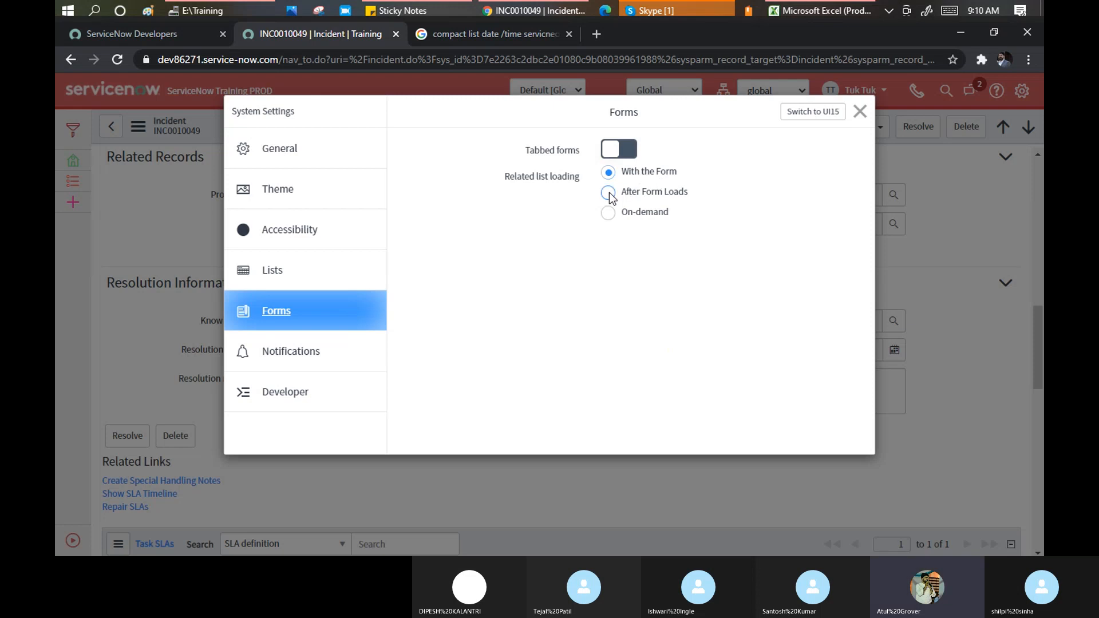
click(609, 213)
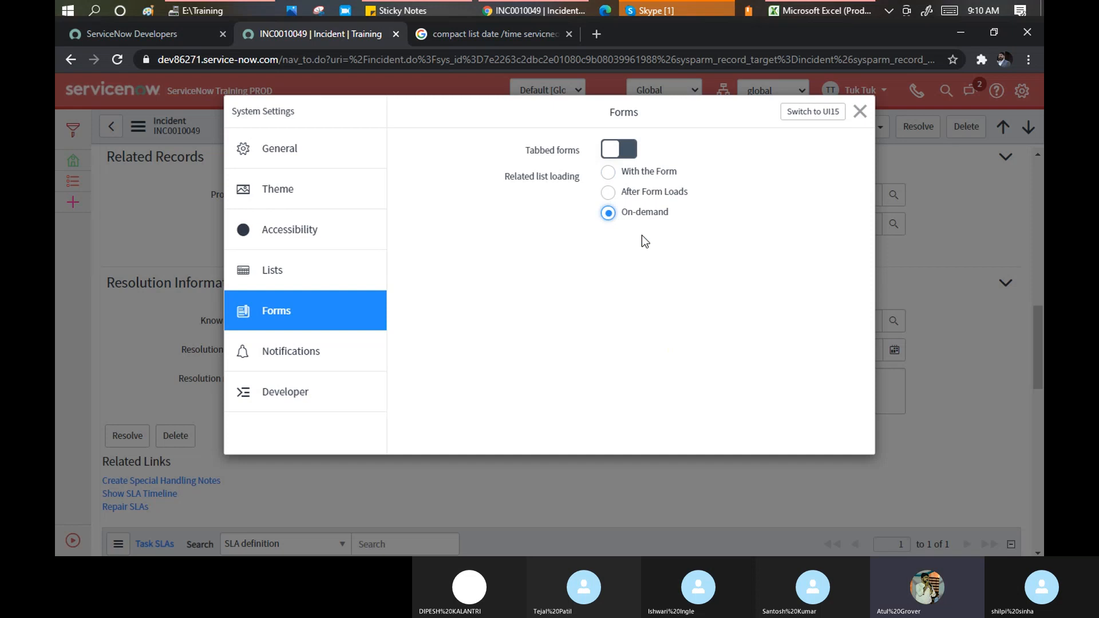
click(860, 111)
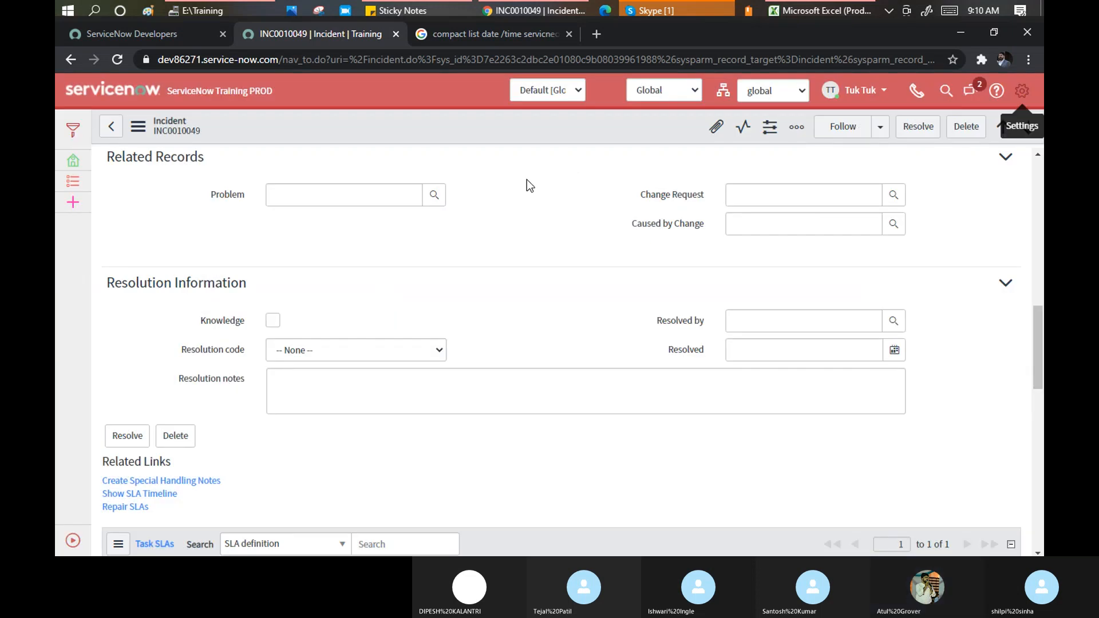
Reload the INC0010049 form from the header's context menu
right_click(333, 128)
mouse_move(400, 458)
scroll(378, 504, down, 1)
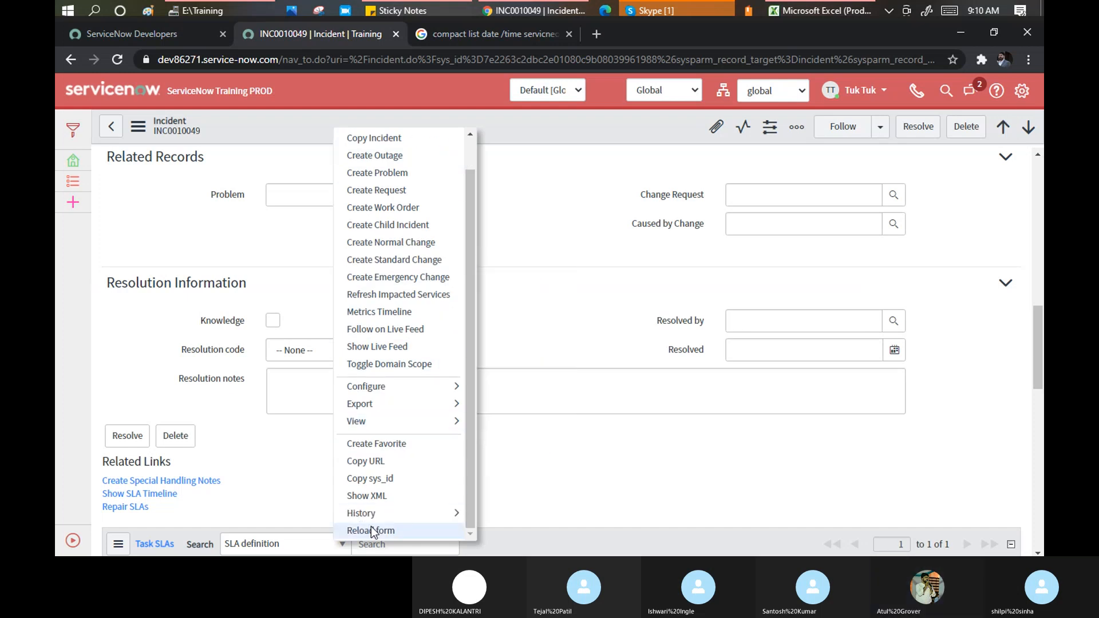
click(370, 525)
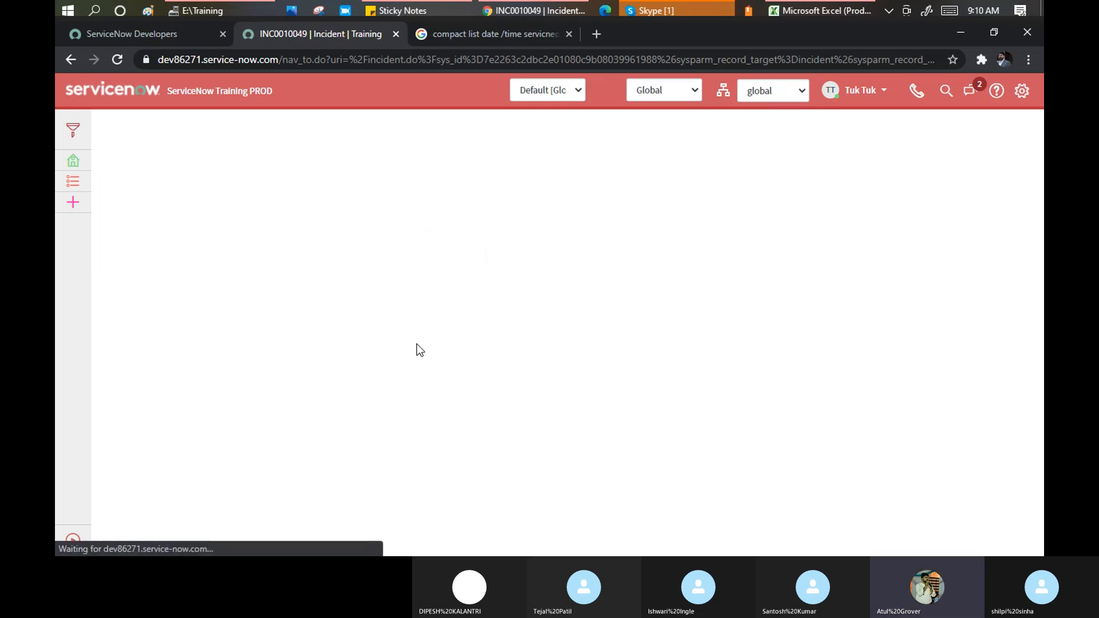
Load the incident's related lists on demand and review the Task SLAs entry
scroll(561, 222, down, 2)
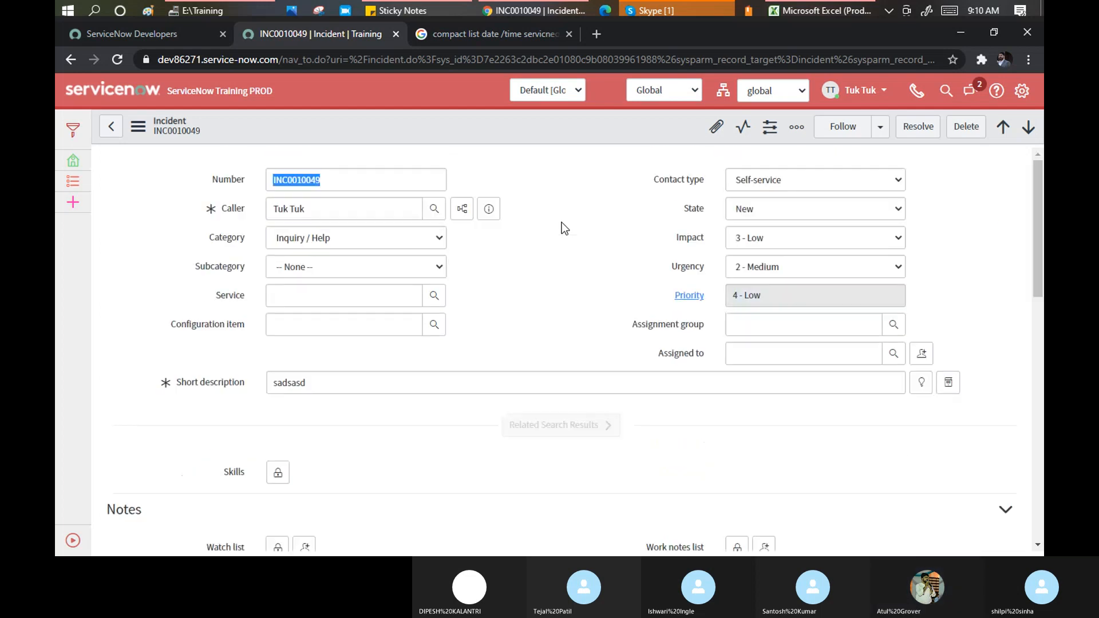
scroll(562, 222, down, 5)
scroll(562, 222, down, 5)
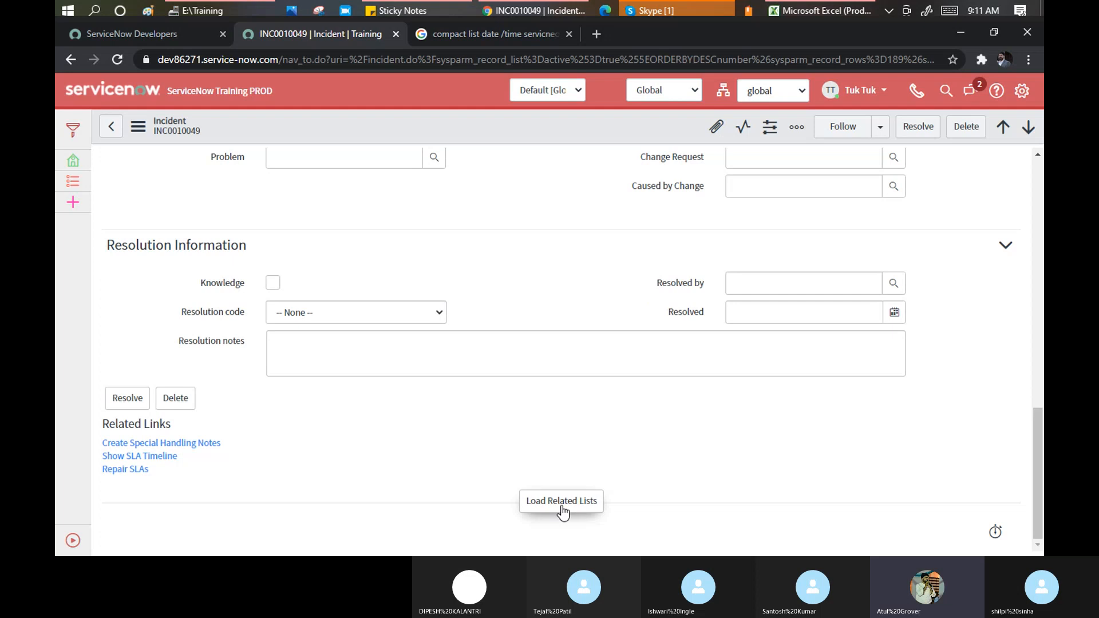
click(560, 504)
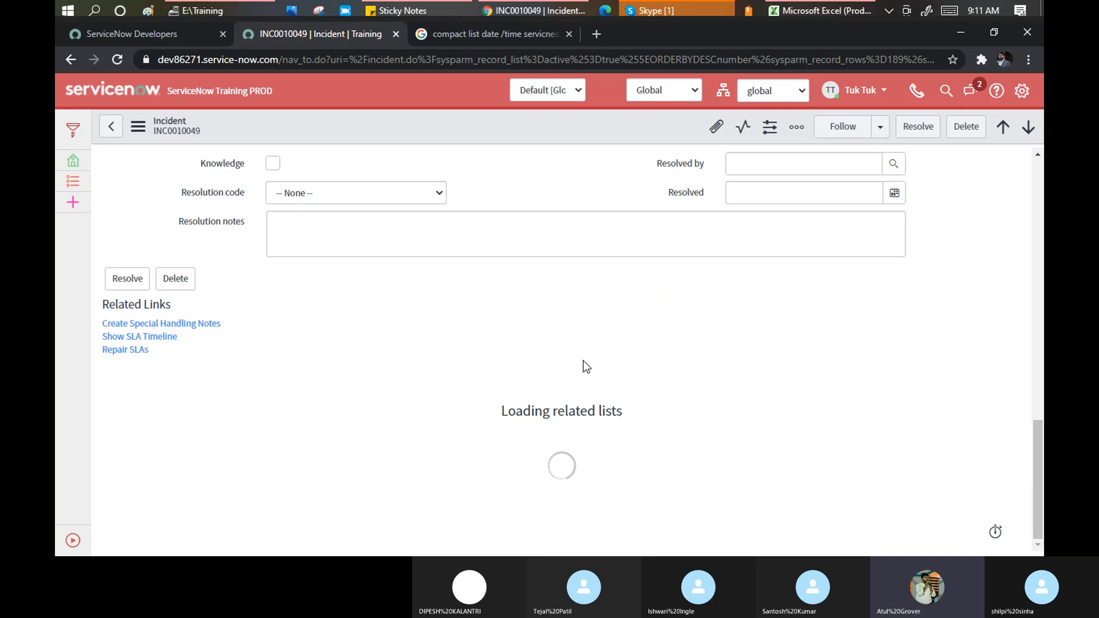
scroll(560, 339, down, 4)
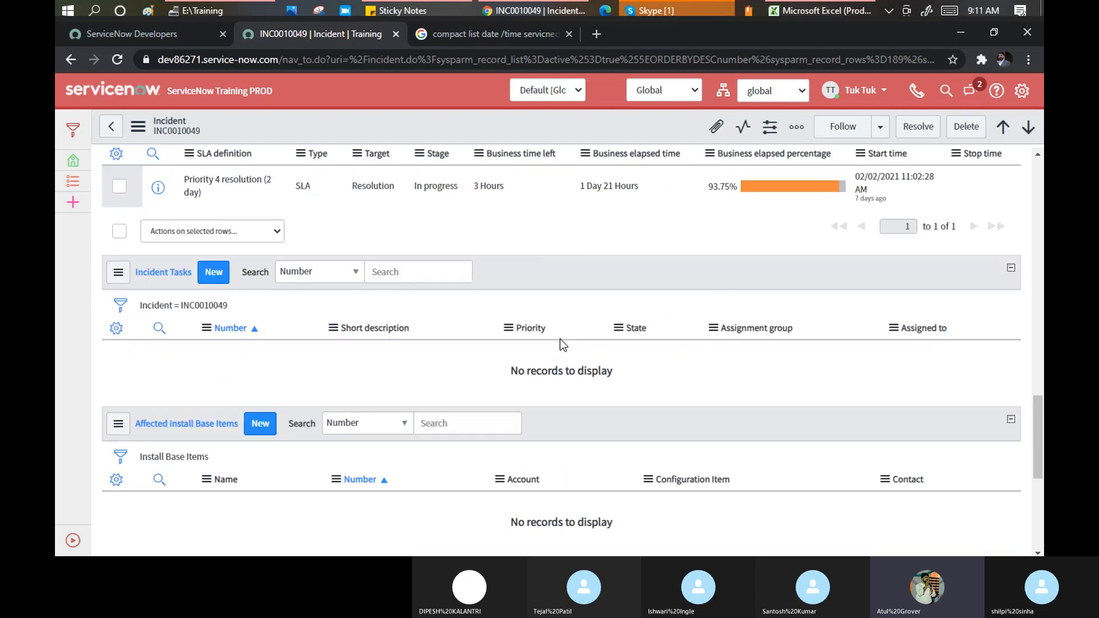
scroll(560, 339, down, 2)
scroll(560, 339, up, 7)
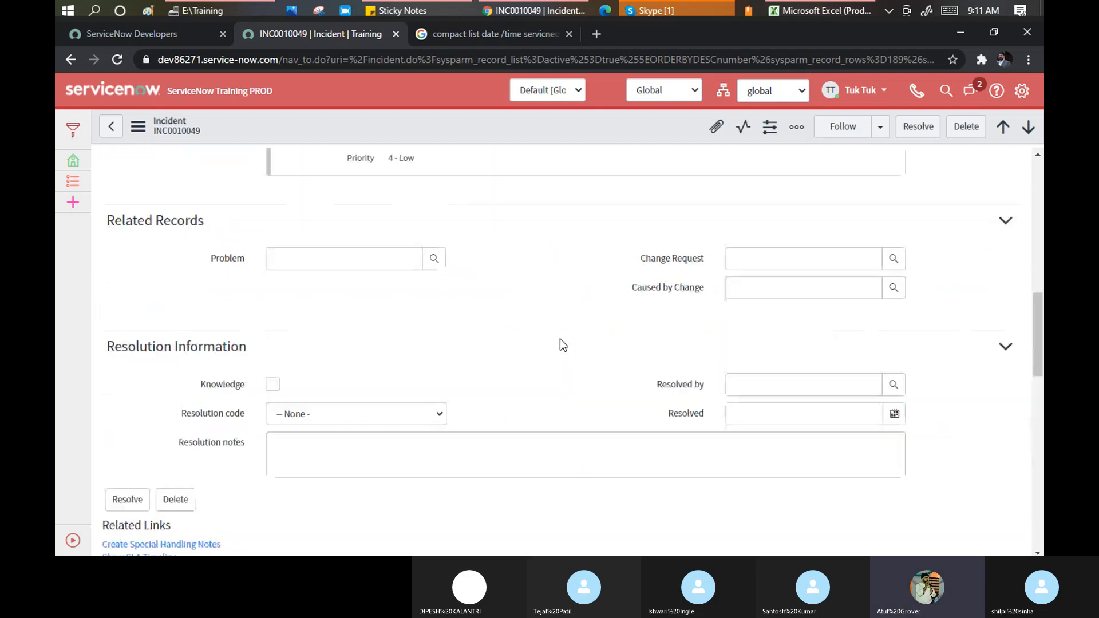
scroll(560, 339, up, 8)
Switch the Tabbed forms setting back on in the Forms system settings
click(1021, 90)
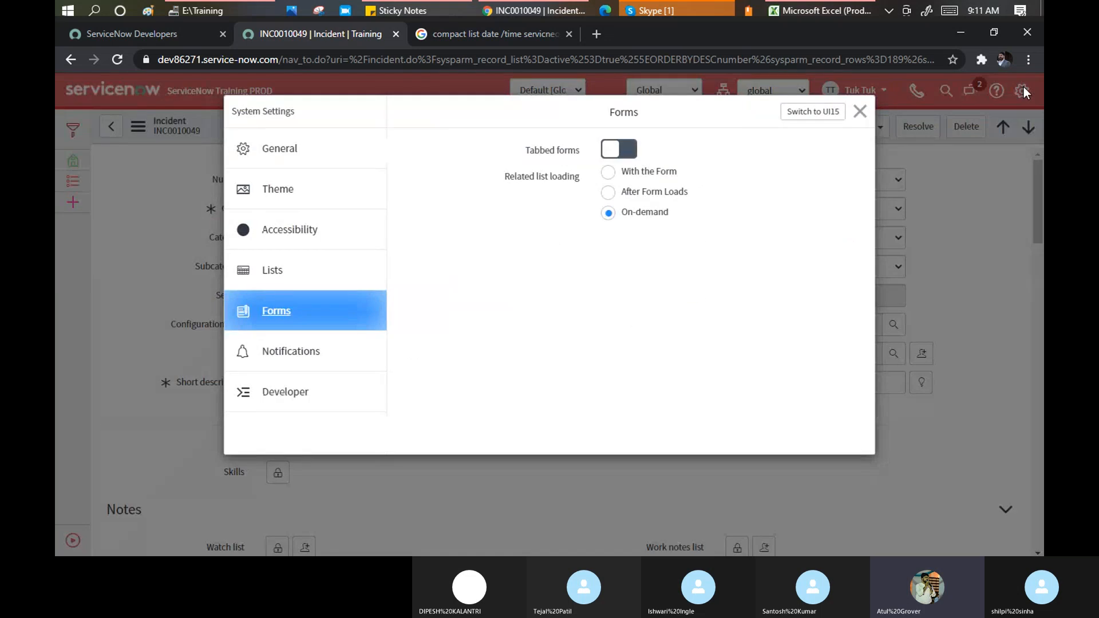
click(628, 150)
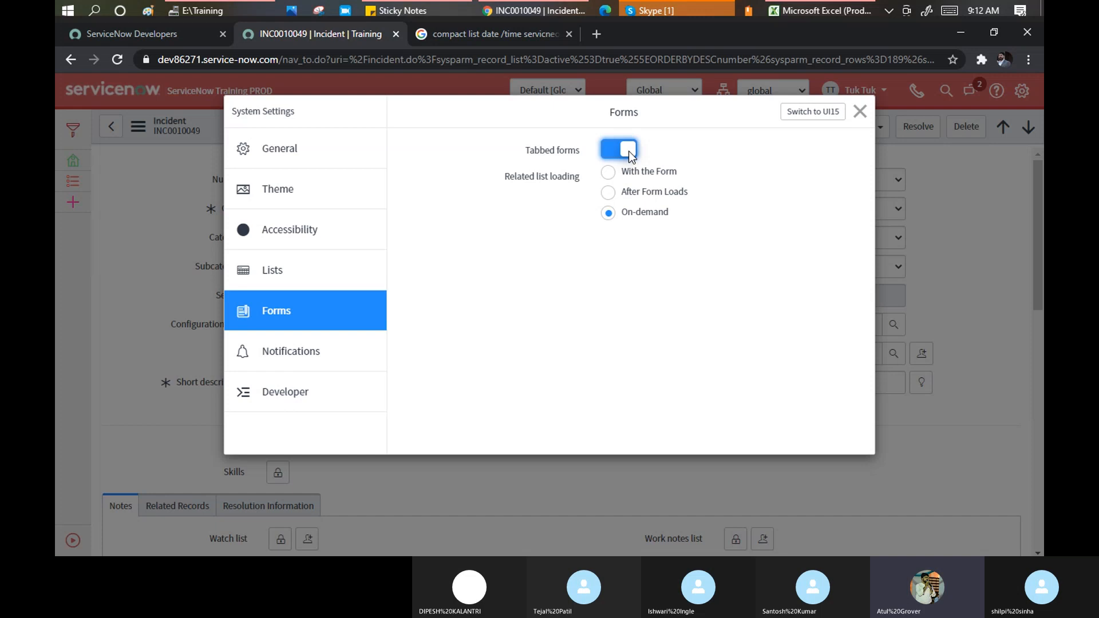
Show the Notifications settings page with Allow Notifications and the Primary email and 1223 channels
click(278, 361)
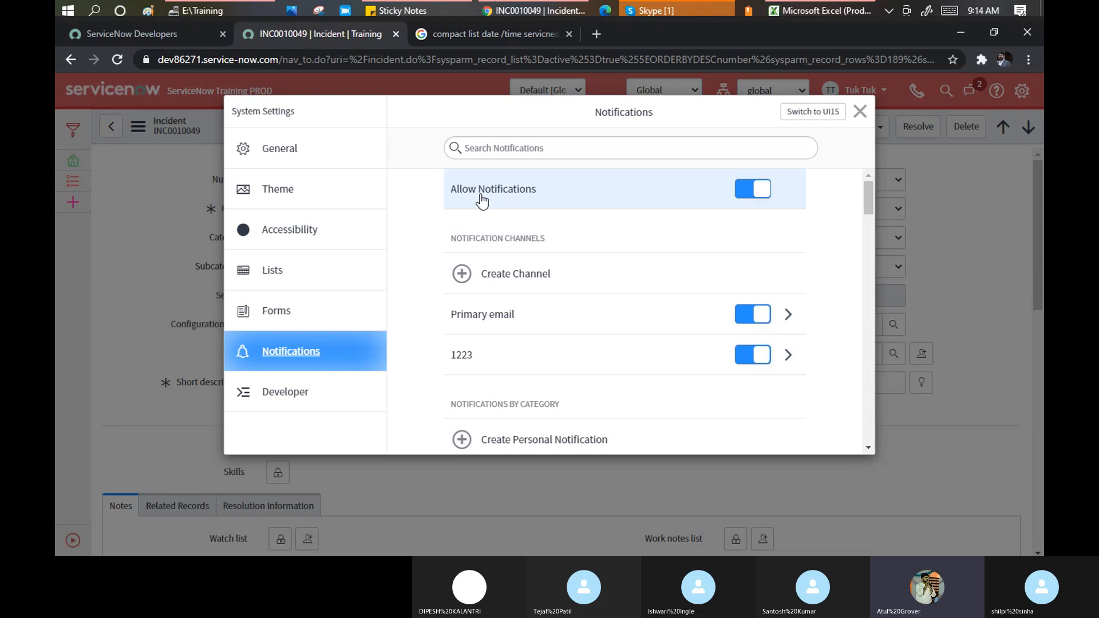
Toggle Allow Notifications off and on again, then open the Primary email channel for editing
click(740, 195)
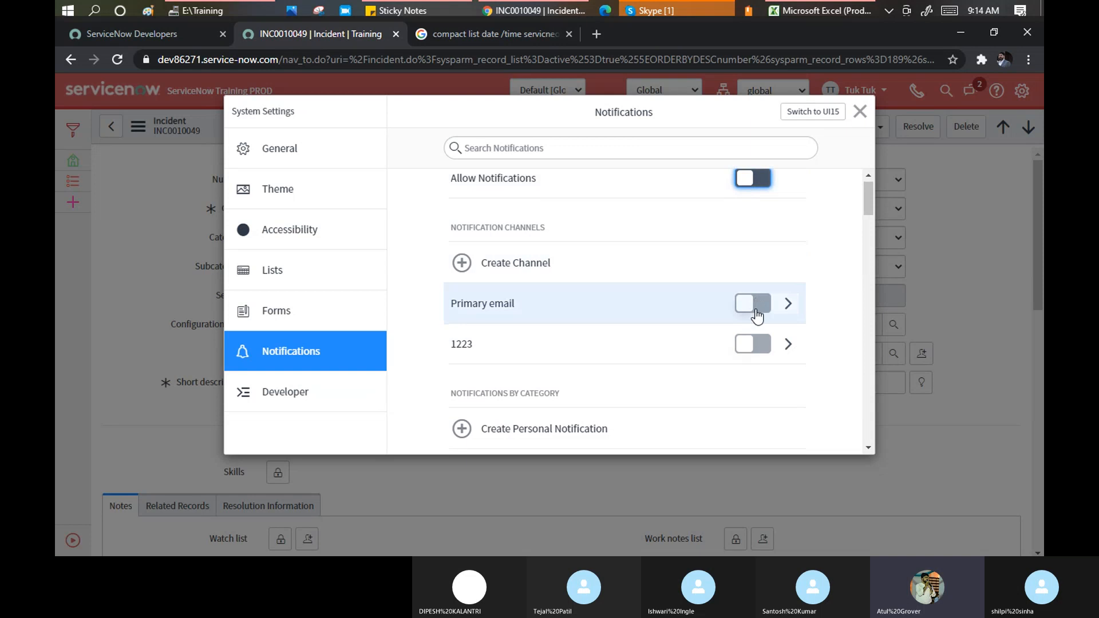
scroll(750, 274, down, 7)
scroll(747, 288, down, 4)
scroll(748, 289, up, 12)
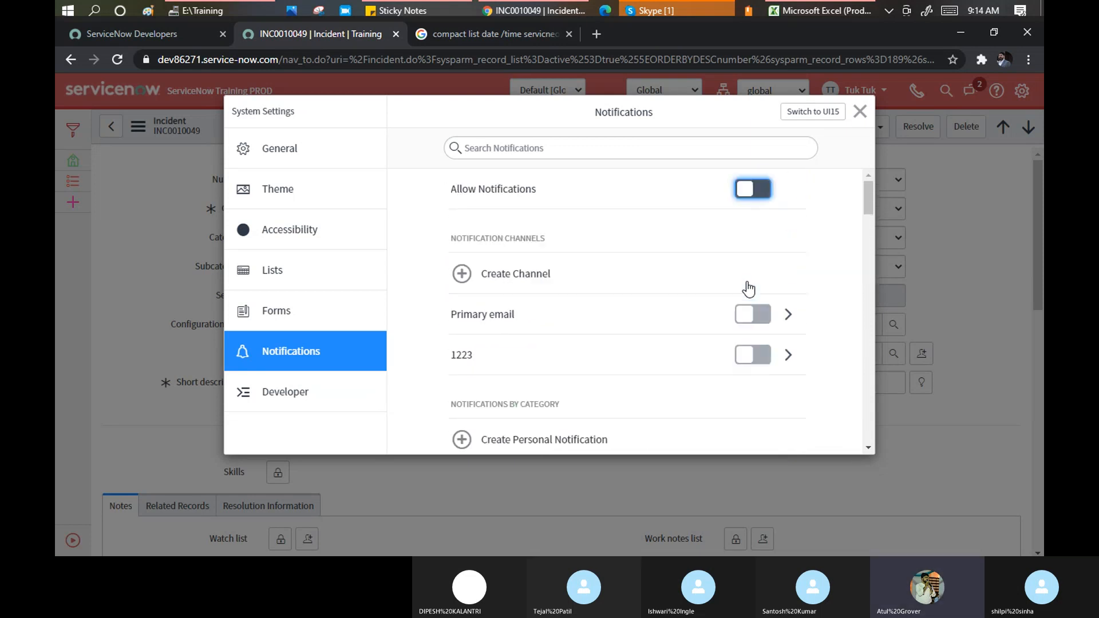
click(766, 196)
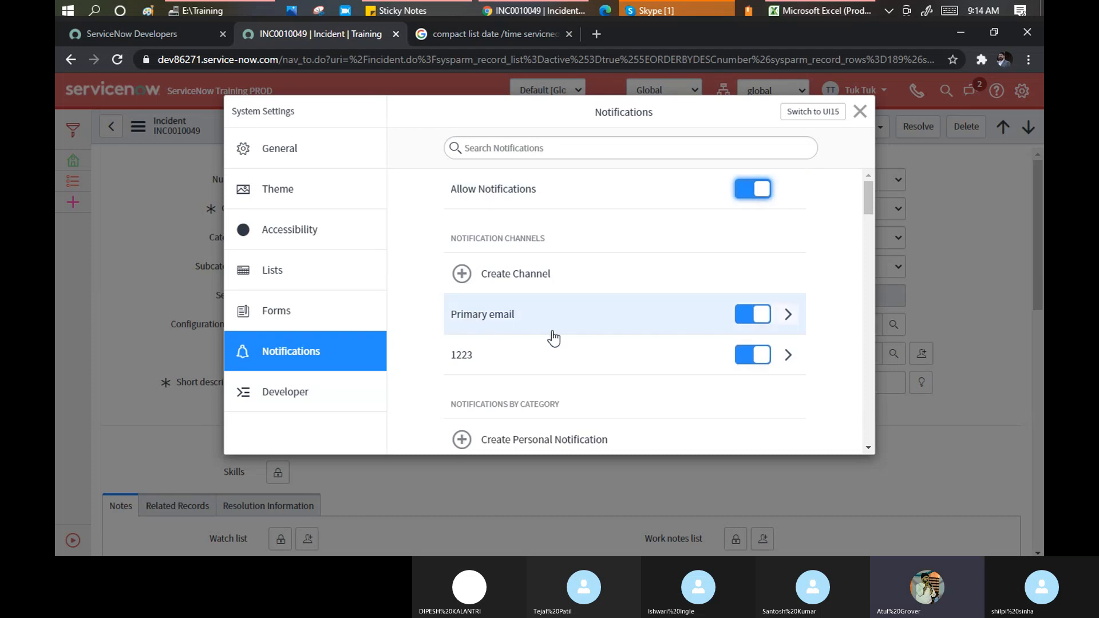
click(788, 314)
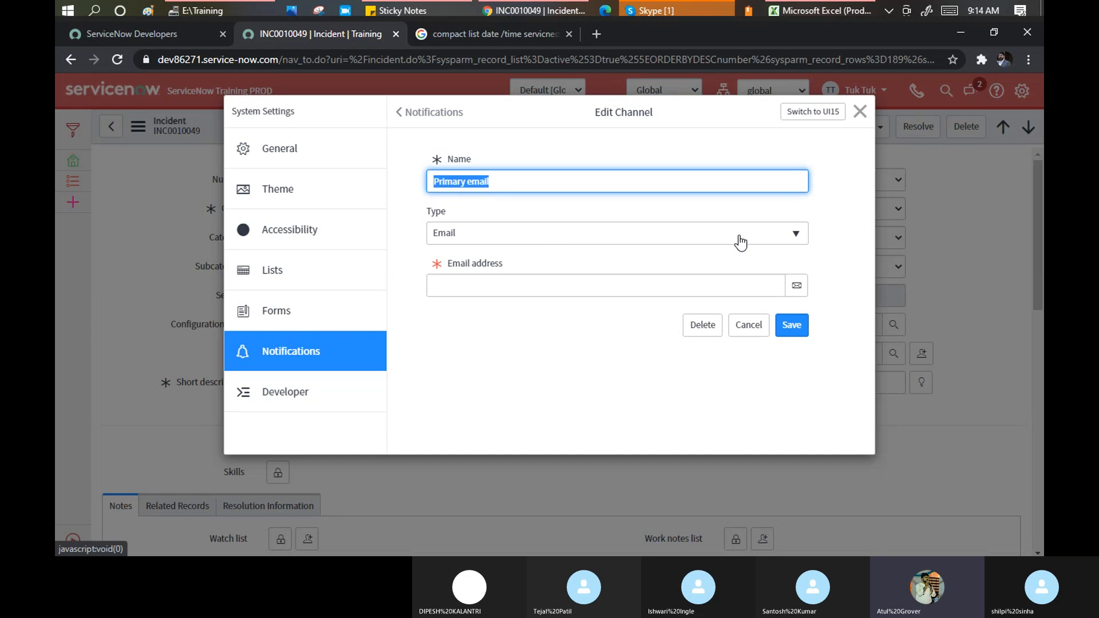
Make the channel type Voice and autofill its name and phone number from a saved contact
click(538, 229)
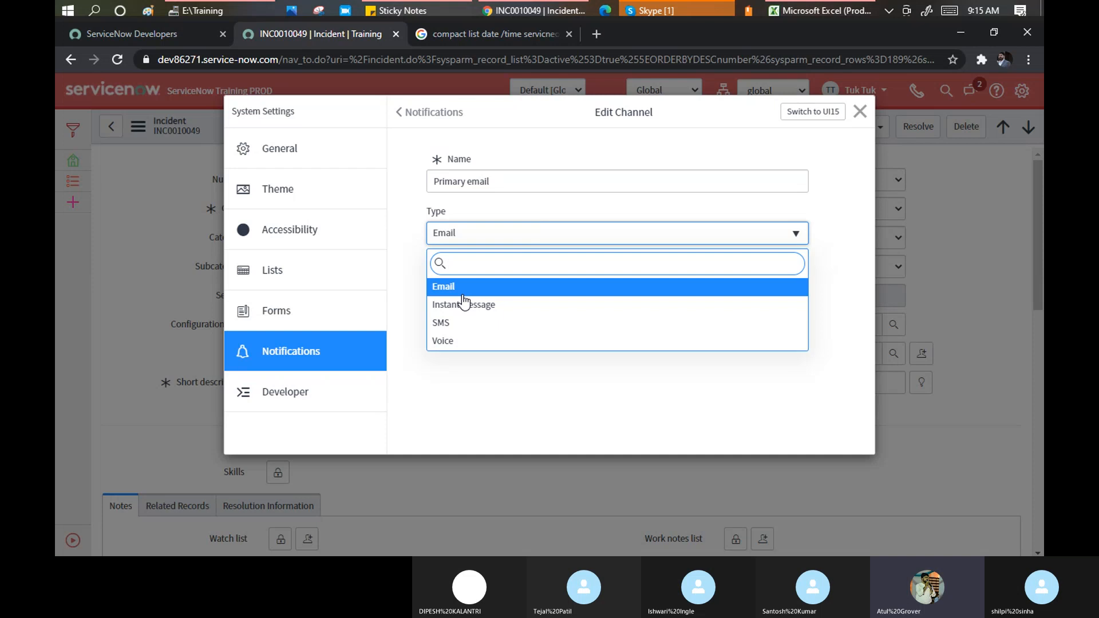
click(473, 342)
click(490, 292)
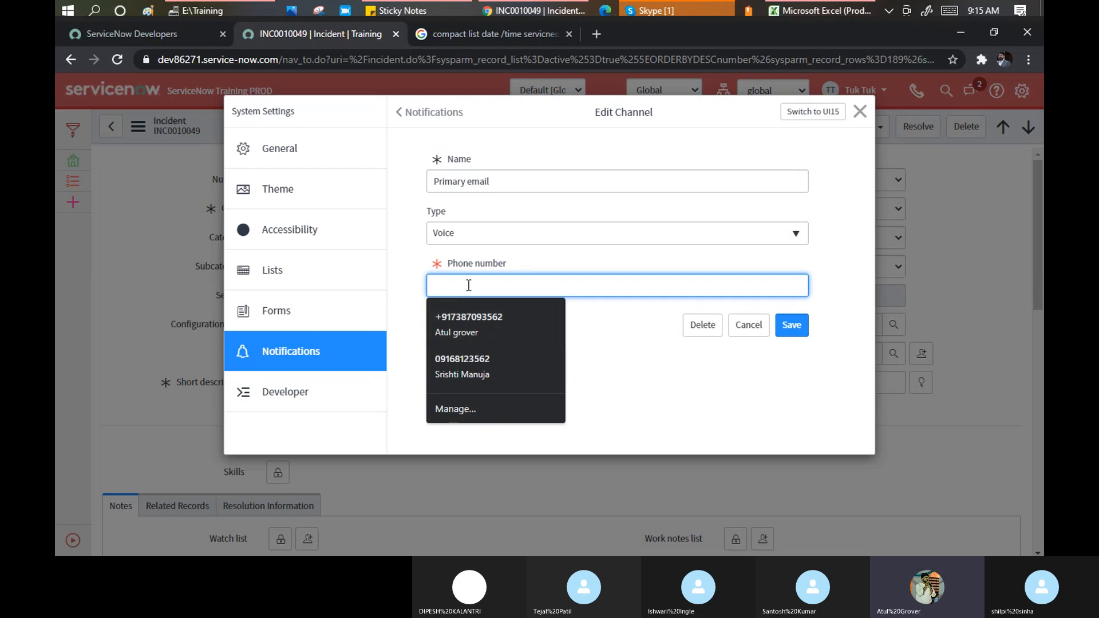
click(478, 327)
drag(518, 285, 431, 270)
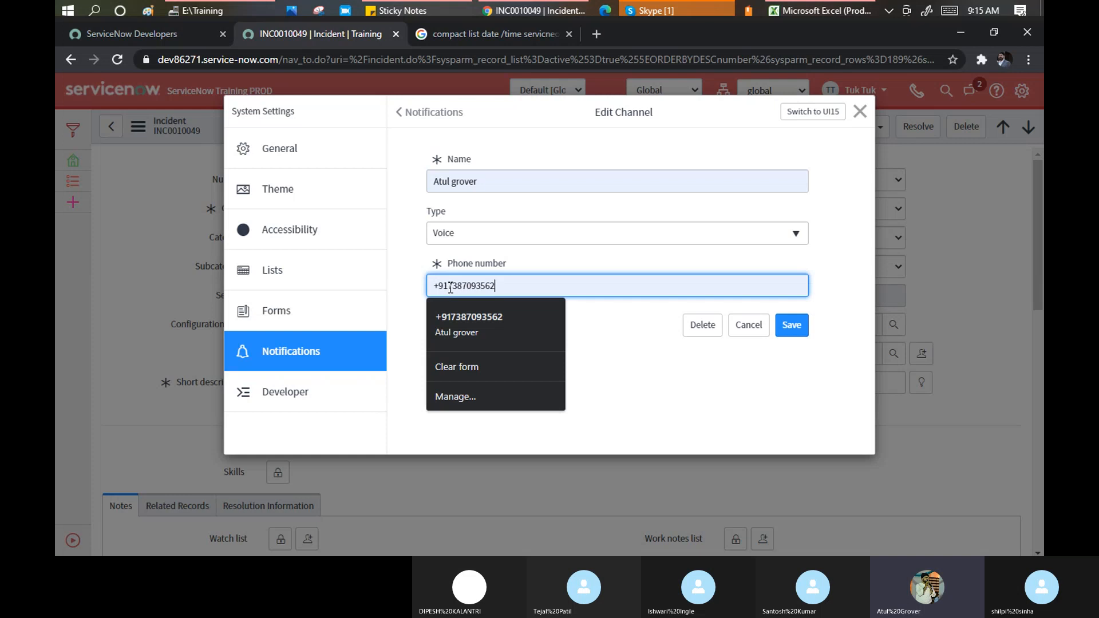
click(450, 288)
drag(450, 288, 498, 286)
click(449, 285)
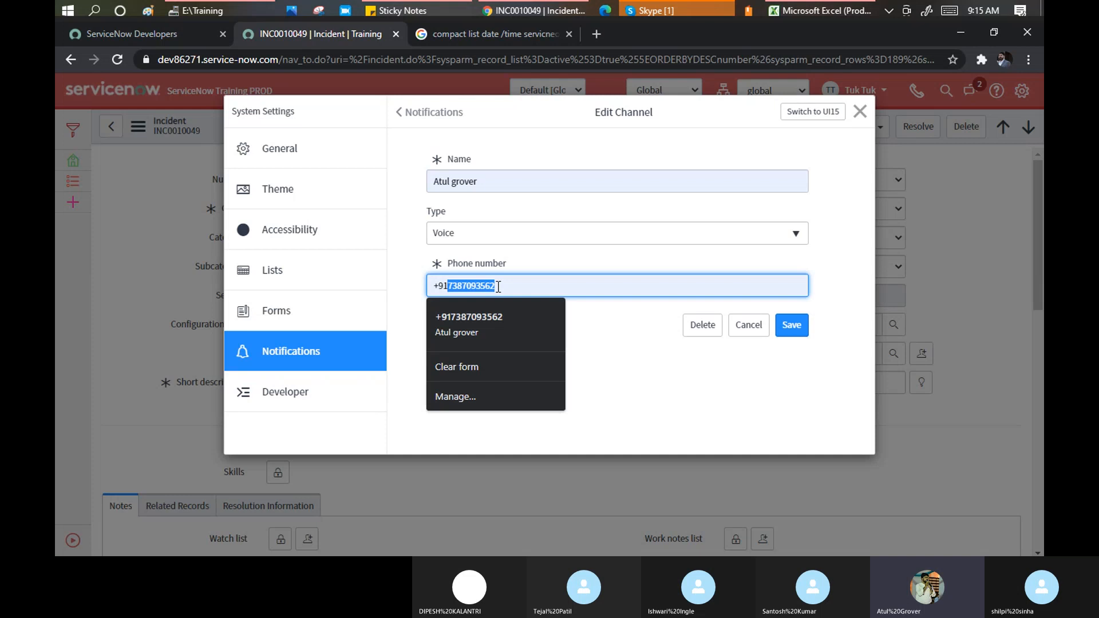
Change the channel type to SMS with Verizon as its service provider
click(795, 234)
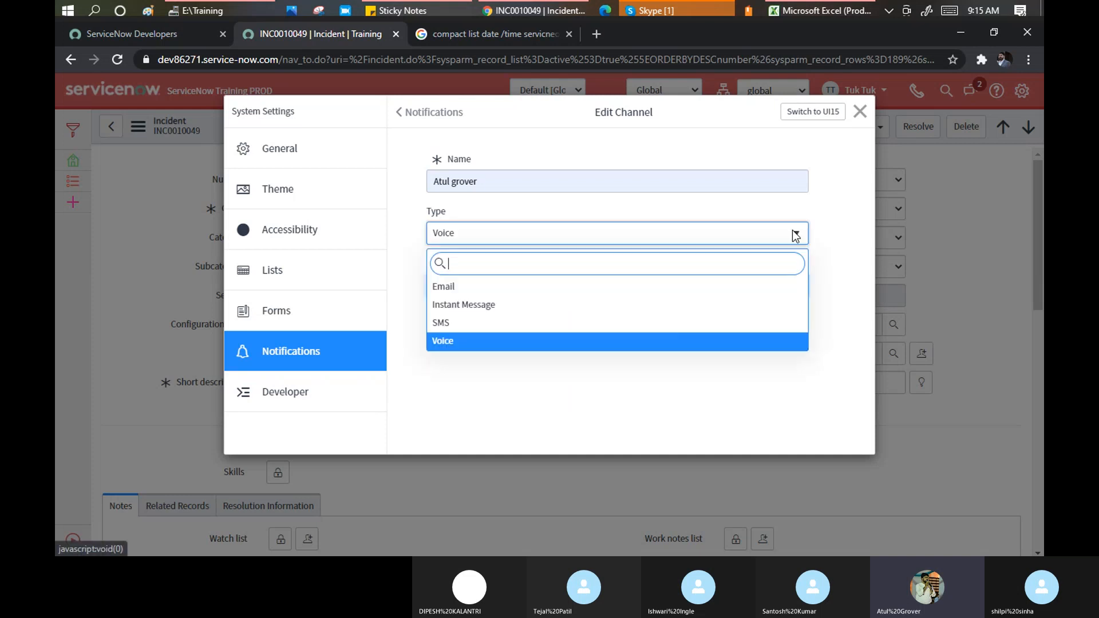
click(480, 323)
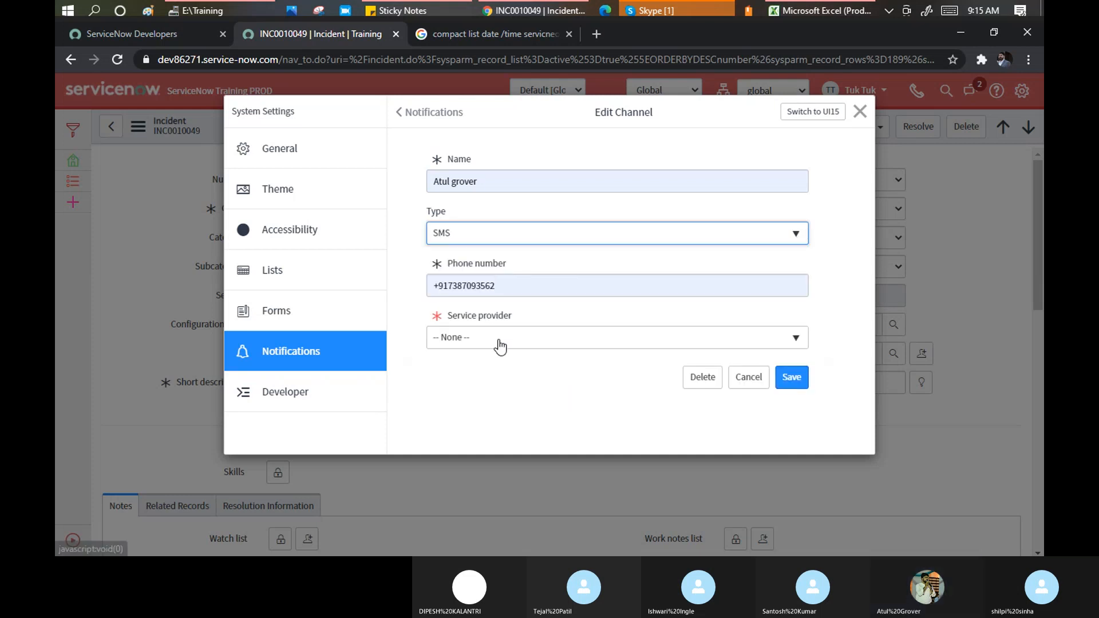
click(499, 339)
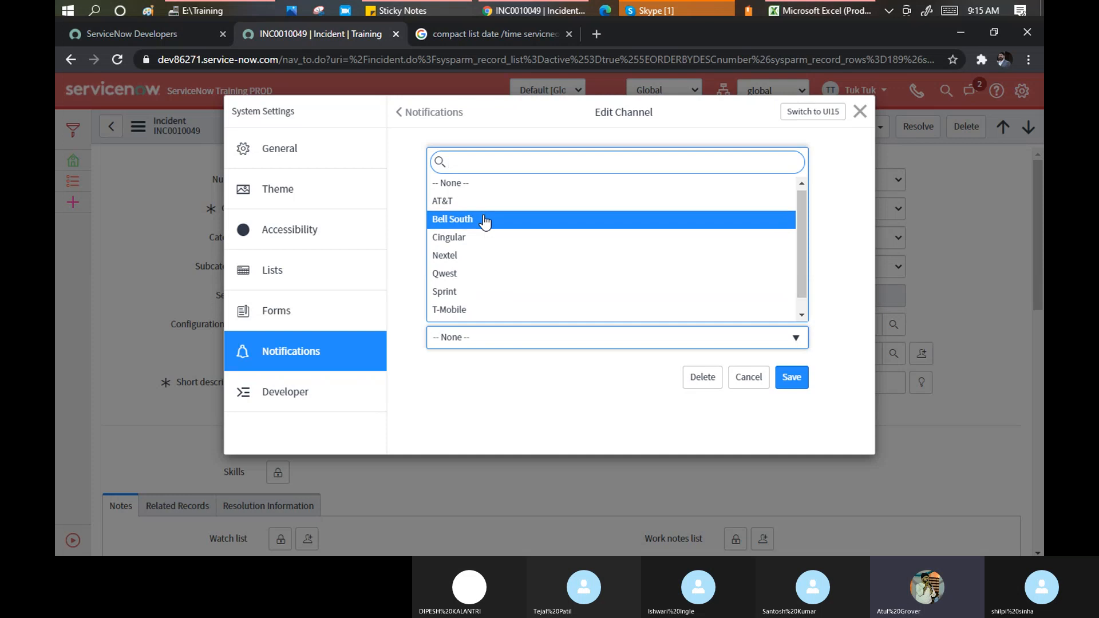
scroll(484, 221, down, 1)
scroll(484, 222, up, 1)
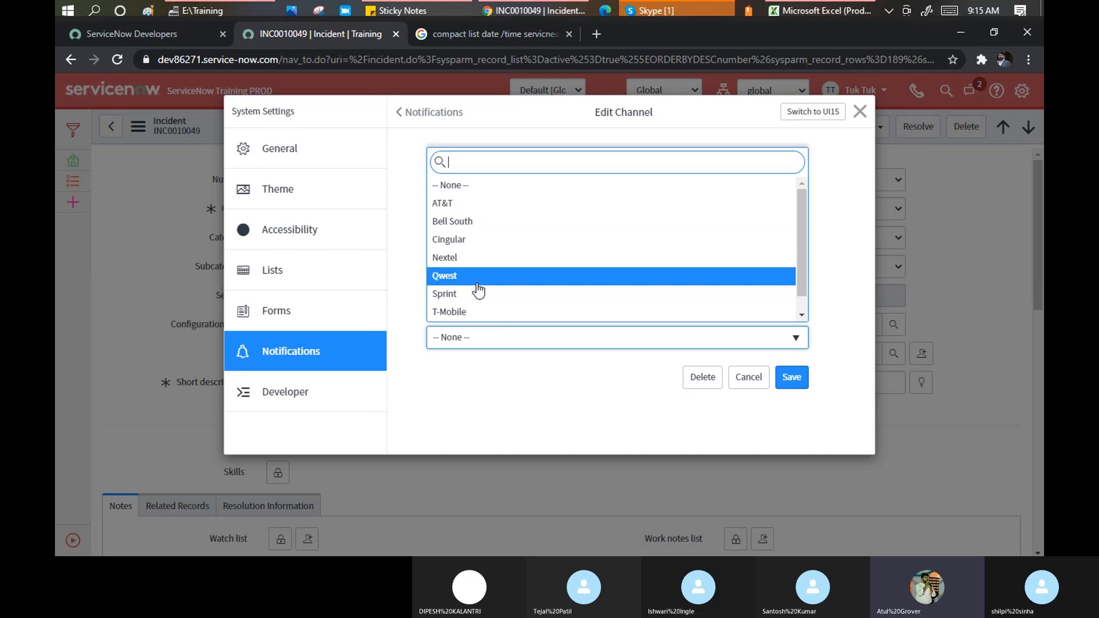
scroll(483, 310, down, 1)
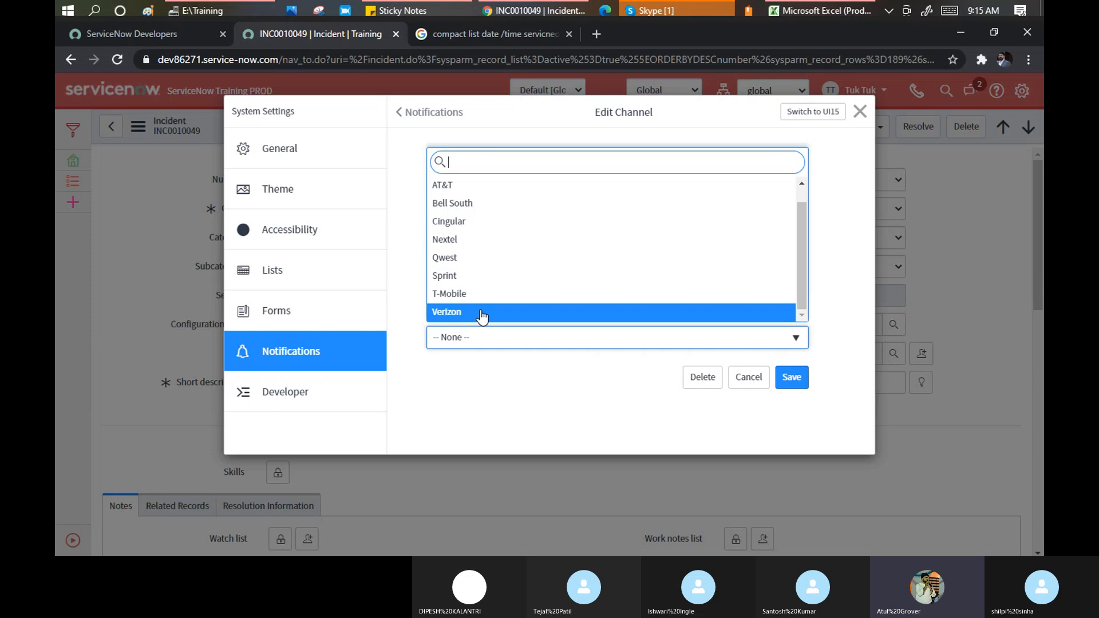
click(480, 311)
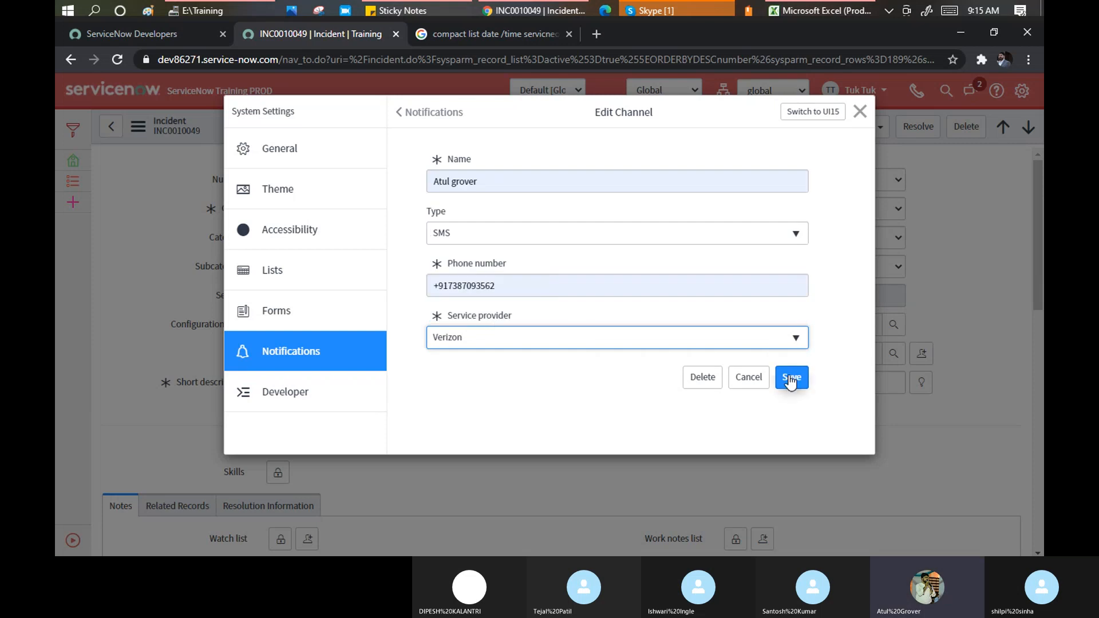
Switch the channel type via Instant Message to Email, autofill the e-mail address, and save
click(801, 243)
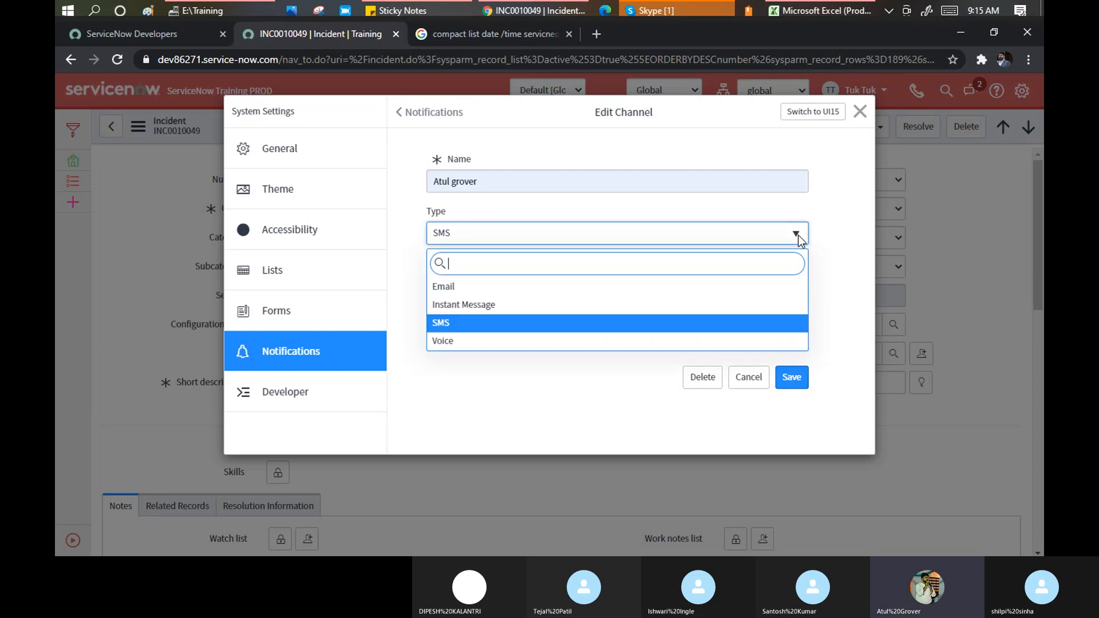
click(482, 305)
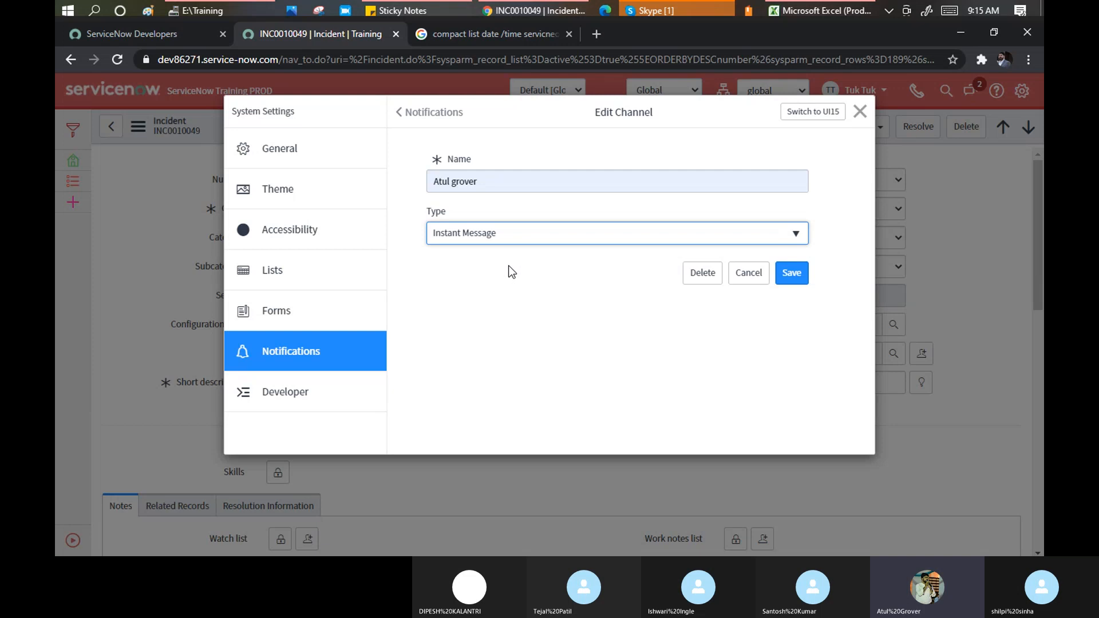
click(568, 302)
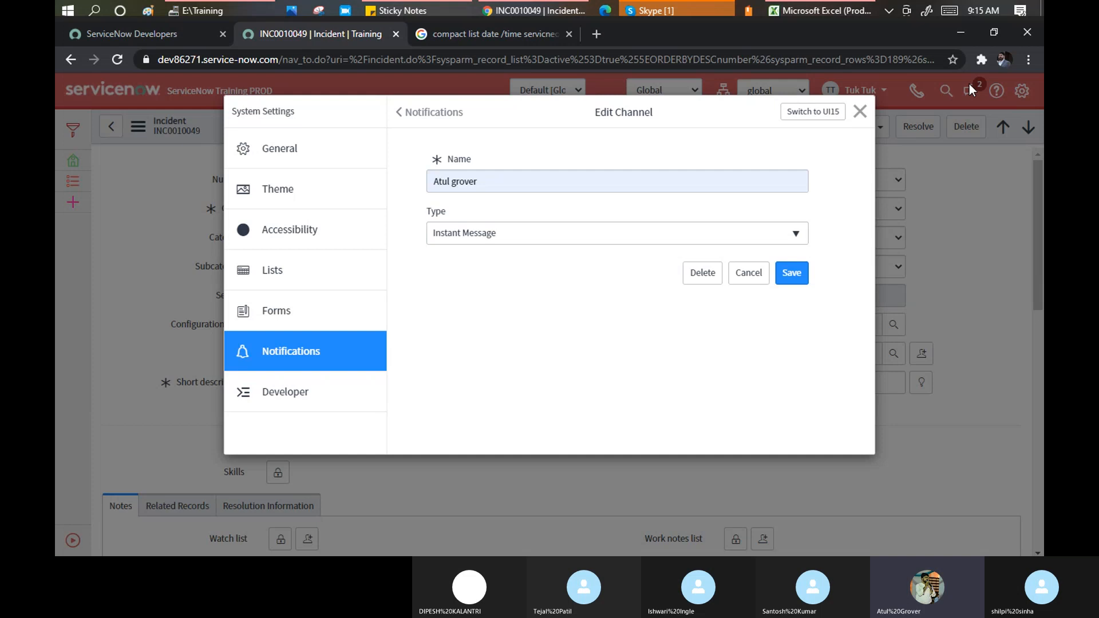
click(795, 234)
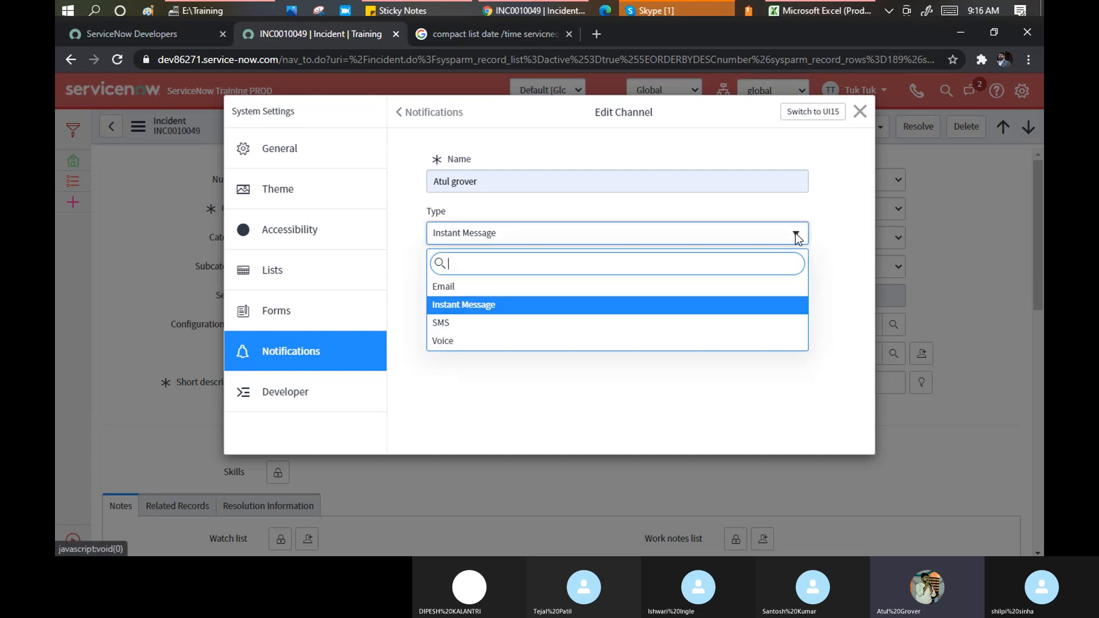
click(525, 293)
click(523, 284)
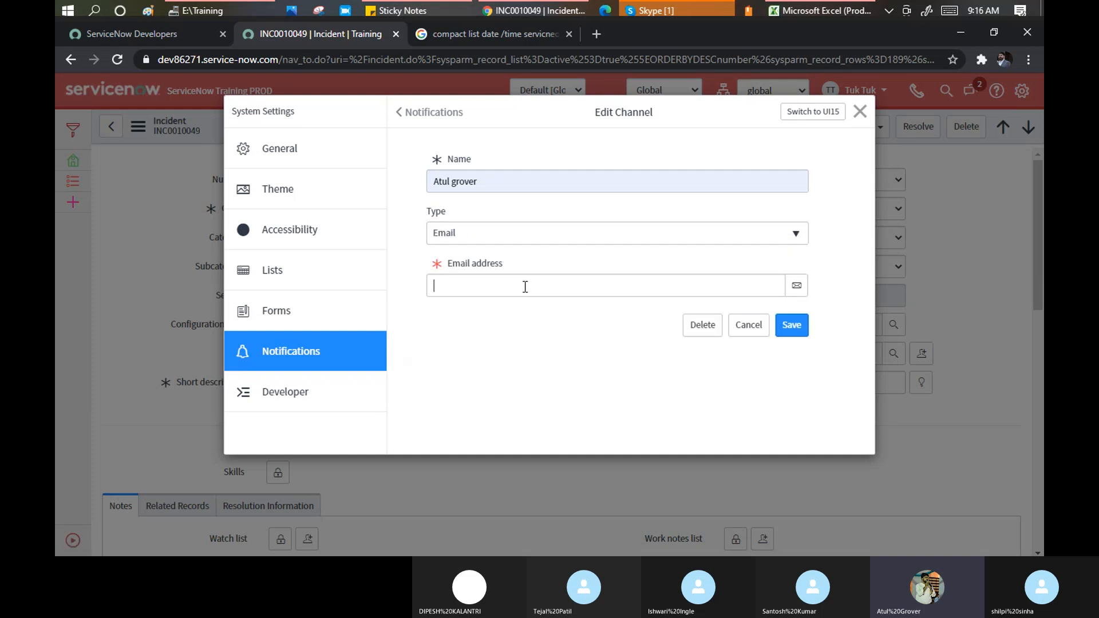
click(500, 317)
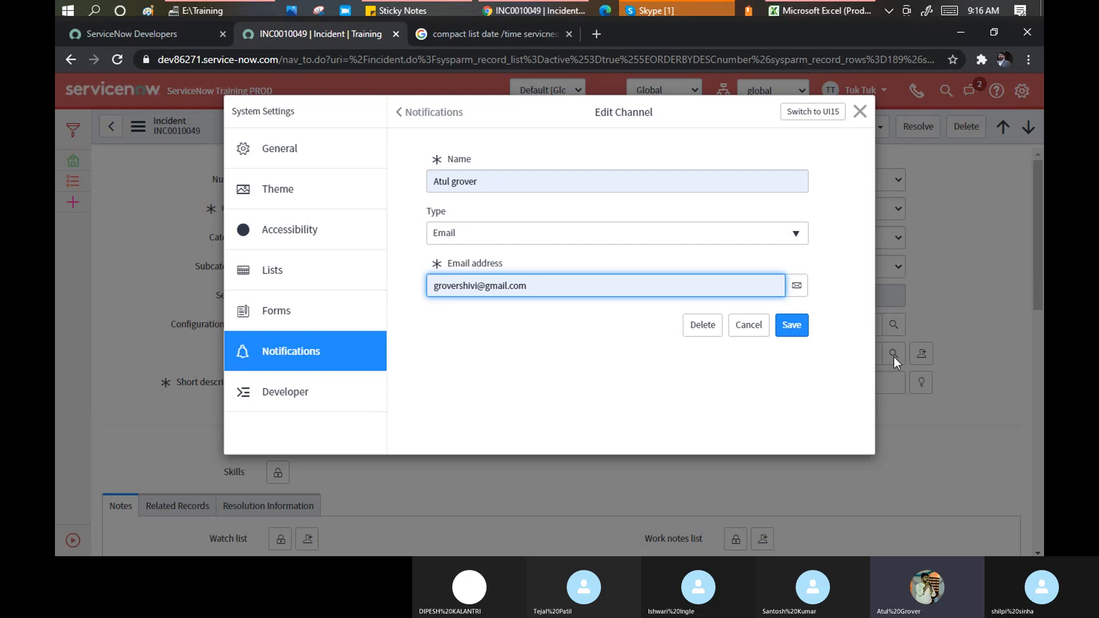
click(801, 326)
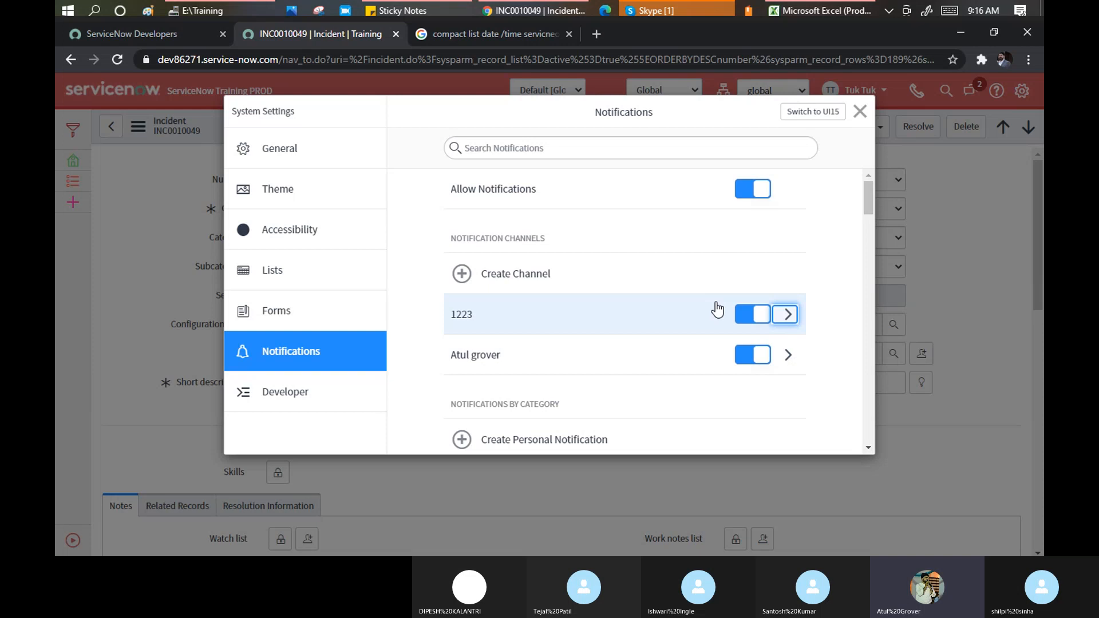
scroll(645, 306, down, 2)
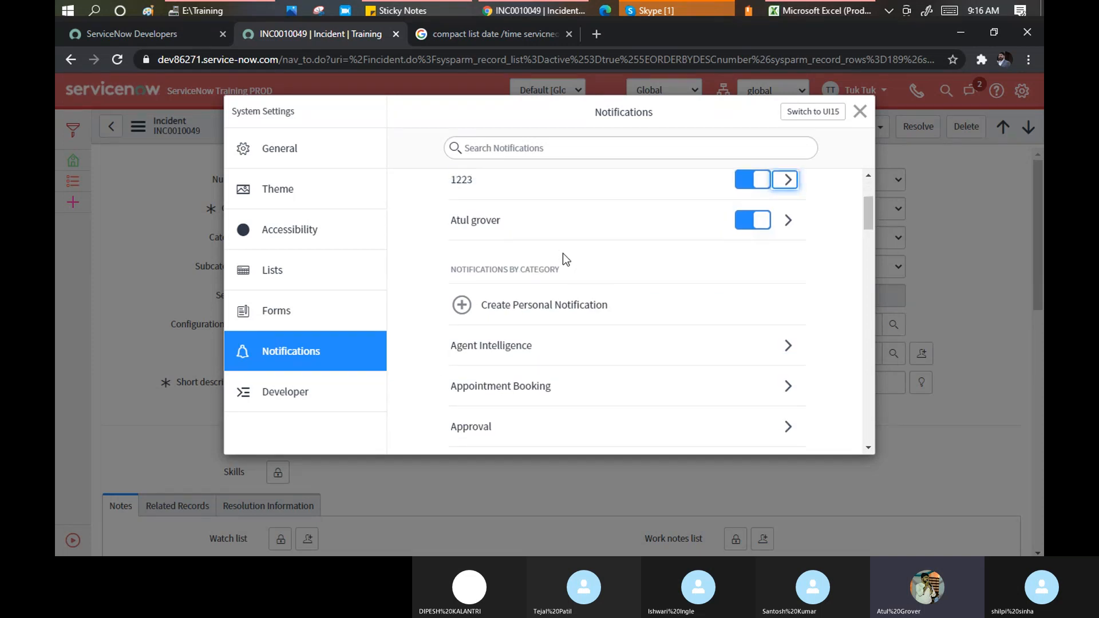
scroll(603, 273, up, 2)
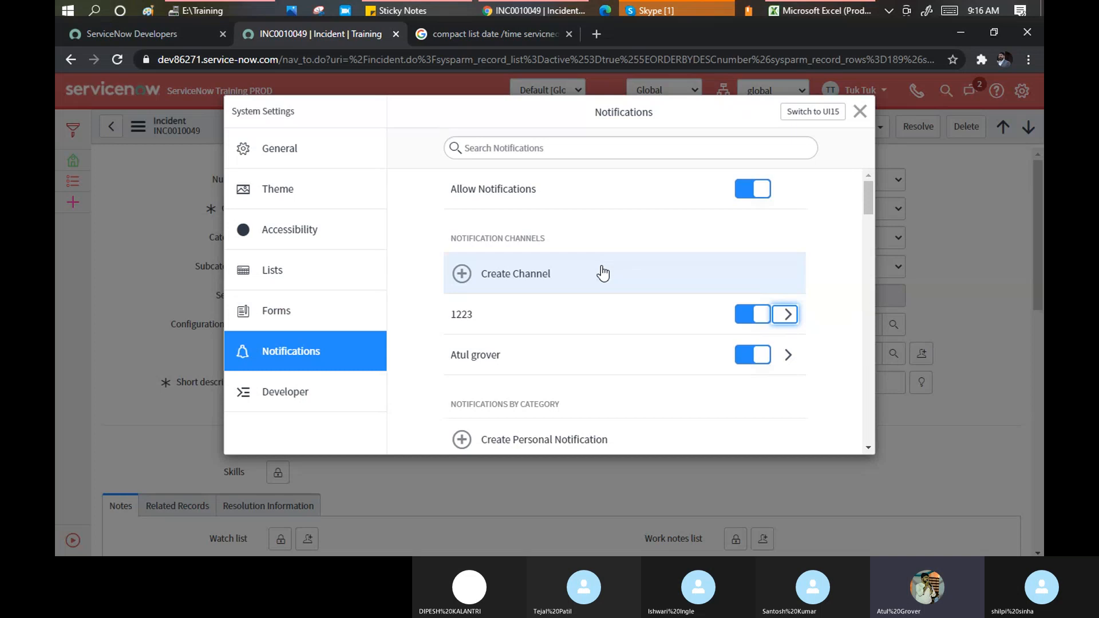
scroll(603, 274, down, 4)
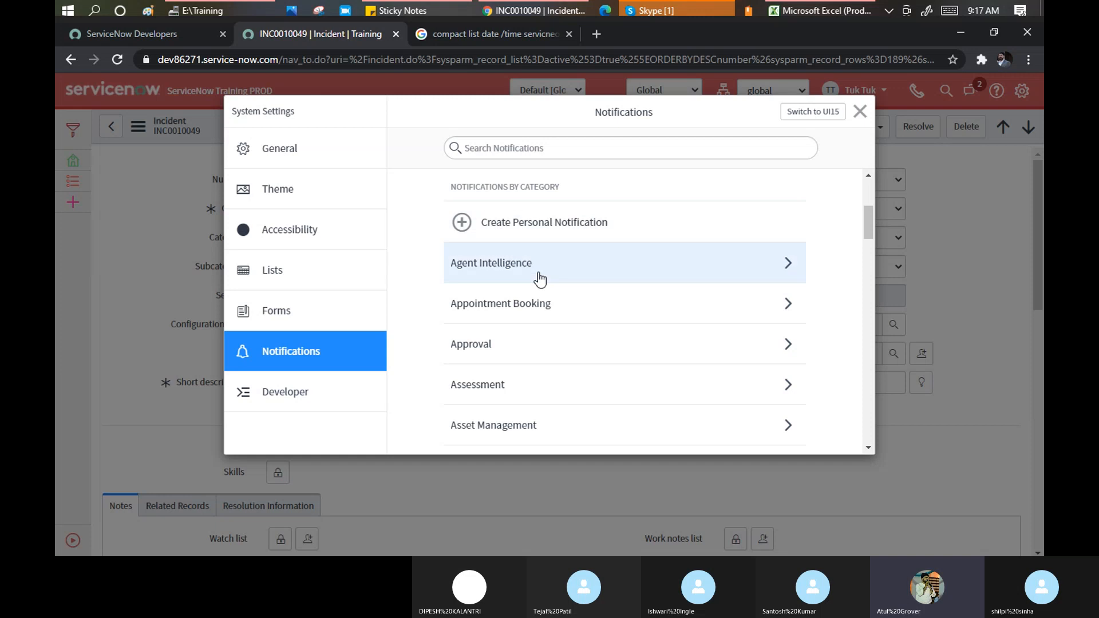
scroll(495, 262, down, 1)
scroll(492, 229, down, 1)
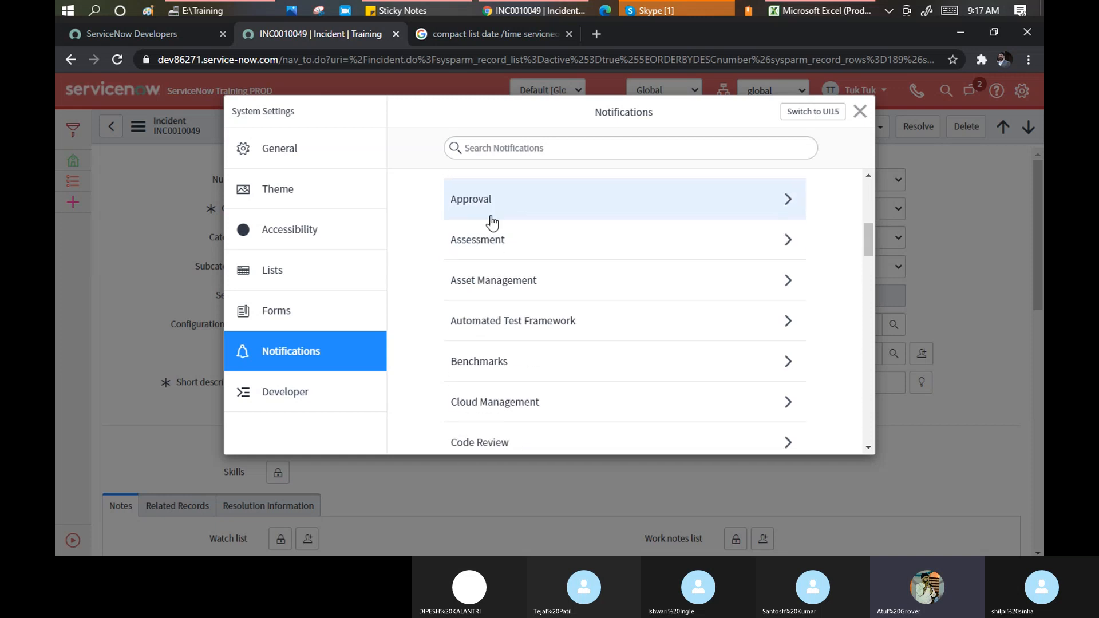
scroll(515, 218, up, 3)
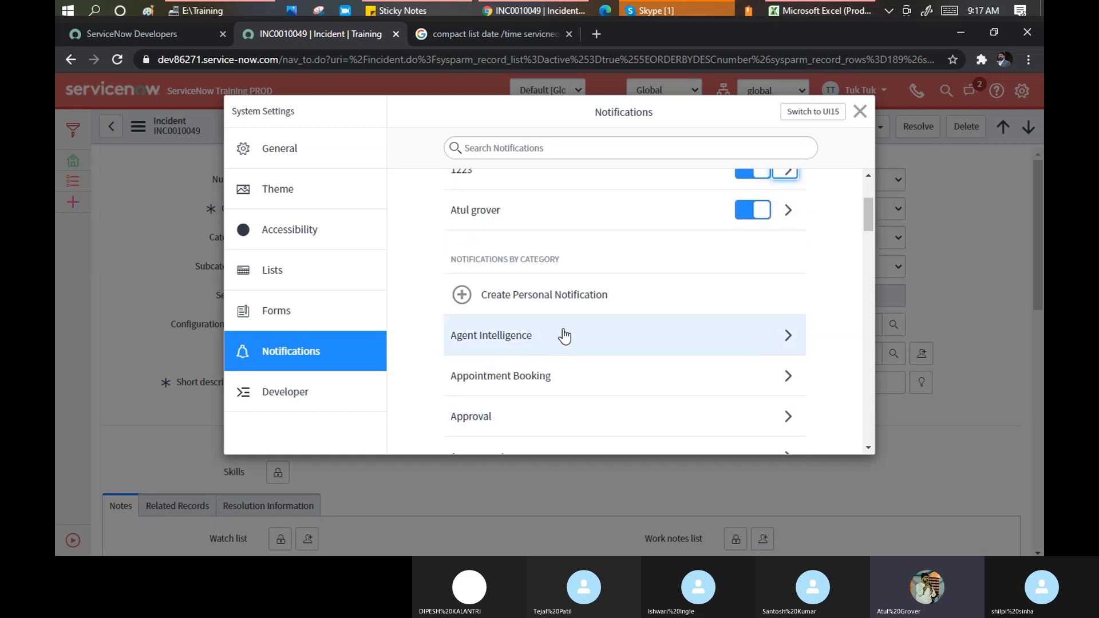
scroll(558, 337, down, 1)
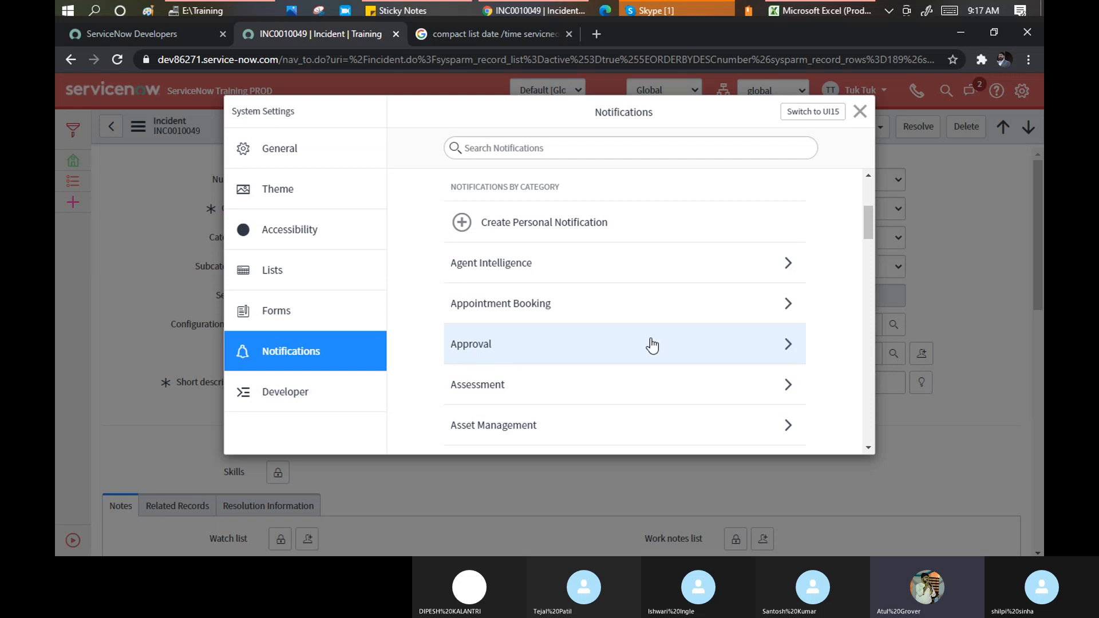
Open the Approval category and browse notifications such as Approval Rejected and Catalog Approval Request
click(787, 344)
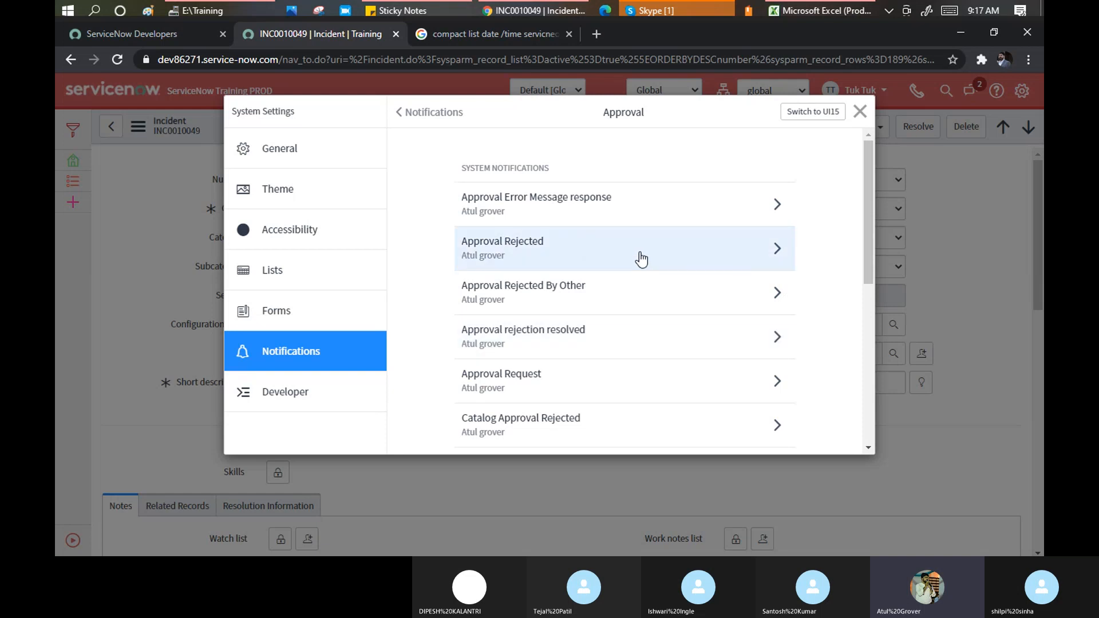
scroll(641, 259, down, 4)
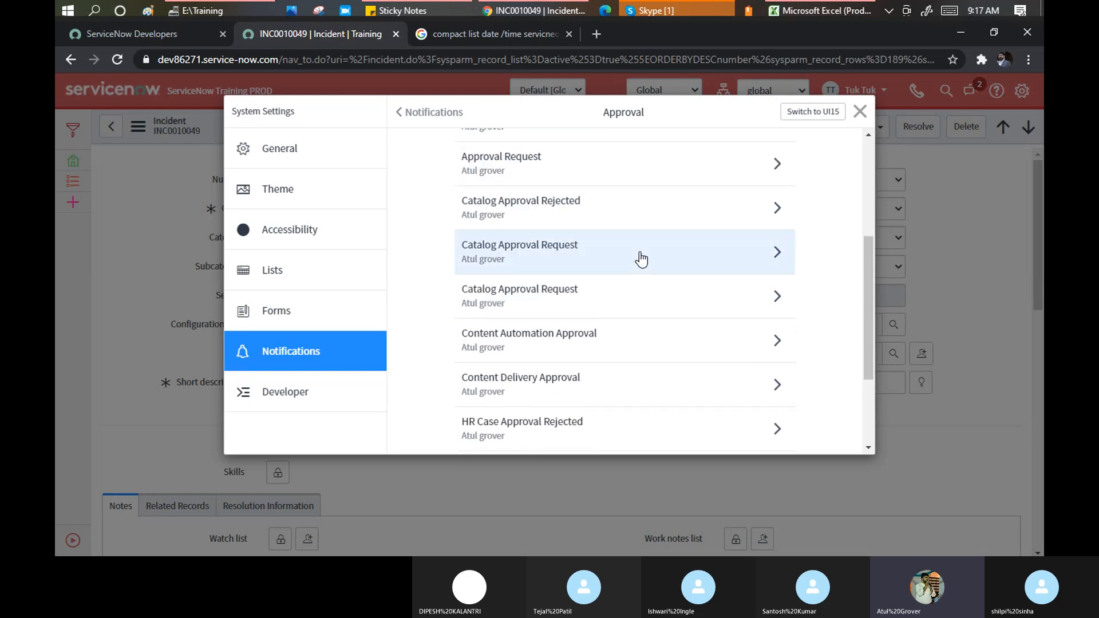
scroll(567, 226, down, 3)
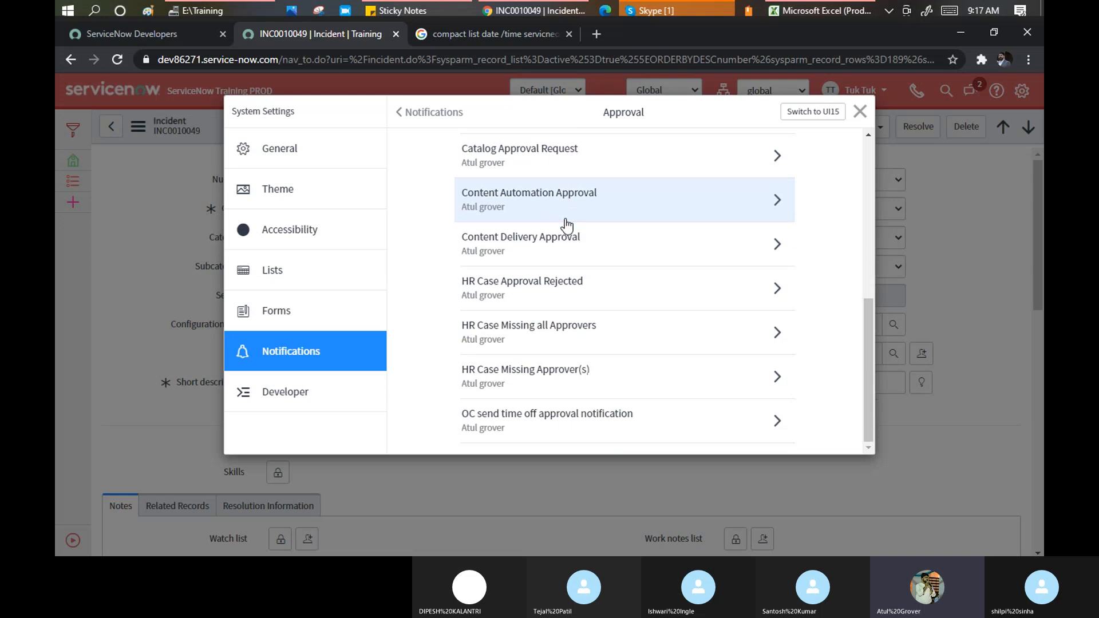
scroll(567, 377, up, 2)
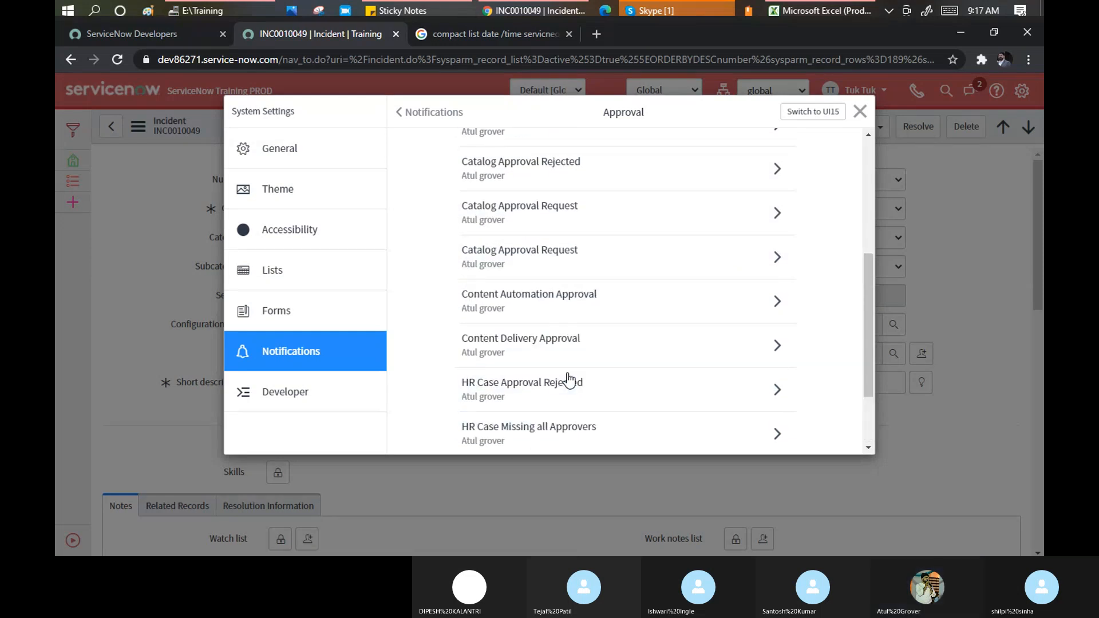
scroll(567, 379, up, 4)
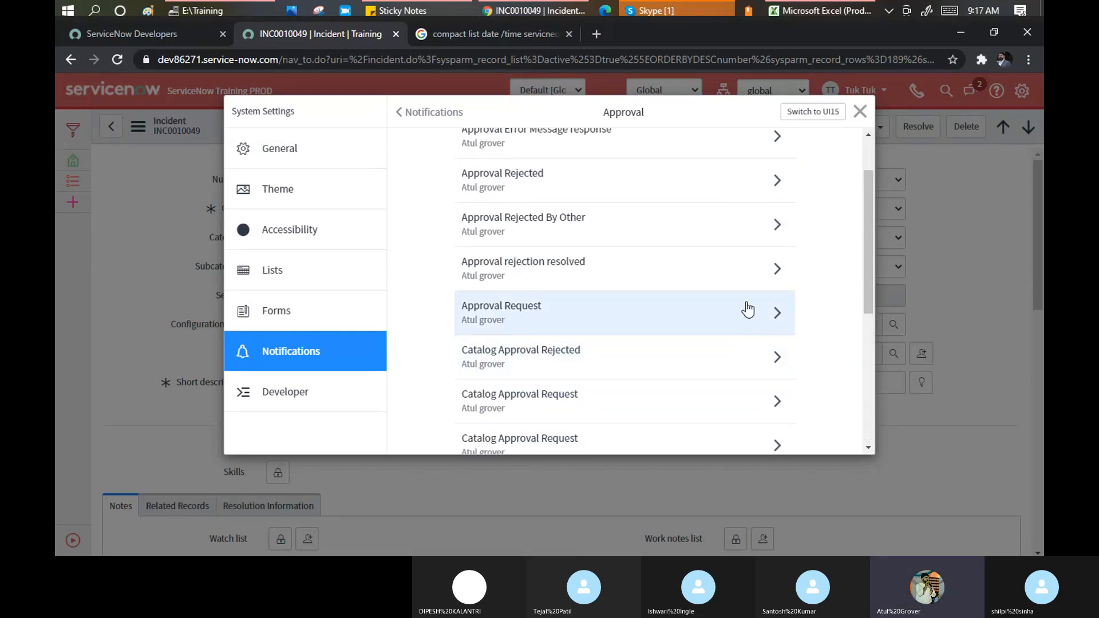
Open Approval Request and flip its 1223 channel on, then back off
click(775, 313)
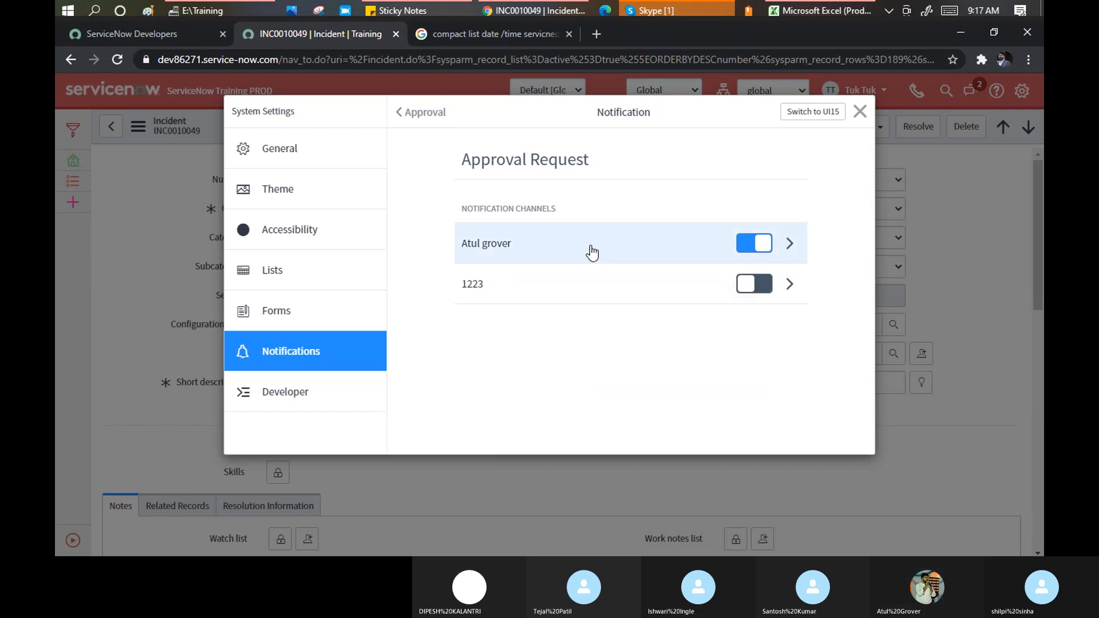
click(765, 286)
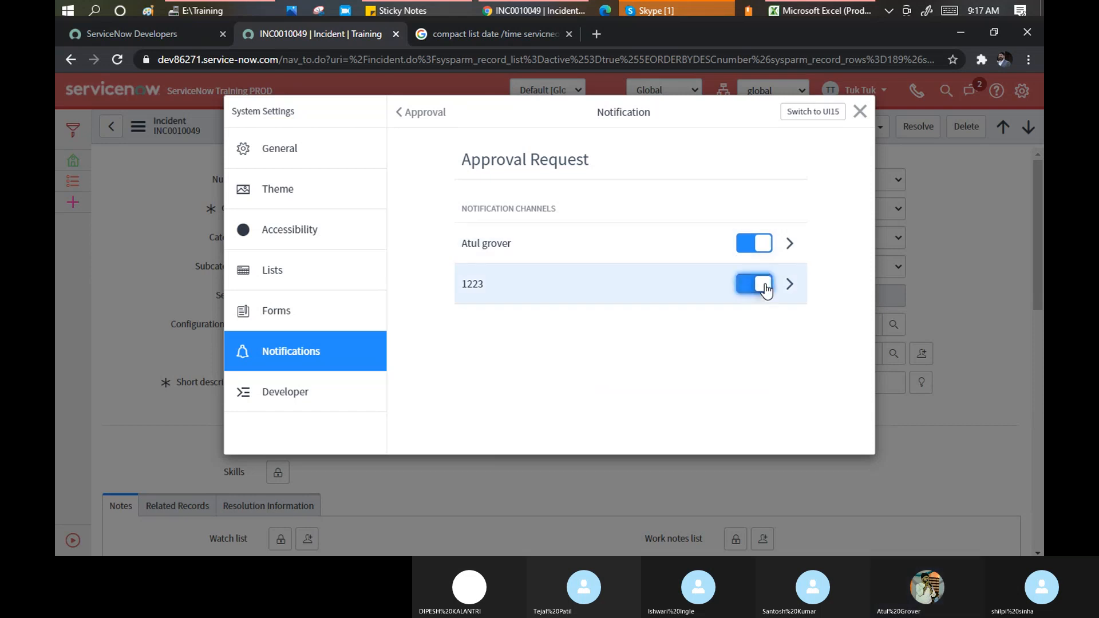
click(744, 287)
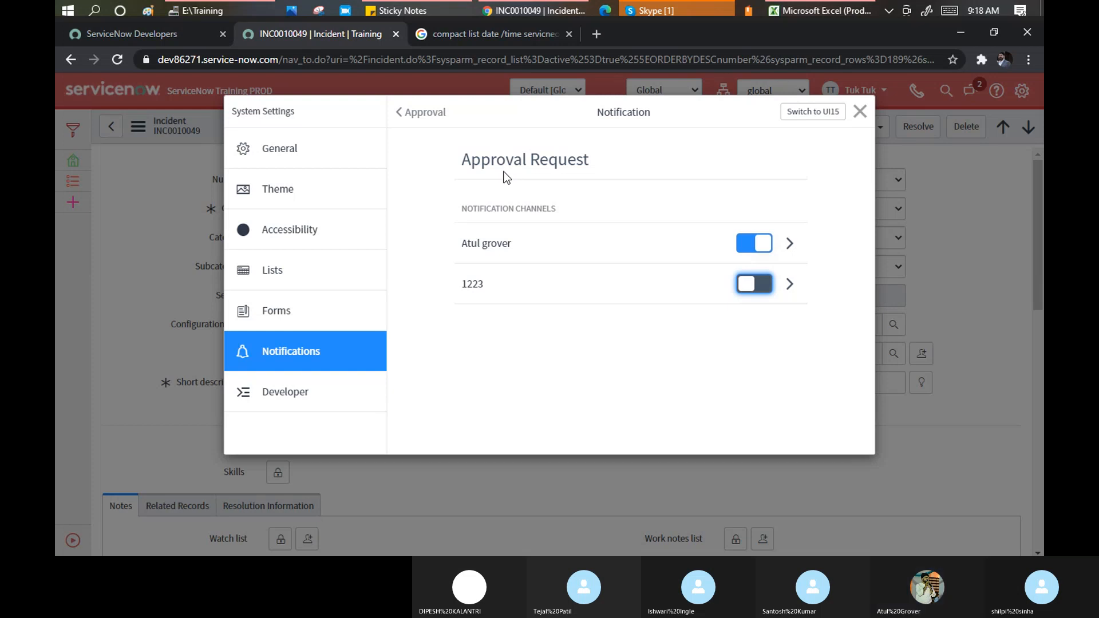
click(400, 113)
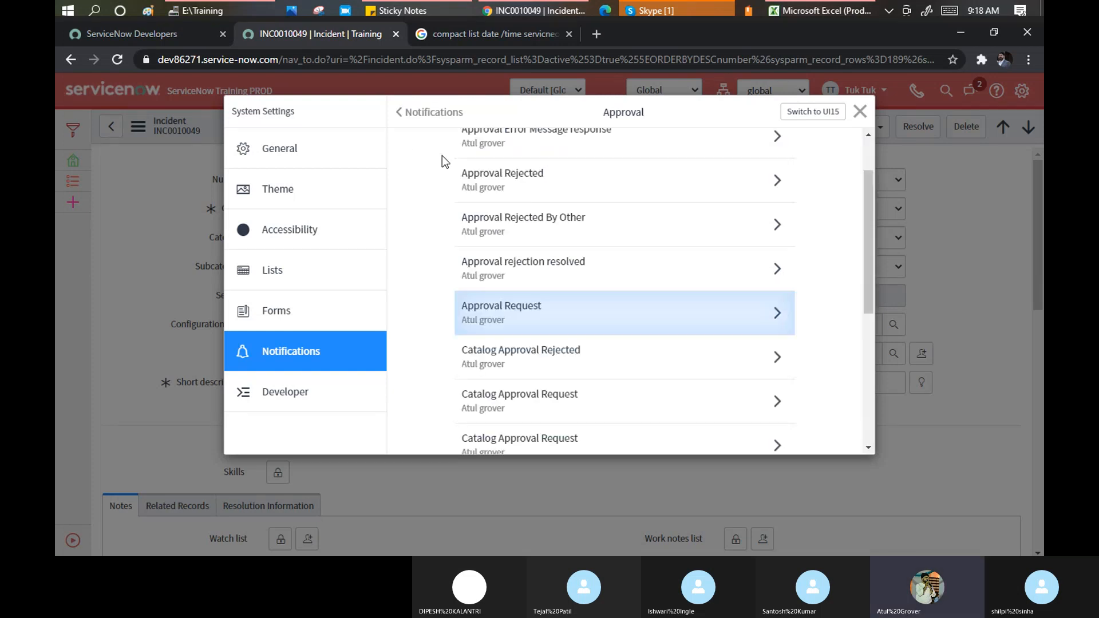
scroll(532, 229, up, 2)
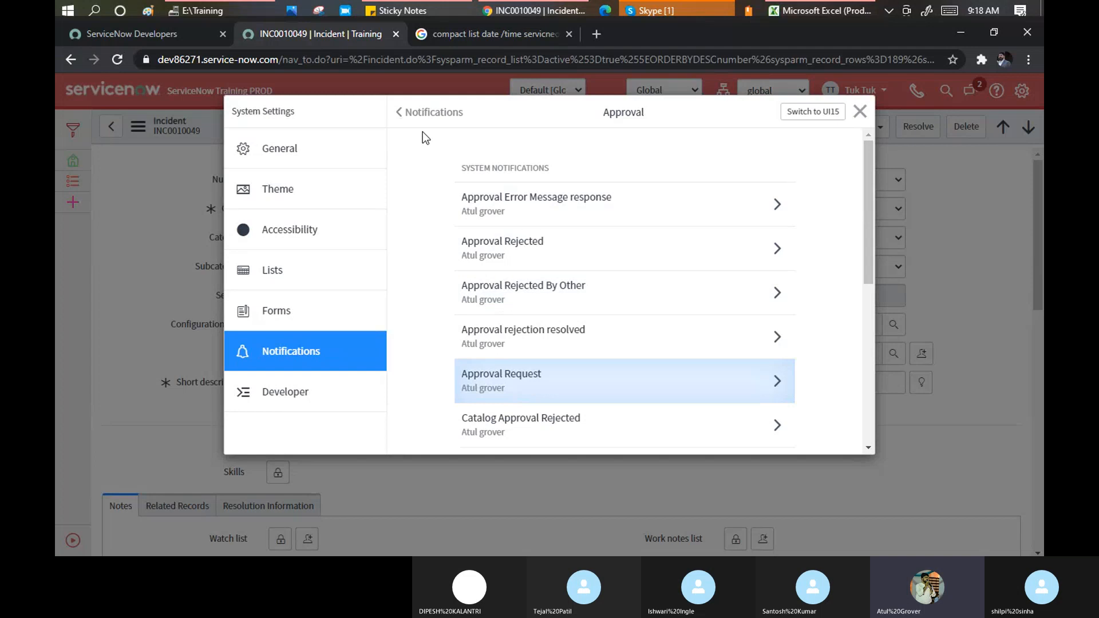
click(400, 114)
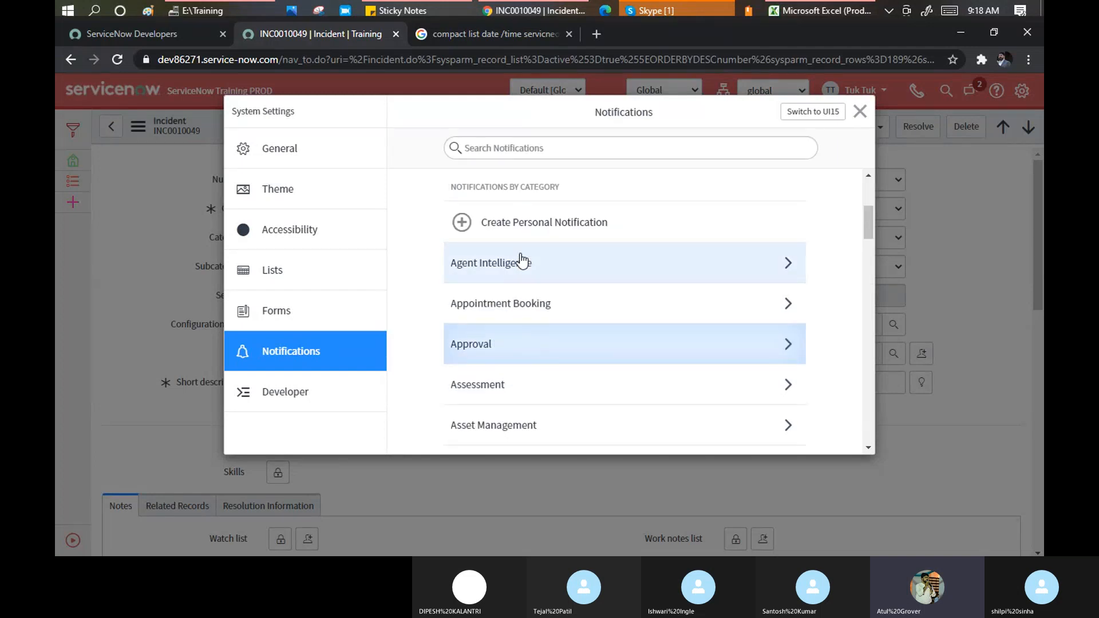
scroll(521, 286, down, 2)
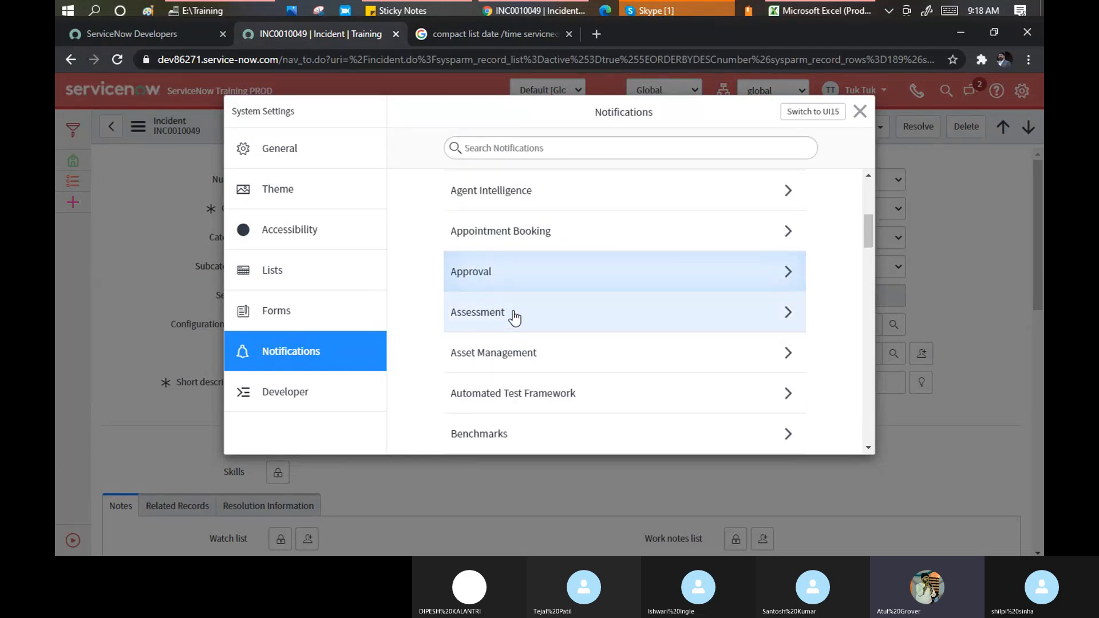
scroll(515, 338, down, 3)
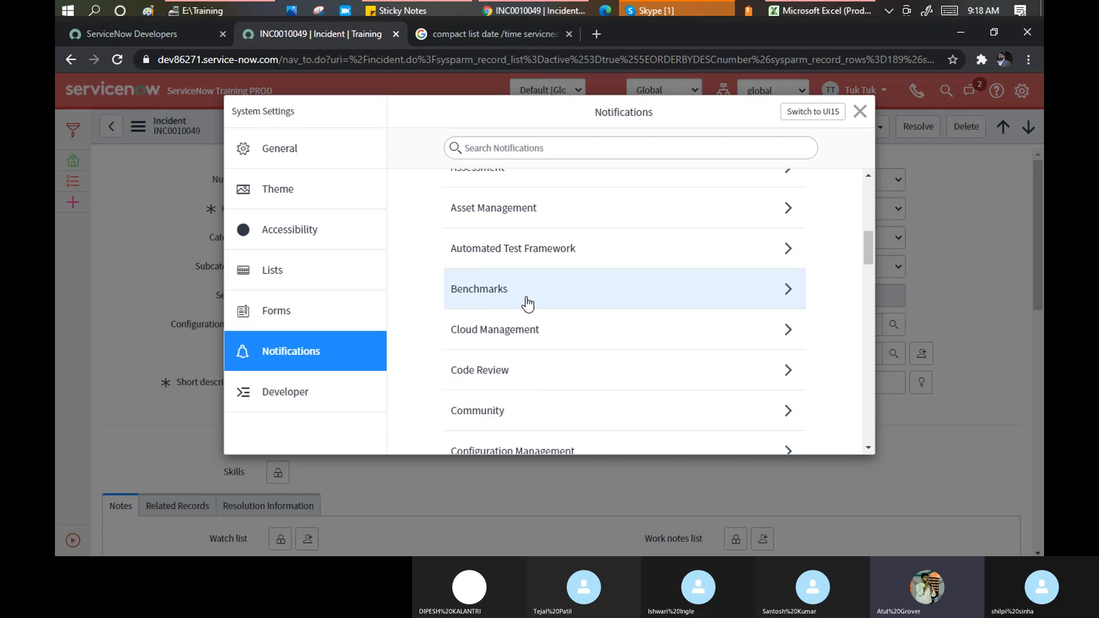
scroll(527, 304, down, 3)
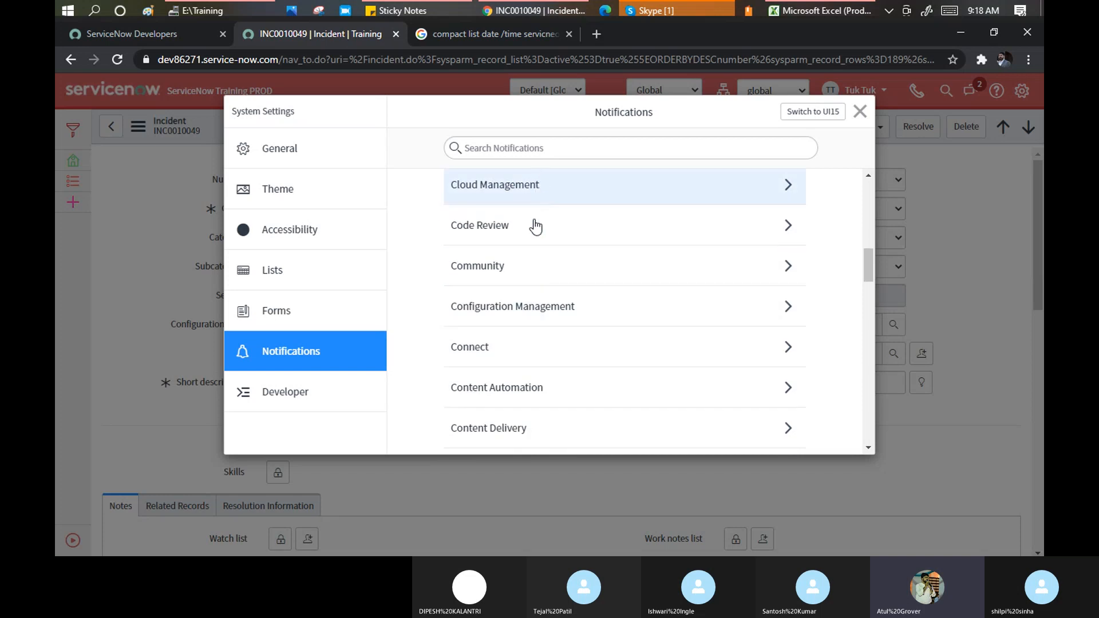
scroll(538, 295, down, 9)
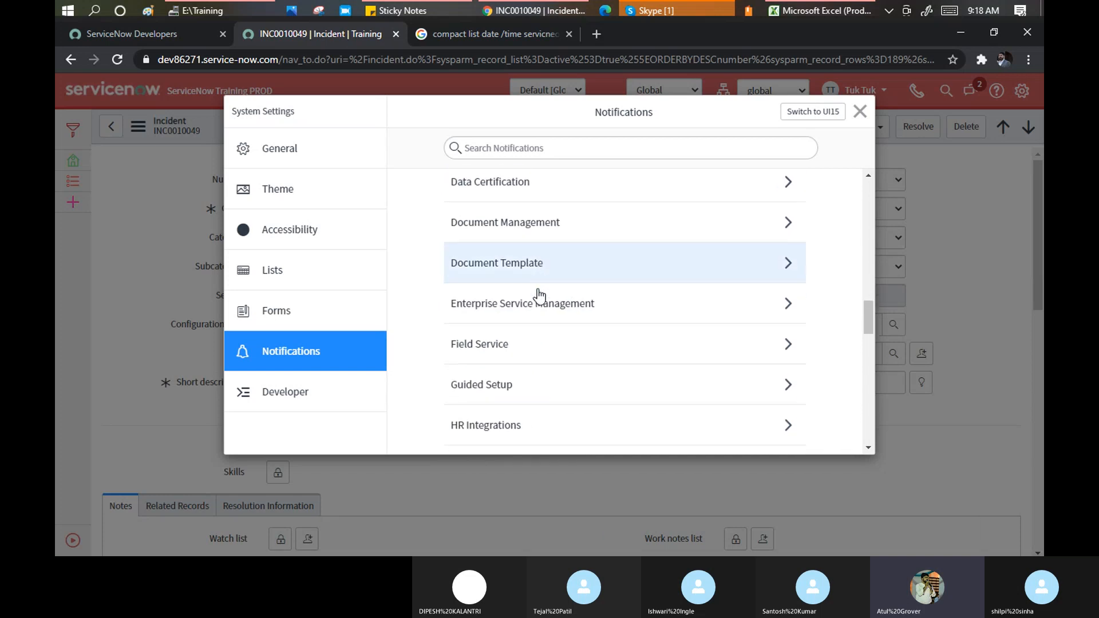
scroll(538, 294, down, 4)
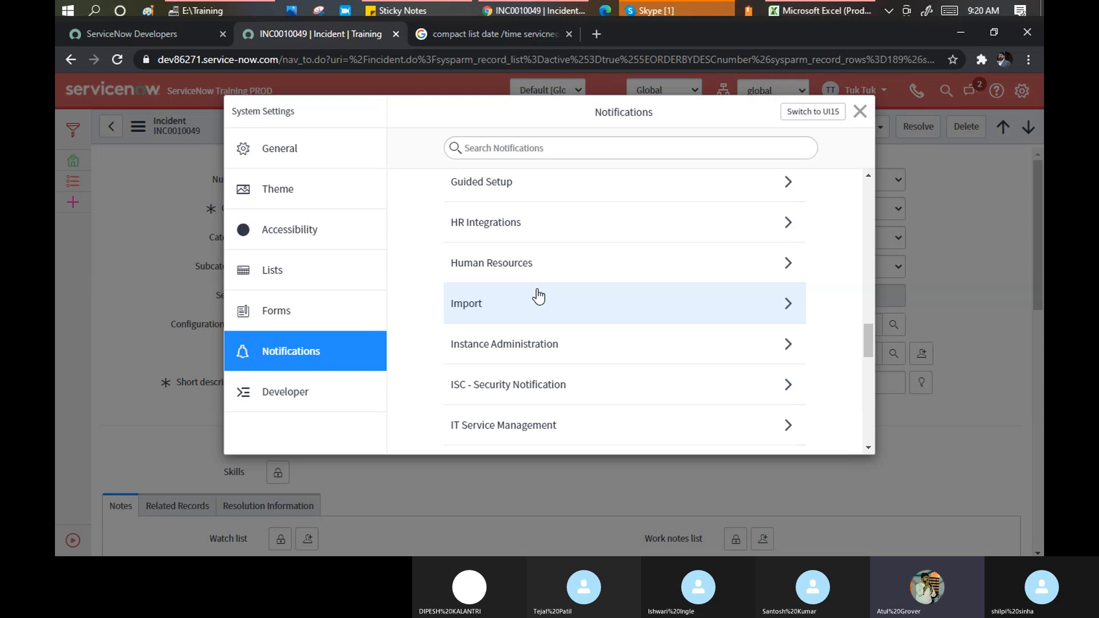
scroll(538, 296, down, 3)
scroll(554, 246, down, 4)
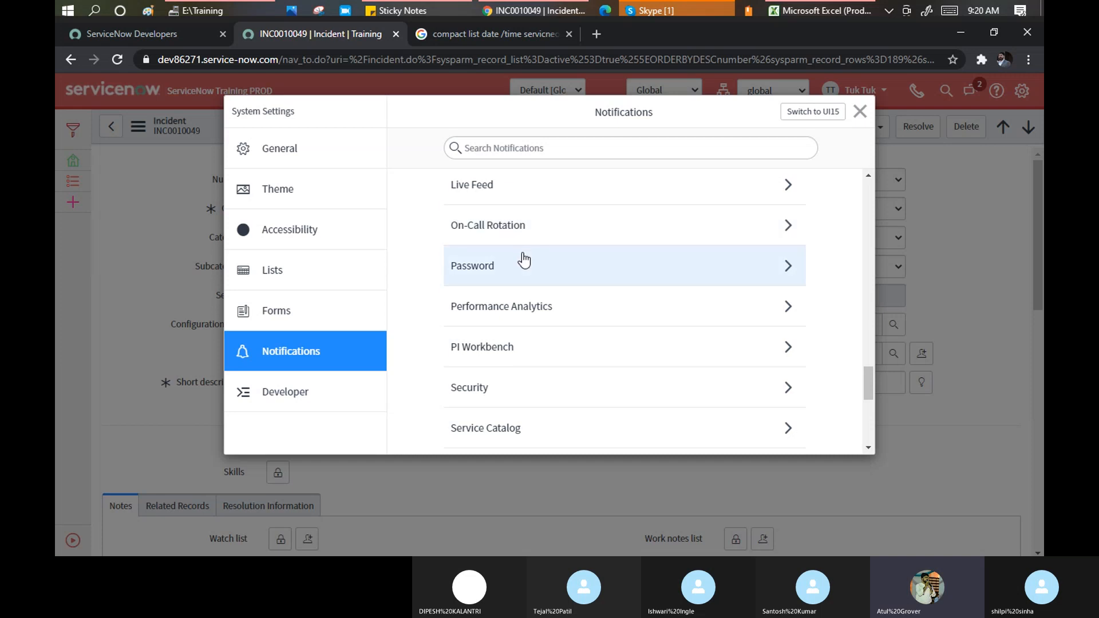
scroll(522, 259, down, 2)
scroll(518, 246, up, 4)
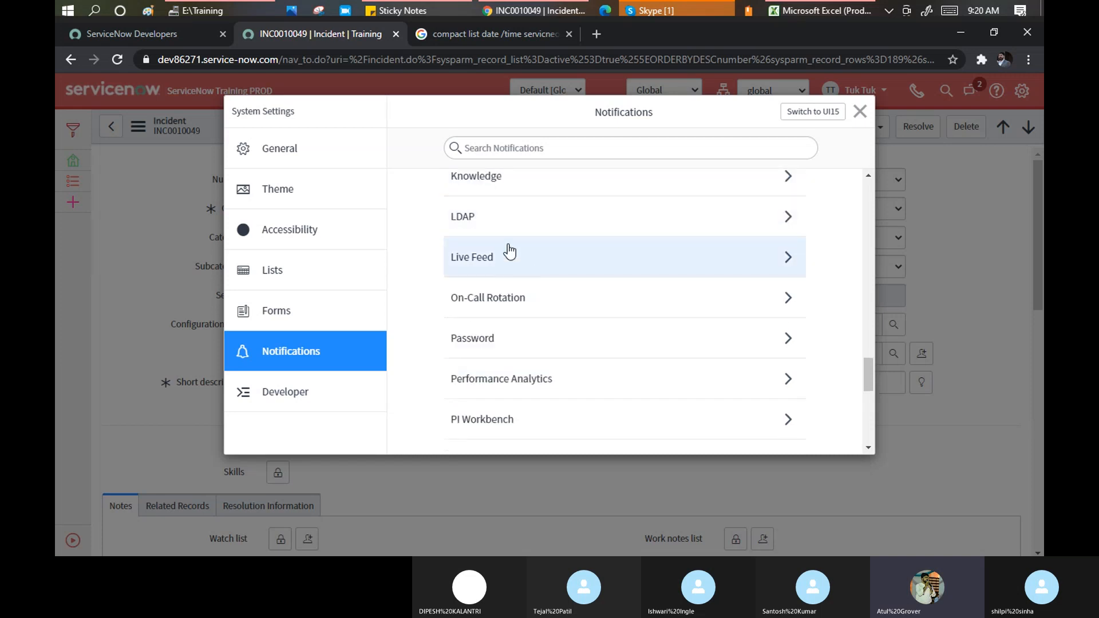
scroll(506, 249, up, 3)
Open IT Service Management and browse down to CAB Meeting Delegate added and Catalog task worknoted
click(502, 280)
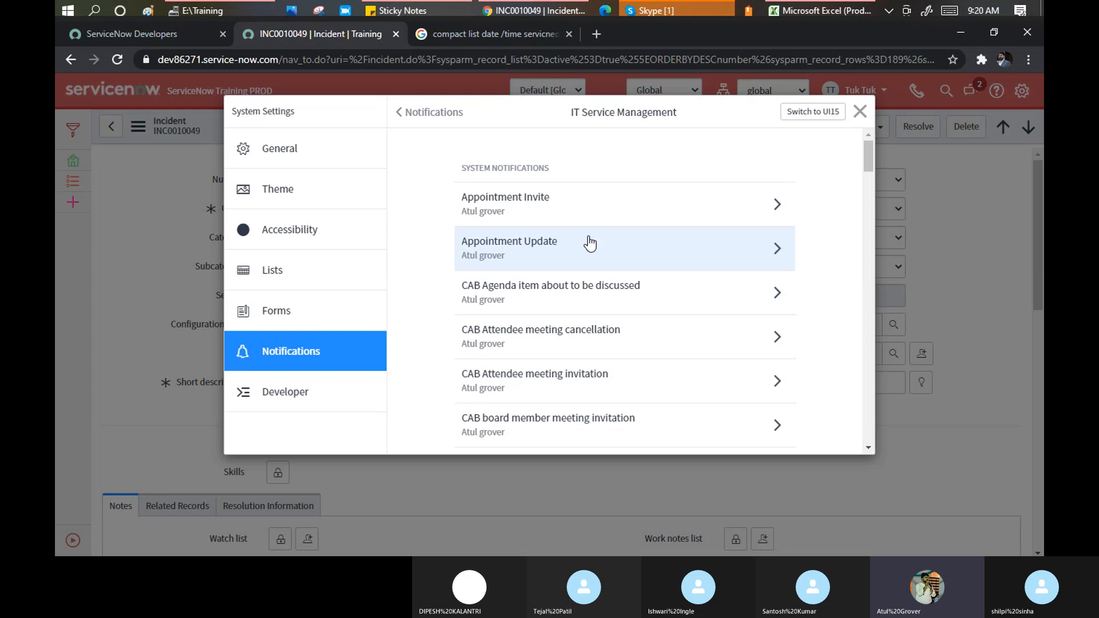
scroll(588, 243, down, 1)
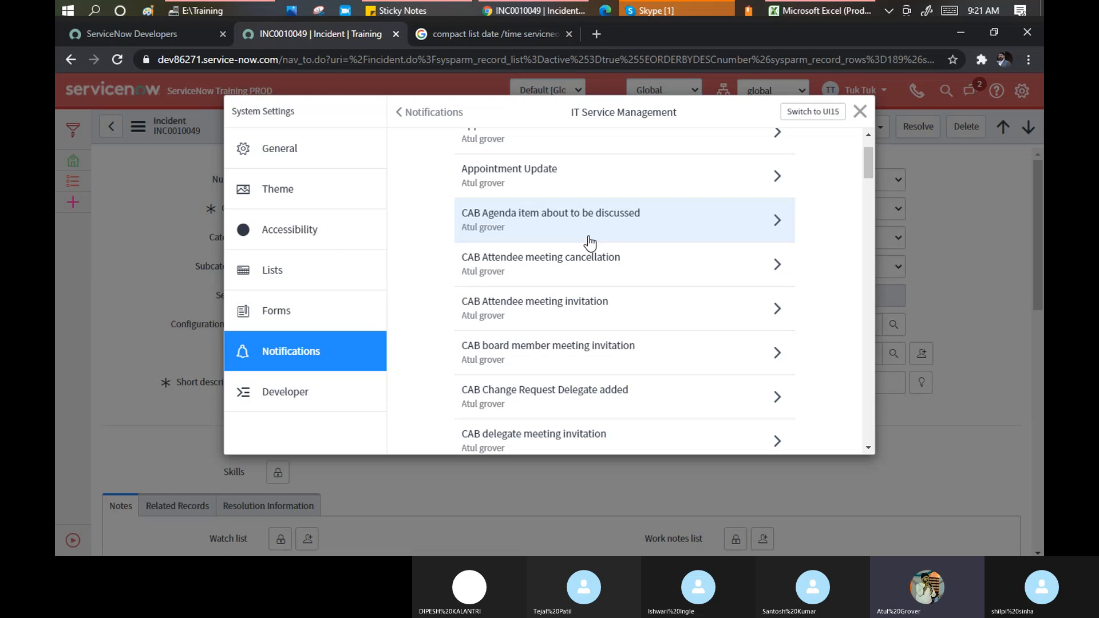
scroll(590, 243, down, 3)
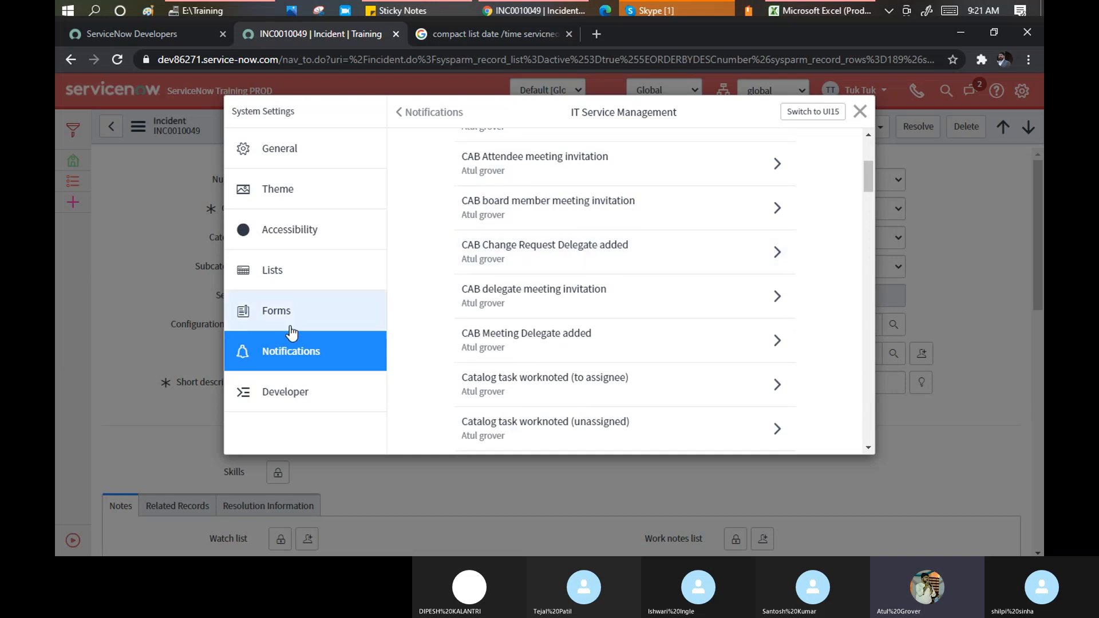
Return to the Notifications category list and scroll to its end, Service Watch through Visual Task Board
click(291, 351)
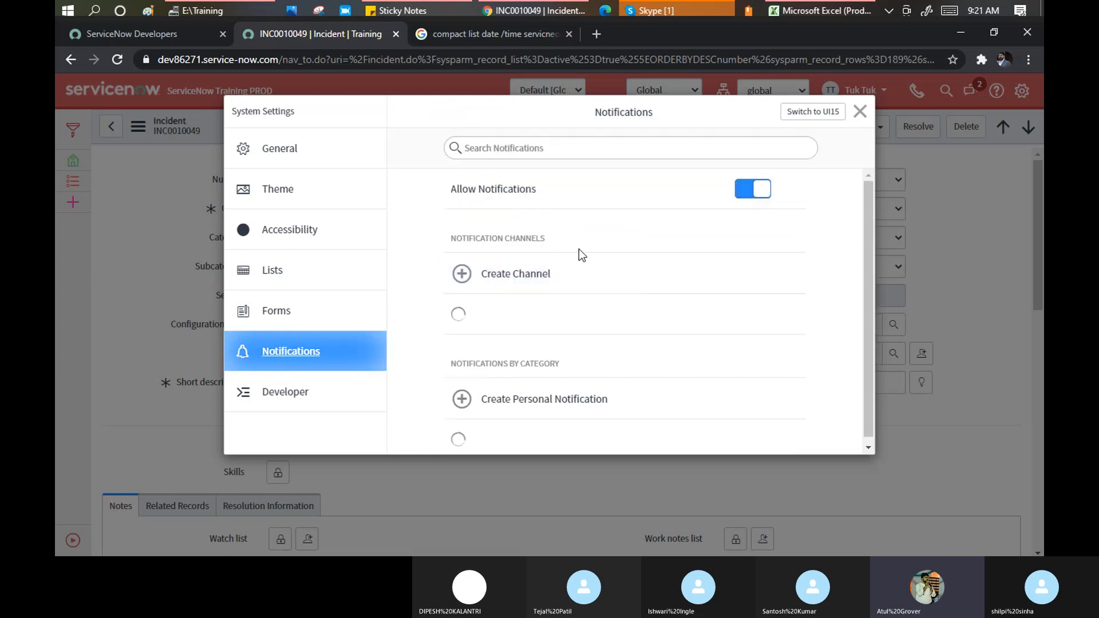
scroll(581, 246, down, 15)
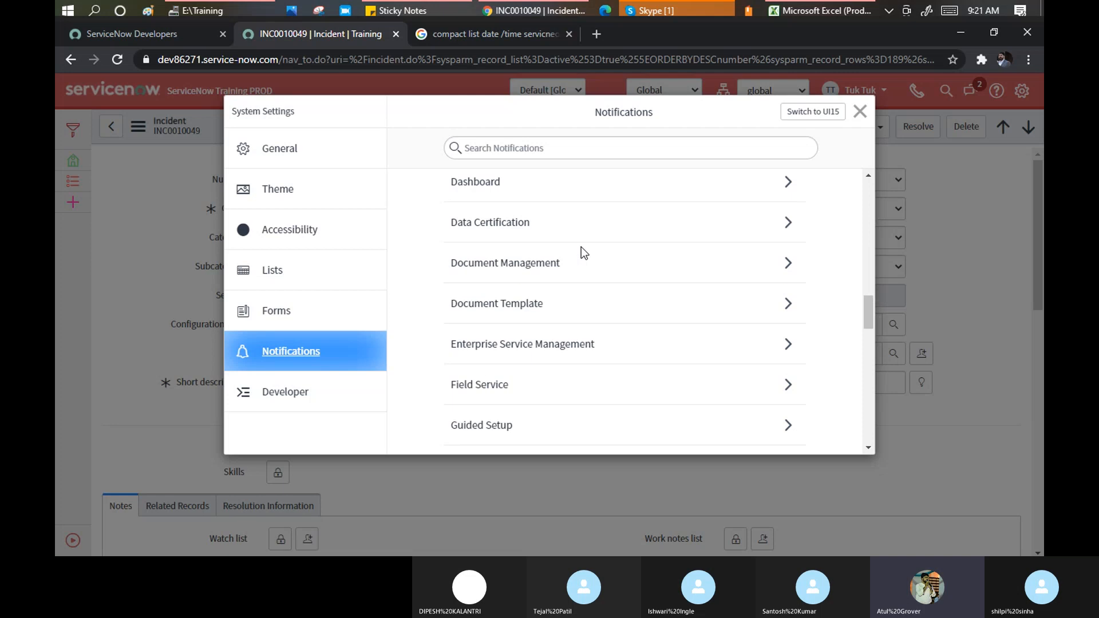
drag(869, 345, 867, 422)
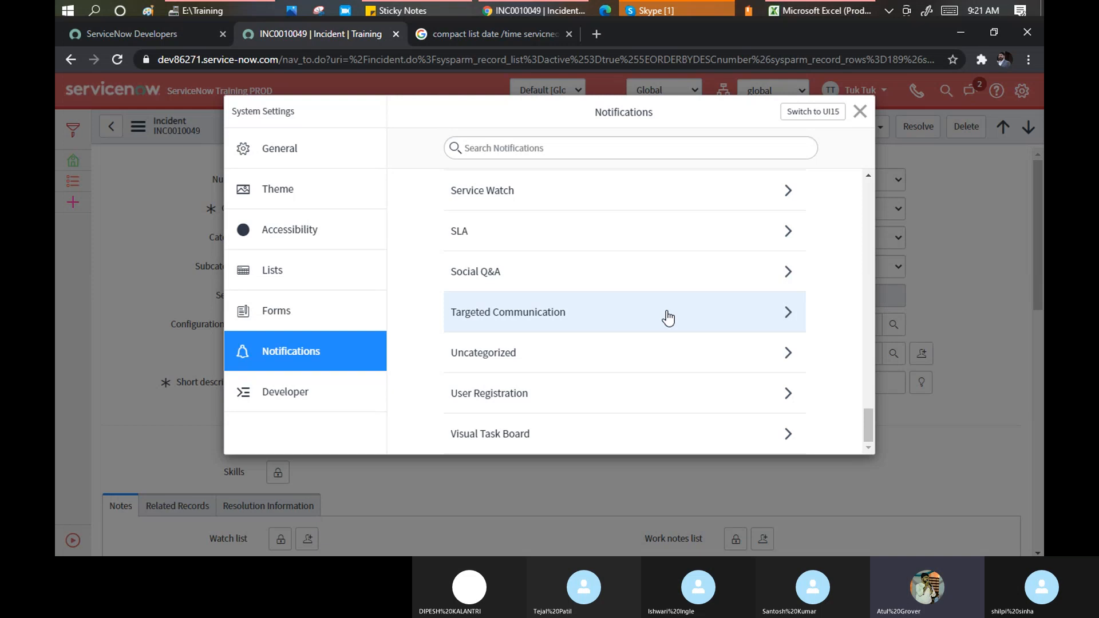
Glance at the Developer options, then close System Settings to return to incident INC0010049
click(289, 395)
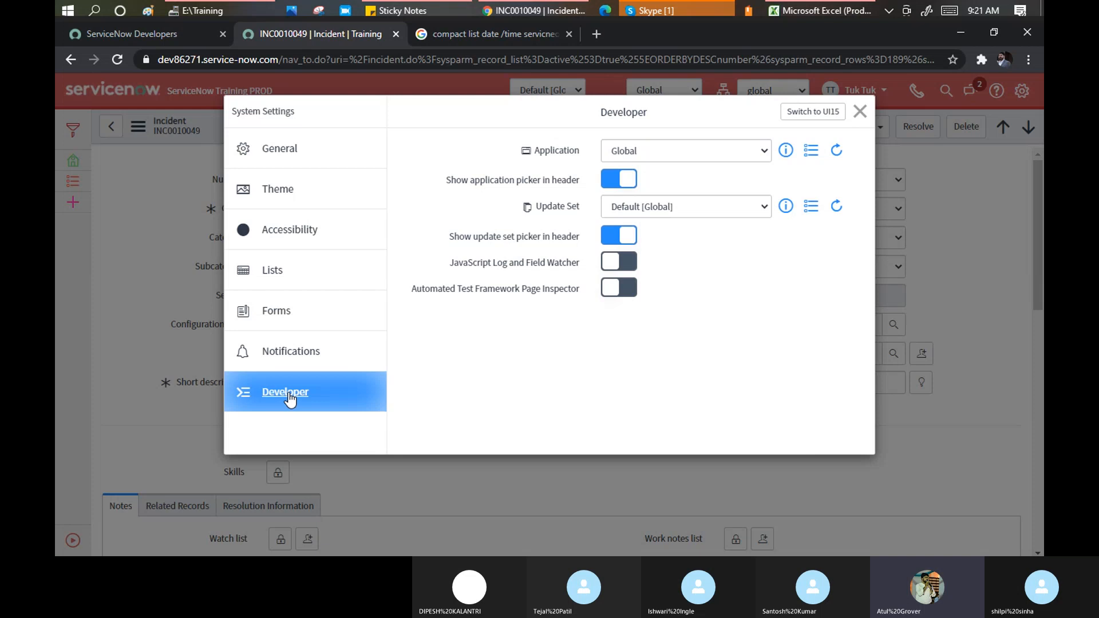
click(860, 111)
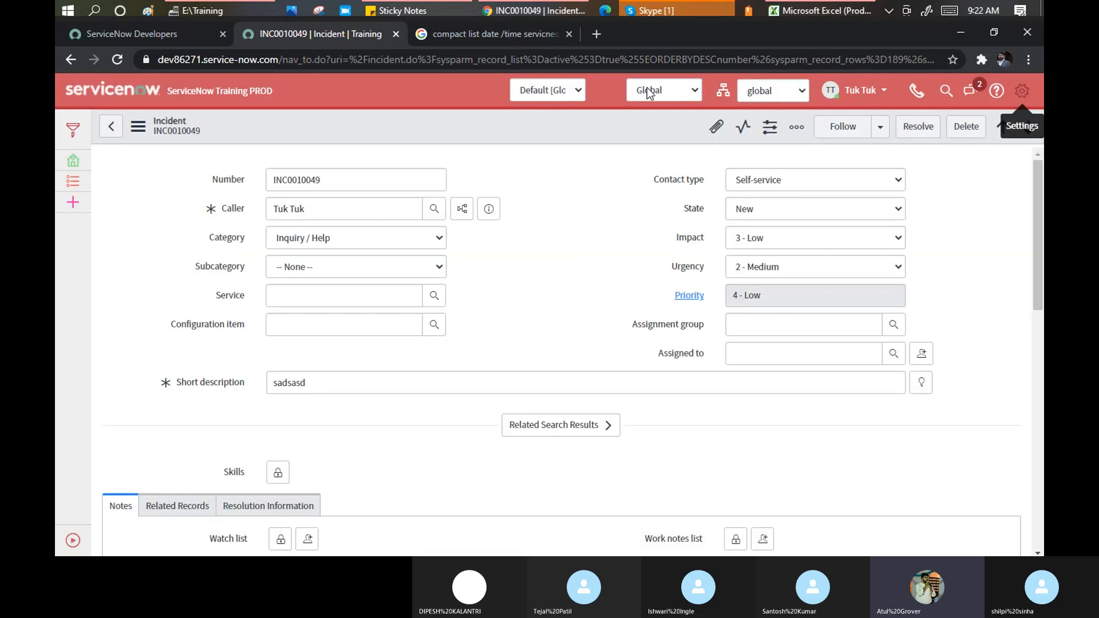
click(761, 91)
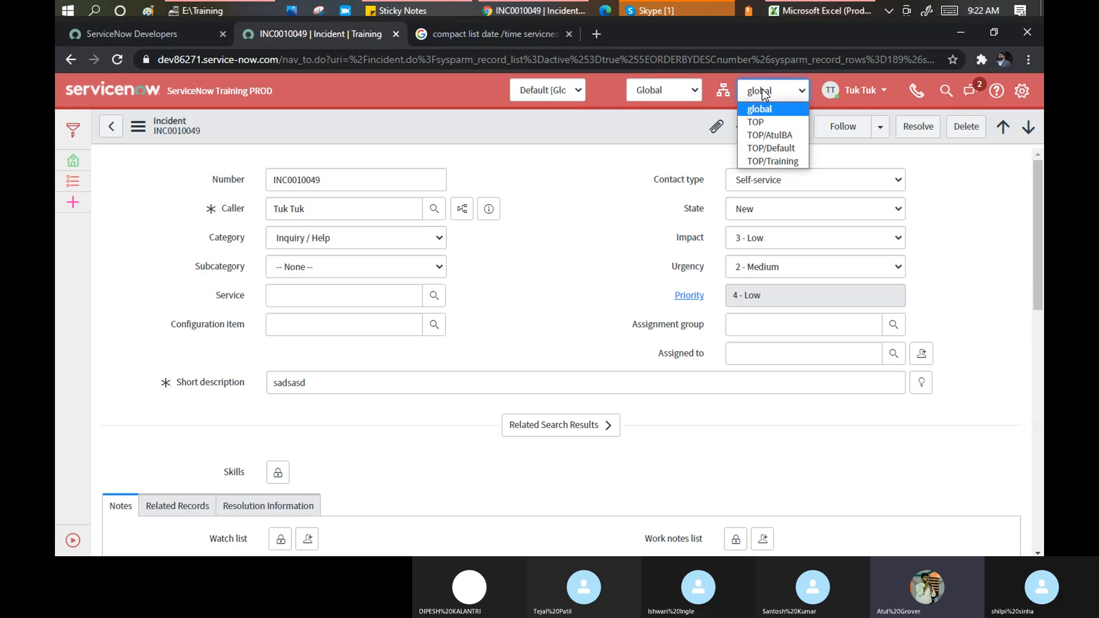
click(763, 92)
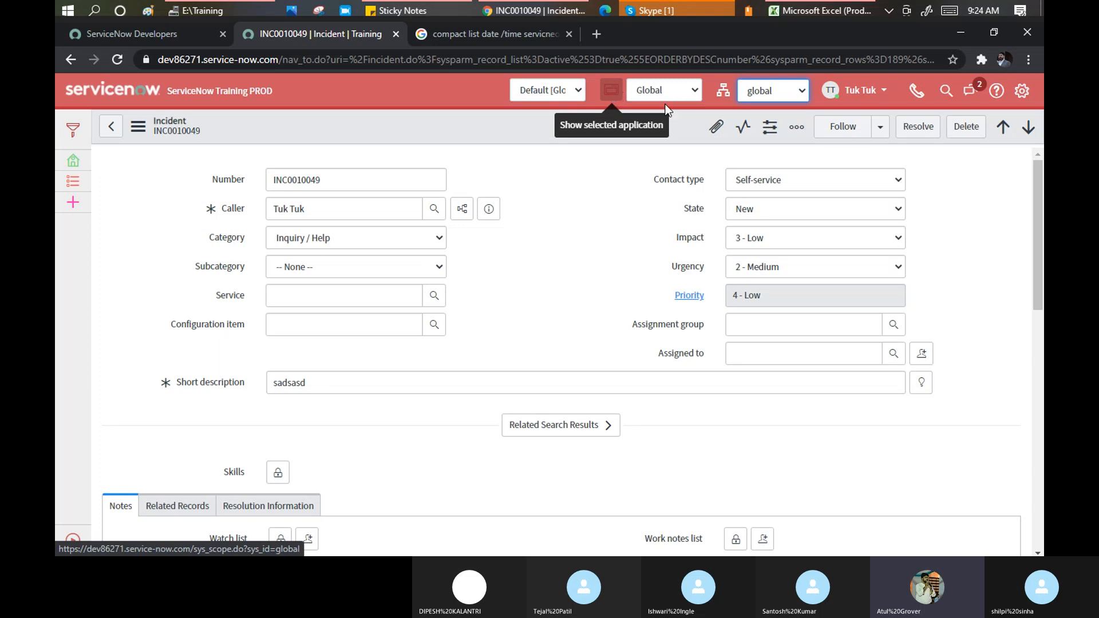
Pick openframe from the header's application list to replace the Global scope
click(696, 91)
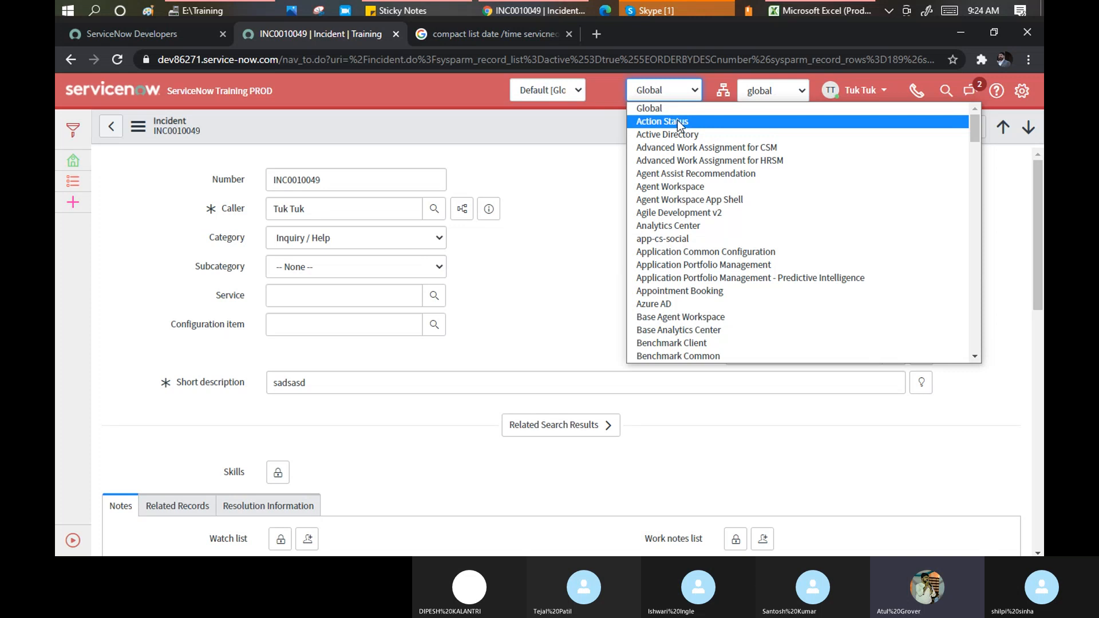
scroll(677, 119, down, 8)
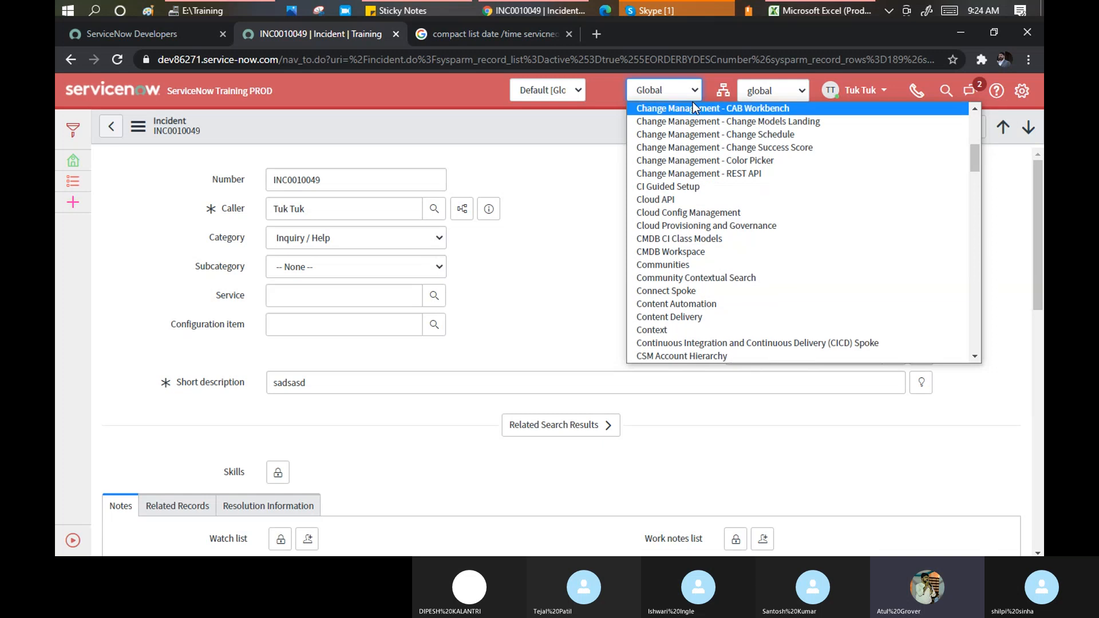
scroll(692, 102, up, 1)
scroll(695, 152, down, 4)
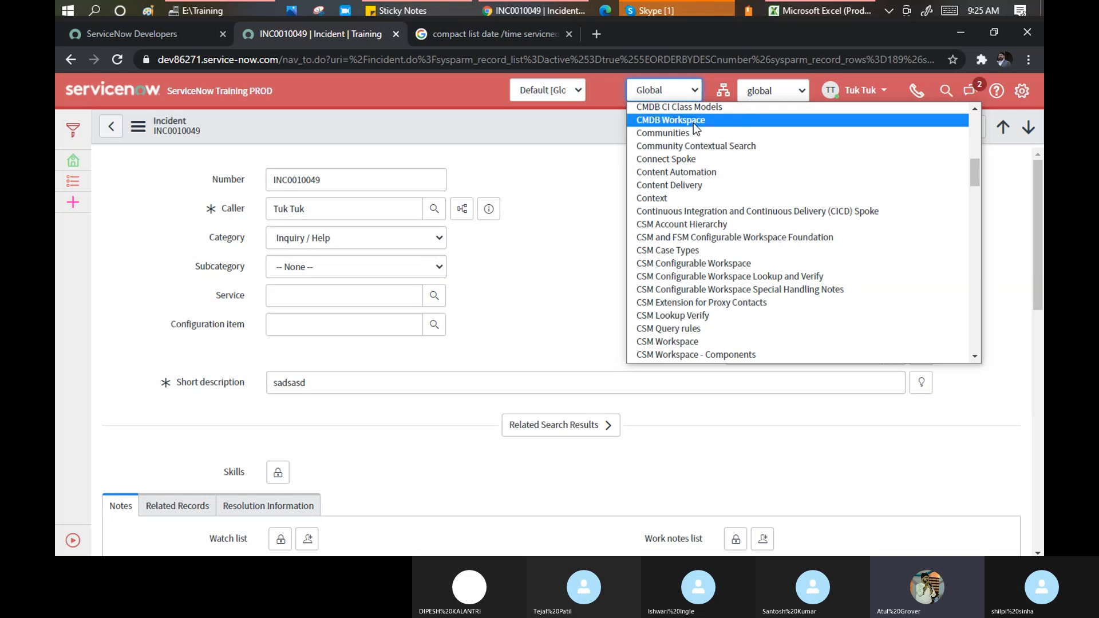
scroll(692, 121, down, 10)
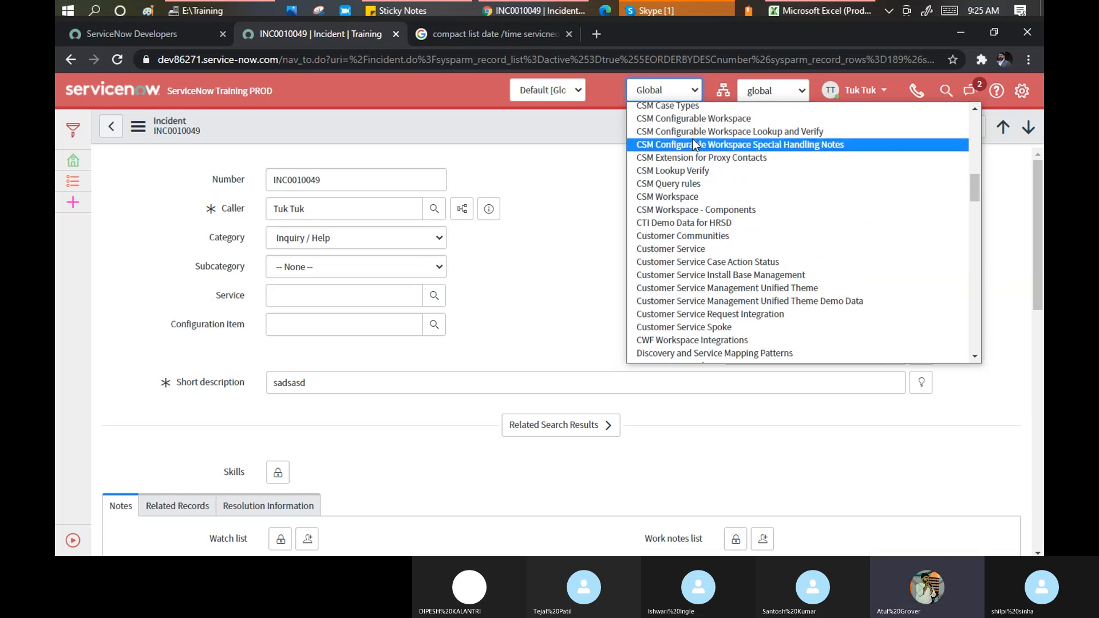
scroll(696, 178, down, 8)
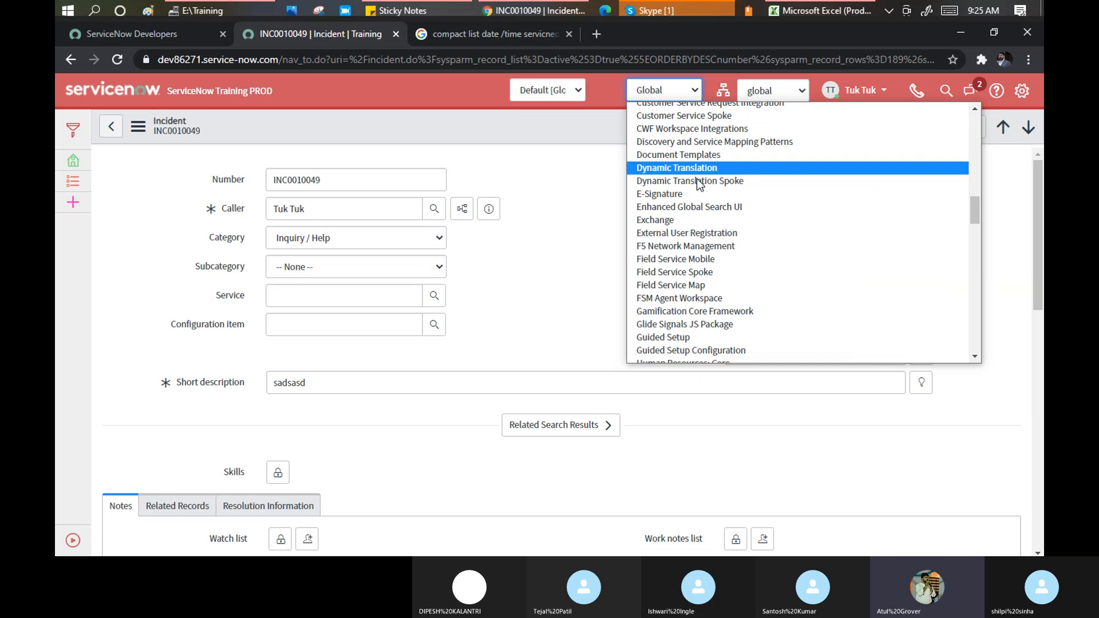
scroll(697, 182, down, 8)
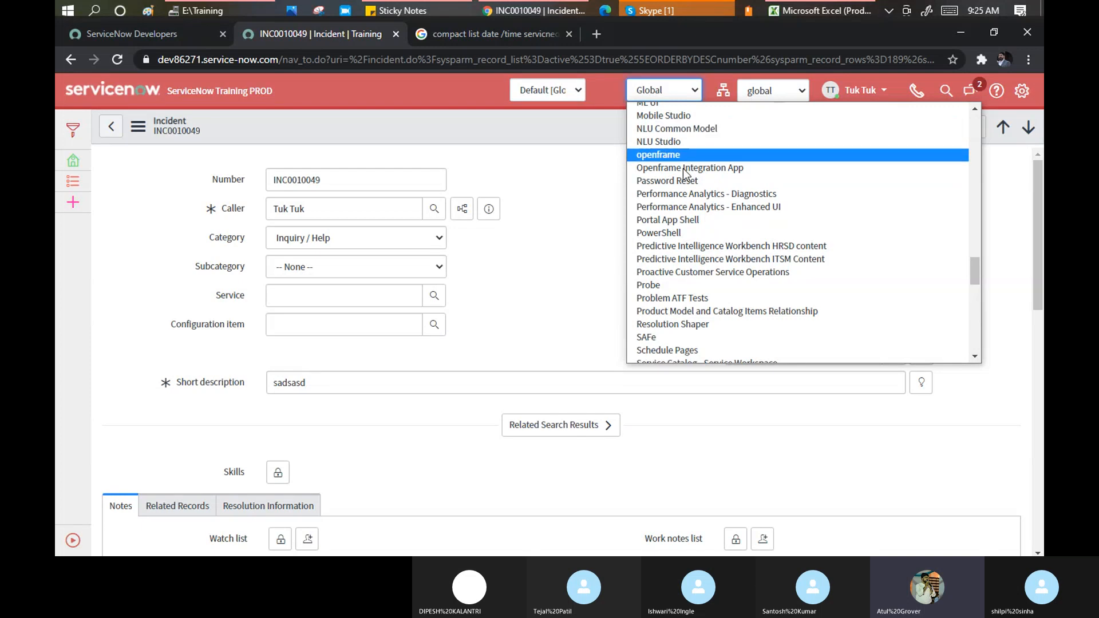
scroll(680, 163, down, 15)
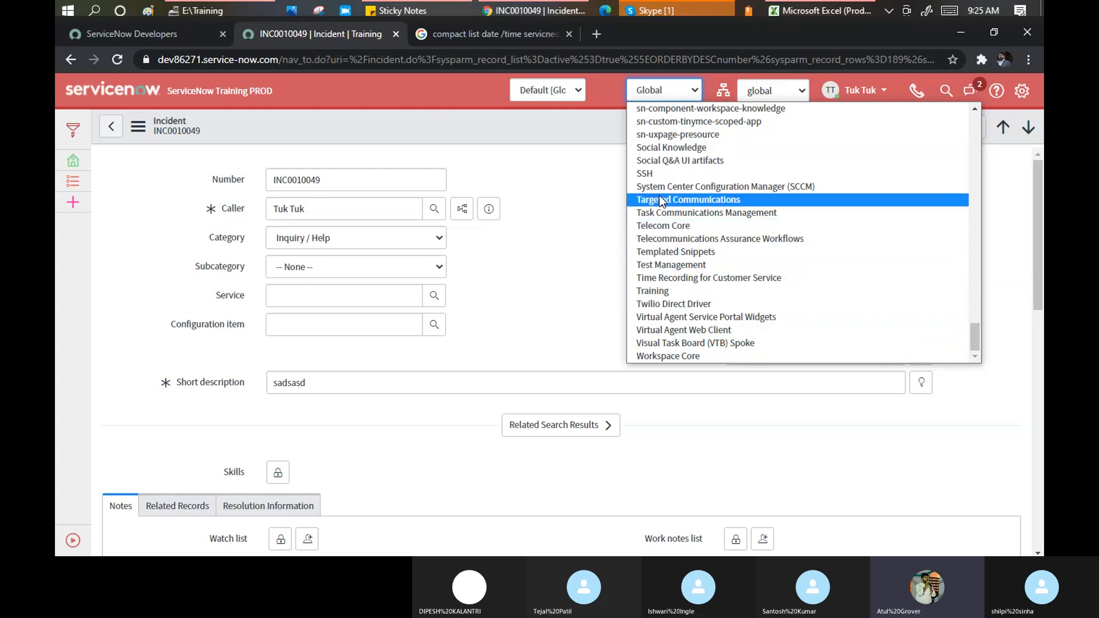
scroll(760, 202, up, 5)
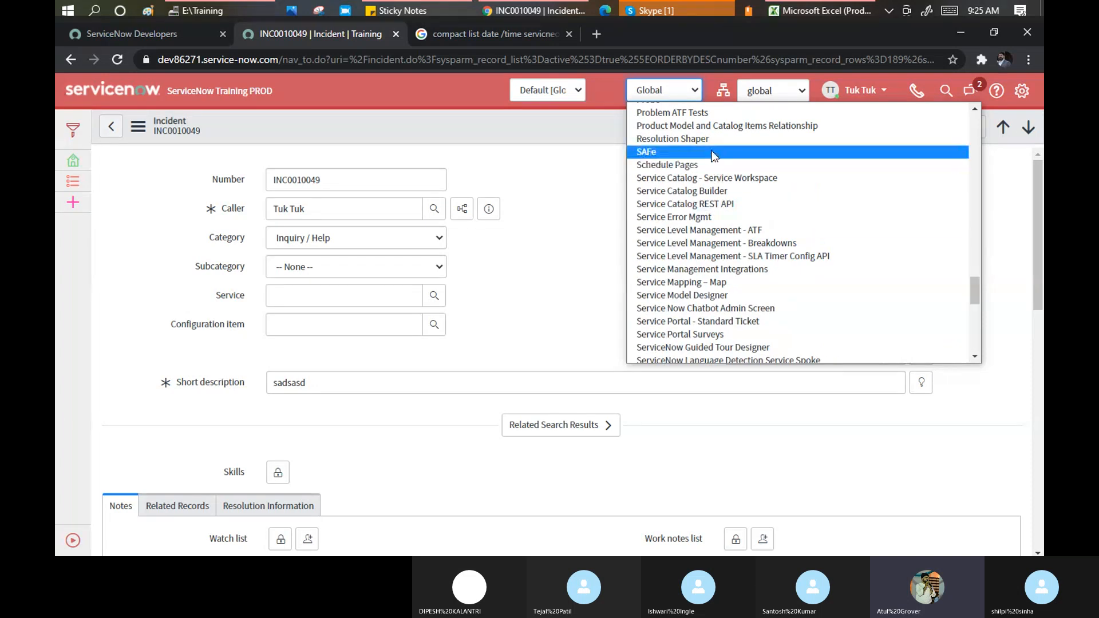
scroll(738, 172, up, 3)
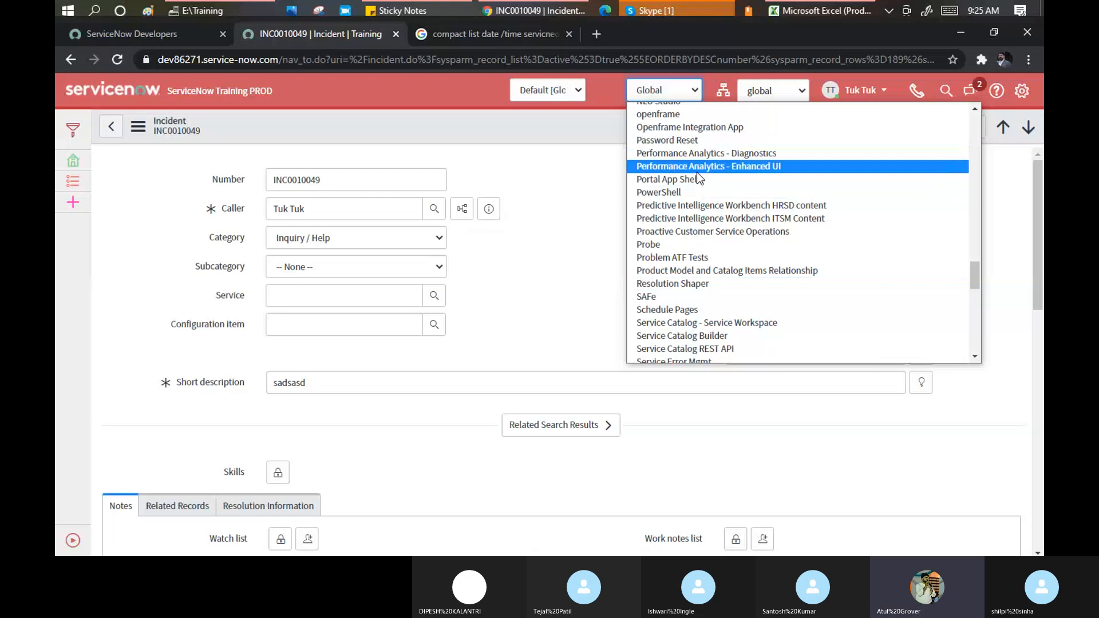
scroll(695, 172, up, 3)
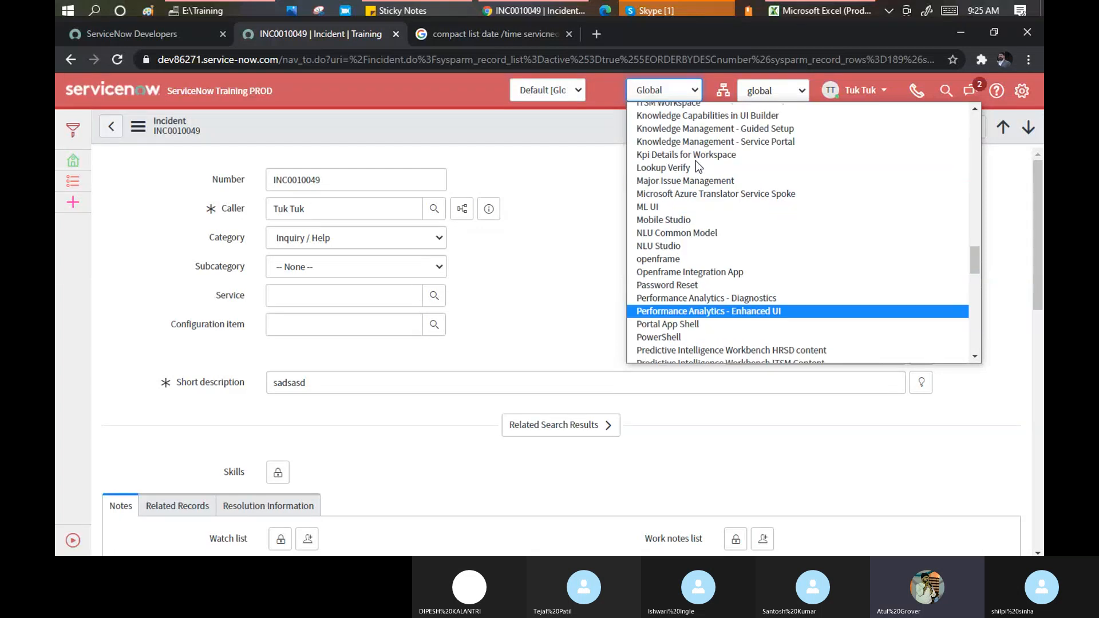
click(689, 260)
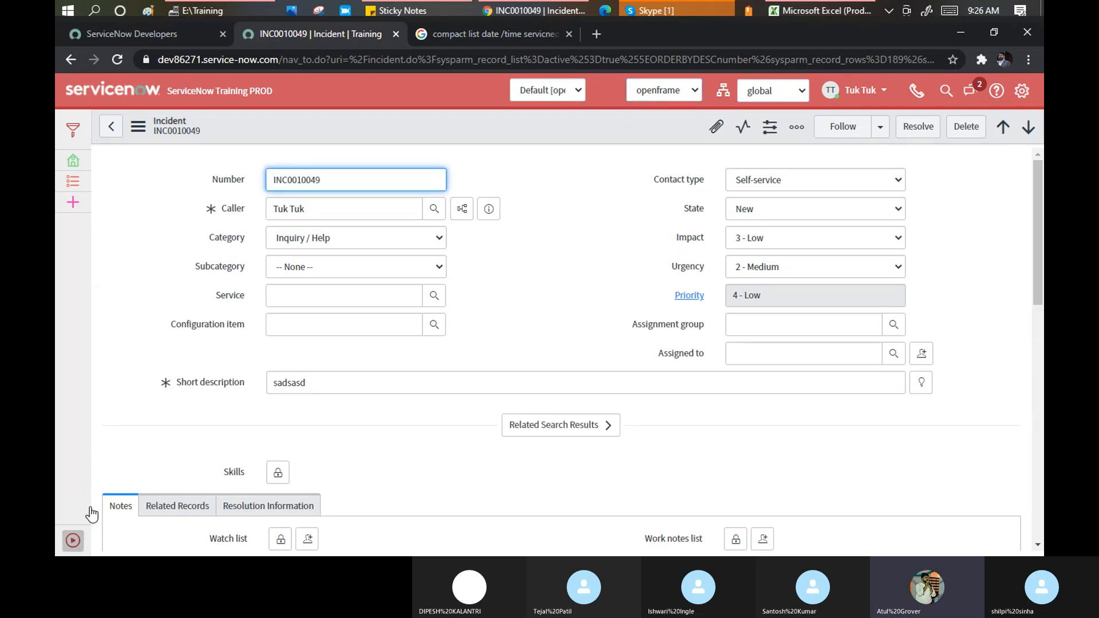
Filter the navigator for 'openfr', open OpenFrame Configurations, and switch scope to IT Asset Management Mobile
click(76, 539)
click(69, 125)
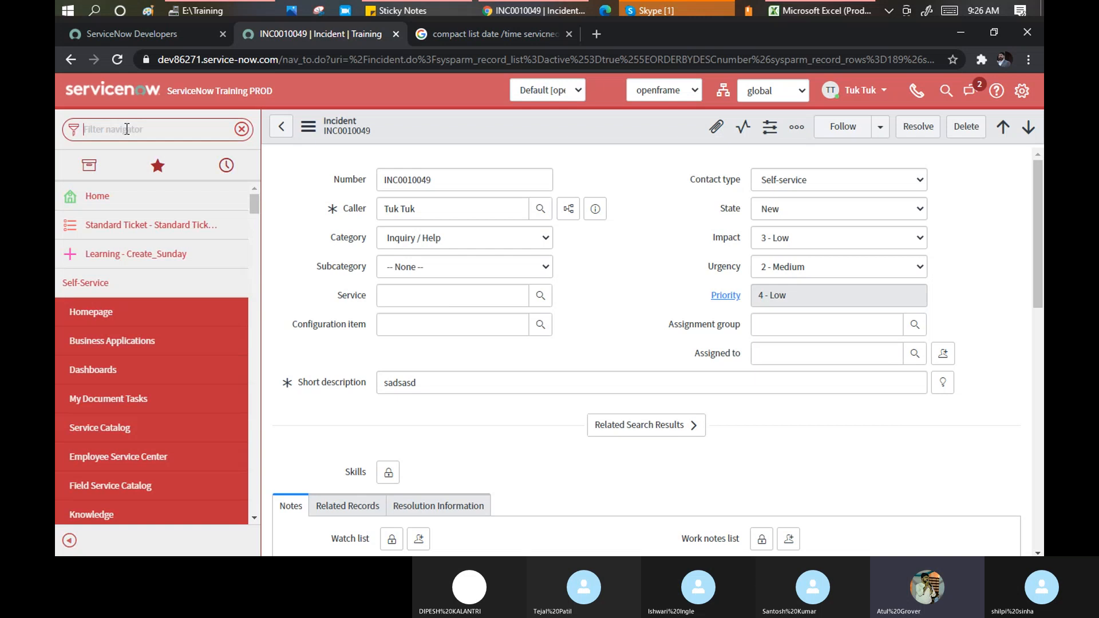
text(ope)
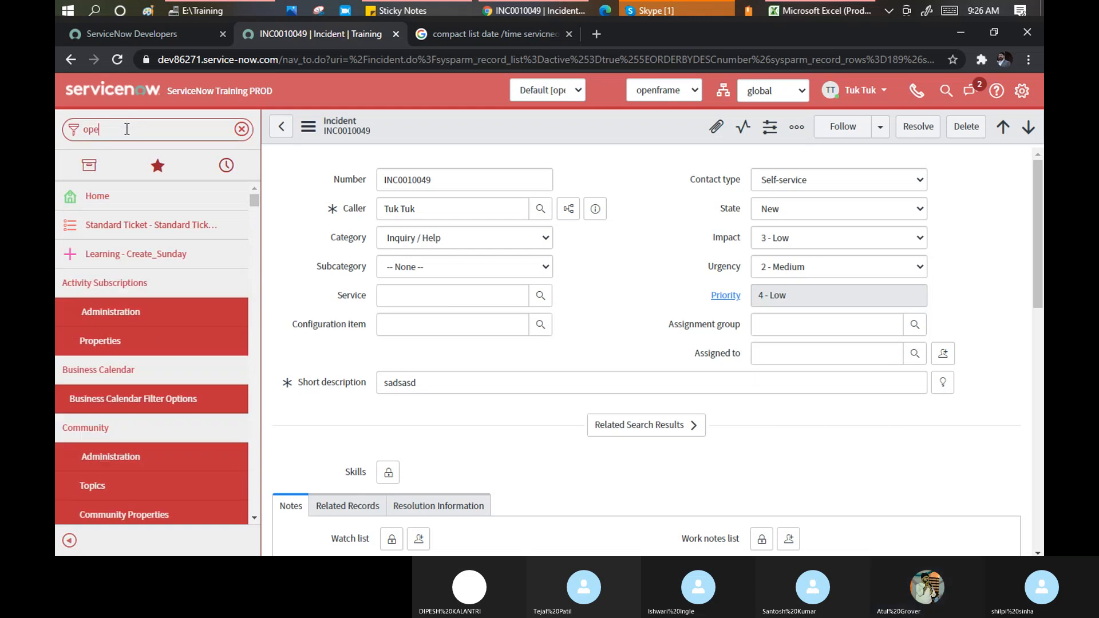
text(nfr)
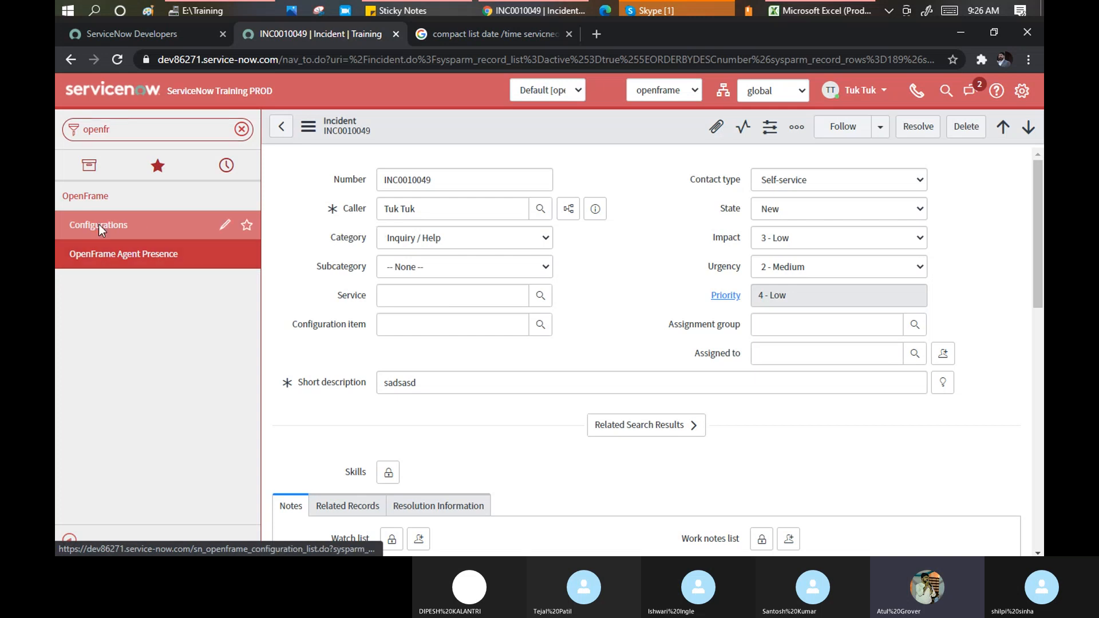
click(98, 224)
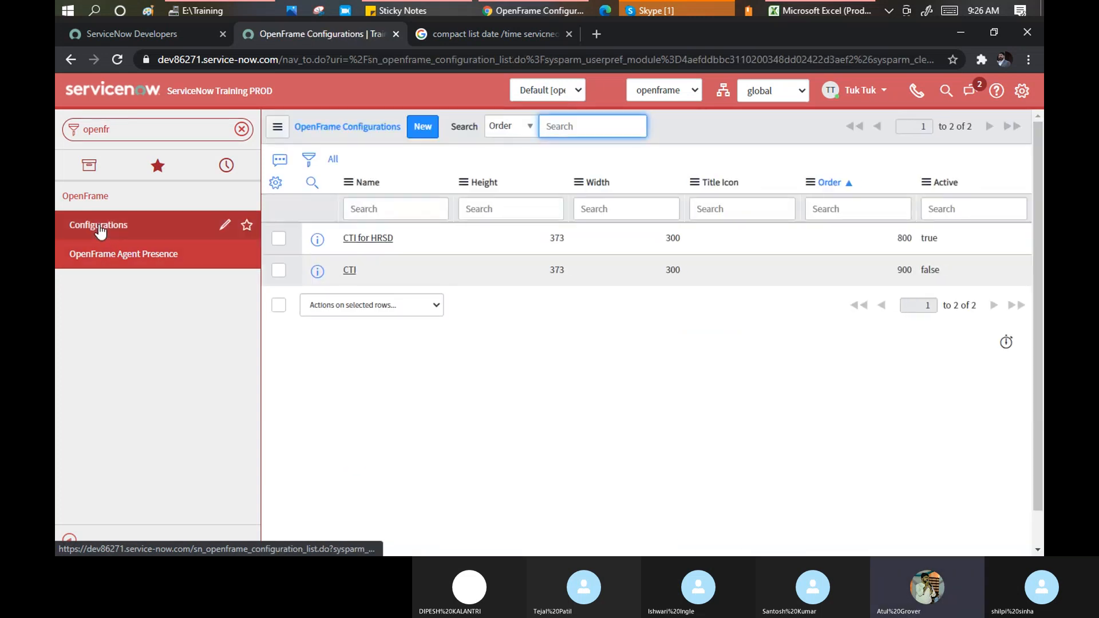
click(684, 90)
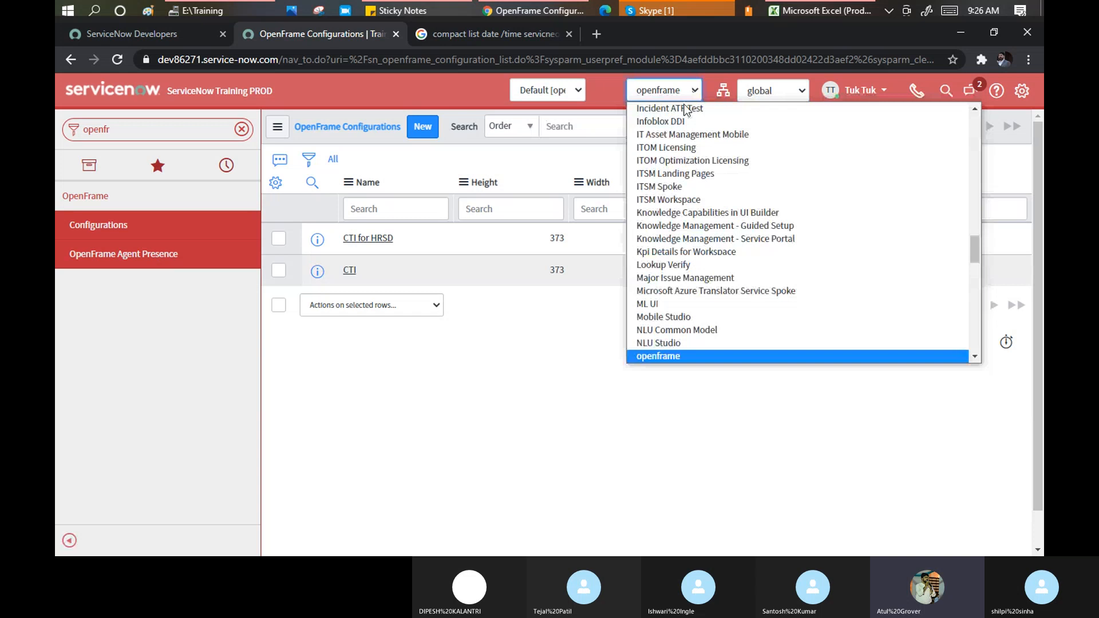
click(678, 135)
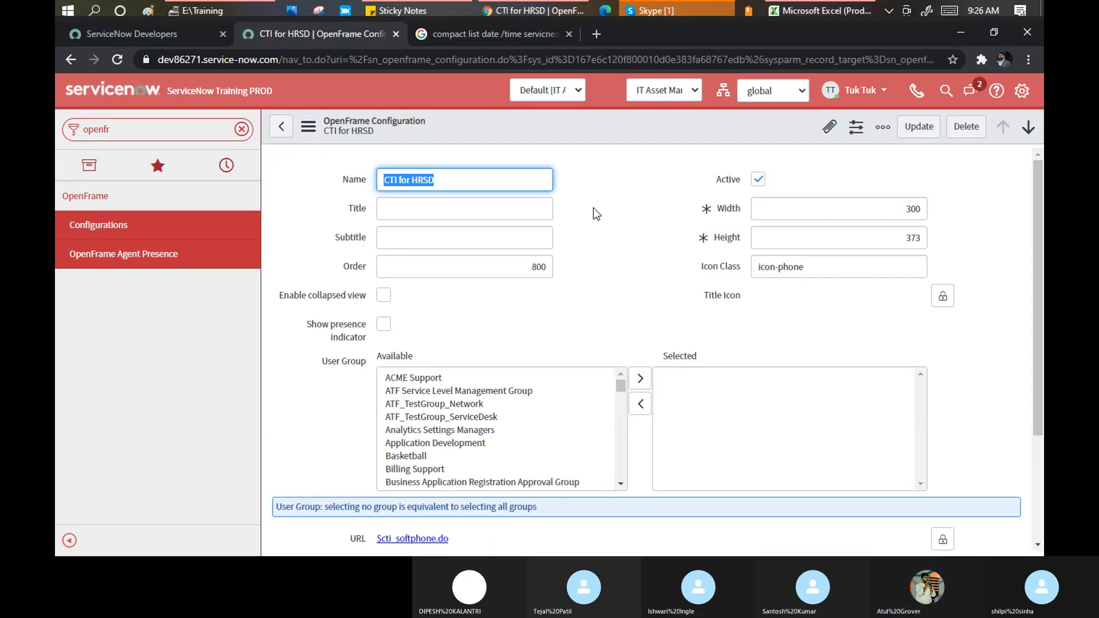
Choose openframe in the header application picker by keyboard, reloading the CTI for HRSD record
scroll(595, 213, down, 3)
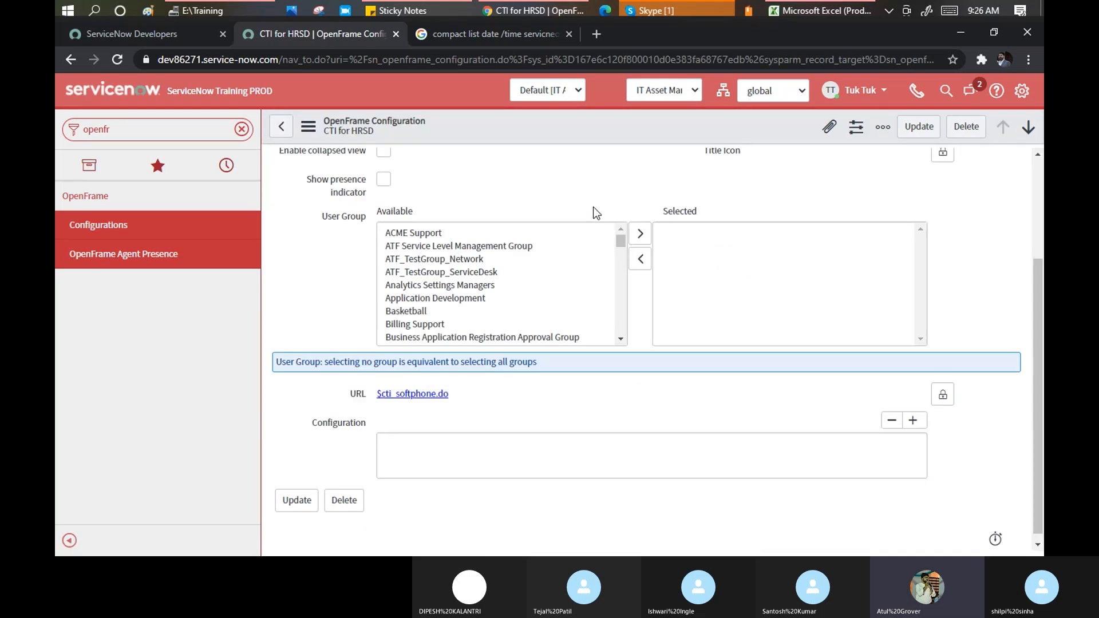
click(691, 90)
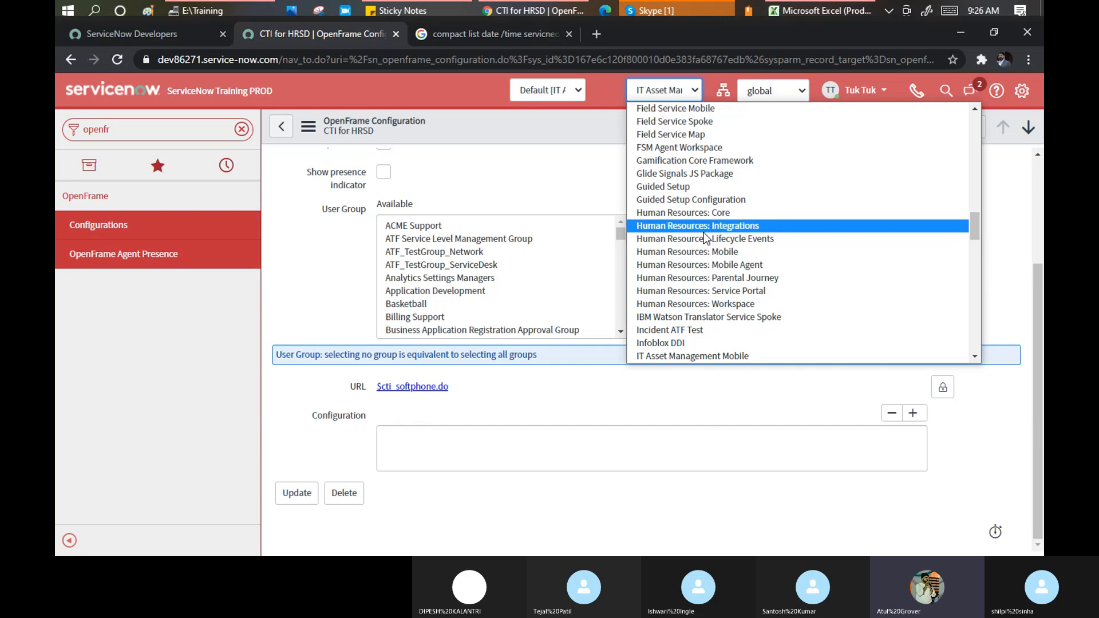
key(o)
key(Return)
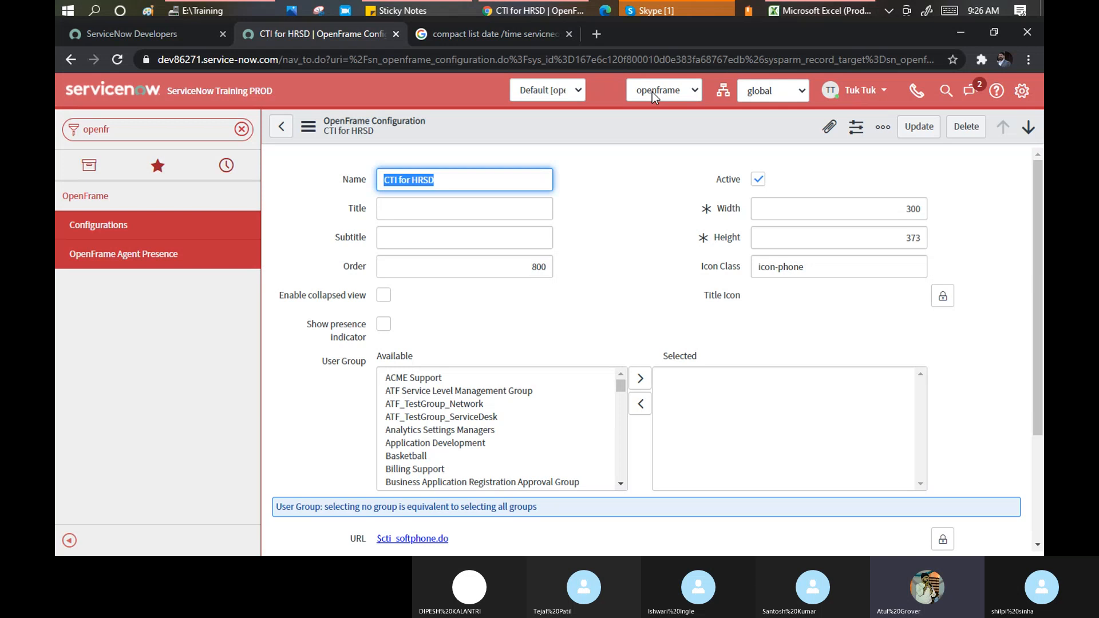
In Developer settings, hide the application picker, keep the update set picker shown, and close
click(1021, 90)
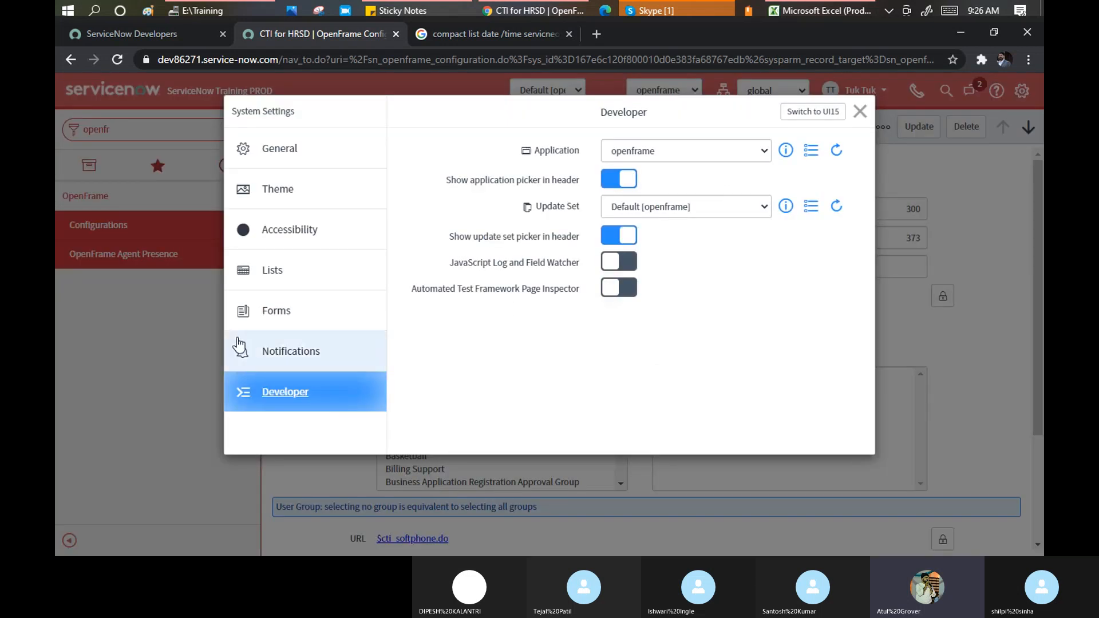
click(611, 182)
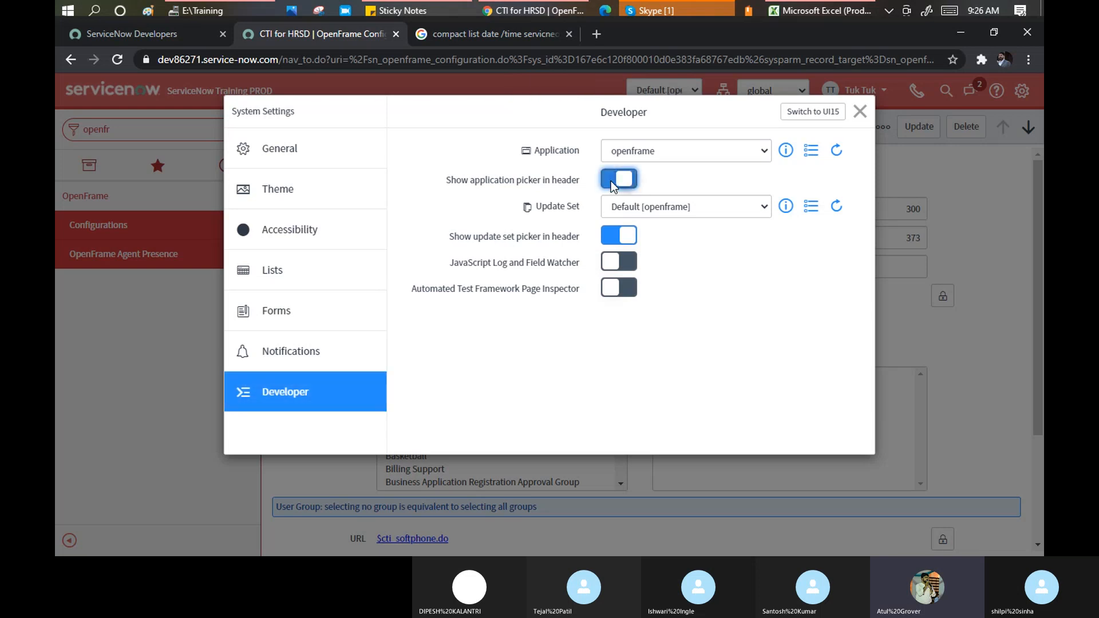
click(614, 236)
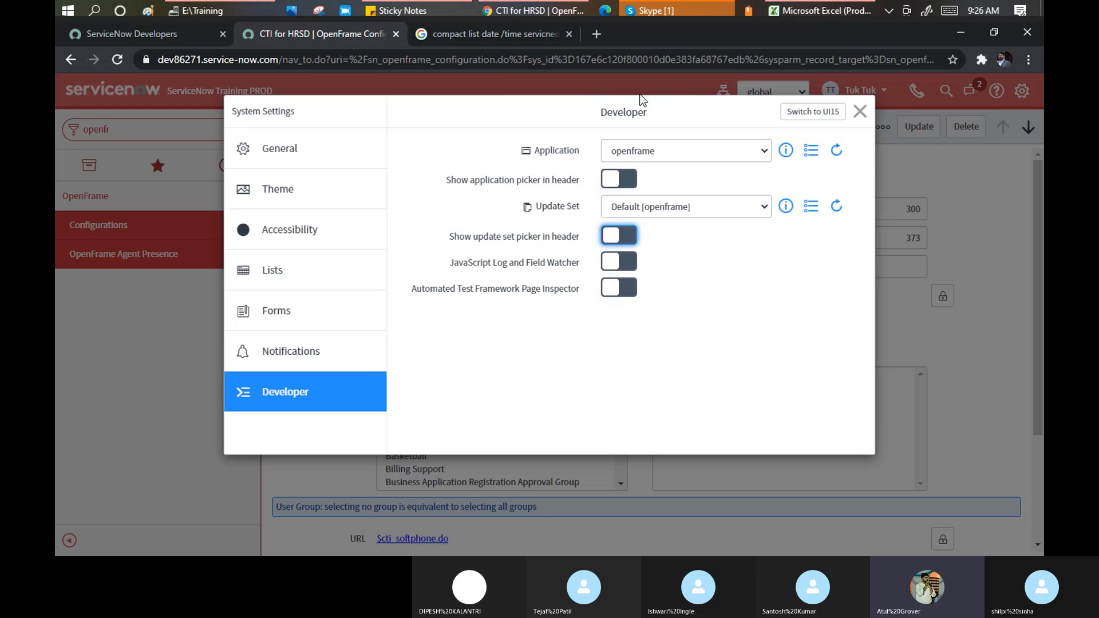
click(633, 238)
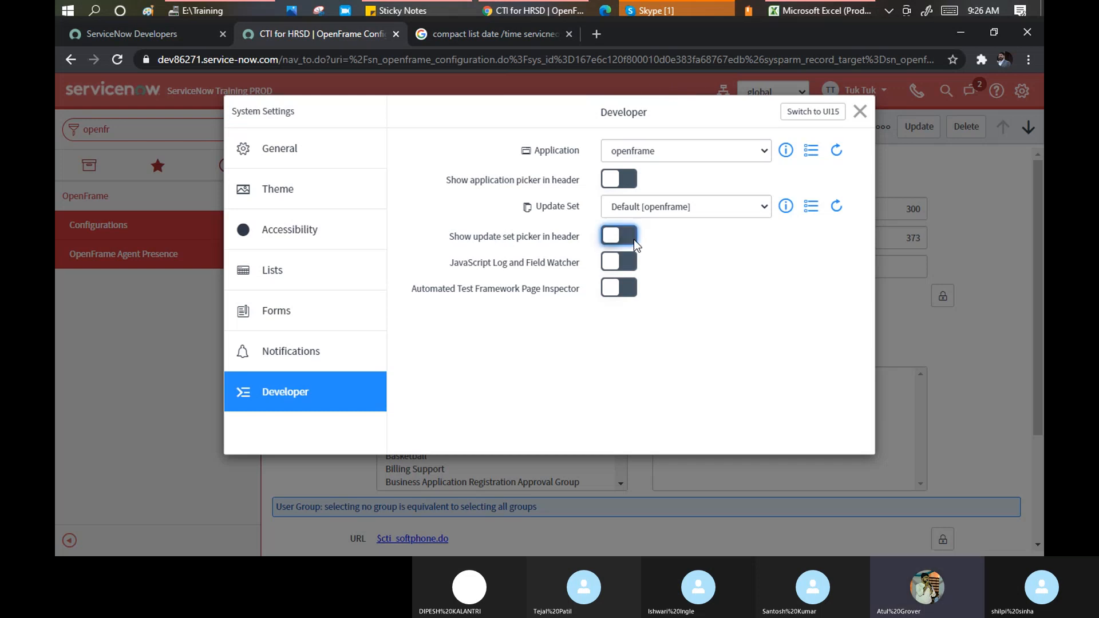
click(858, 112)
Open and close the header update set list several times to check it
click(695, 90)
click(695, 89)
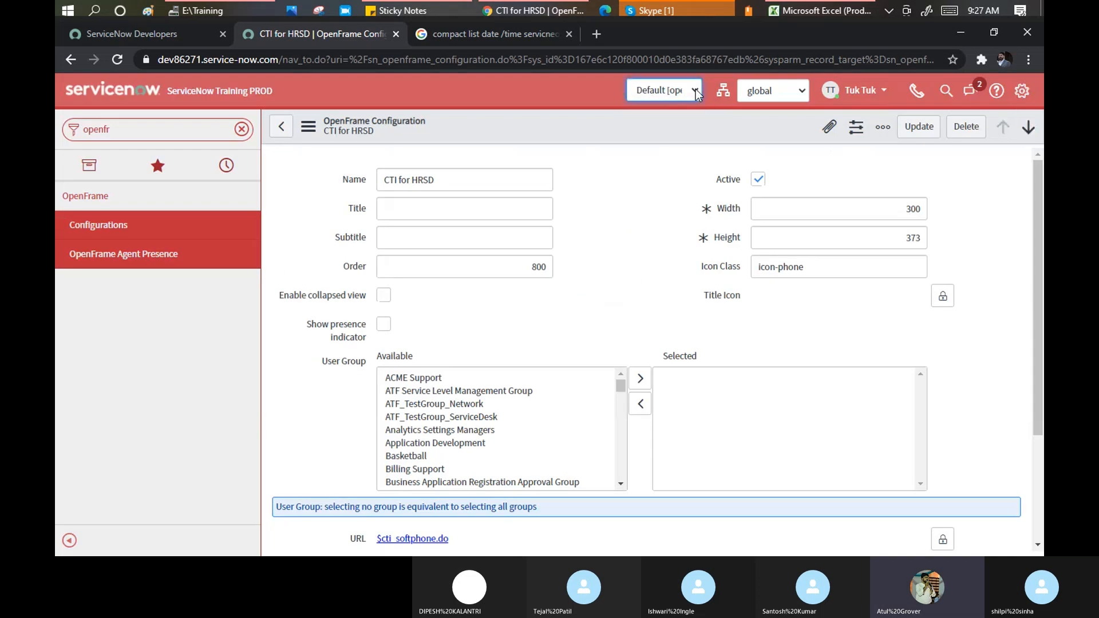
click(695, 90)
click(696, 90)
click(695, 90)
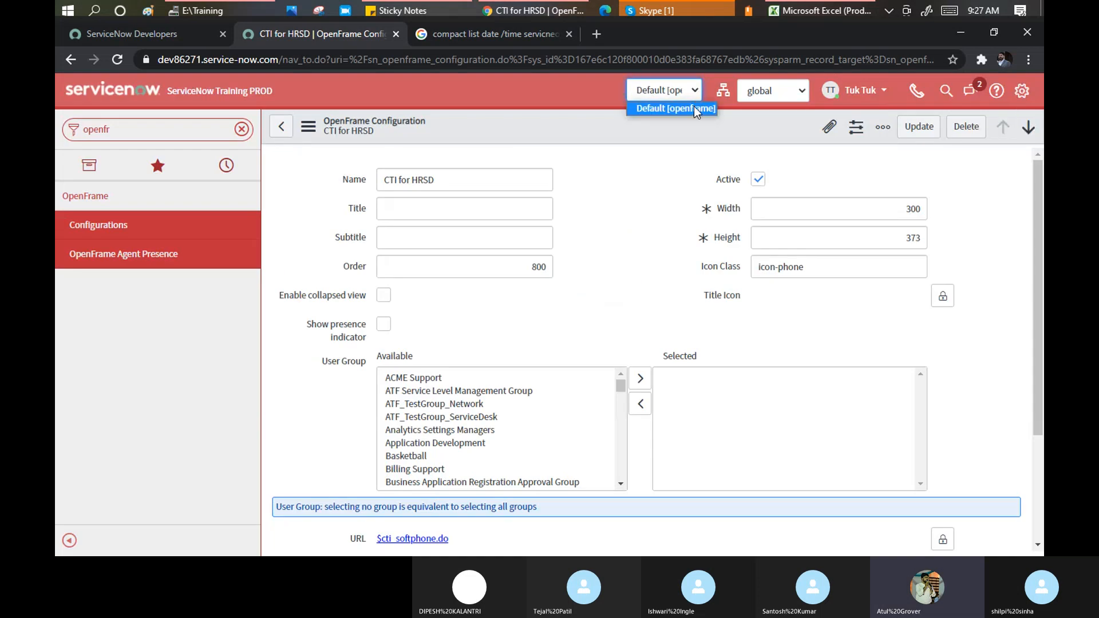
Keep update set Default [openframe], set application to Global, and hide the application picker again
click(1021, 91)
click(688, 208)
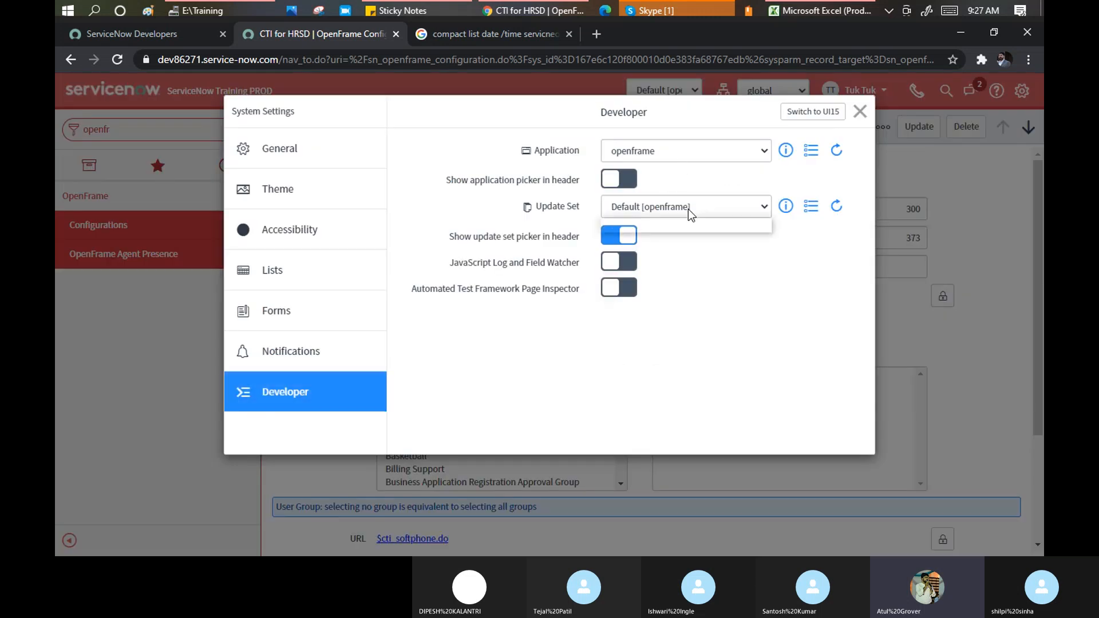
click(658, 203)
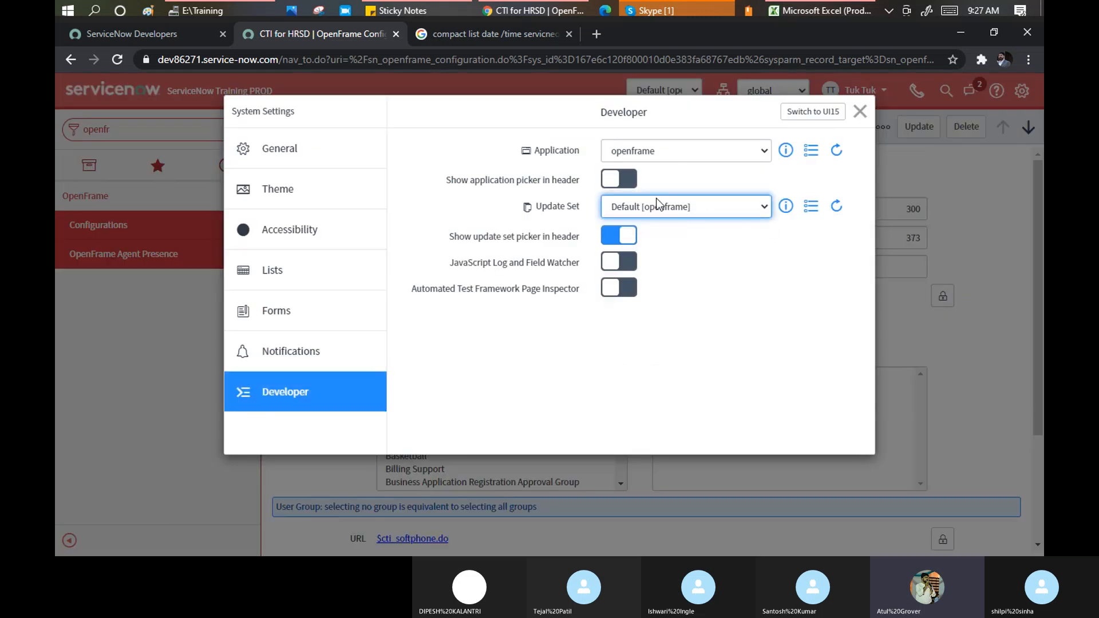
click(628, 179)
click(646, 155)
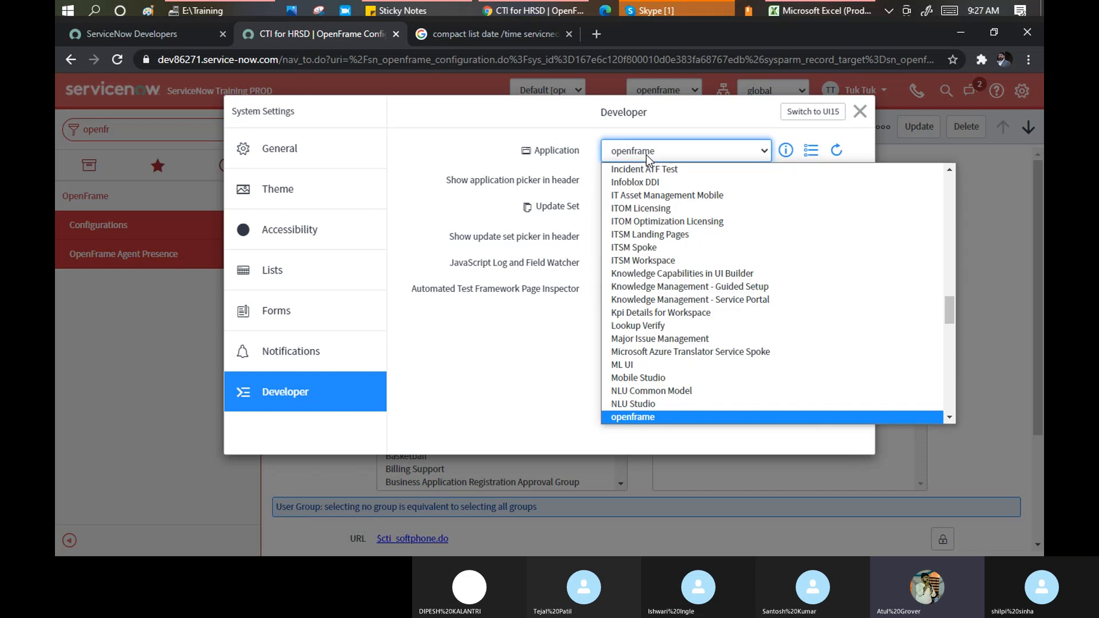
drag(949, 301, 942, 173)
click(625, 167)
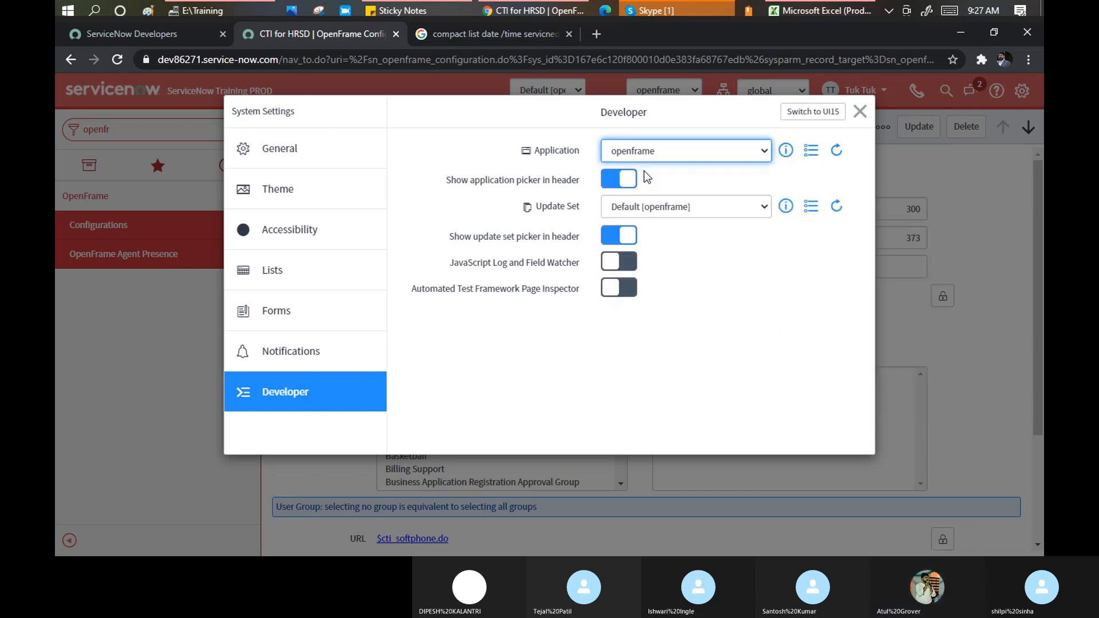
click(611, 179)
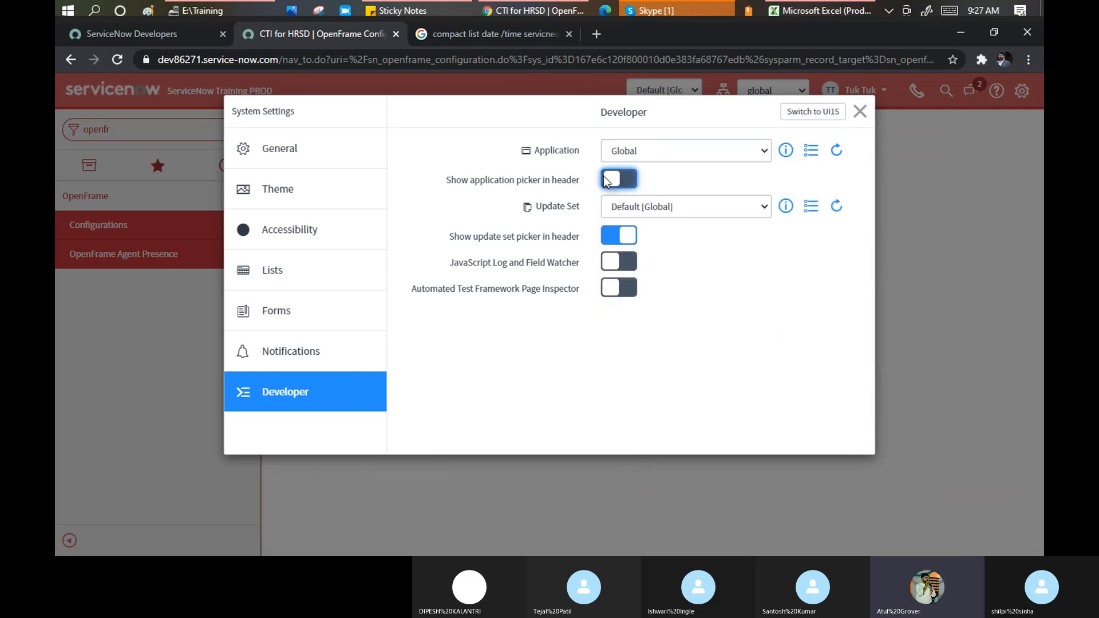
click(860, 112)
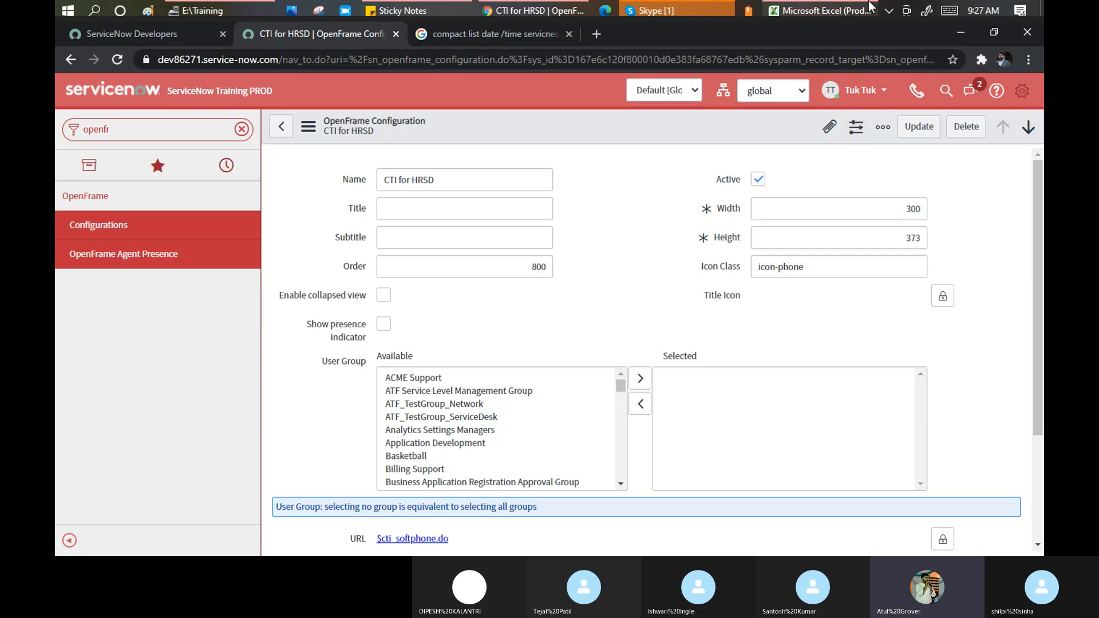
mouse_move(870, 6)
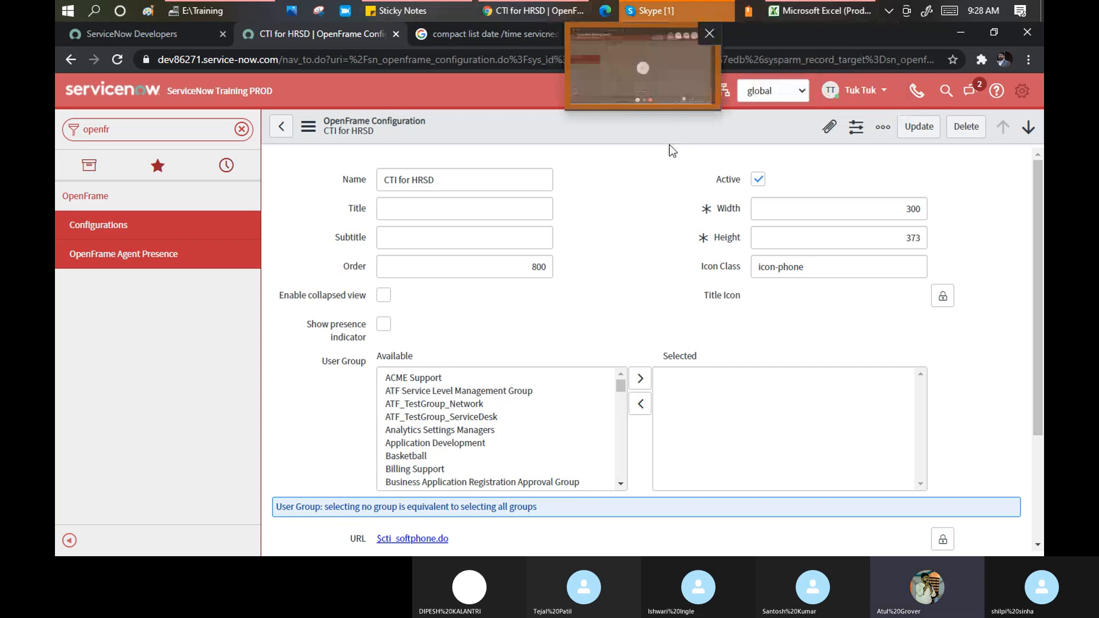
Check the current update set, then load the ITIL Homepage from the banner logo
click(690, 91)
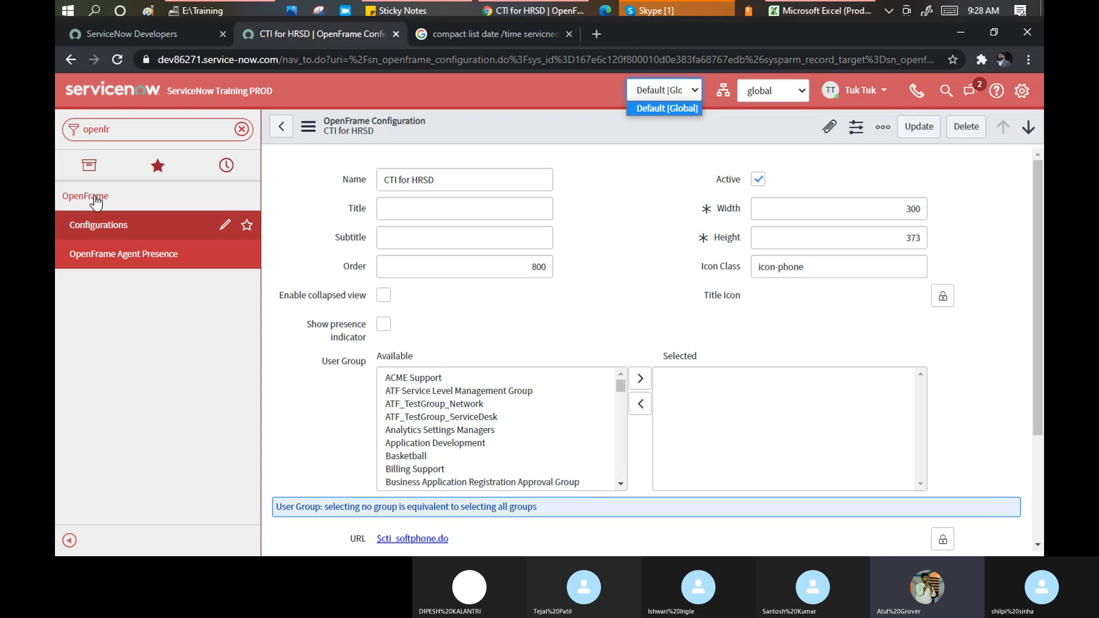
click(121, 127)
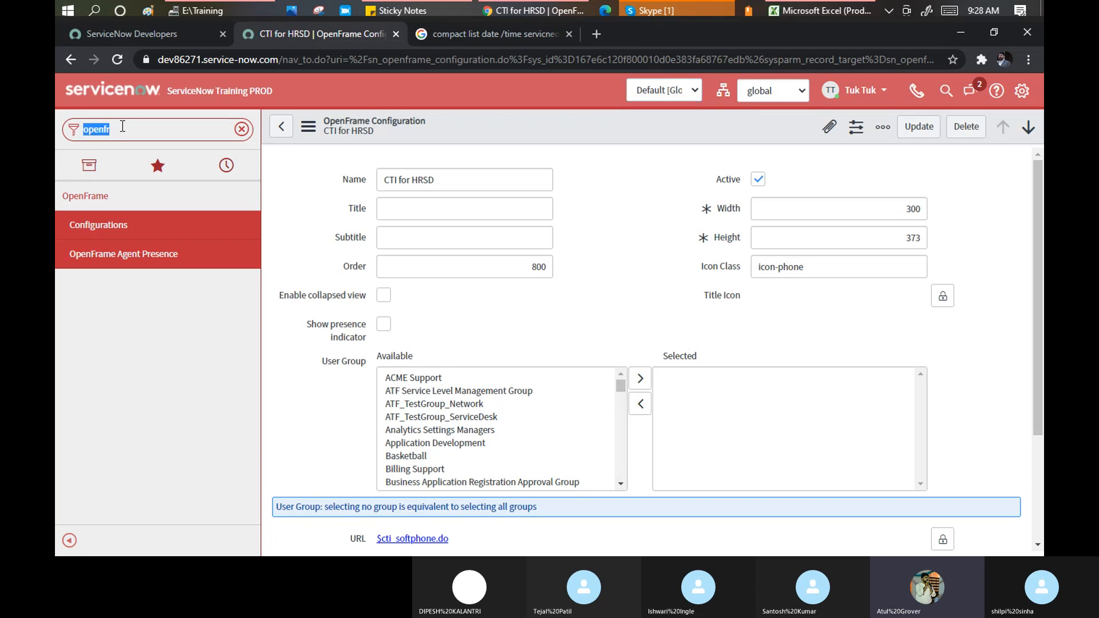
click(115, 92)
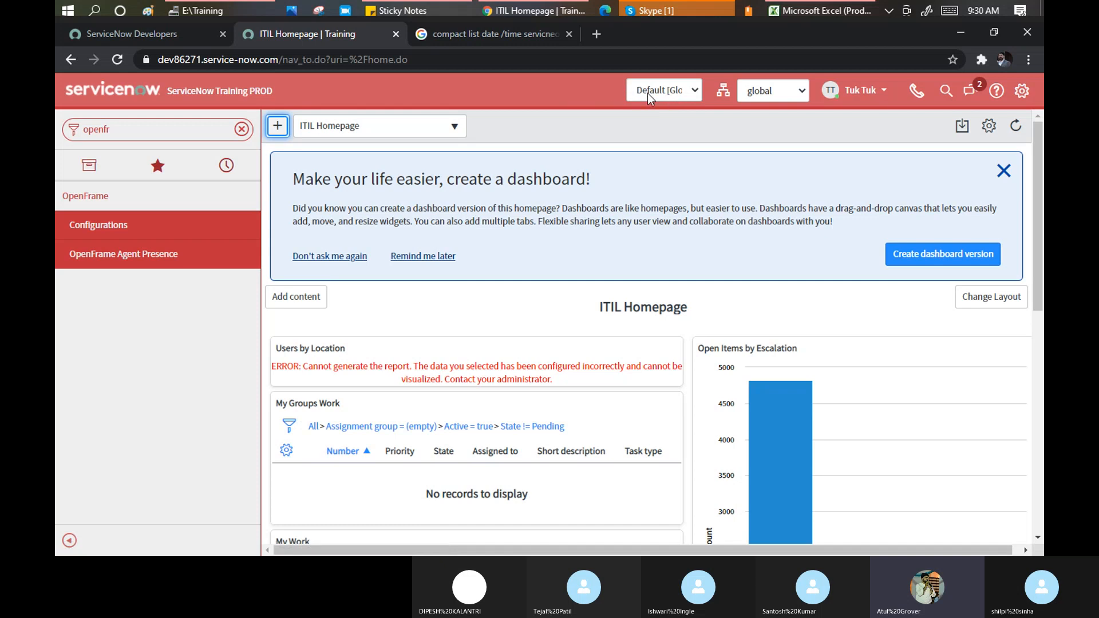
click(695, 92)
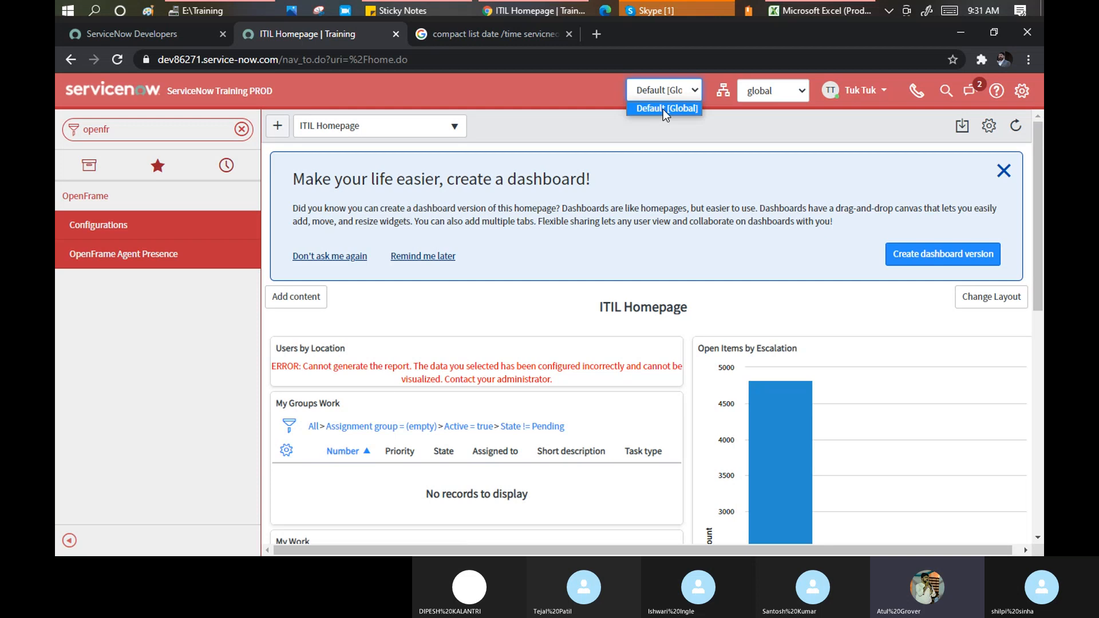
click(176, 58)
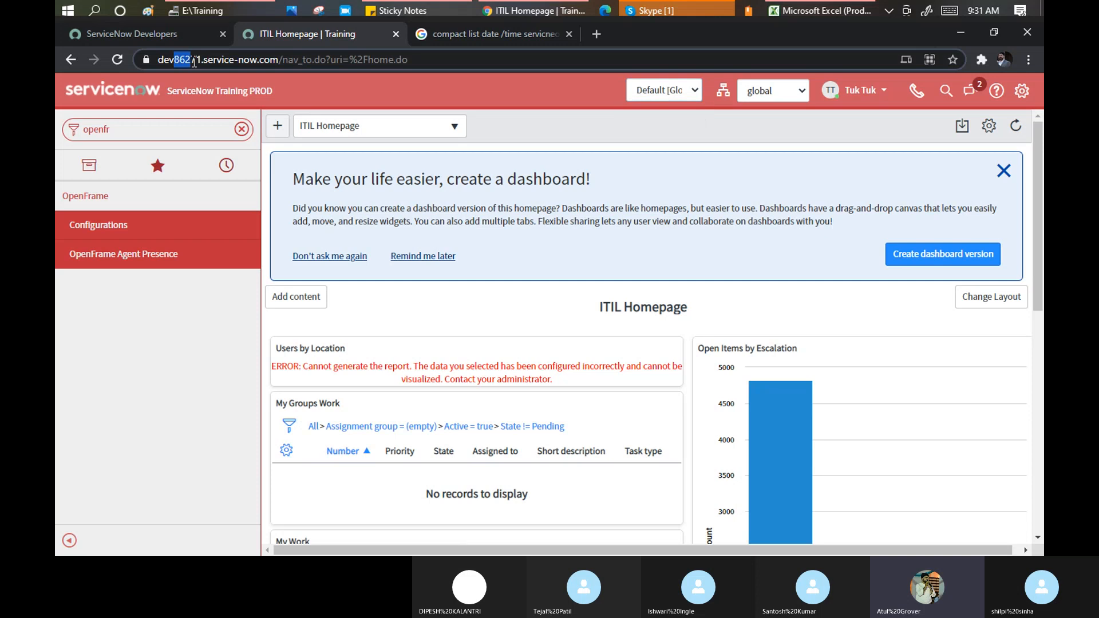
drag(206, 59, 228, 60)
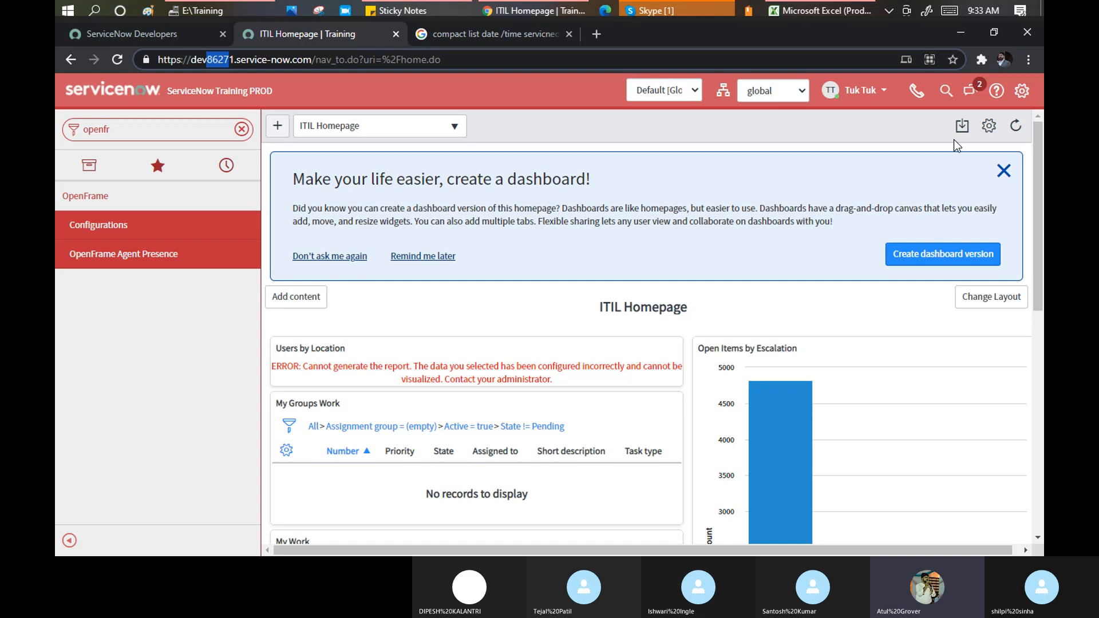
Switch on the Automated Test Framework Page Inspector in the Developer system settings
click(1023, 94)
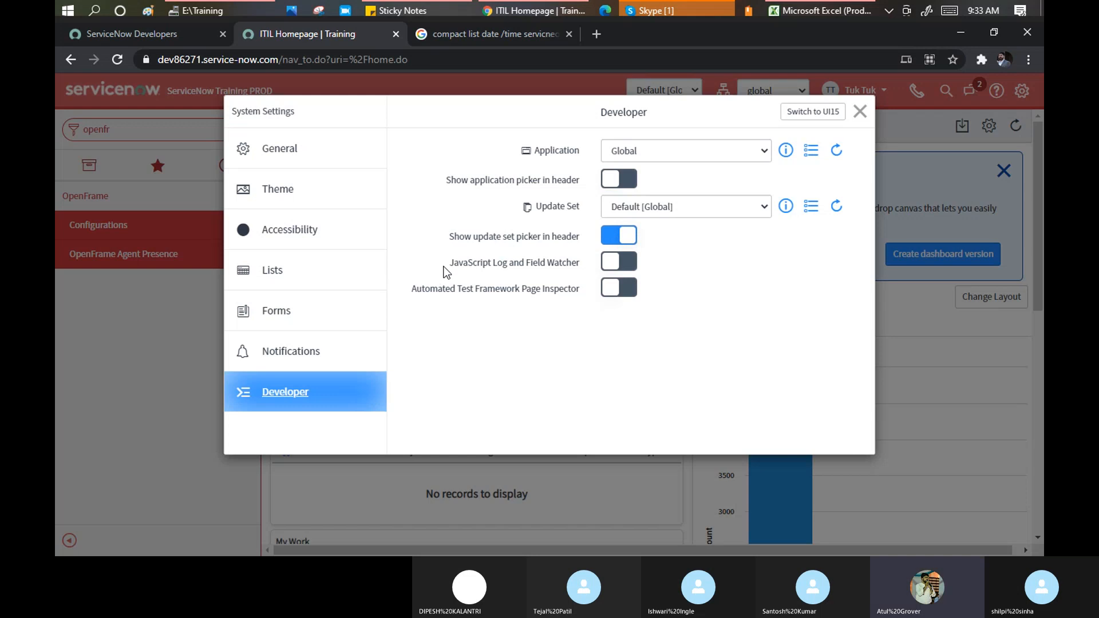
drag(454, 264, 543, 273)
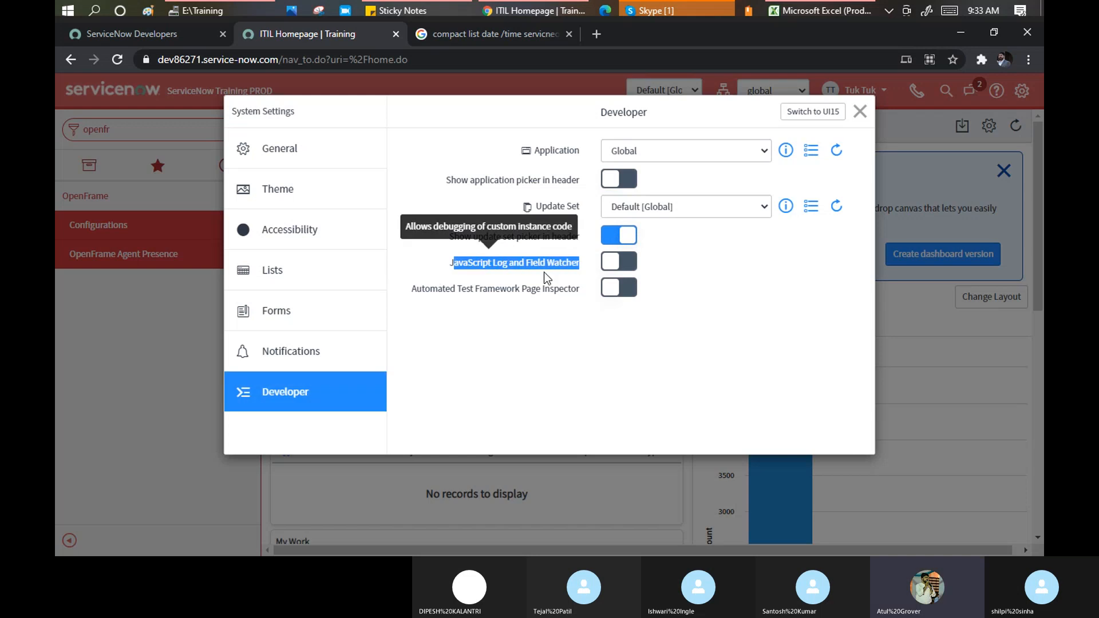
drag(430, 289, 532, 283)
click(437, 304)
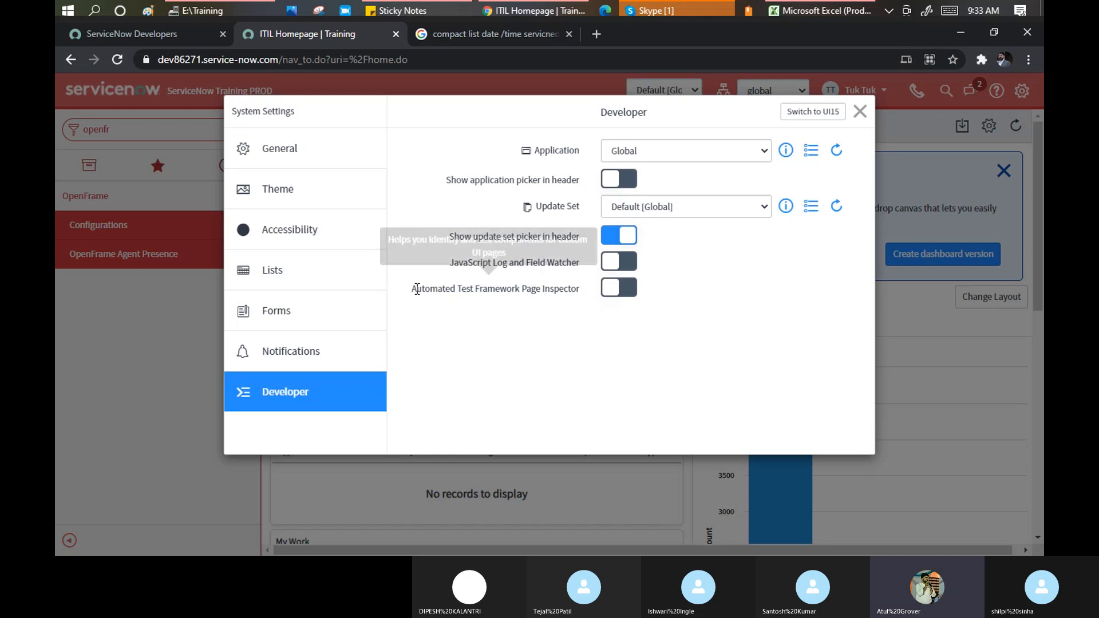
drag(412, 289, 521, 289)
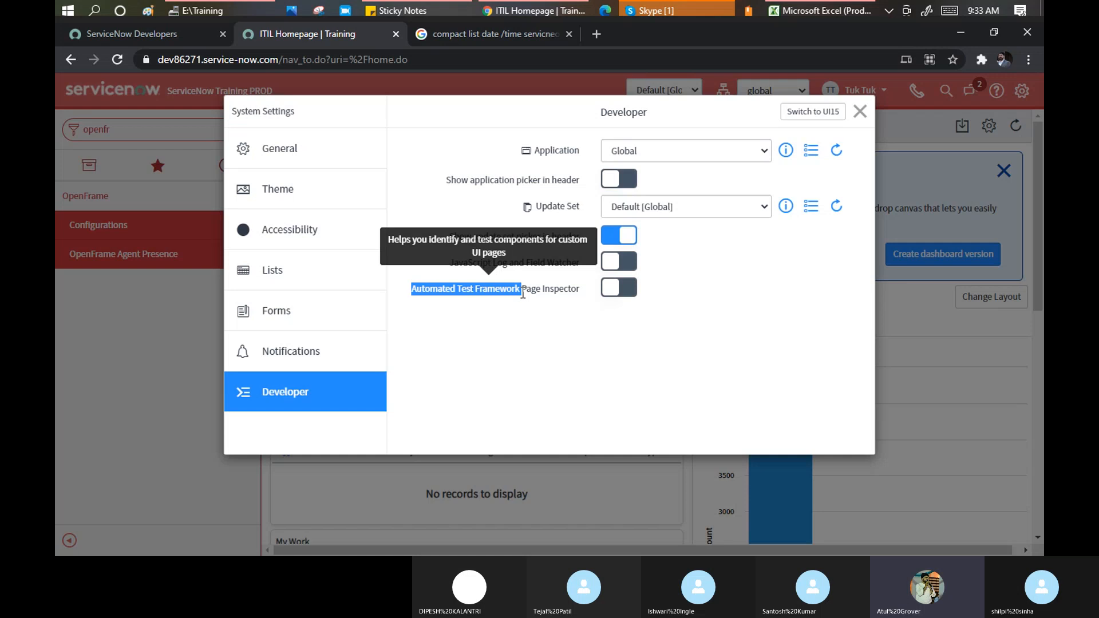
click(630, 286)
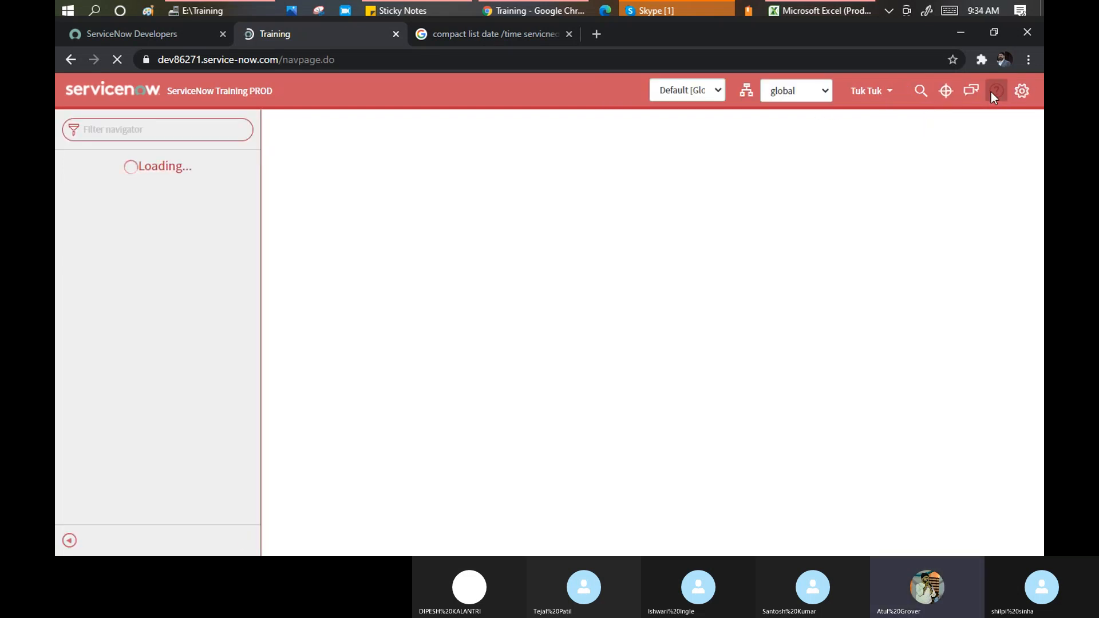
Enable the JavaScript Log and Field Watcher and Page Inspector developer options
click(1022, 88)
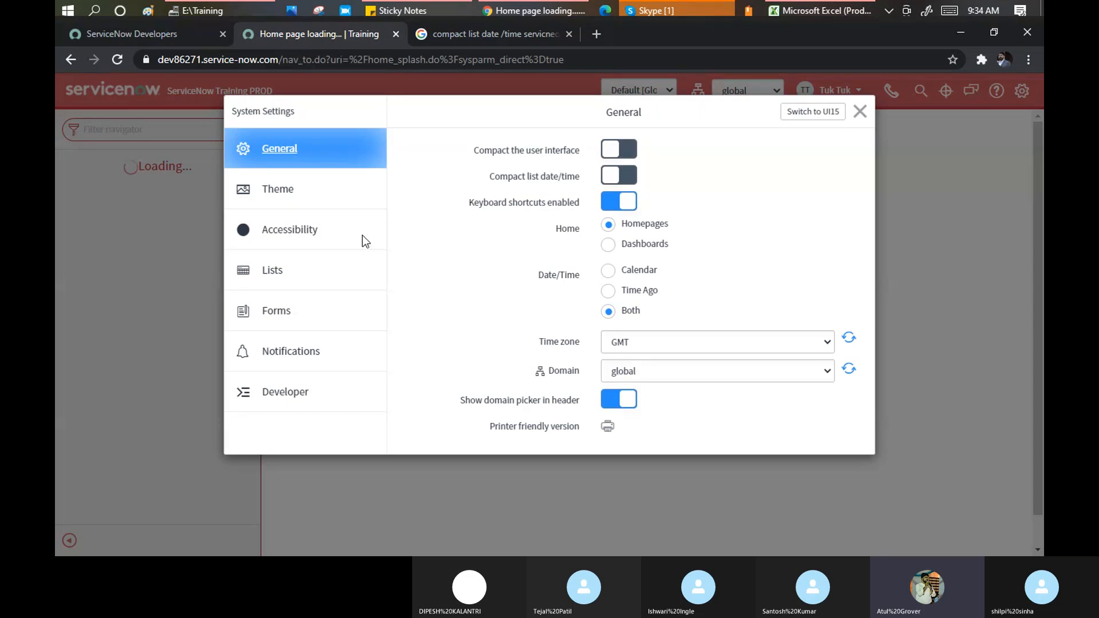
click(286, 398)
click(624, 287)
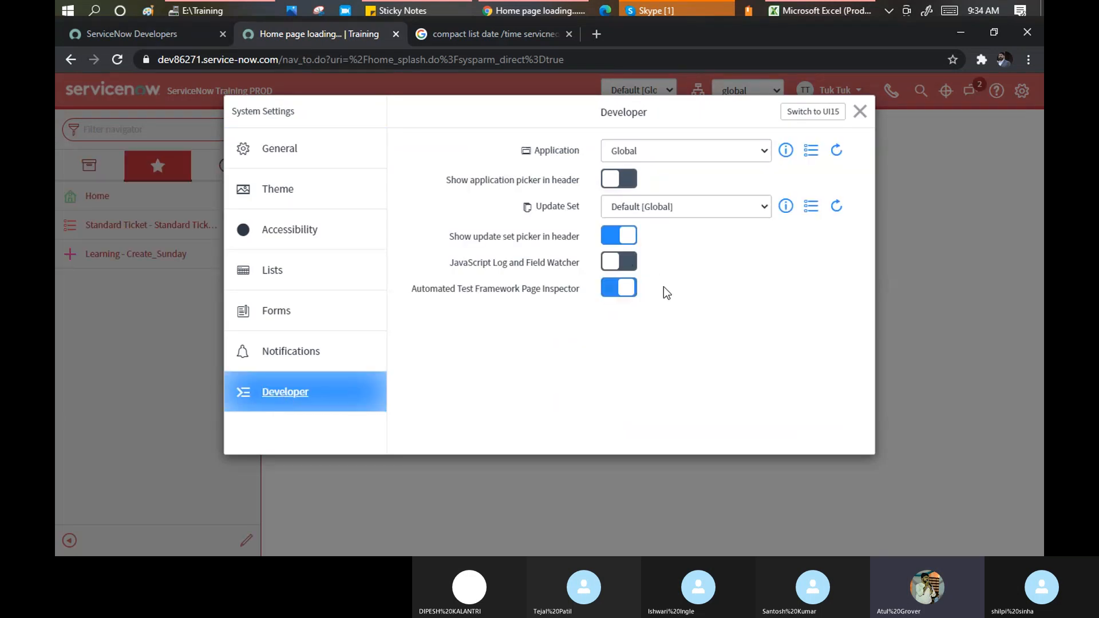
click(625, 262)
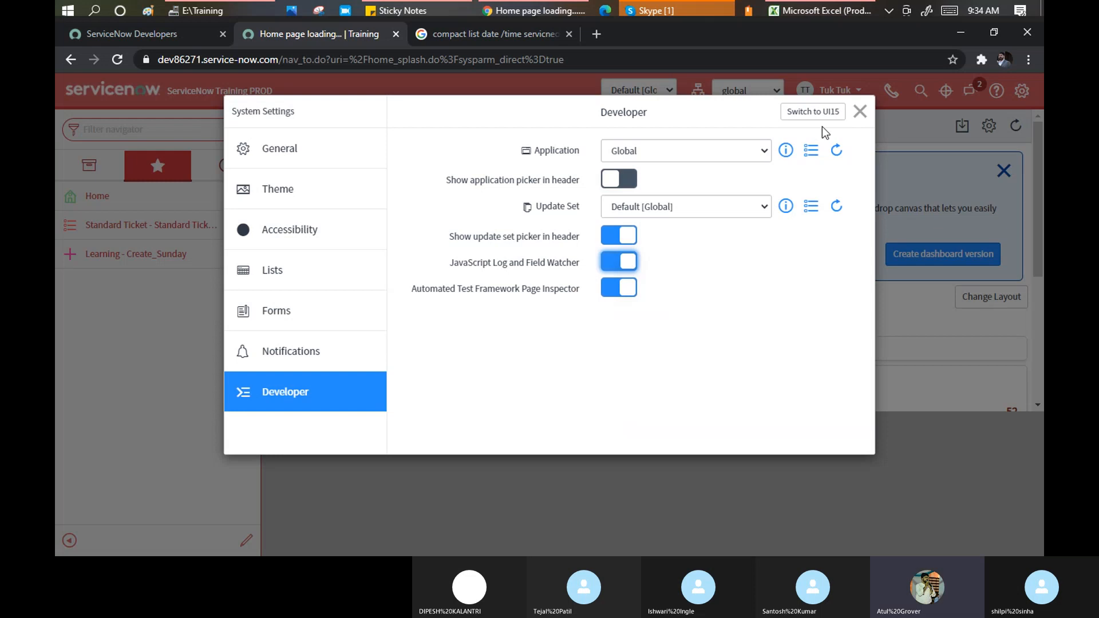
click(860, 112)
Resize the debug panel from medium to large and show its Field Watcher view
scroll(458, 292, down, 2)
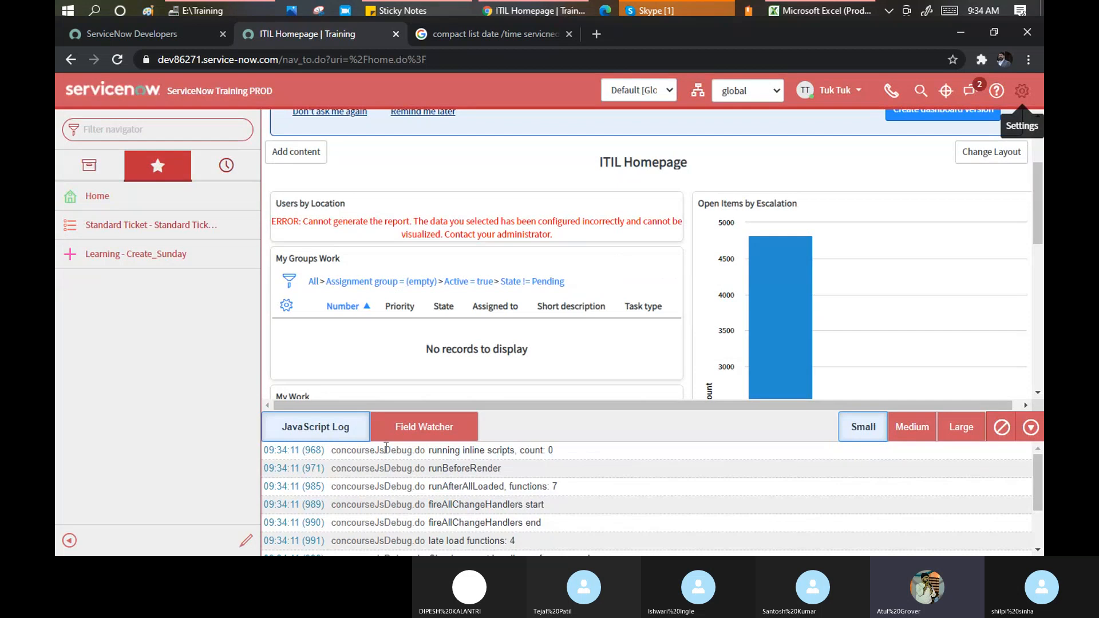
scroll(389, 466, down, 2)
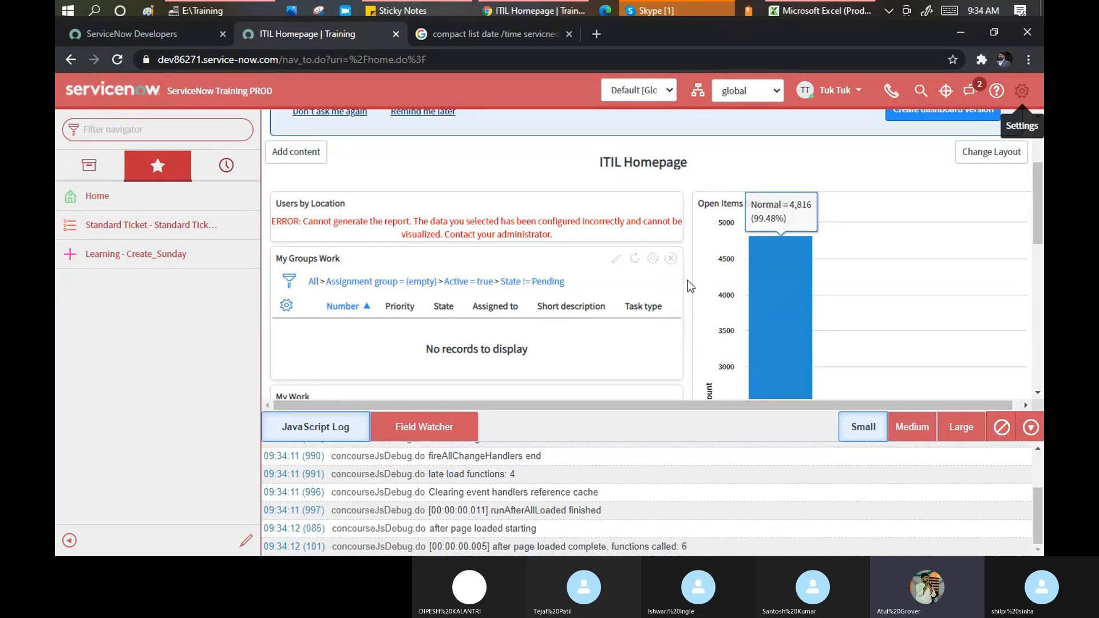
scroll(704, 278, up, 3)
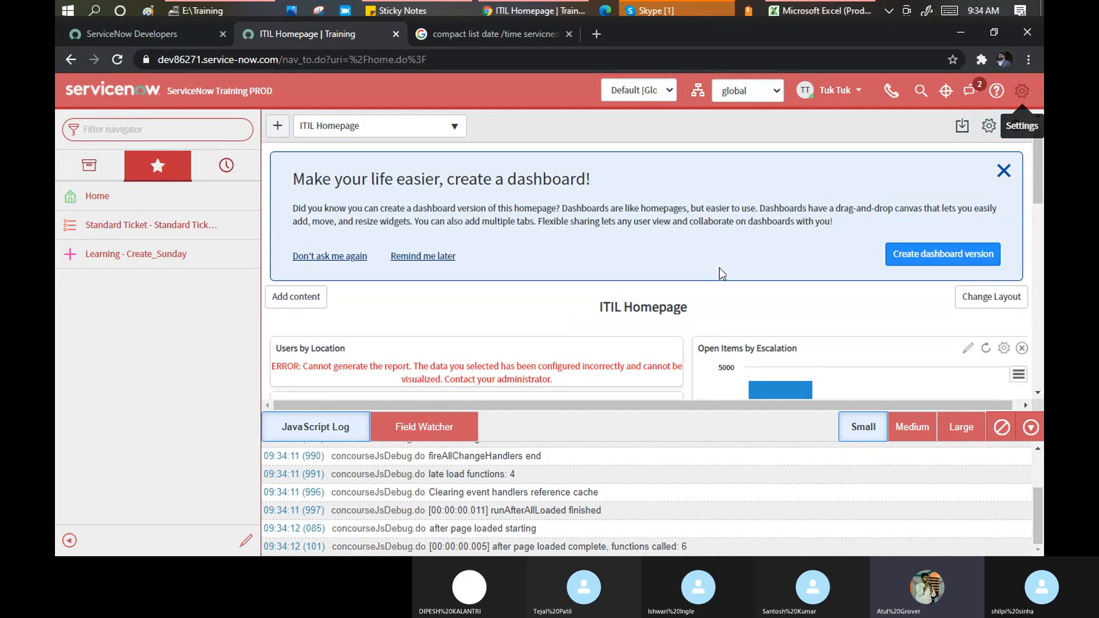
click(911, 427)
click(961, 318)
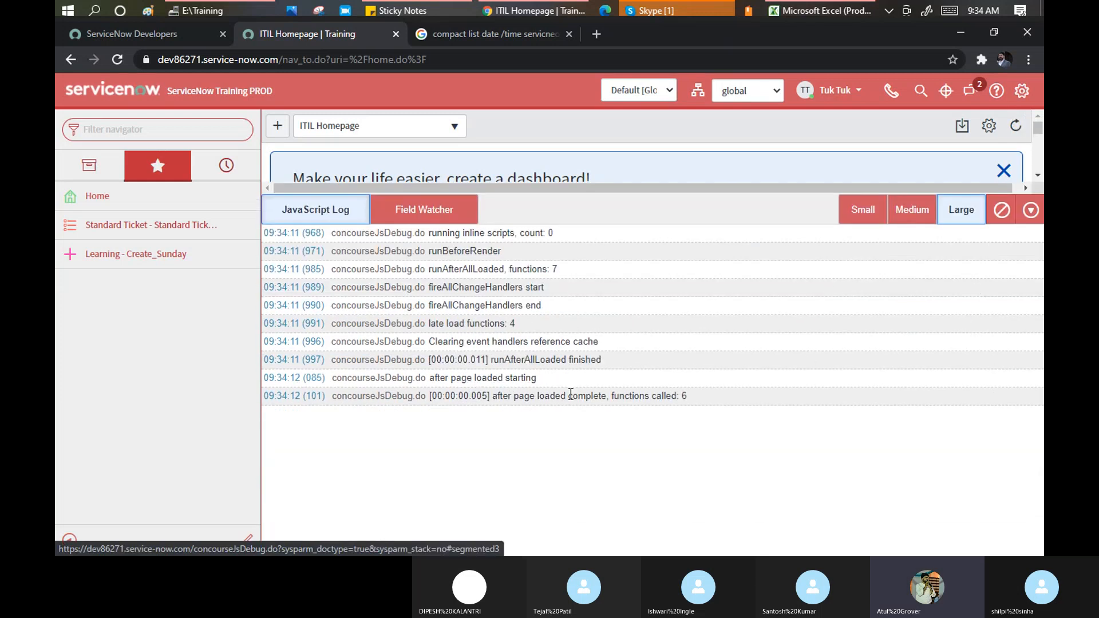
click(431, 208)
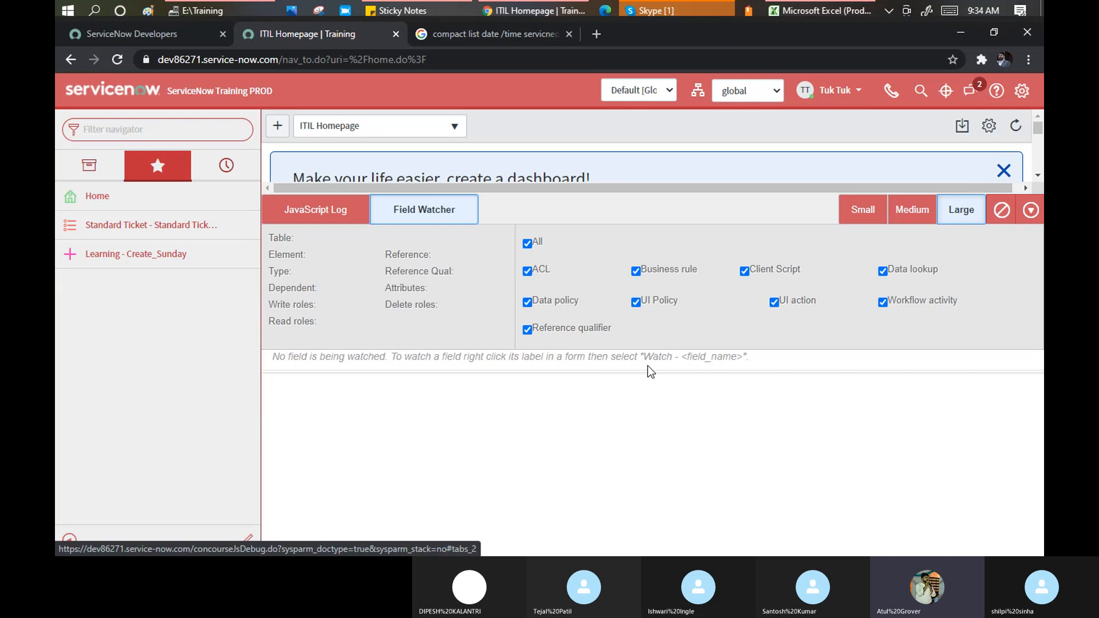
drag(644, 358, 744, 356)
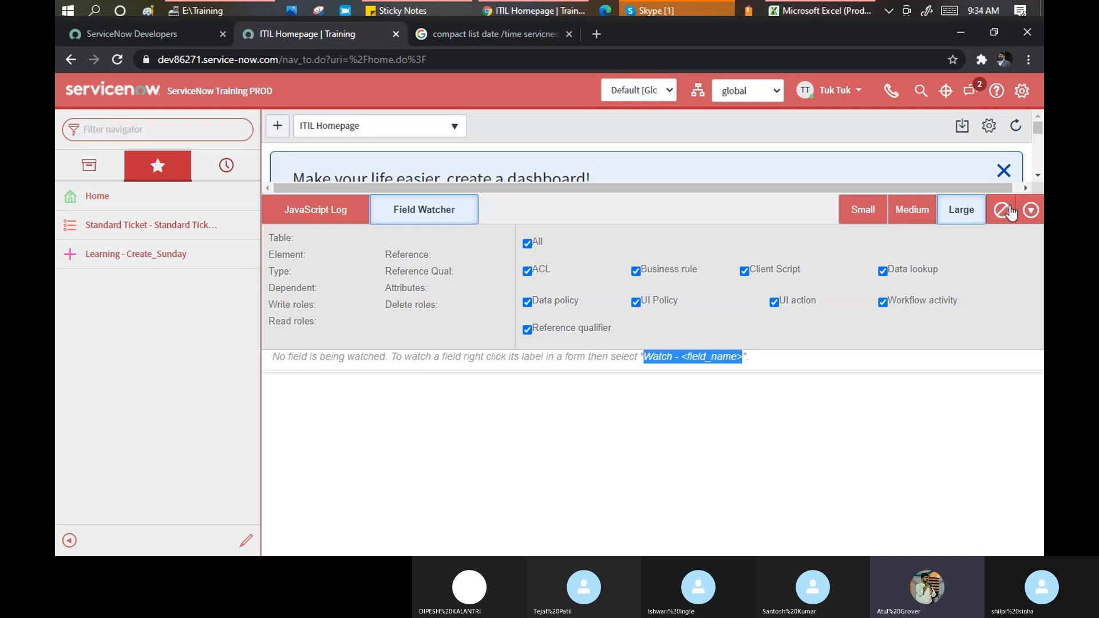
click(1022, 90)
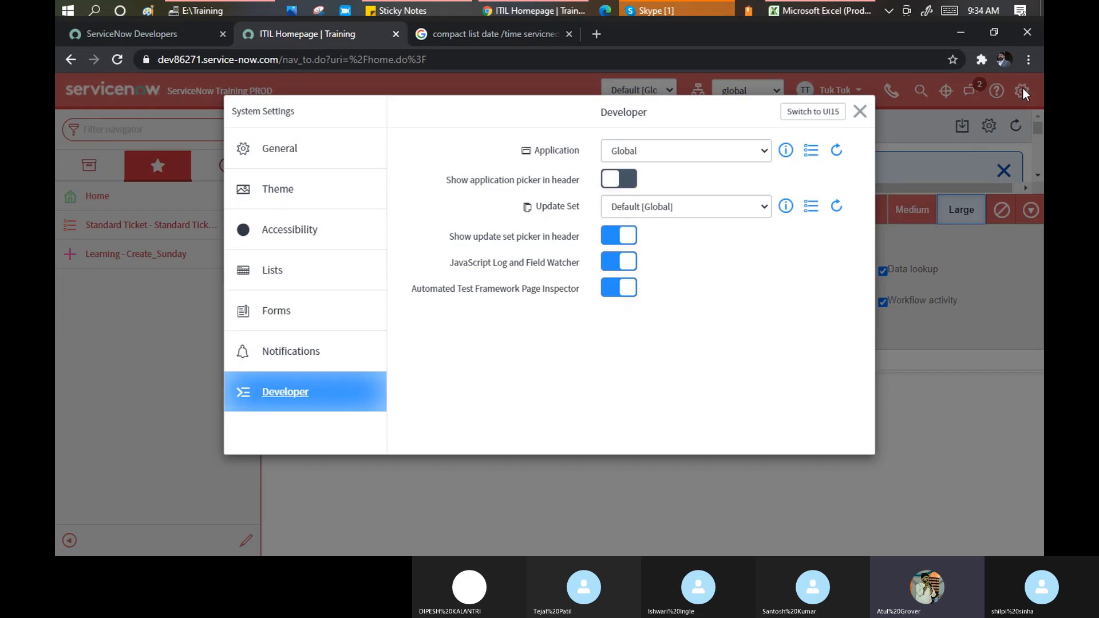
Turn off JavaScript Log and Page Inspector, review Theme and General settings, then close
click(608, 263)
click(605, 291)
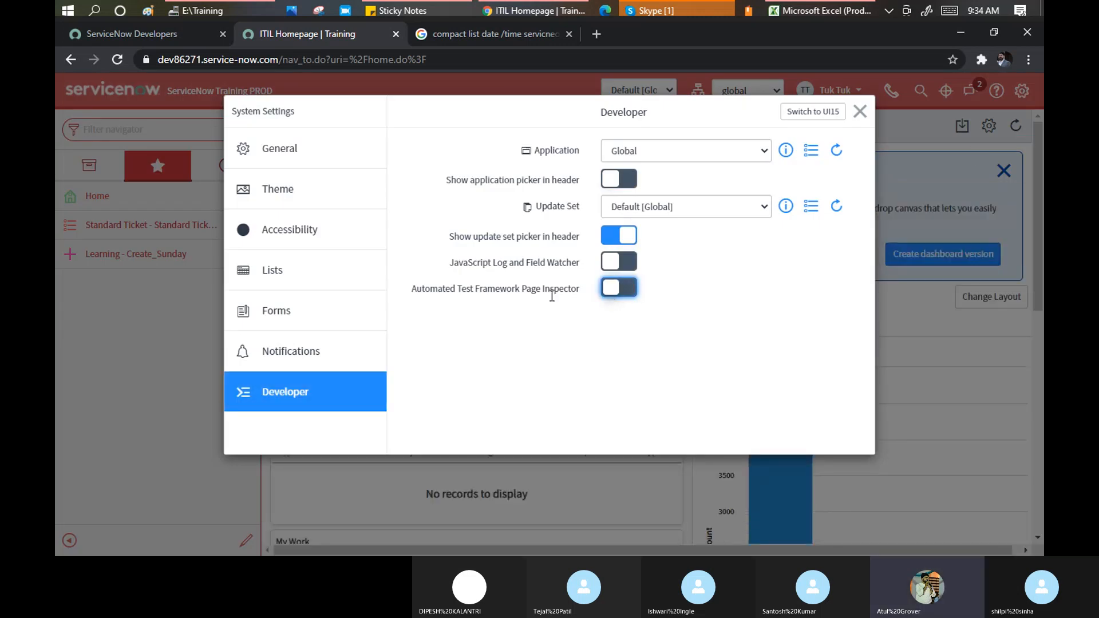
click(267, 190)
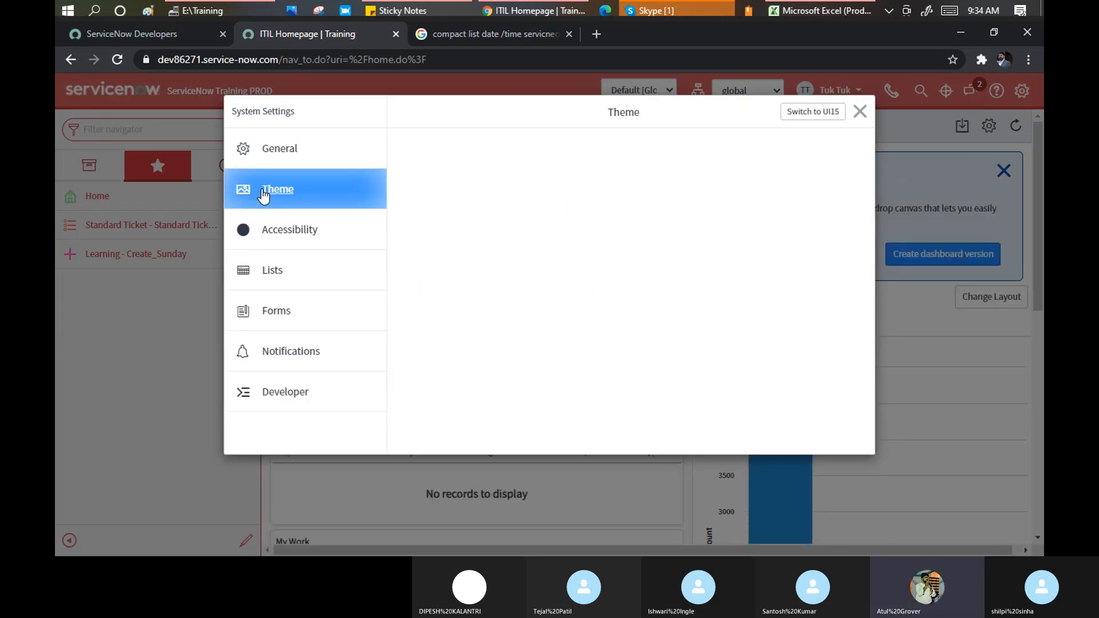
click(276, 152)
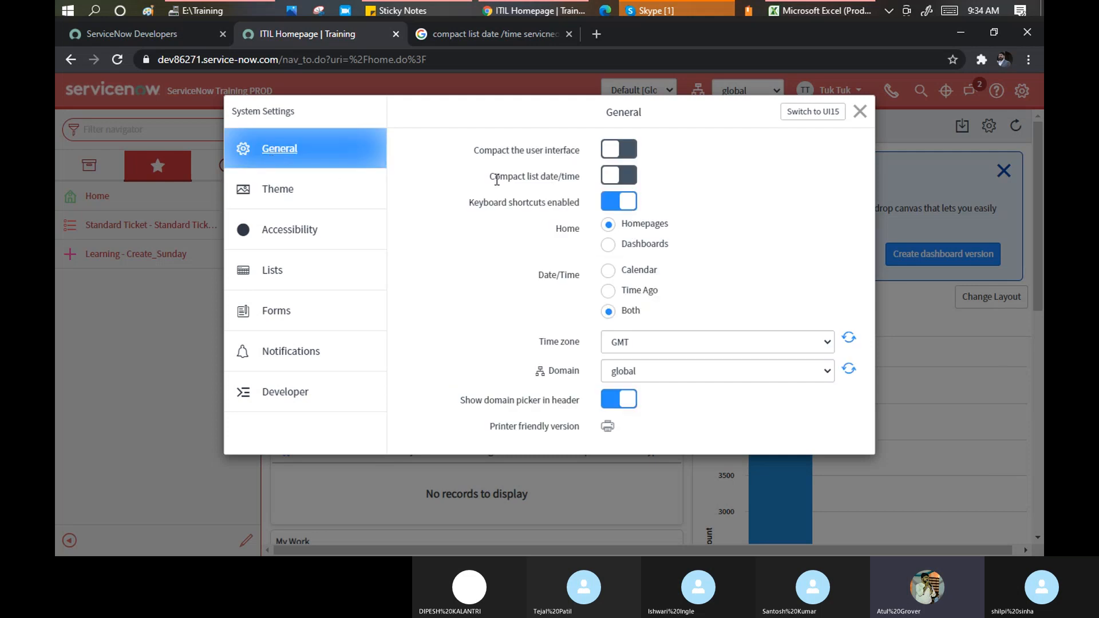
drag(490, 178, 573, 182)
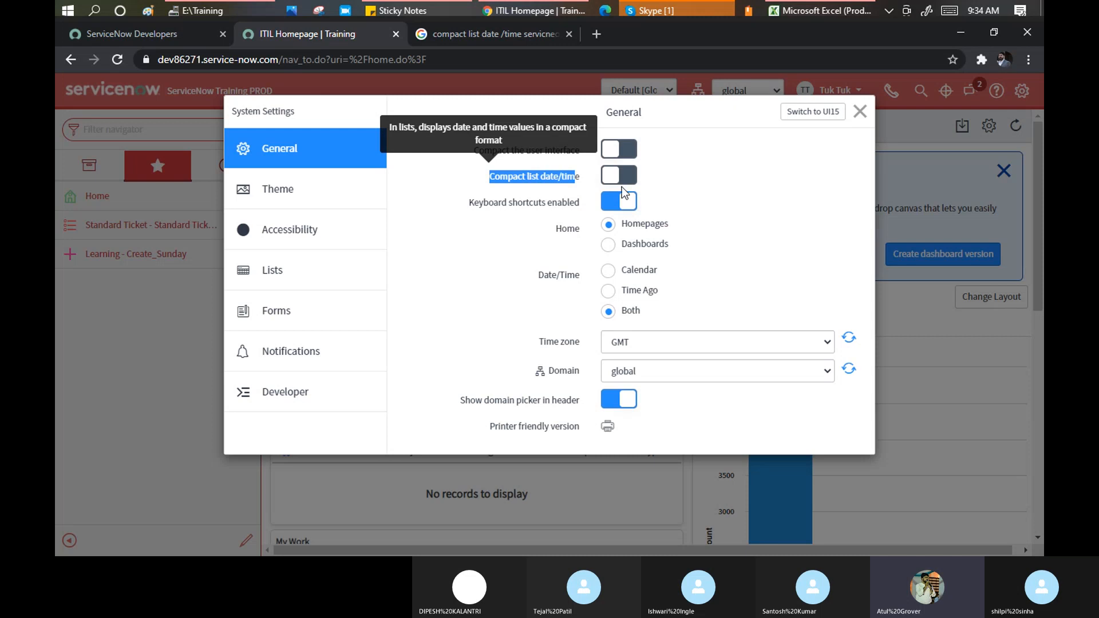
click(861, 112)
Filter the navigator on 'incide' and open the list of open incidents
click(172, 129)
text(in)
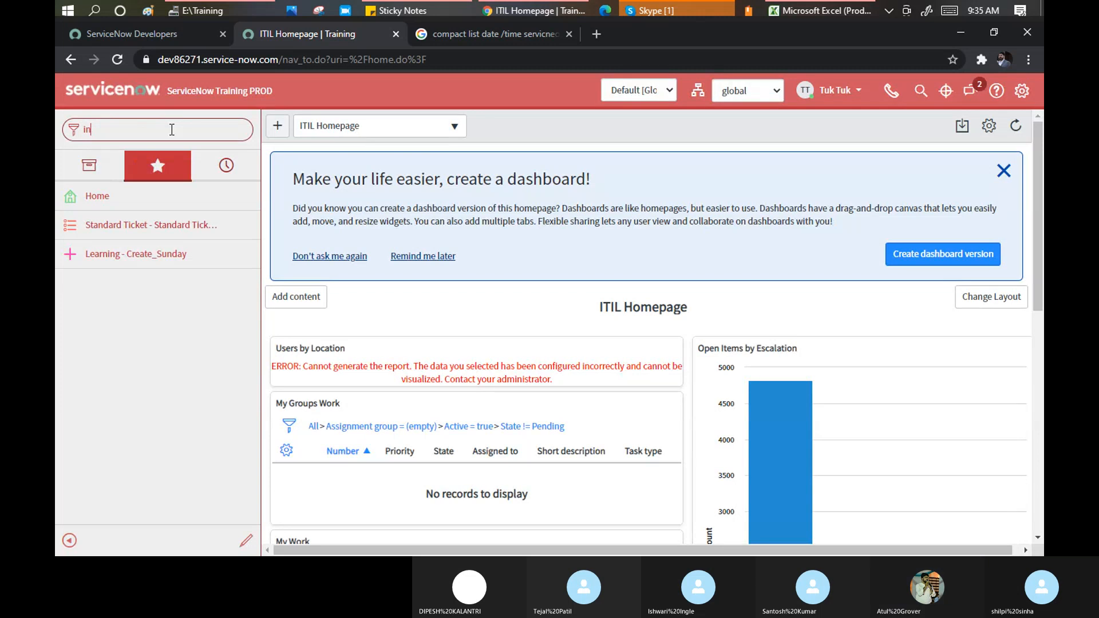
text(cide)
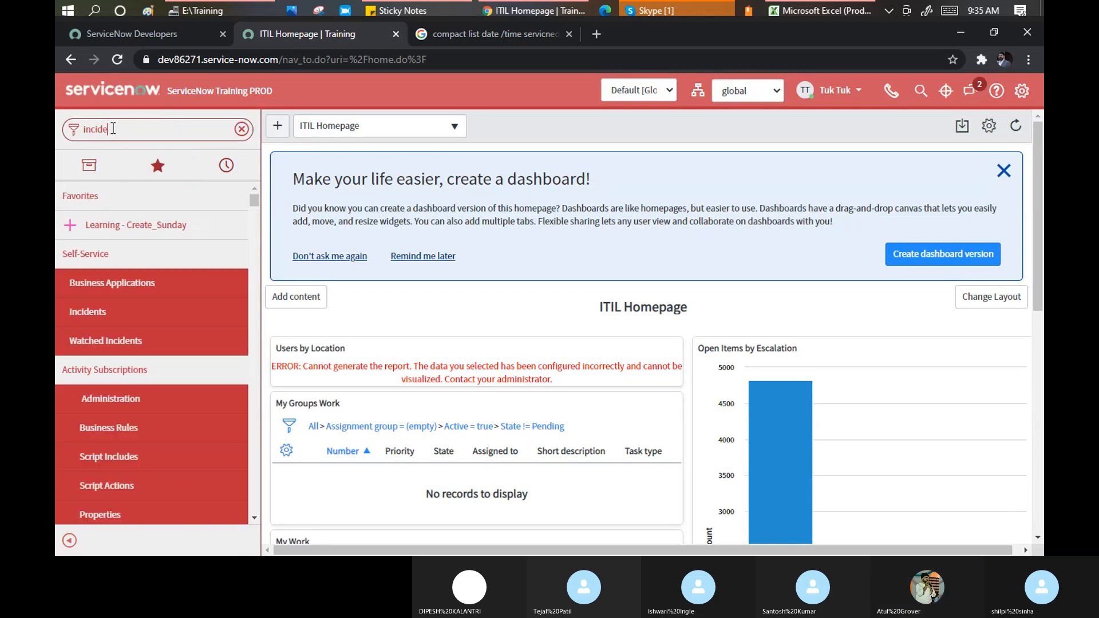
scroll(88, 446, down, 3)
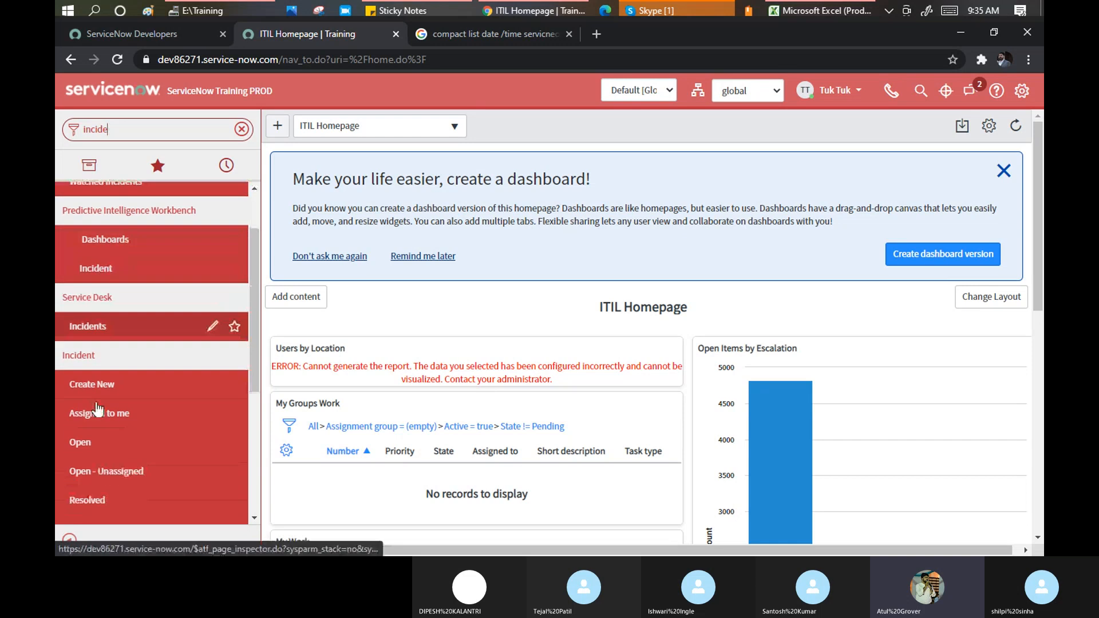
click(87, 450)
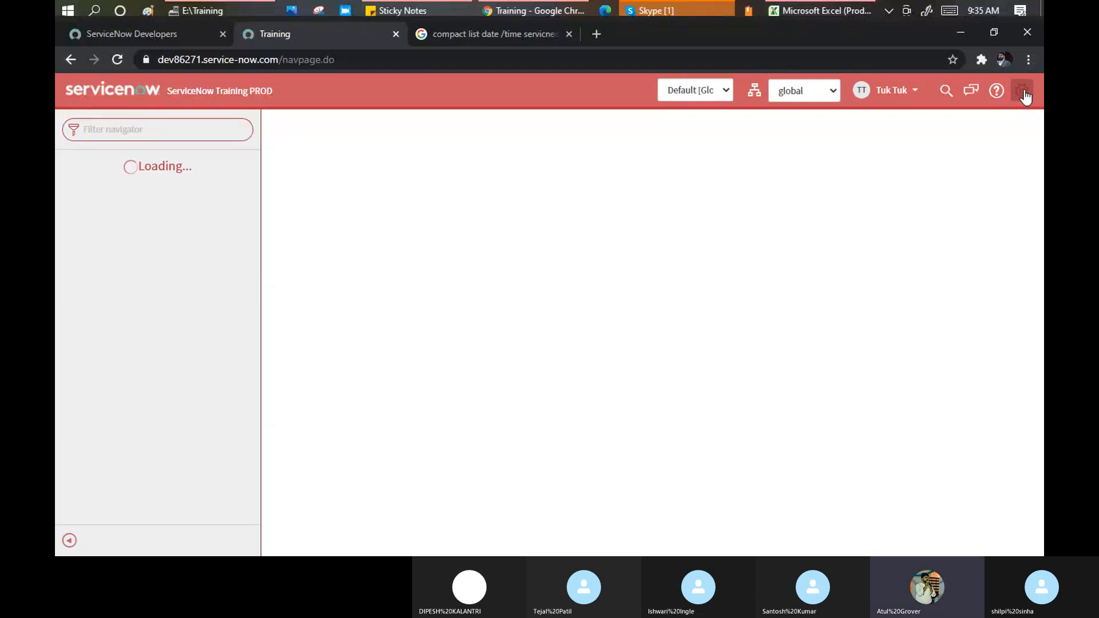
Refilter the navigator on 'incident' and open Service Desk > Incidents
click(117, 124)
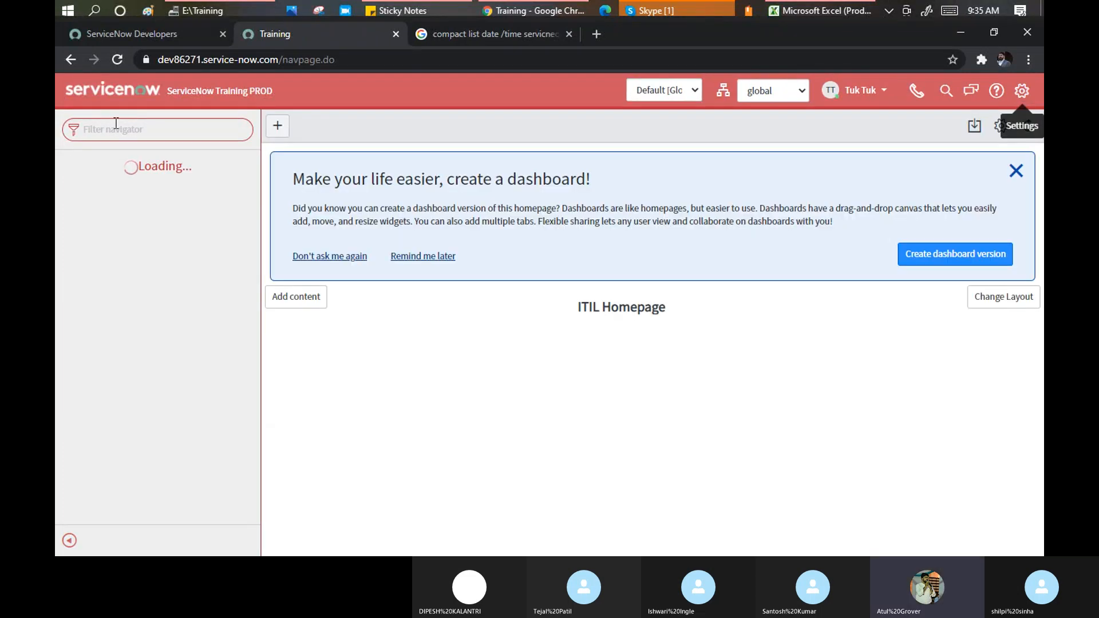
text(inci)
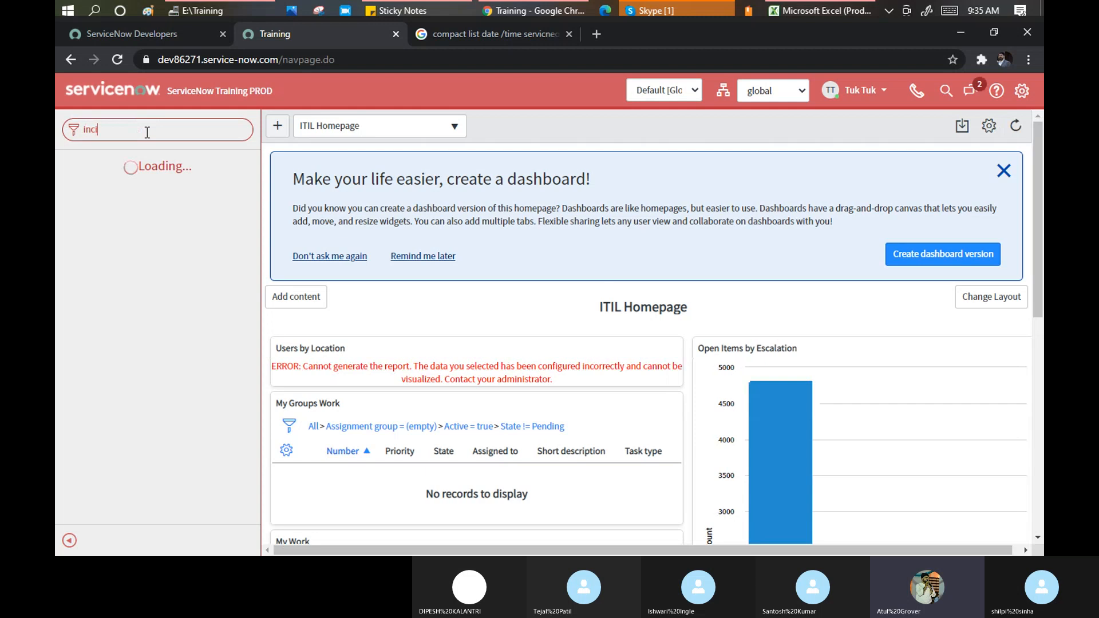
text(den)
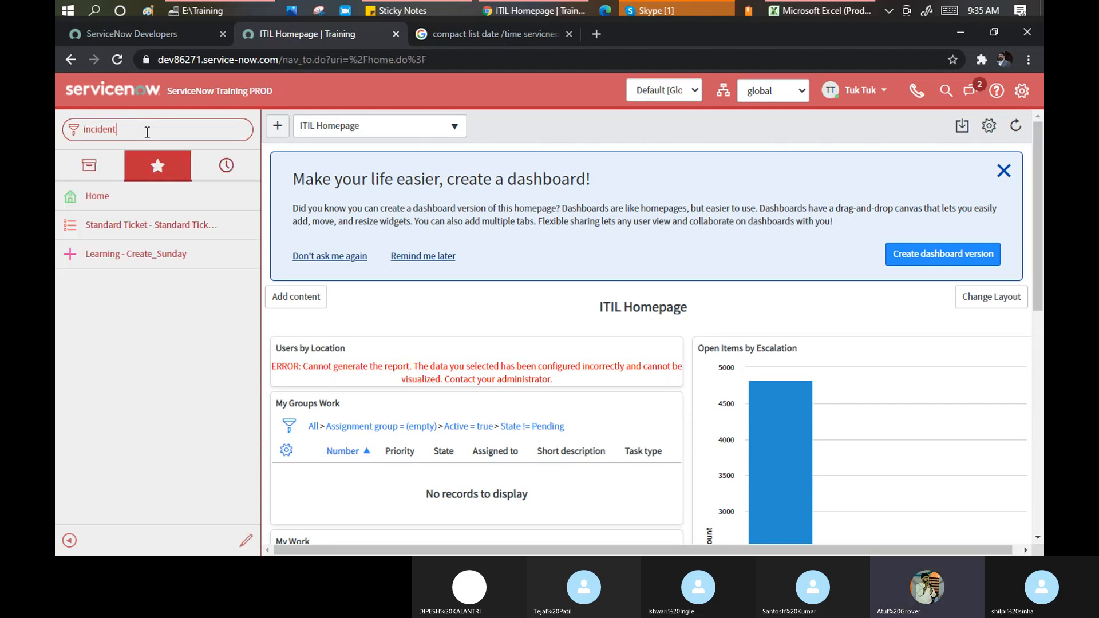
text(t)
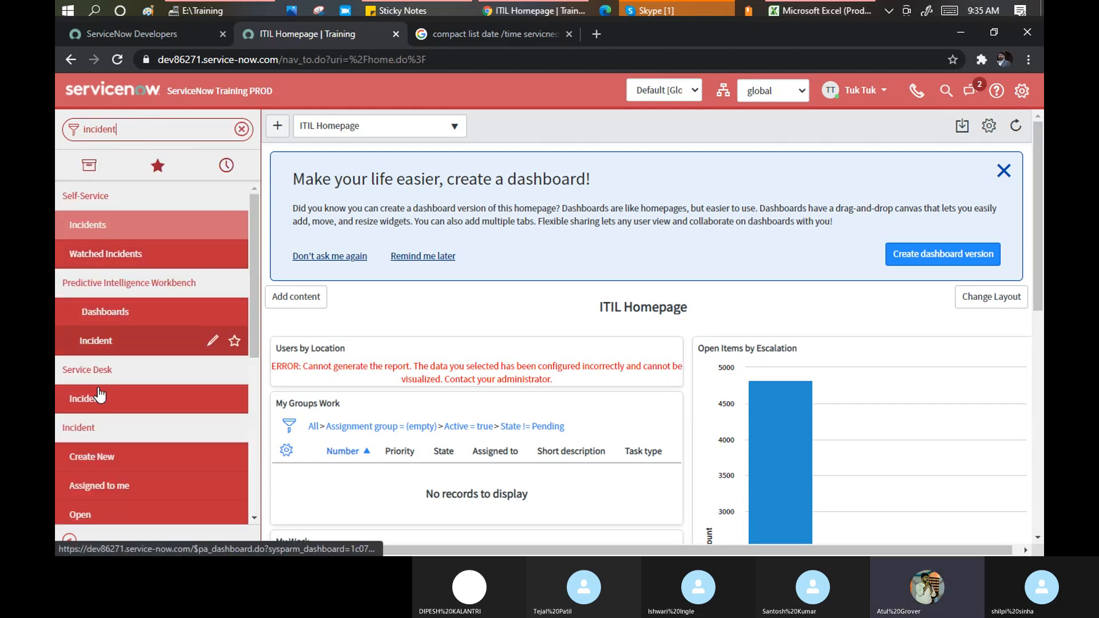
click(95, 513)
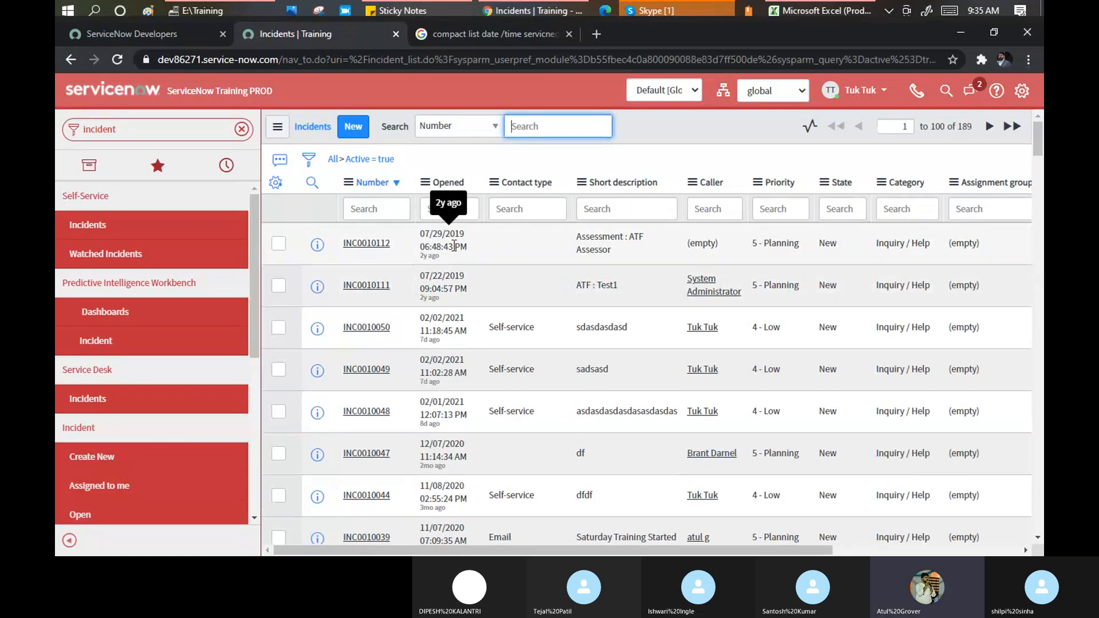
click(1021, 92)
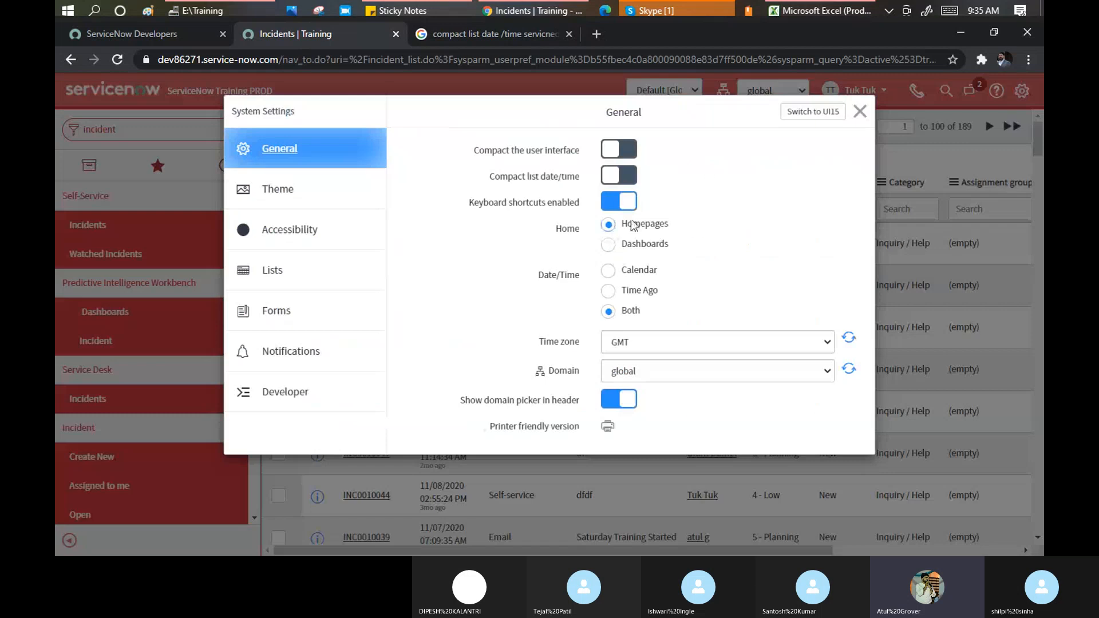
click(631, 176)
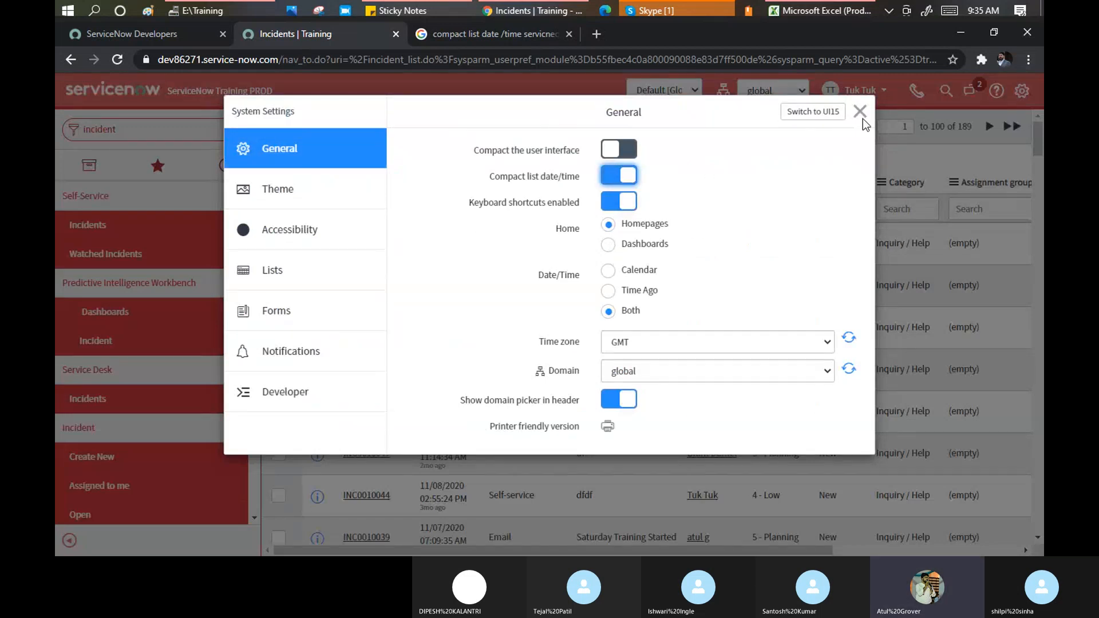
click(860, 112)
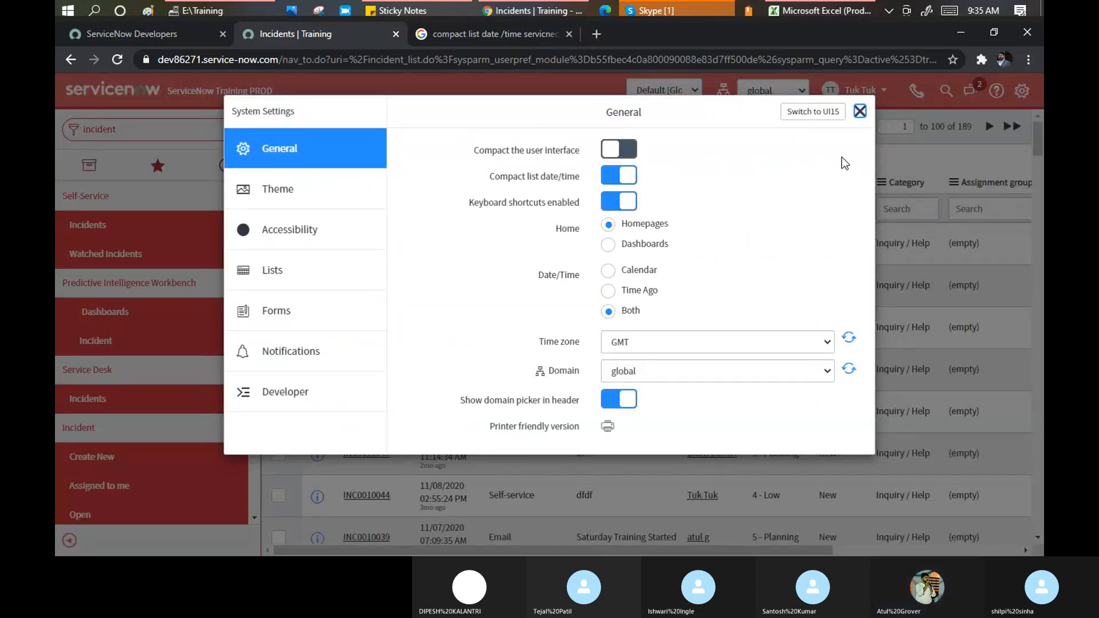
right_click(650, 124)
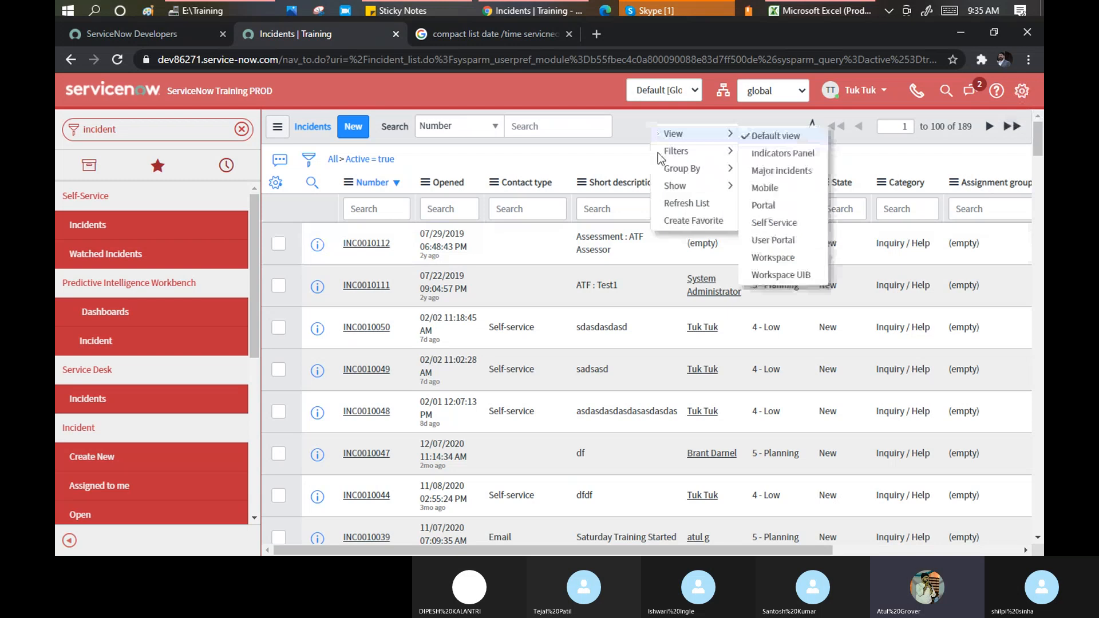
click(687, 205)
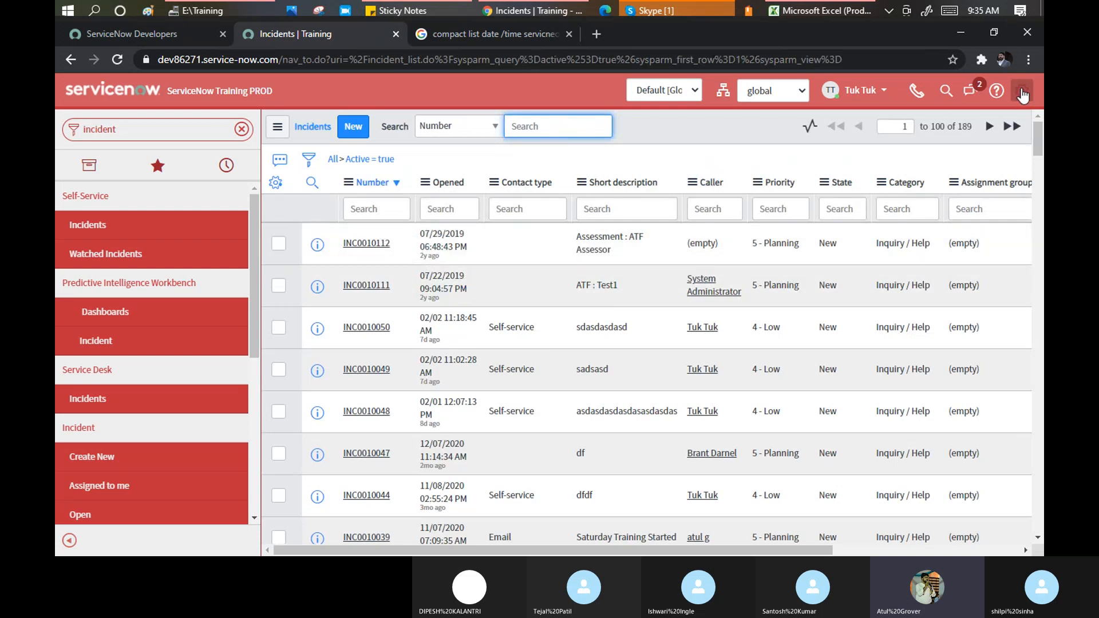
click(1021, 90)
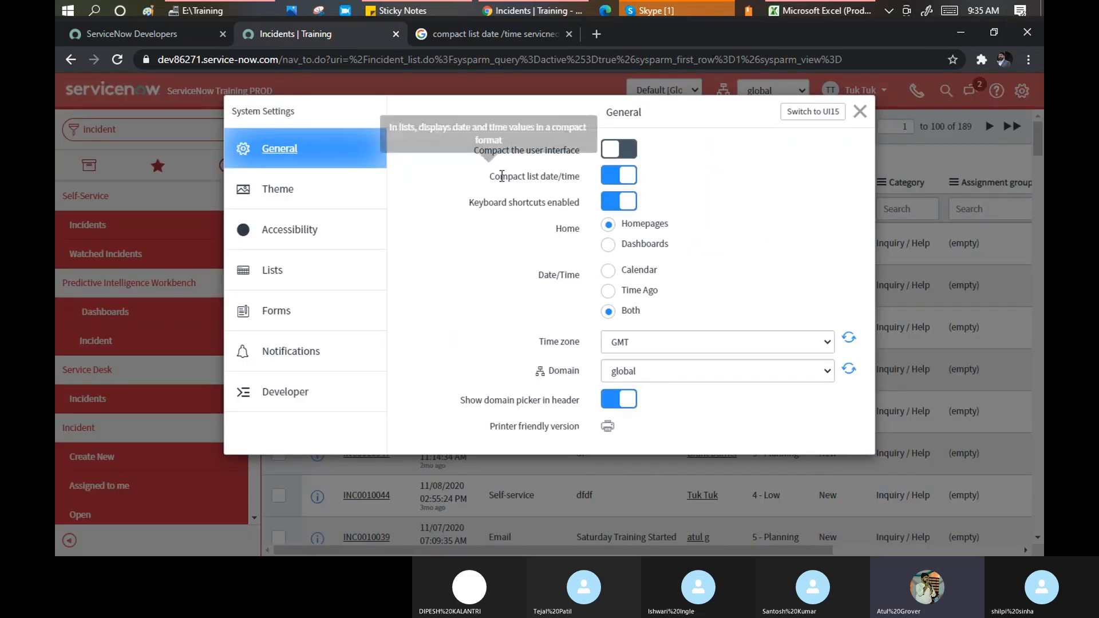
mouse_move(504, 174)
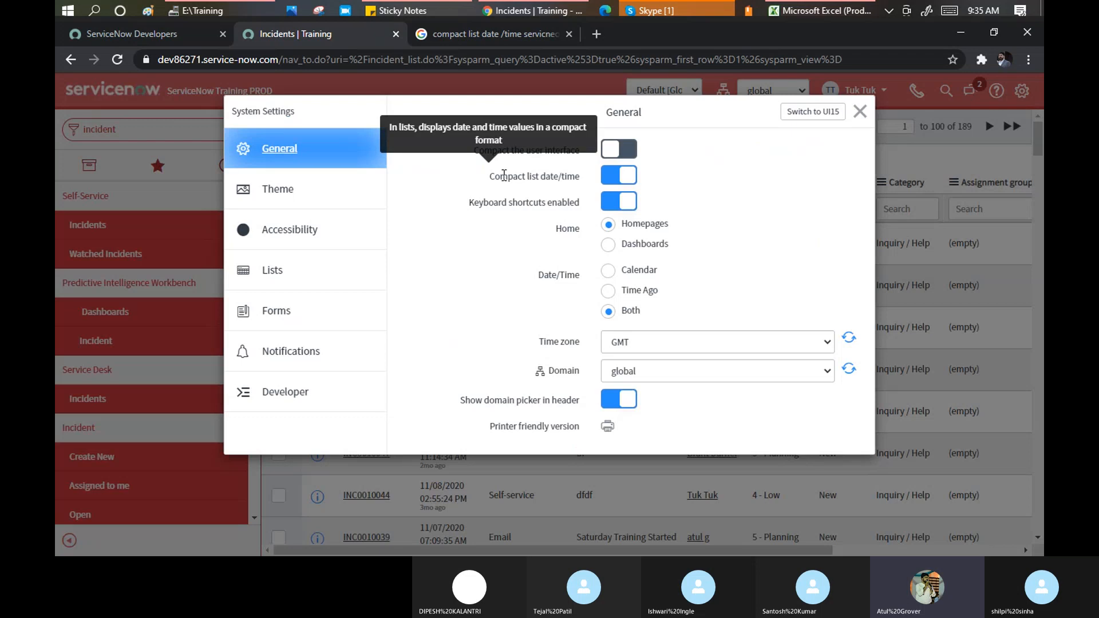
click(637, 149)
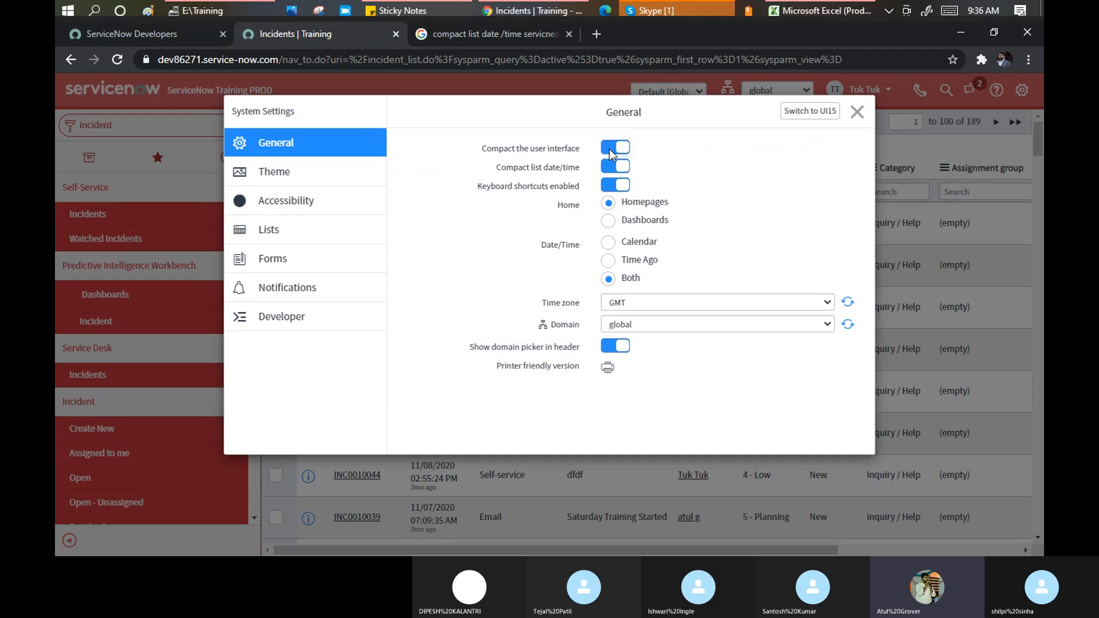
click(609, 165)
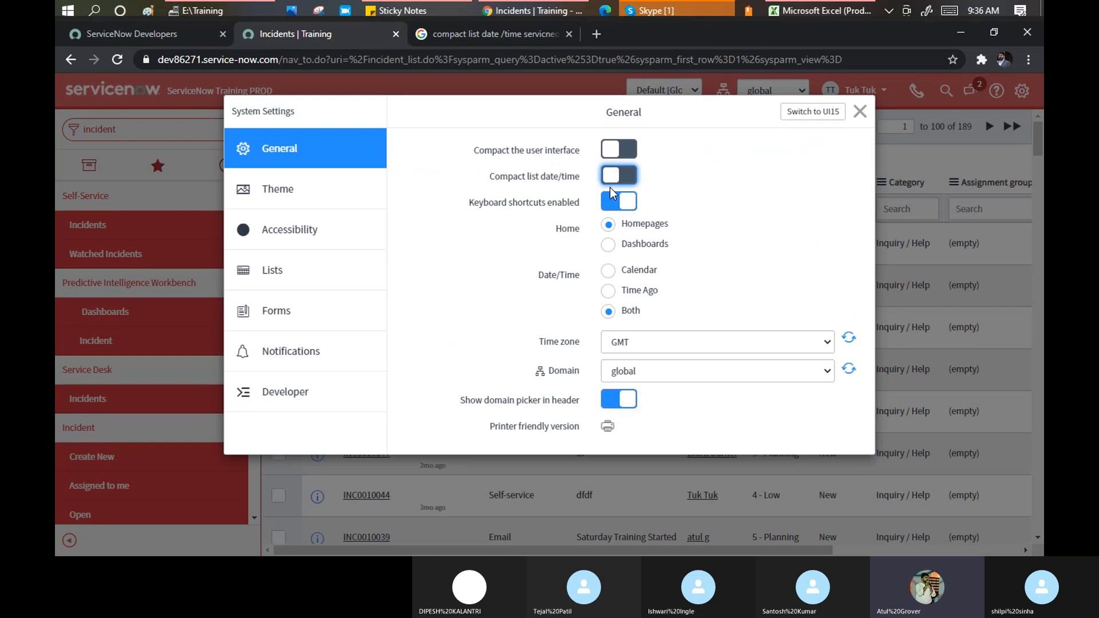
click(860, 111)
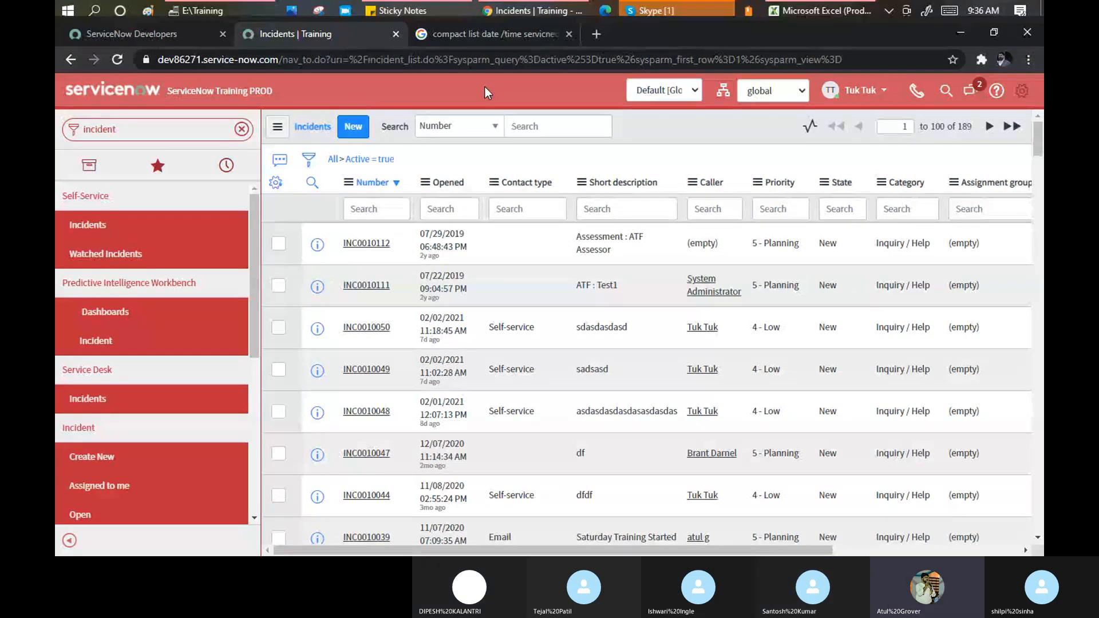
Clear the navigator filter to list all applications, then focus the Filter navigator box
click(72, 171)
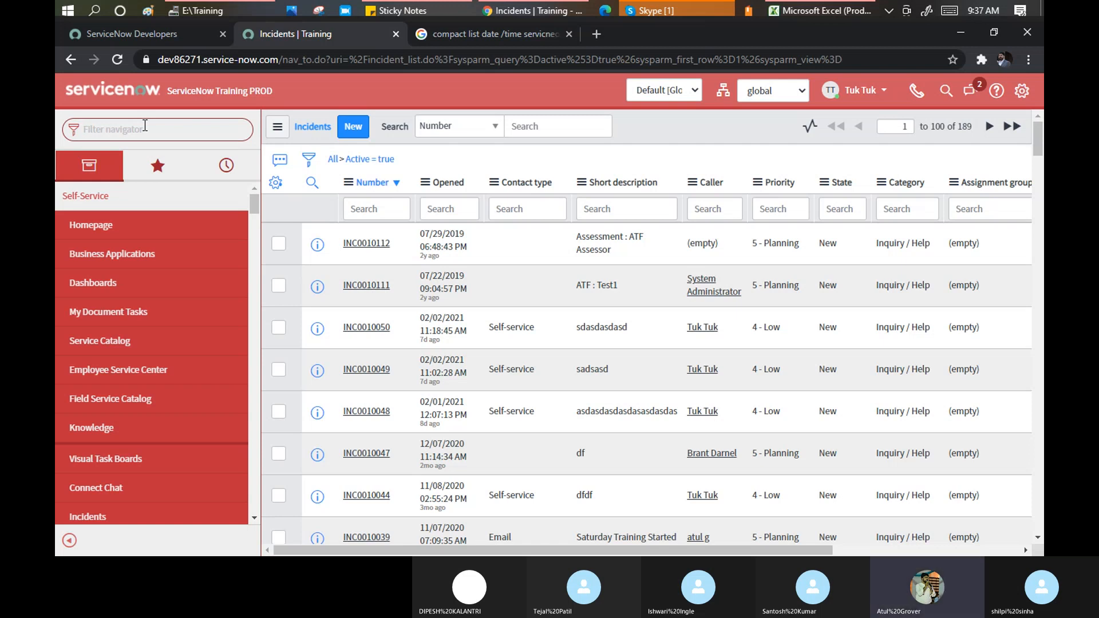
click(145, 125)
Mute one participant in the Skype training call and return to the ServiceNow browser
click(680, 8)
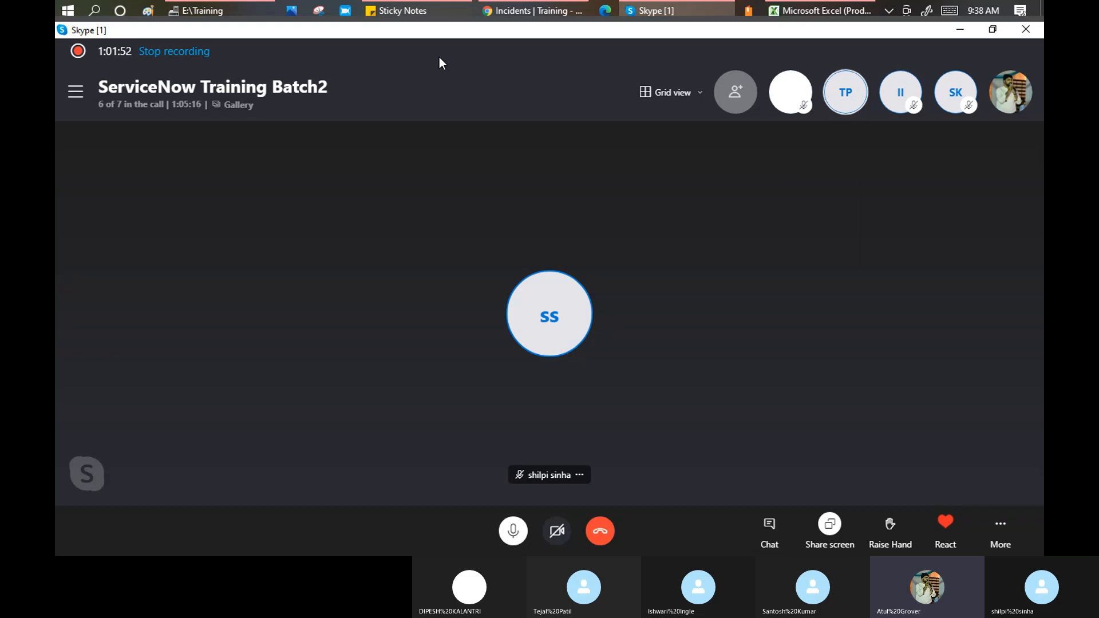
click(531, 11)
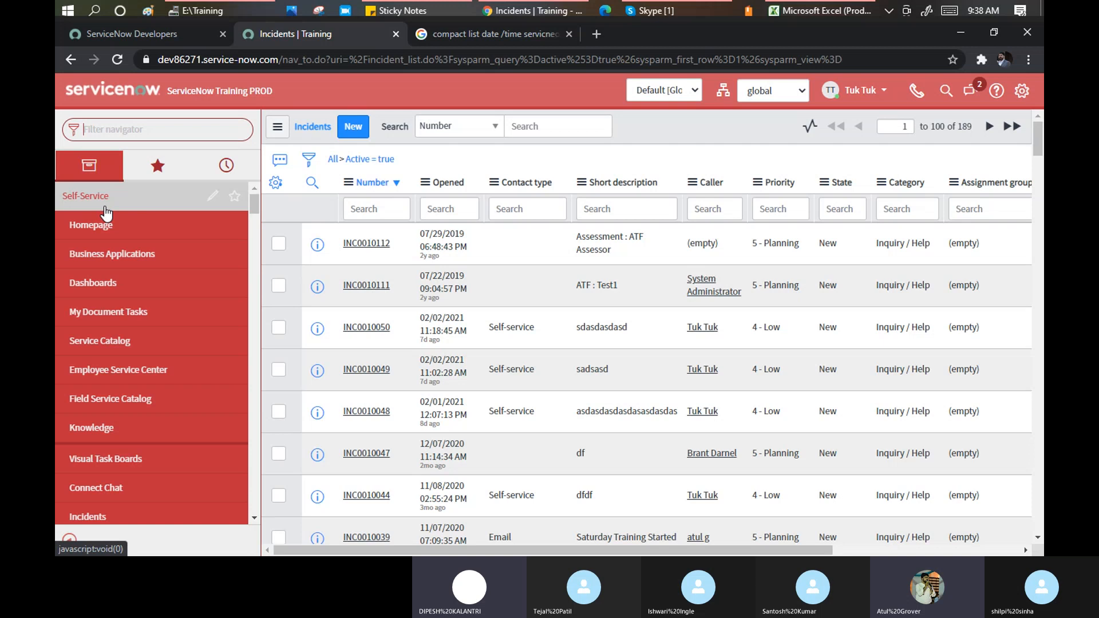
click(671, 13)
click(855, 100)
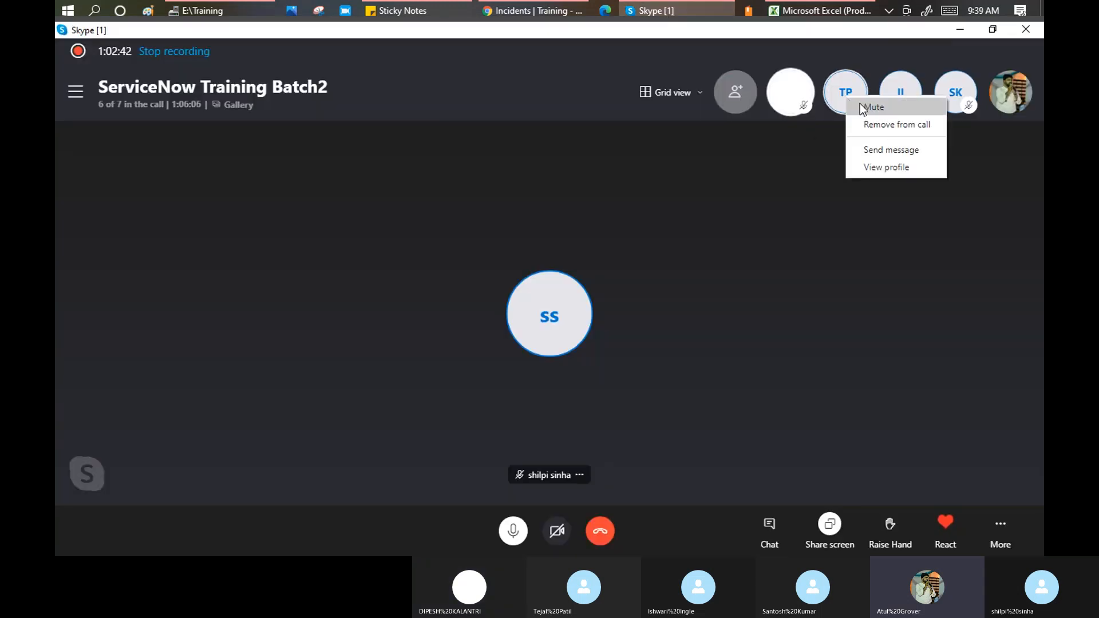
click(872, 108)
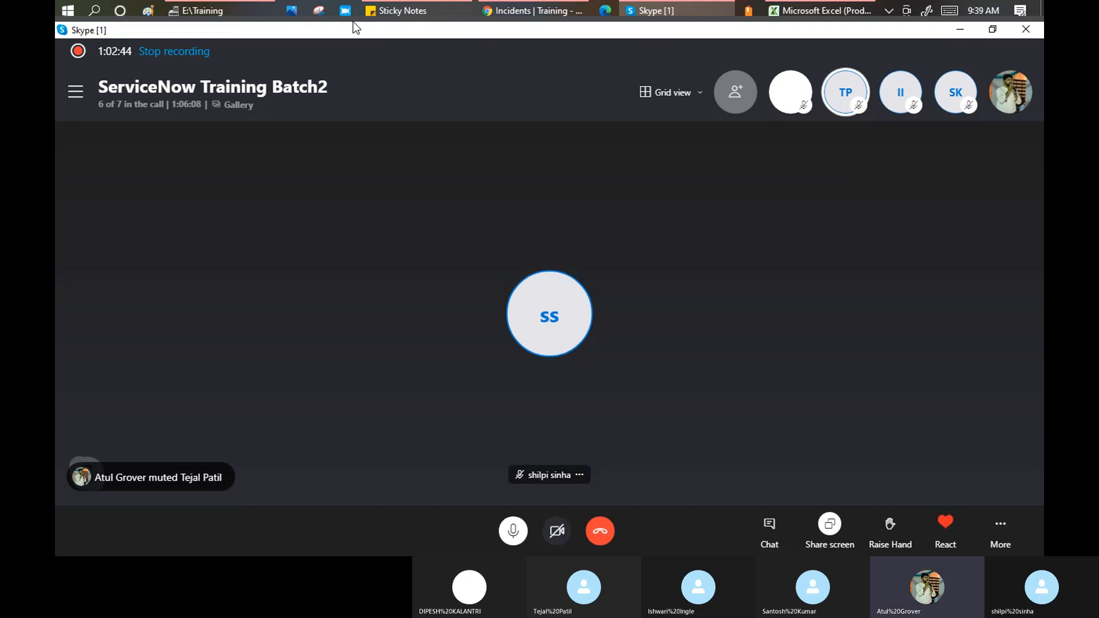
click(527, 14)
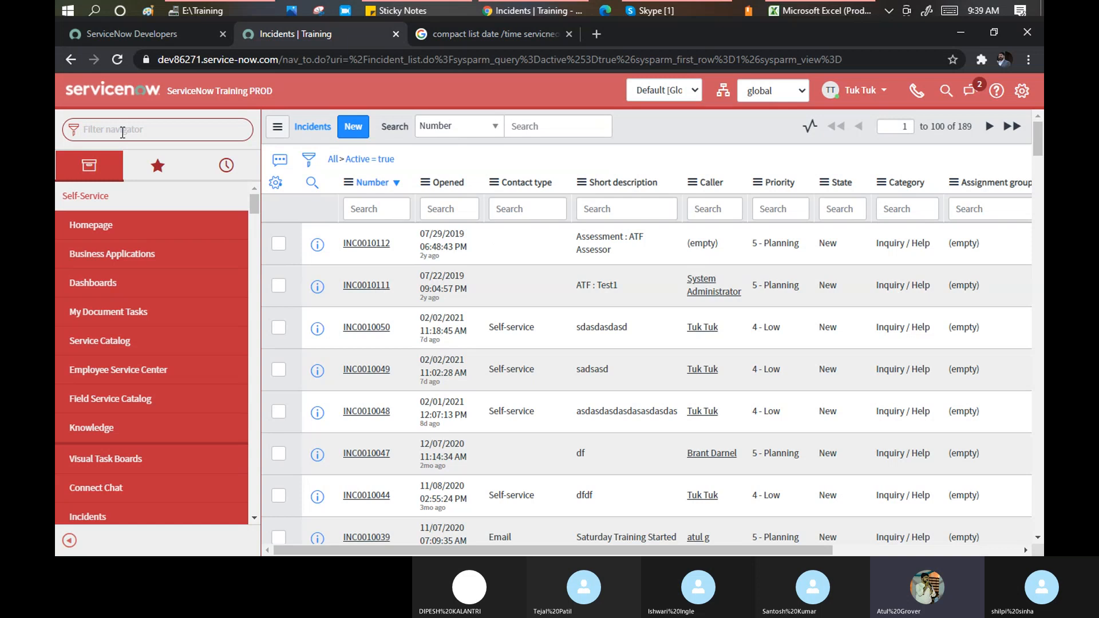
Filter the navigator on 'inciden' and open the Incident application menu record for editing
text(in)
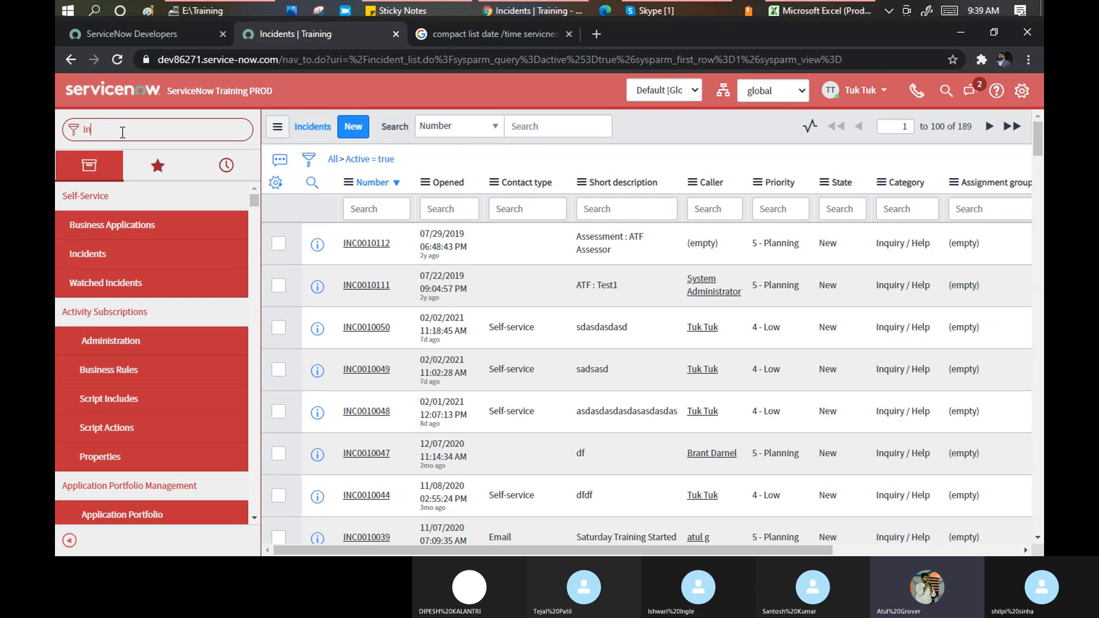
text(ciden)
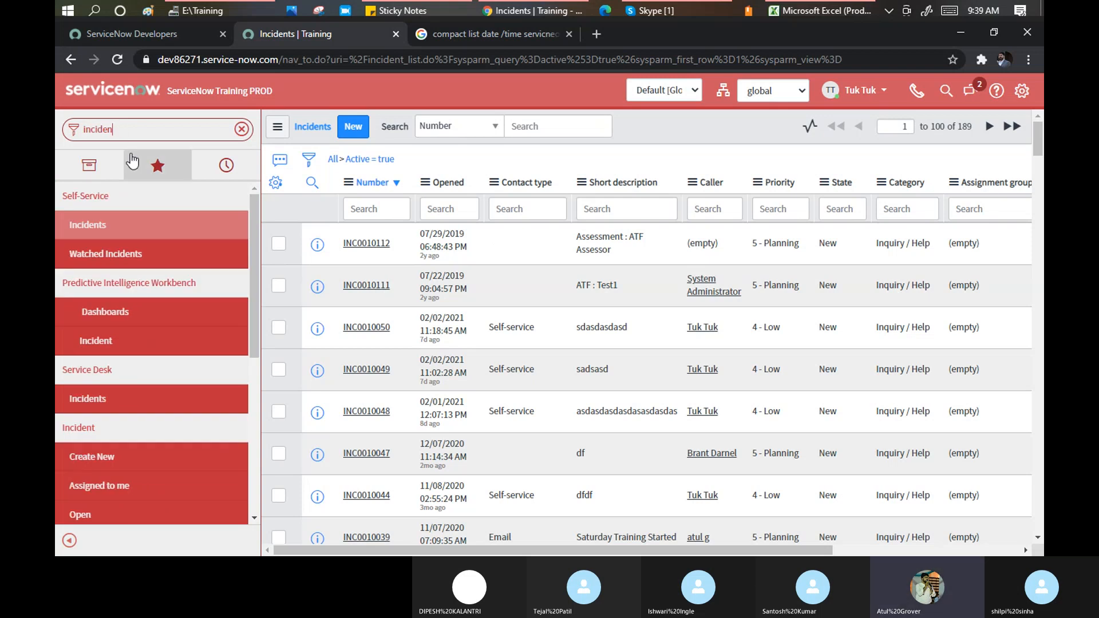
scroll(123, 241, down, 3)
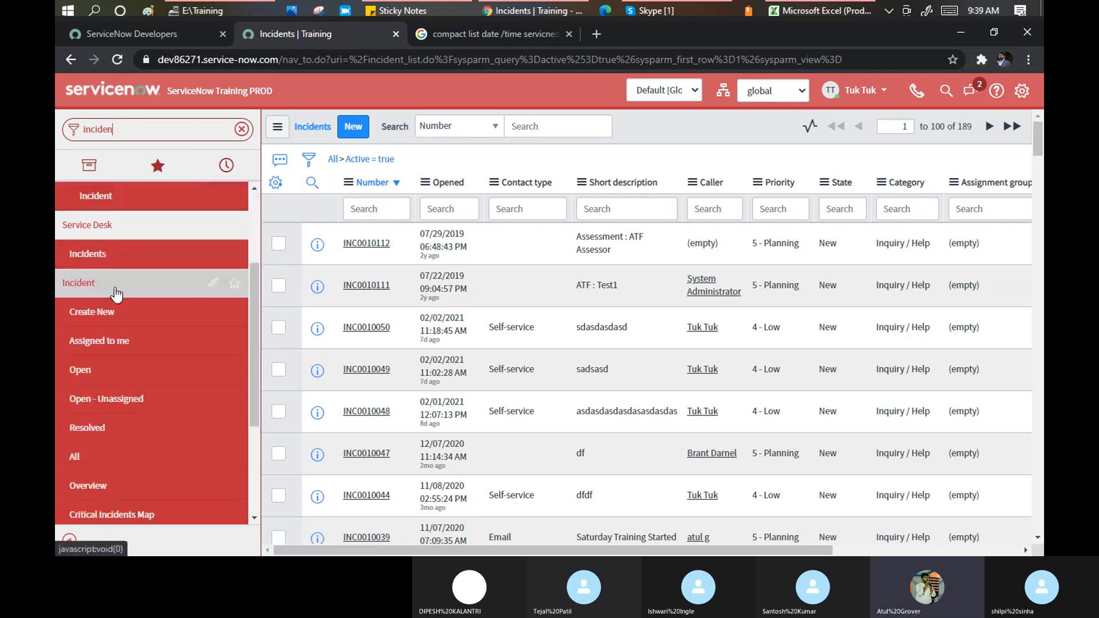
click(212, 283)
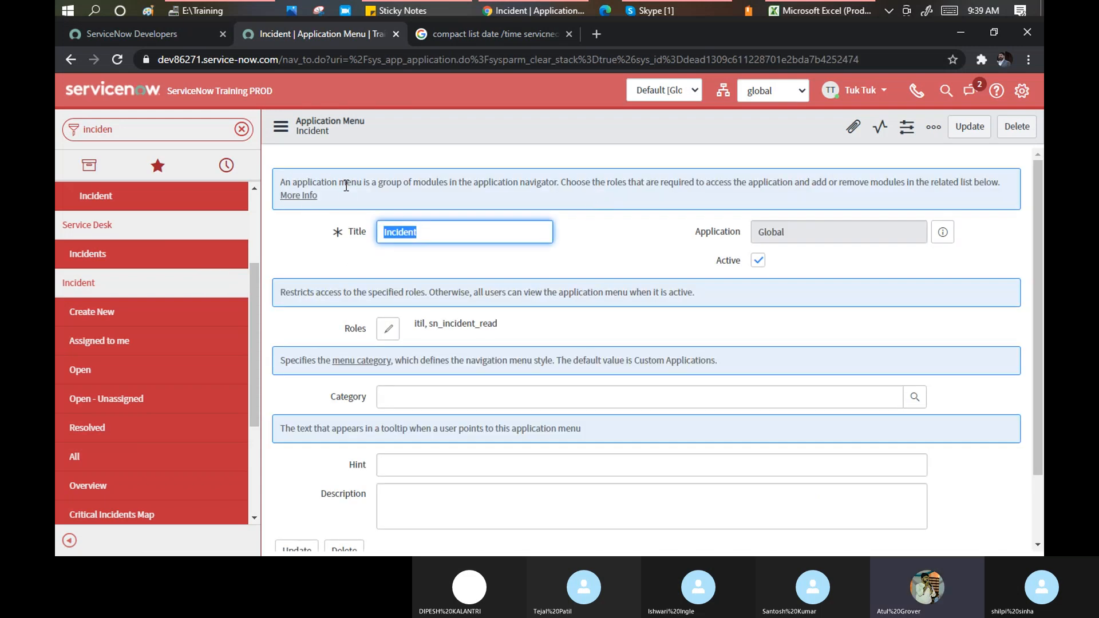
drag(376, 182, 639, 197)
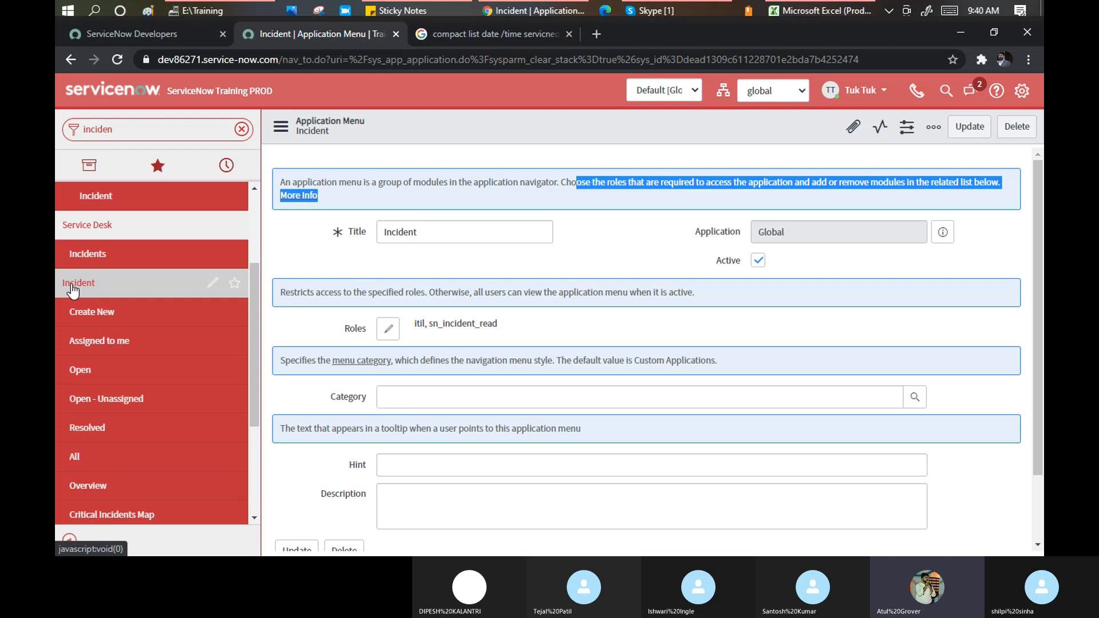
scroll(71, 291, up, 3)
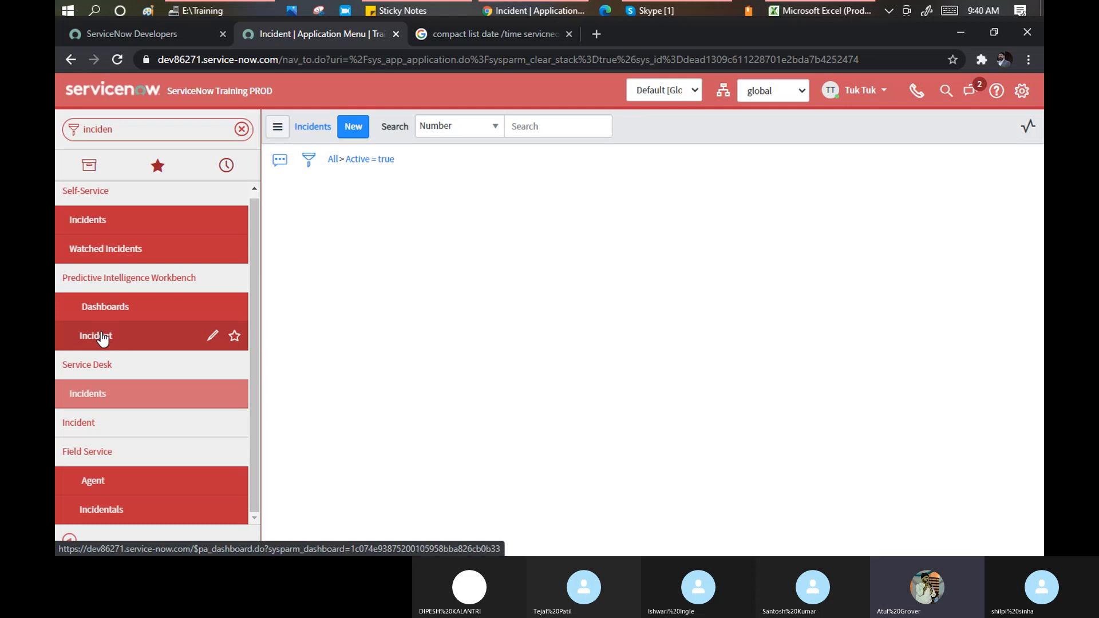
Open the Service Desk incidents list, then the Incident Create New module record for editing
click(103, 338)
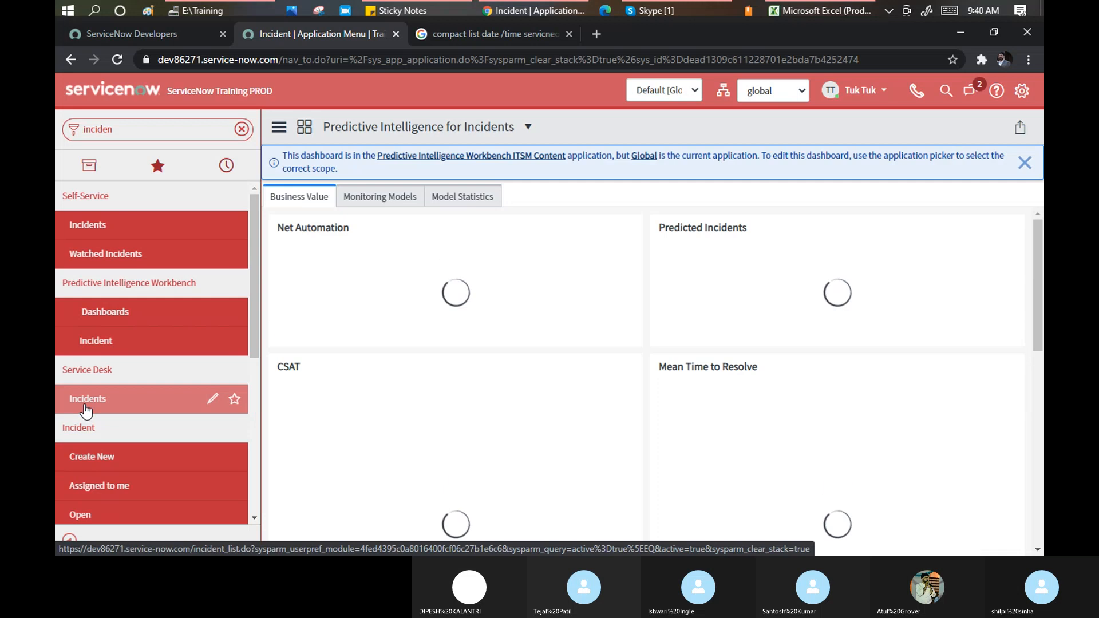
click(86, 410)
scroll(110, 449, down, 4)
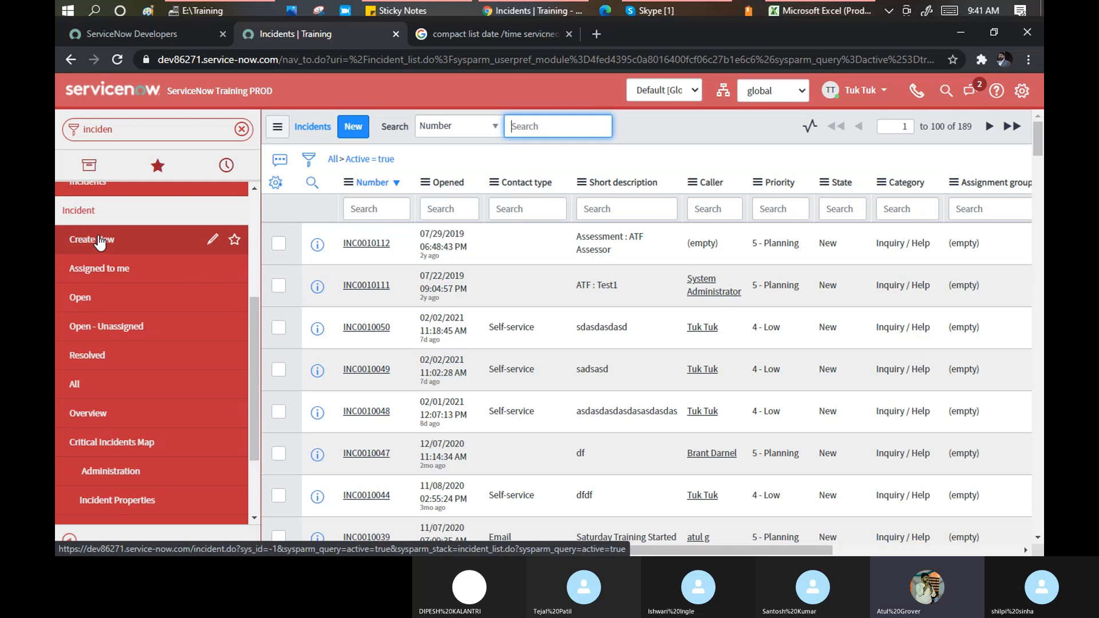
click(213, 240)
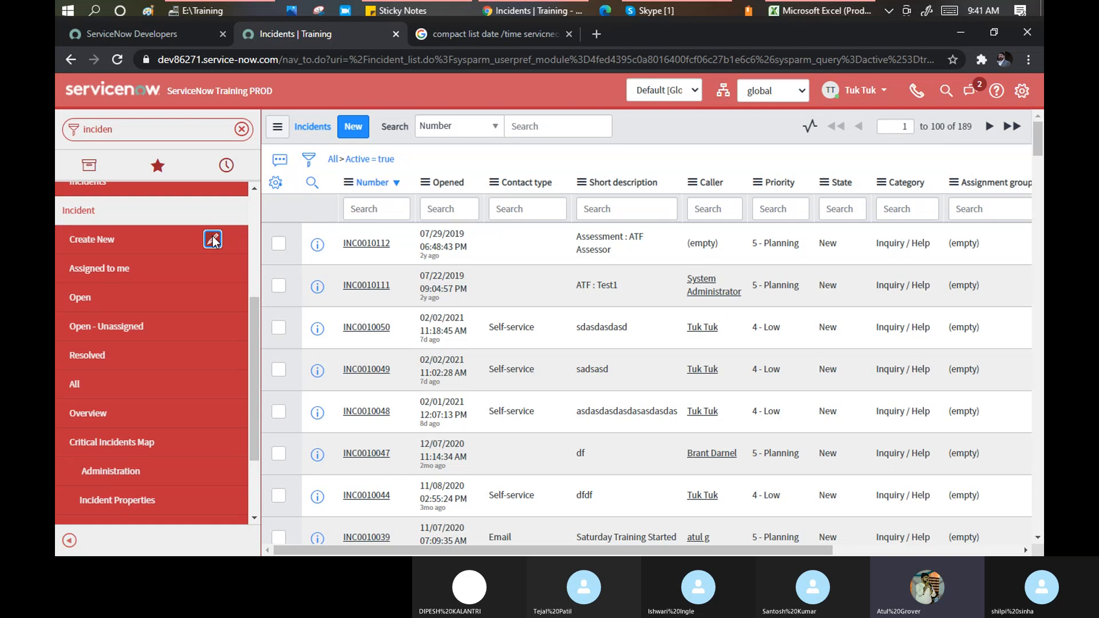
click(213, 239)
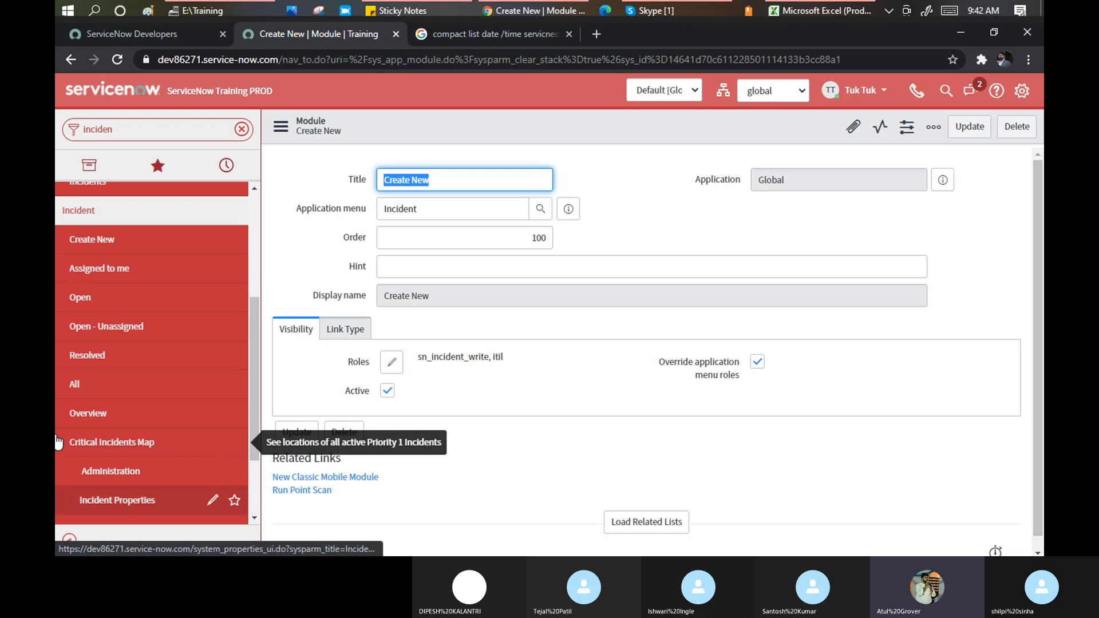
Select the navigator filter text and scroll the navigator list back to the top
click(135, 130)
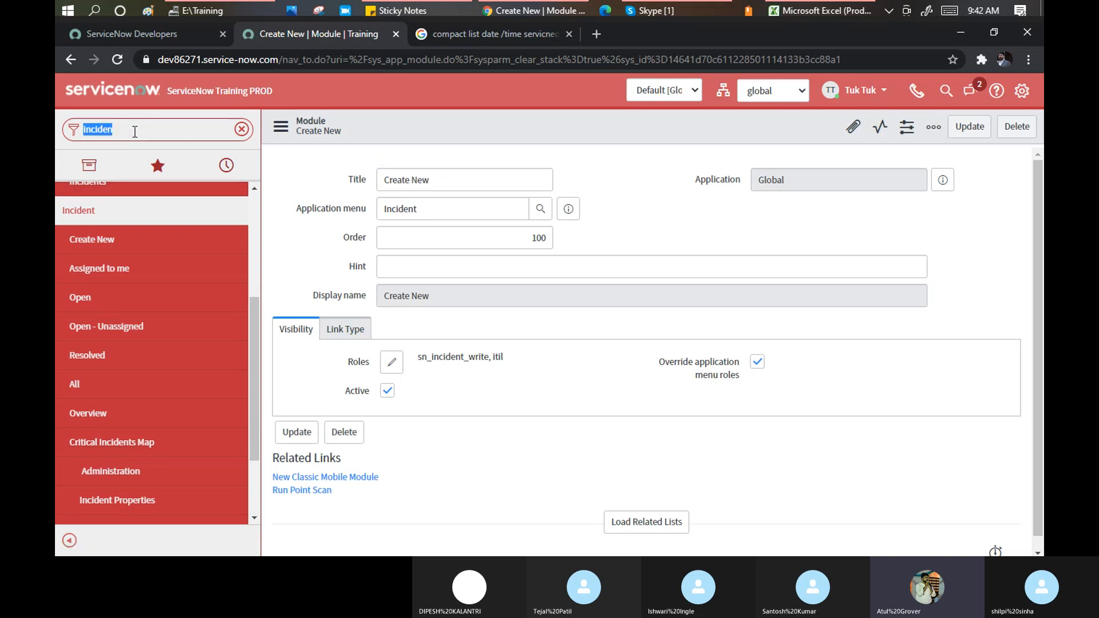
drag(253, 313, 254, 199)
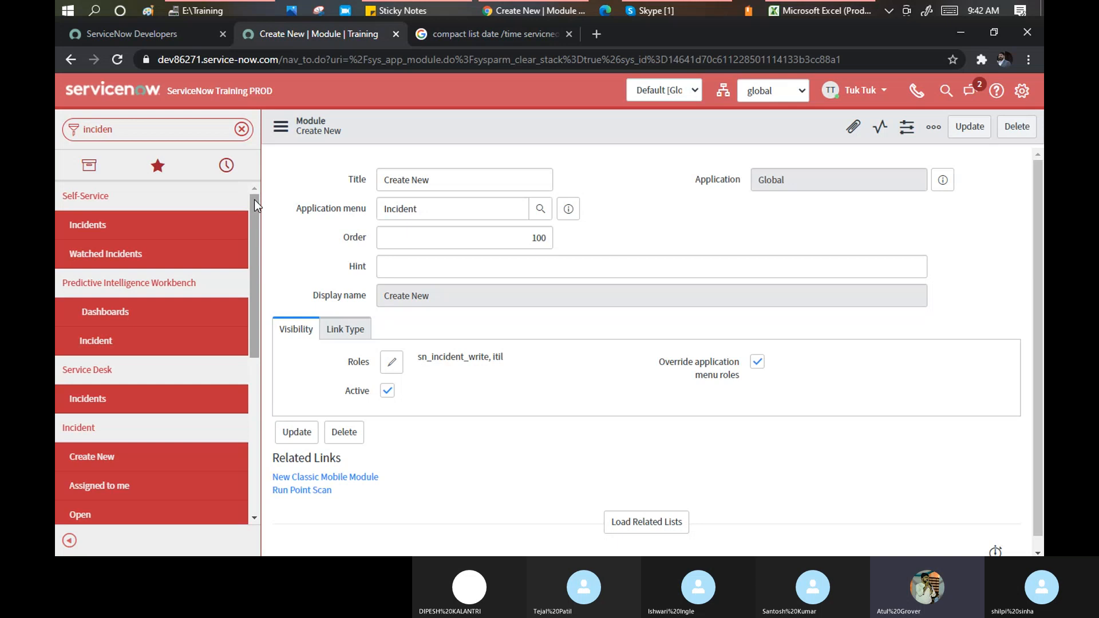
drag(254, 201, 253, 204)
click(129, 129)
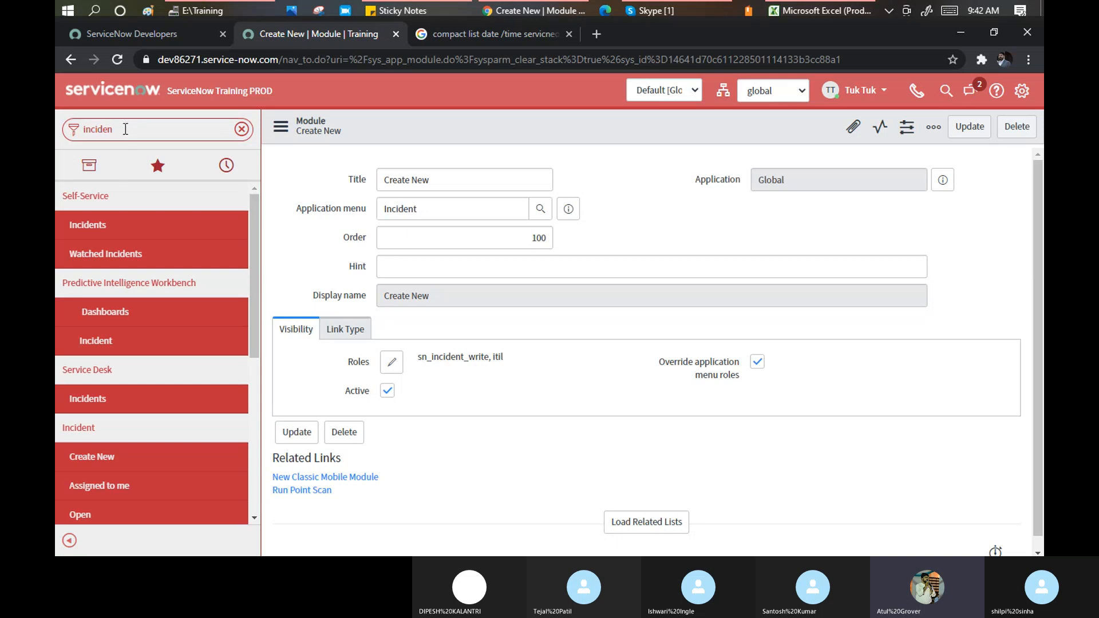
Replace the filter with 'change' and browse the Open, Closed, All and Standard Change modules
drag(125, 129, 63, 119)
text(ch)
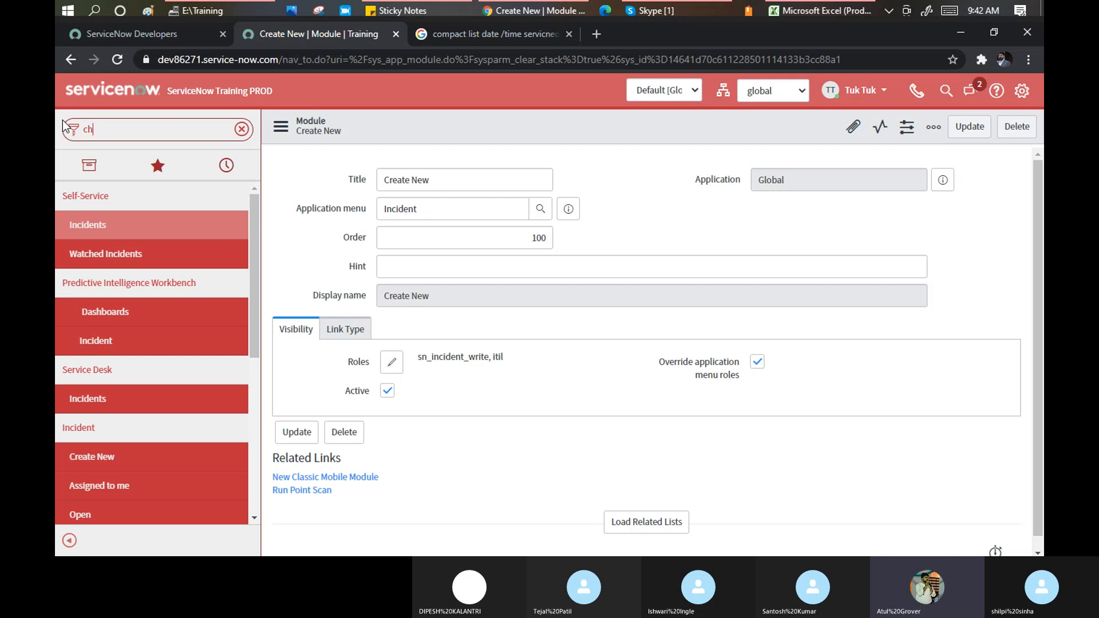
text(ange)
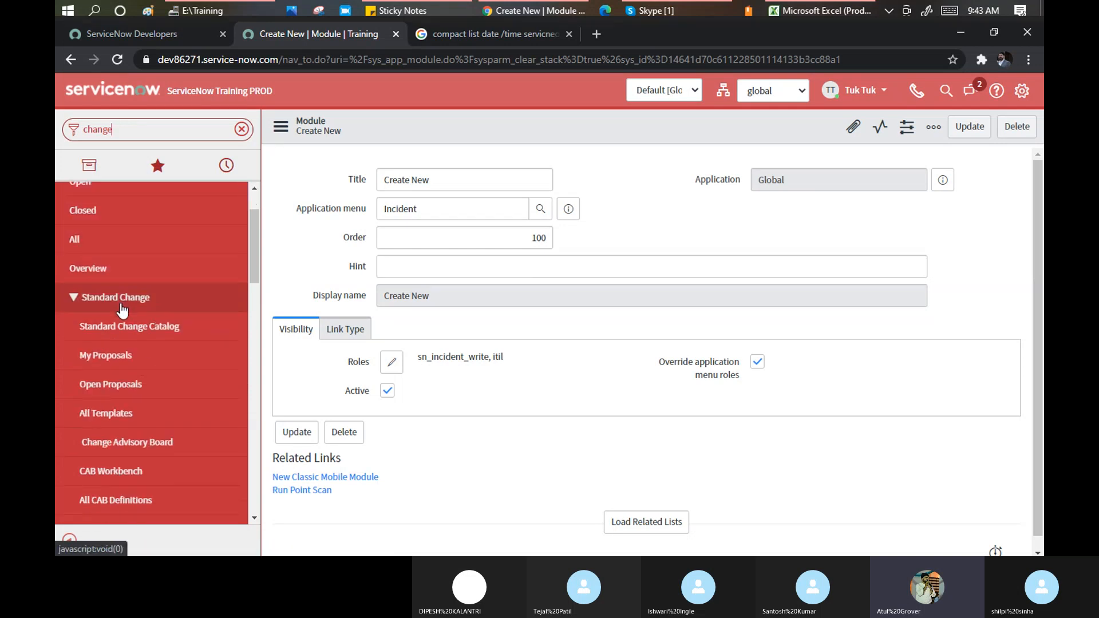
scroll(115, 346, down, 7)
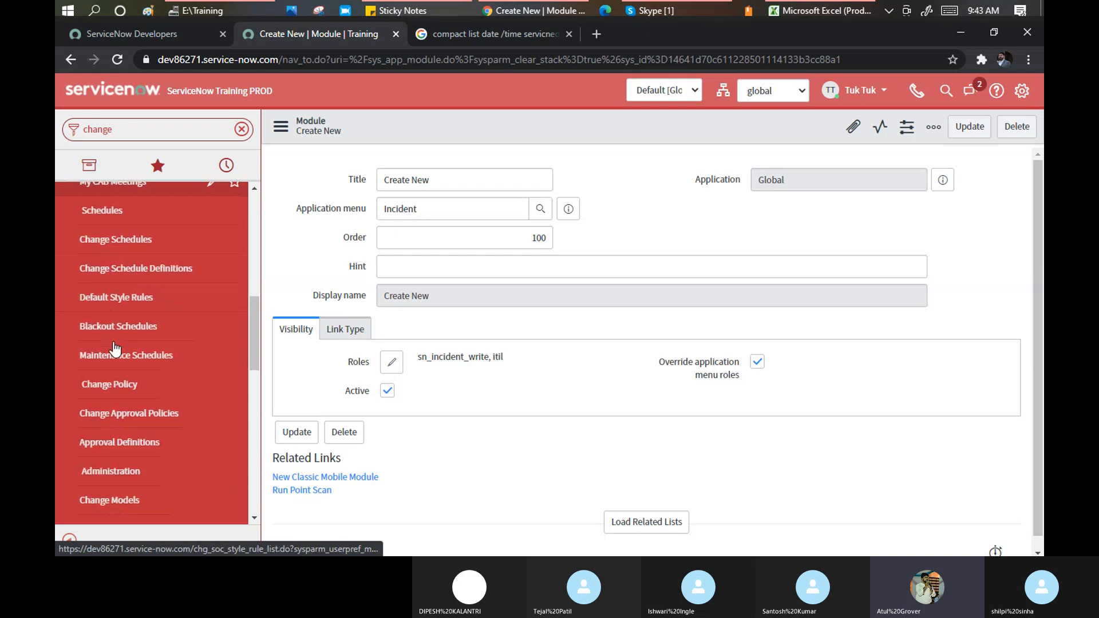
scroll(113, 347, down, 10)
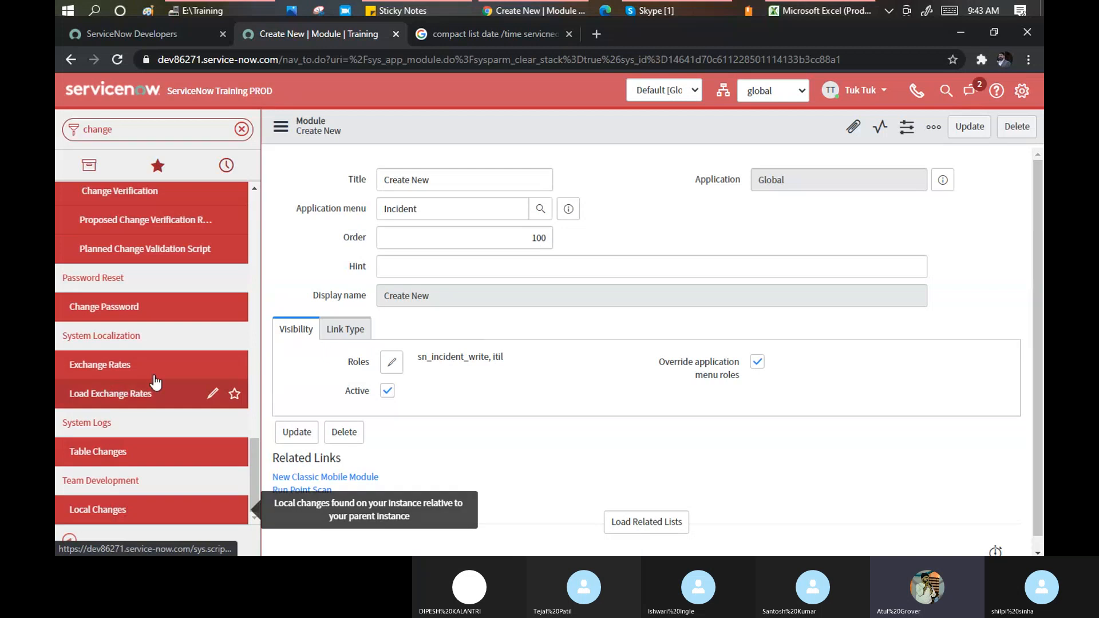
scroll(152, 372, up, 5)
scroll(152, 368, up, 10)
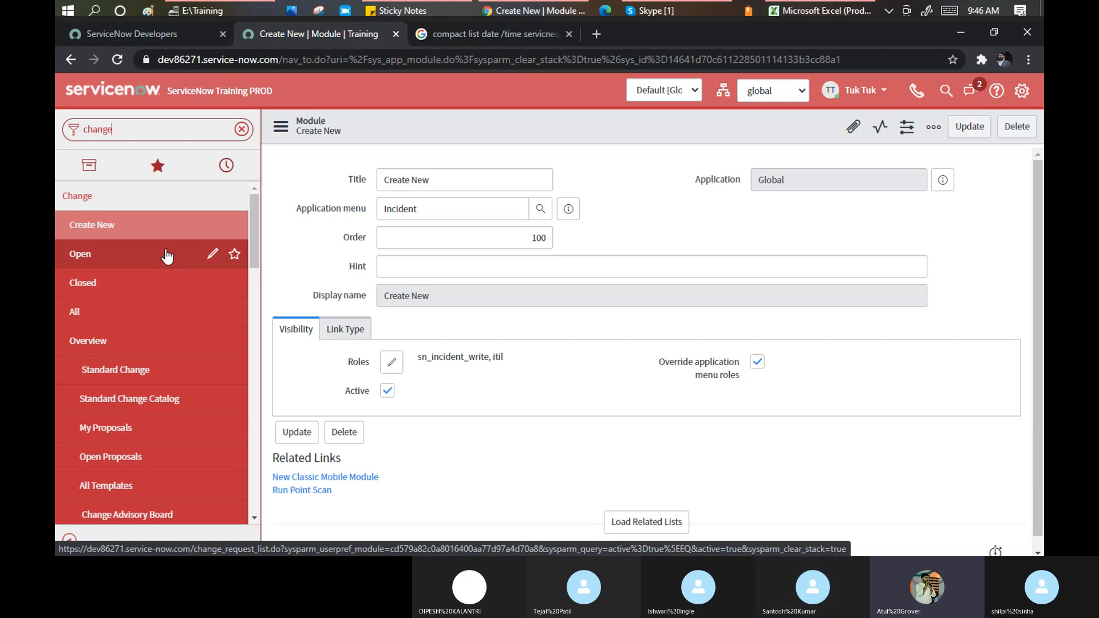
Refilter on 'incident', star Incident > Open, and open 'Incident - Open' from Favorites
drag(123, 131, 66, 122)
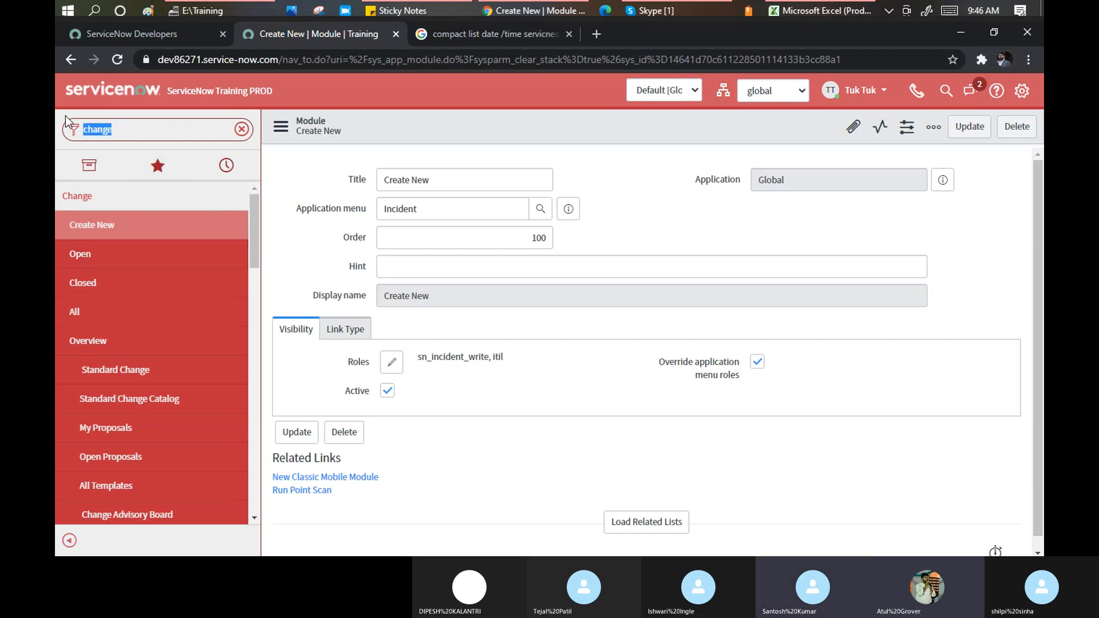
text(incident)
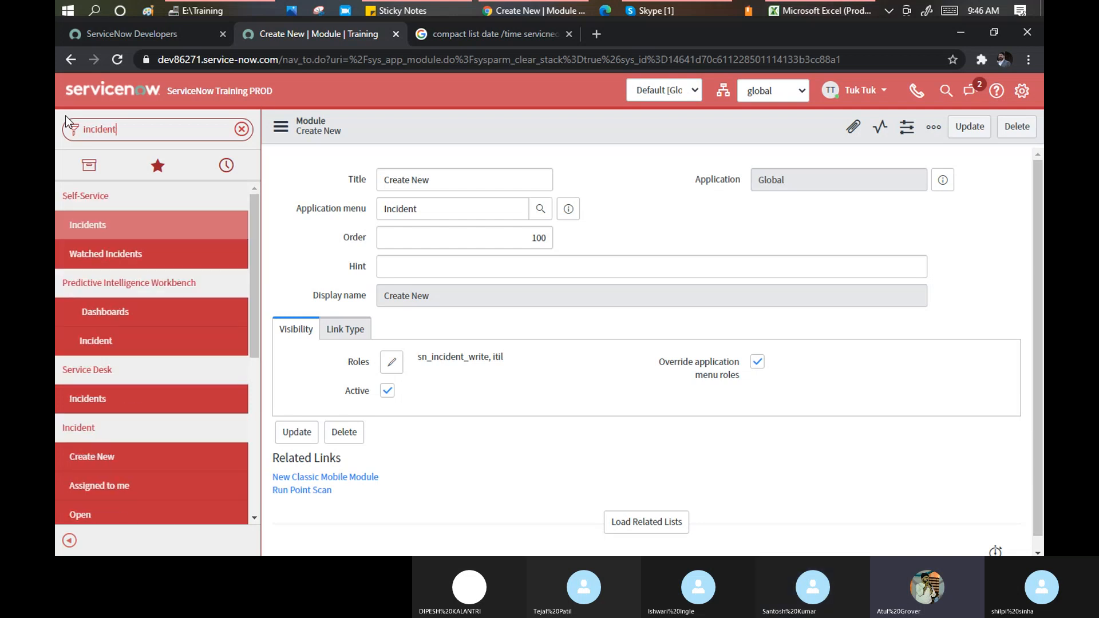
scroll(152, 230, down, 1)
scroll(152, 231, down, 2)
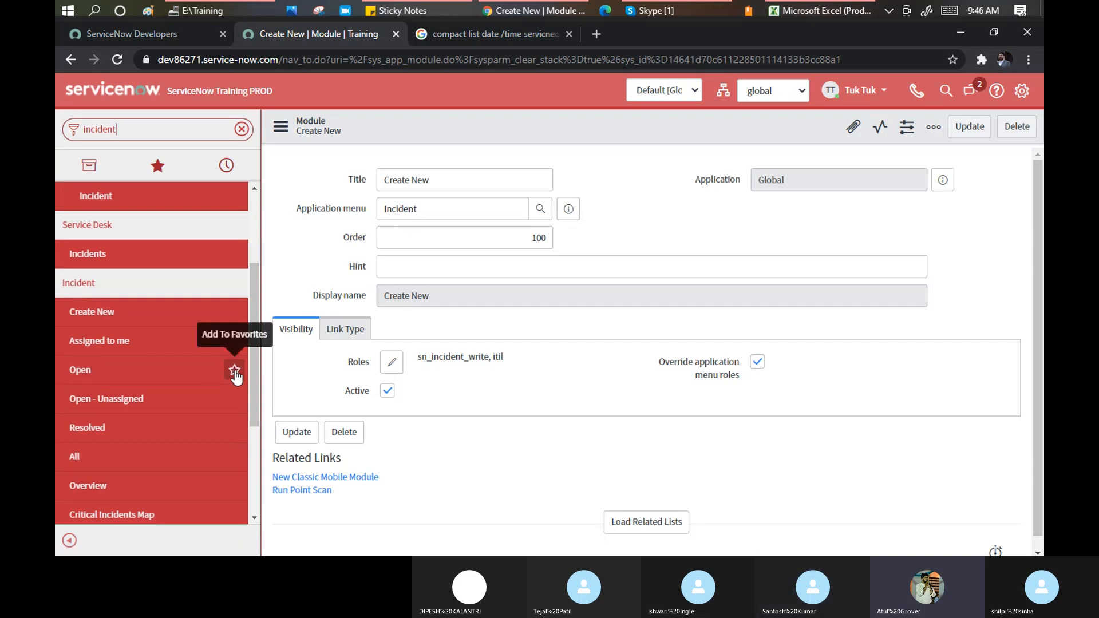
click(234, 371)
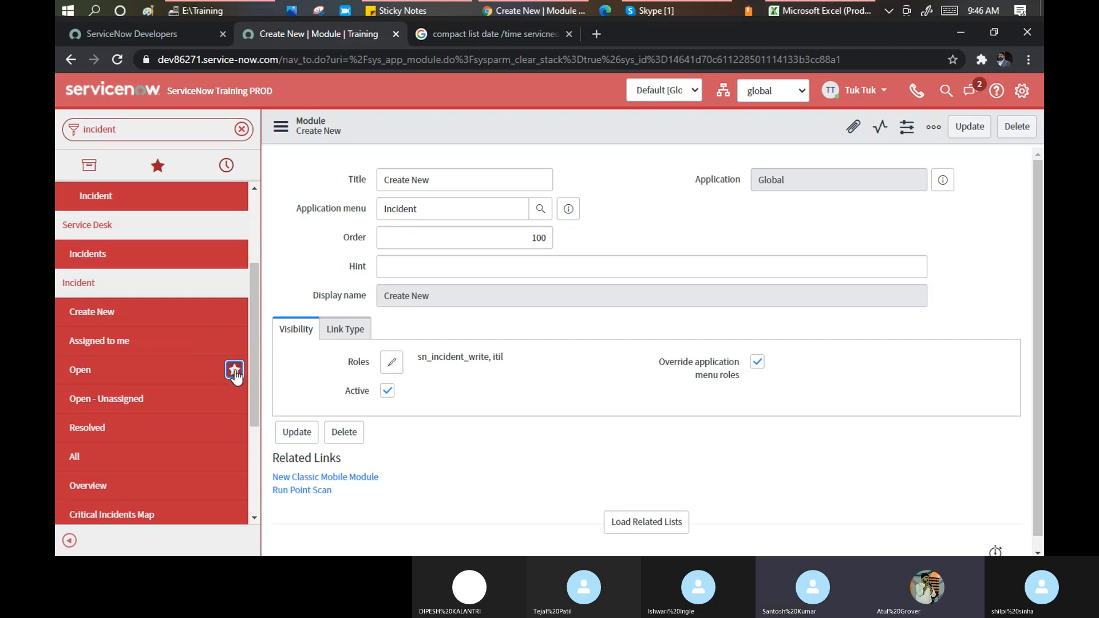
click(158, 168)
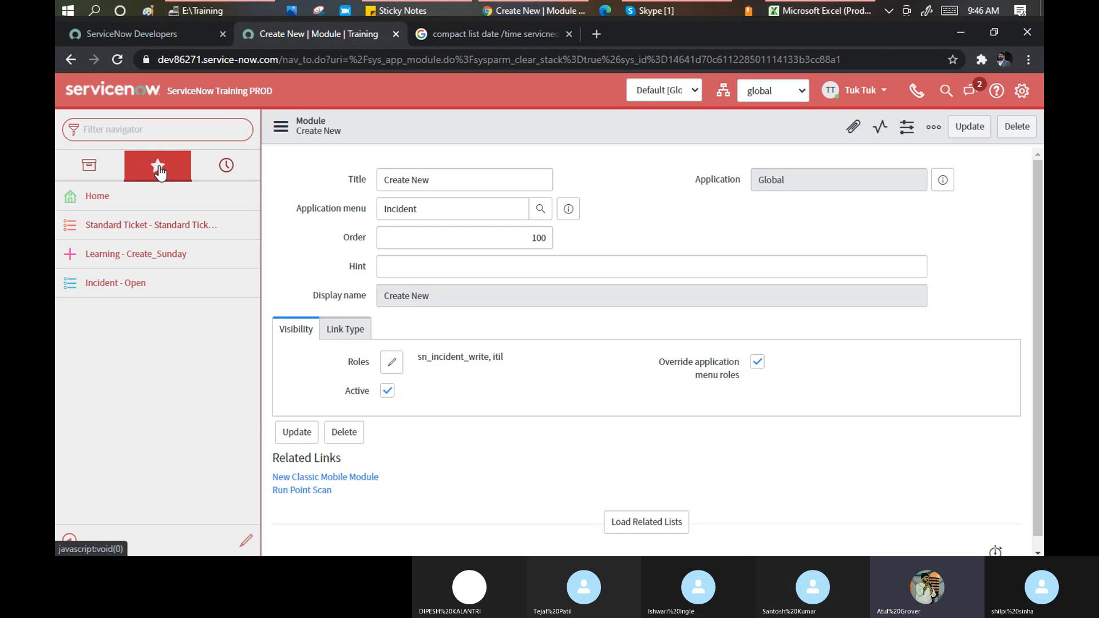
click(109, 286)
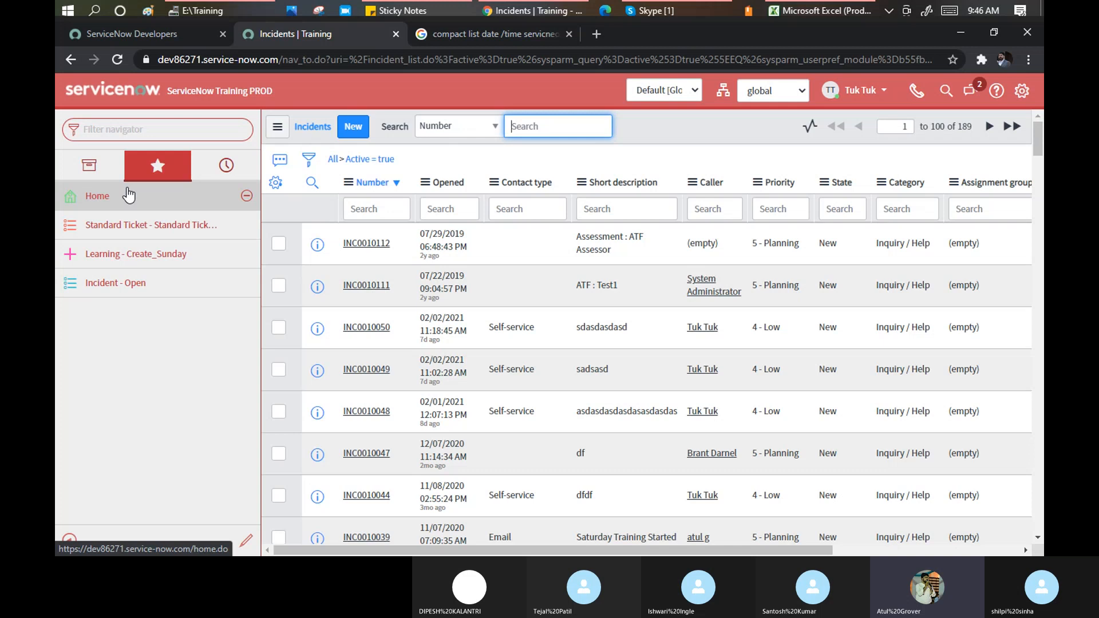
Scroll through the navigator's History of recently visited items, then switch back to All Applications
click(89, 170)
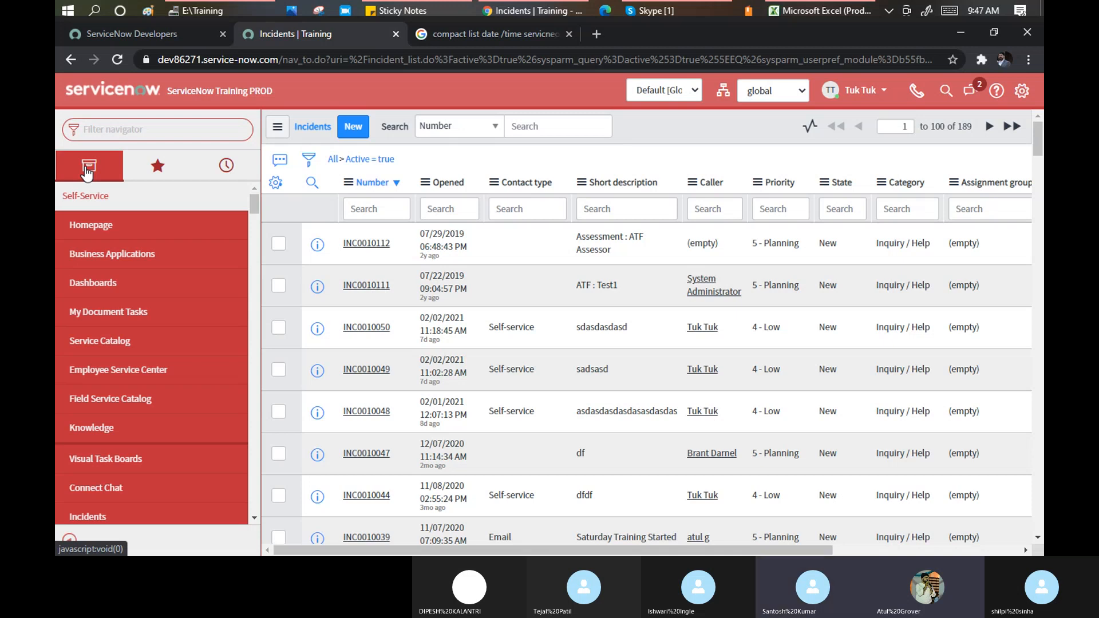
click(228, 167)
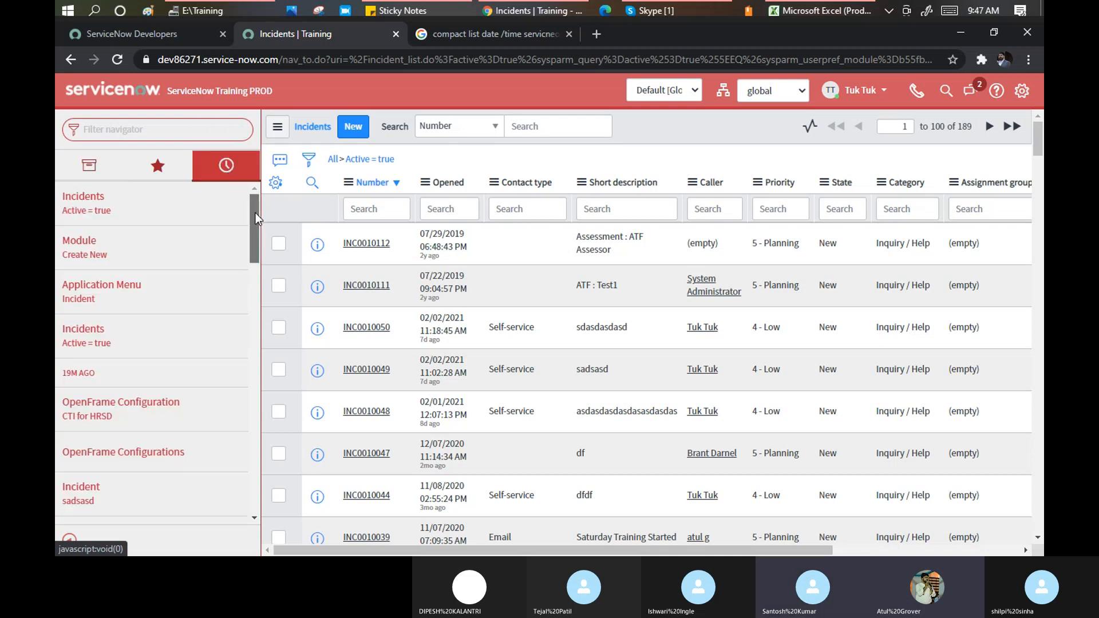
drag(255, 213, 251, 486)
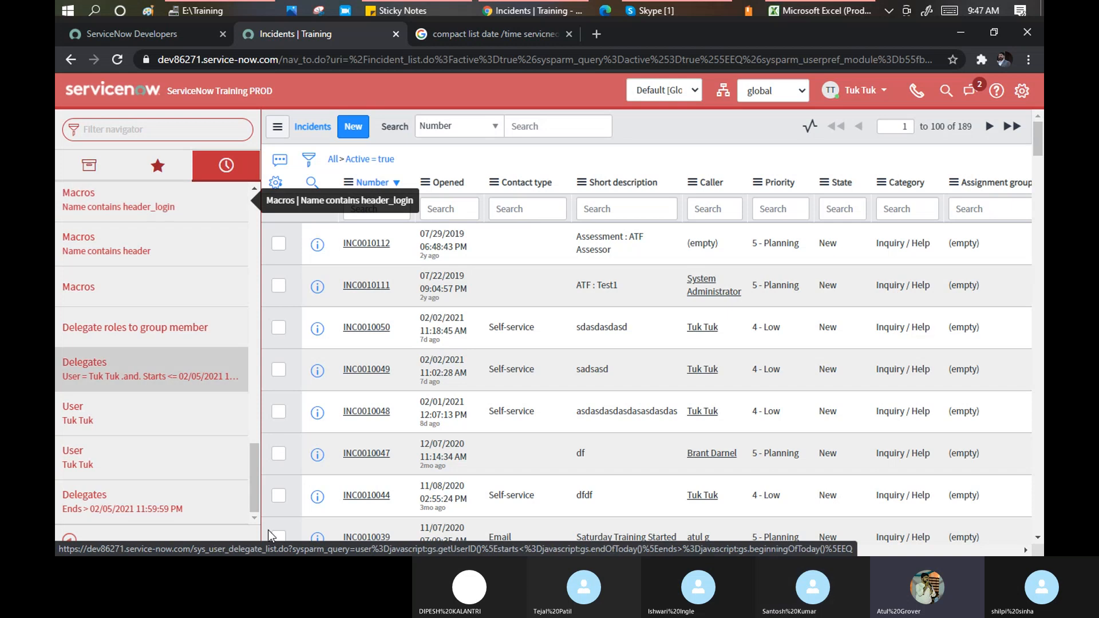
drag(252, 500, 256, 206)
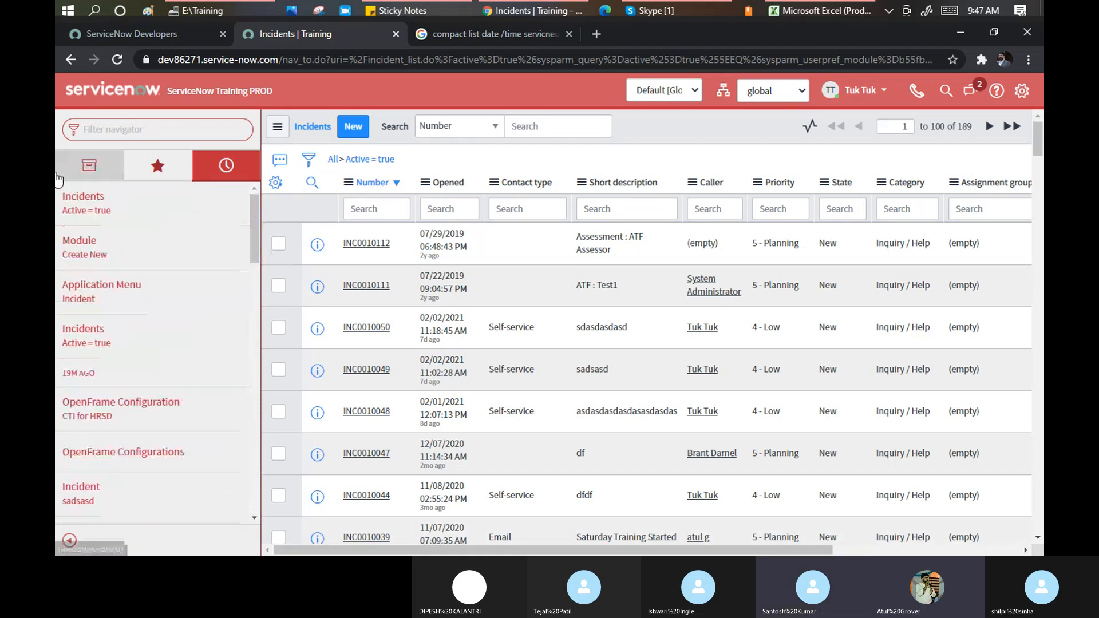
click(101, 176)
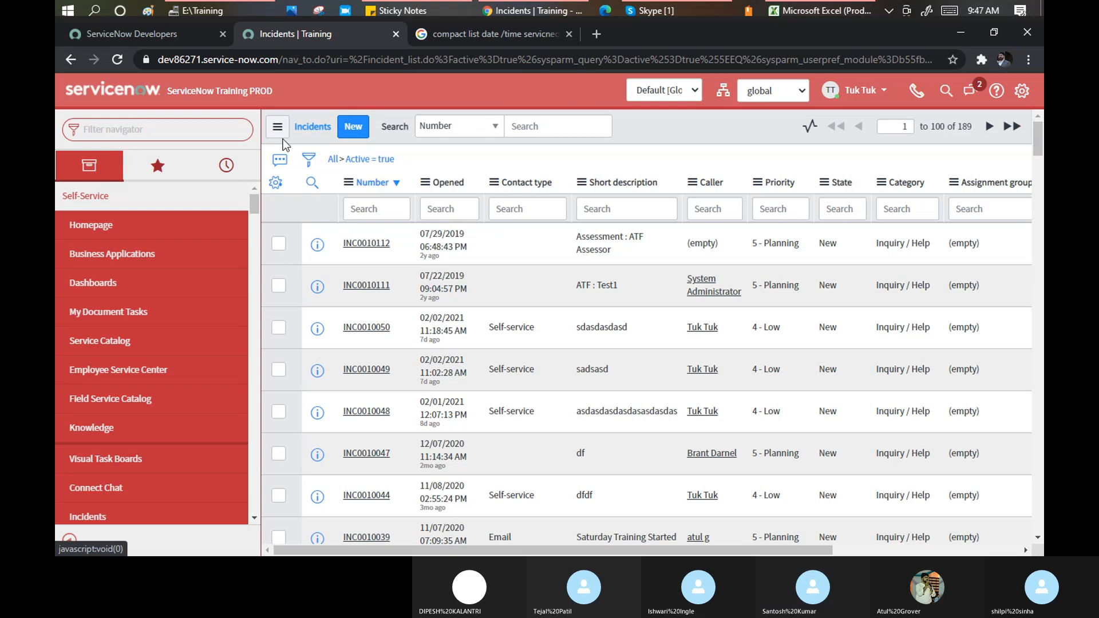
Post 'update Set, Application Scope' in the Skype call chat, then switch back to the browser
click(647, 15)
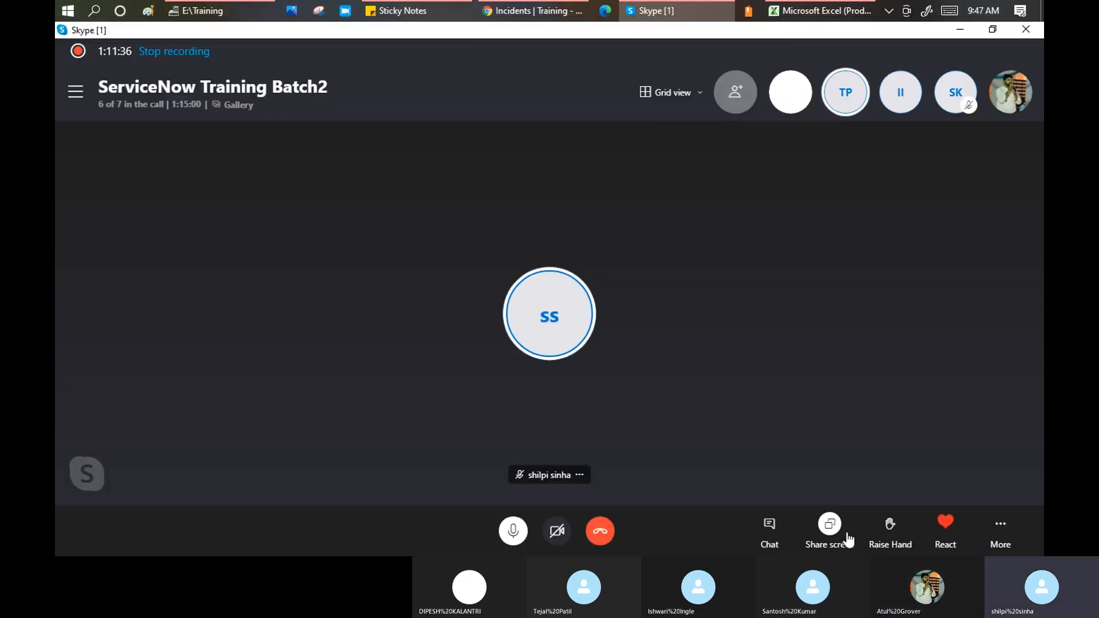
click(772, 526)
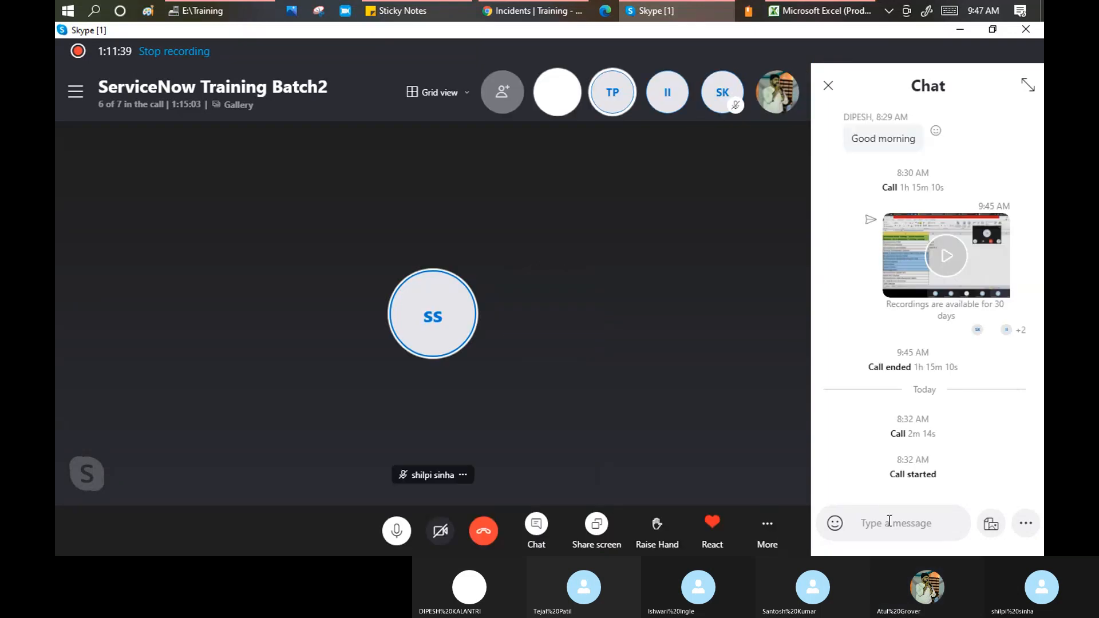
click(889, 522)
text(update Set, Appl)
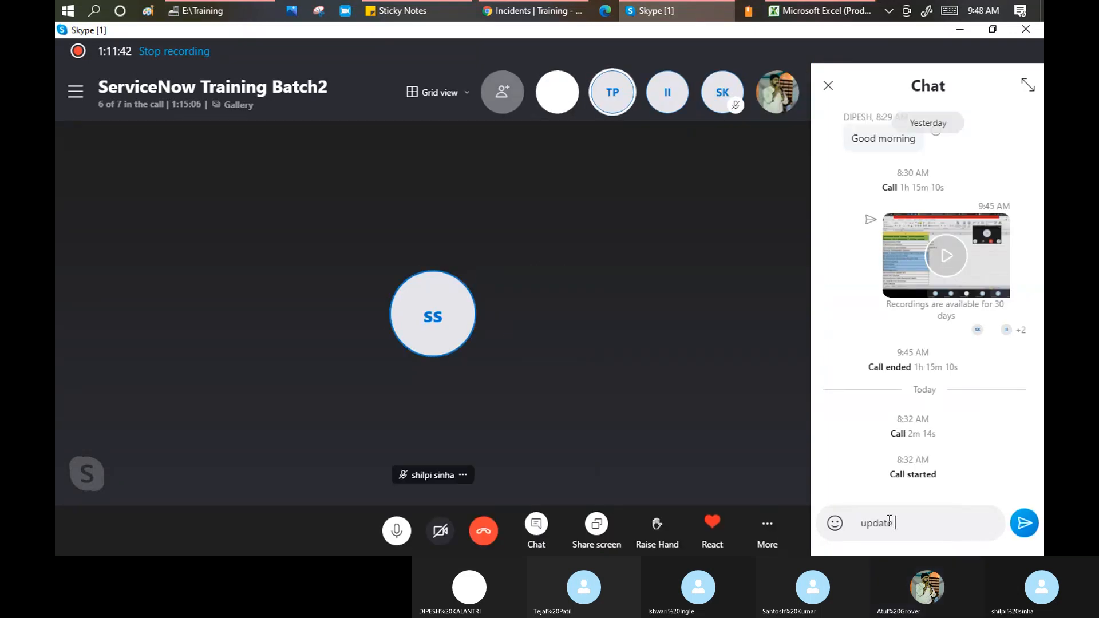
text(icat)
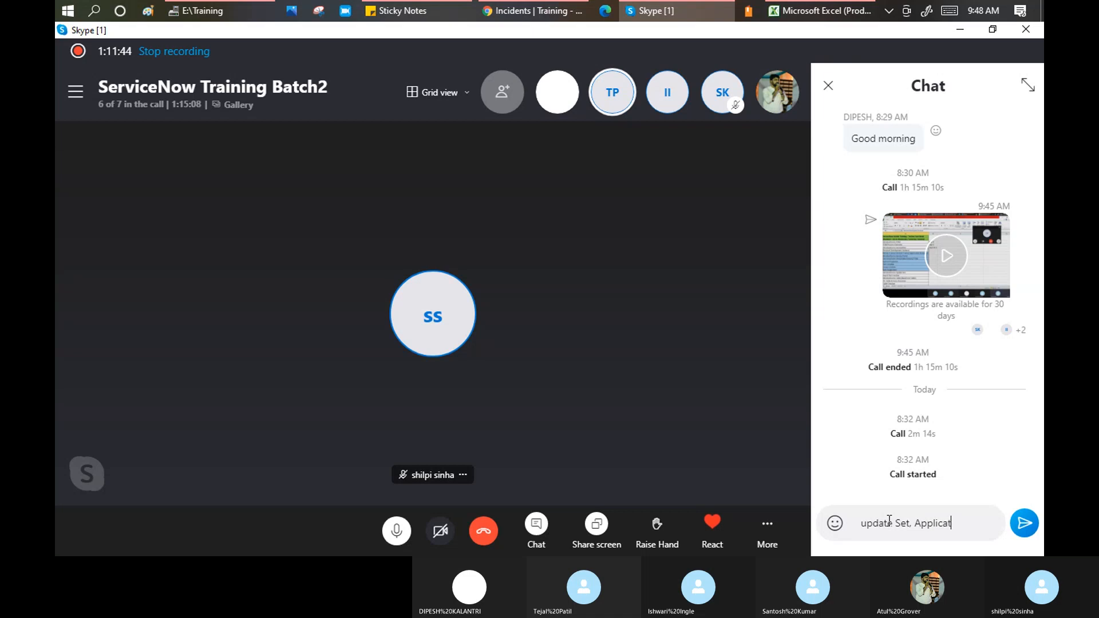
text(ion Scope)
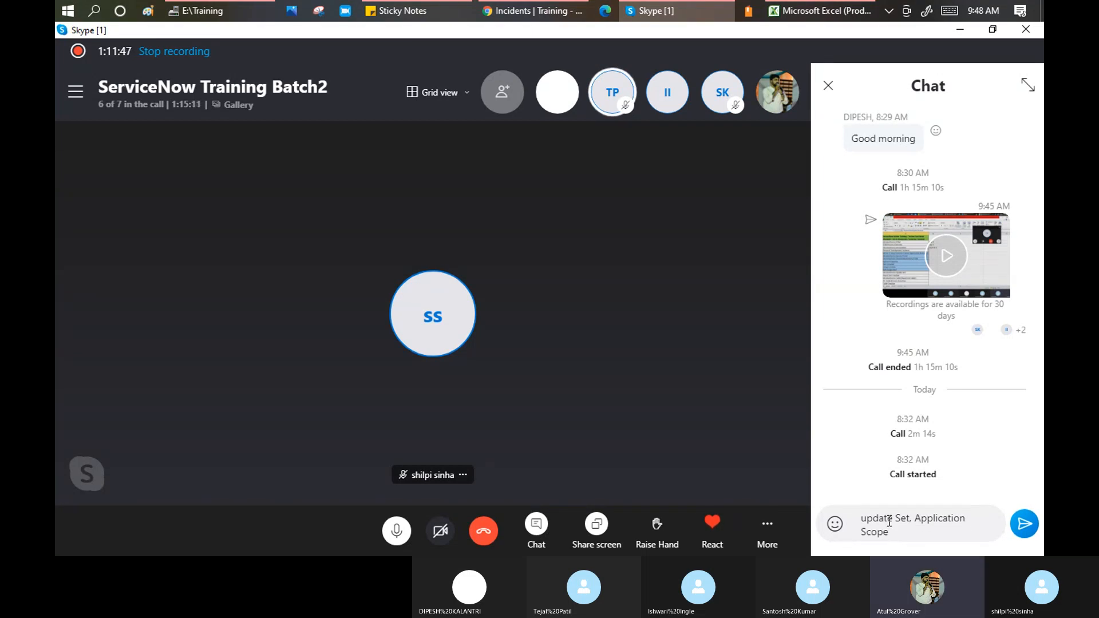
key(Return)
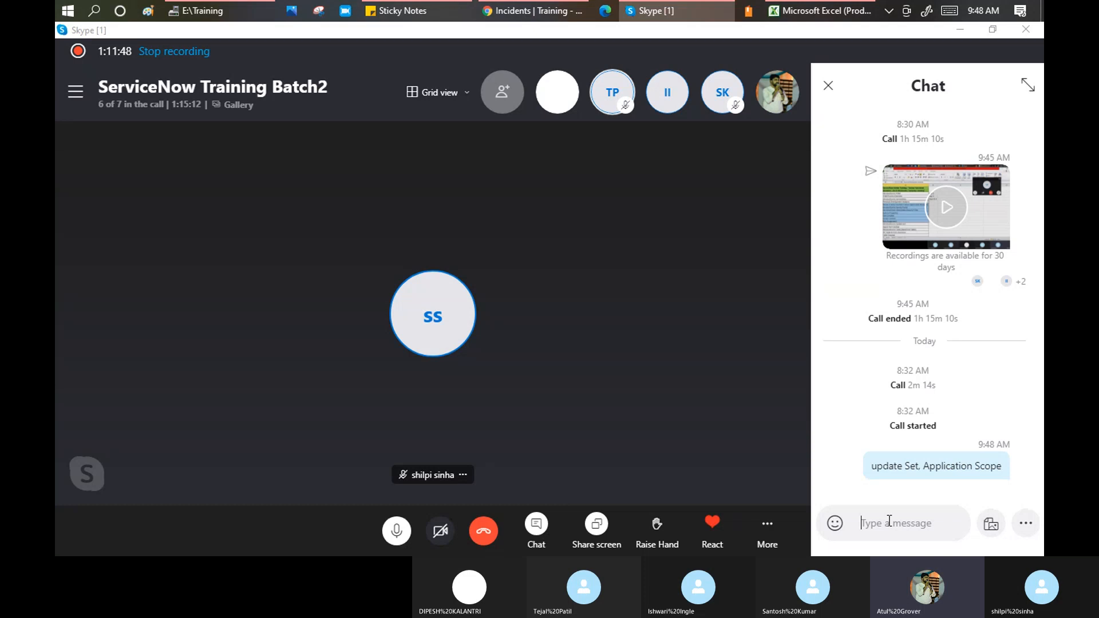
key(alt+Tab)
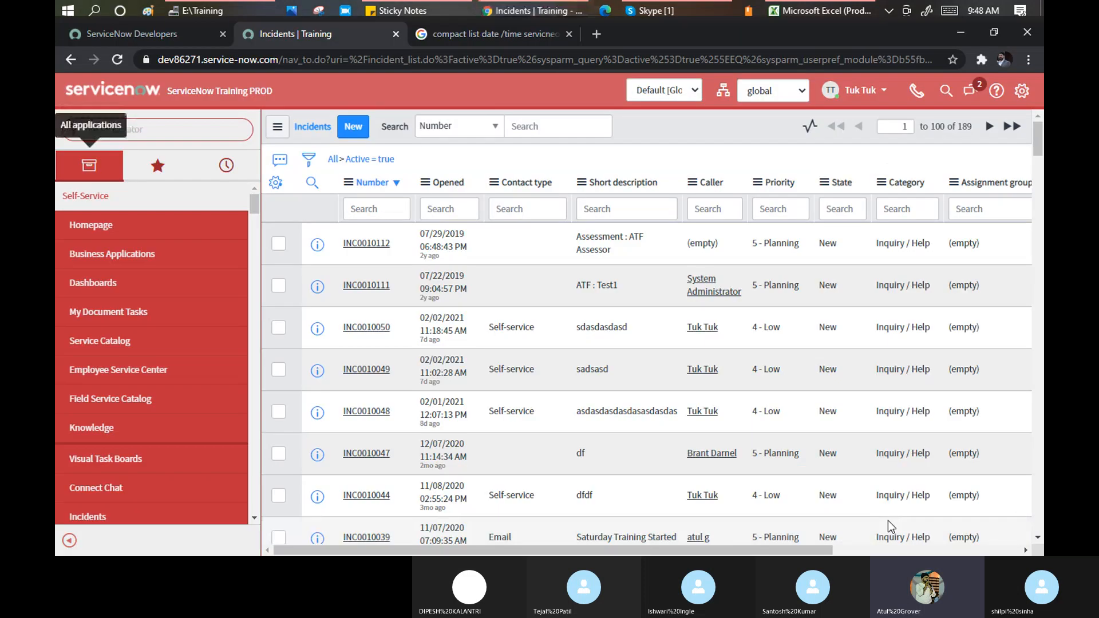